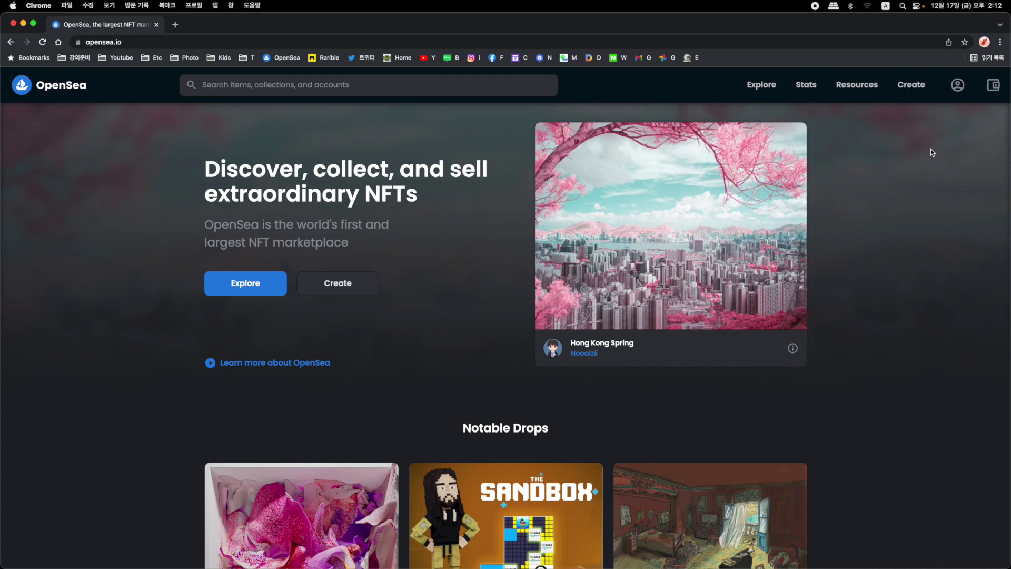
Examine the featured artwork, notable drops and top collections of the last 7 days on the OpenSea home page
scroll(932, 153, down, 5)
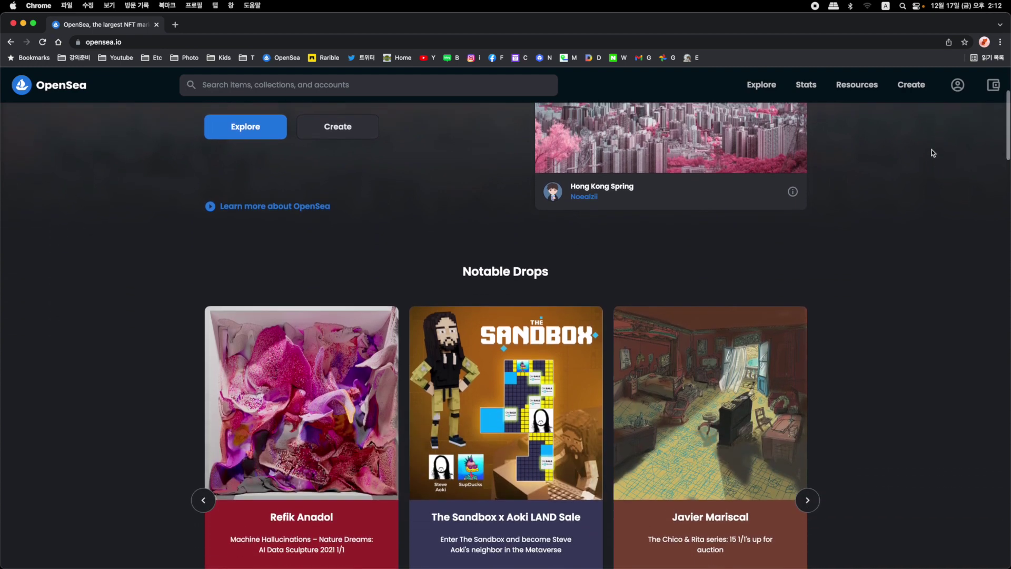
scroll(931, 166, up, 5)
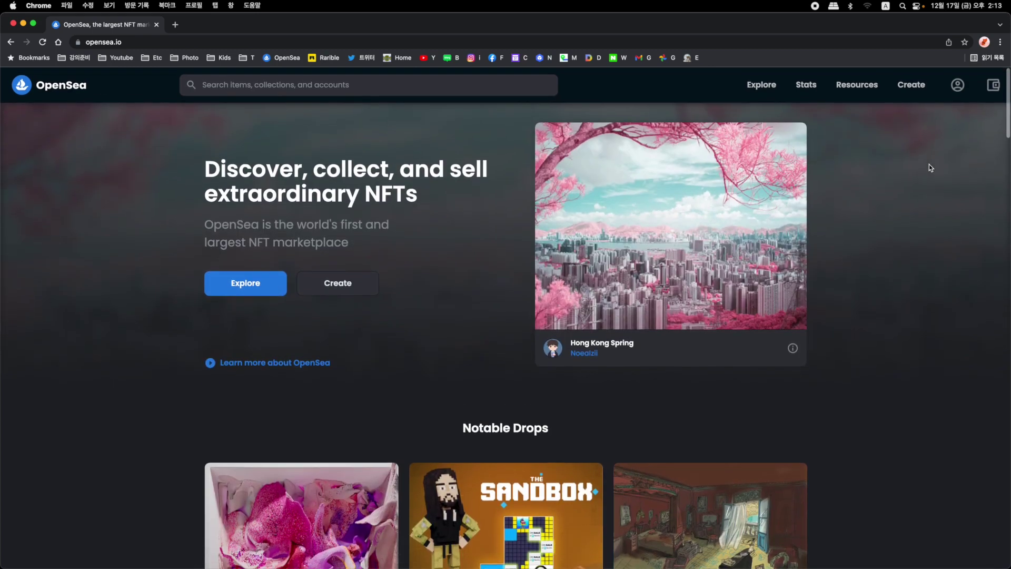
scroll(929, 166, down, 8)
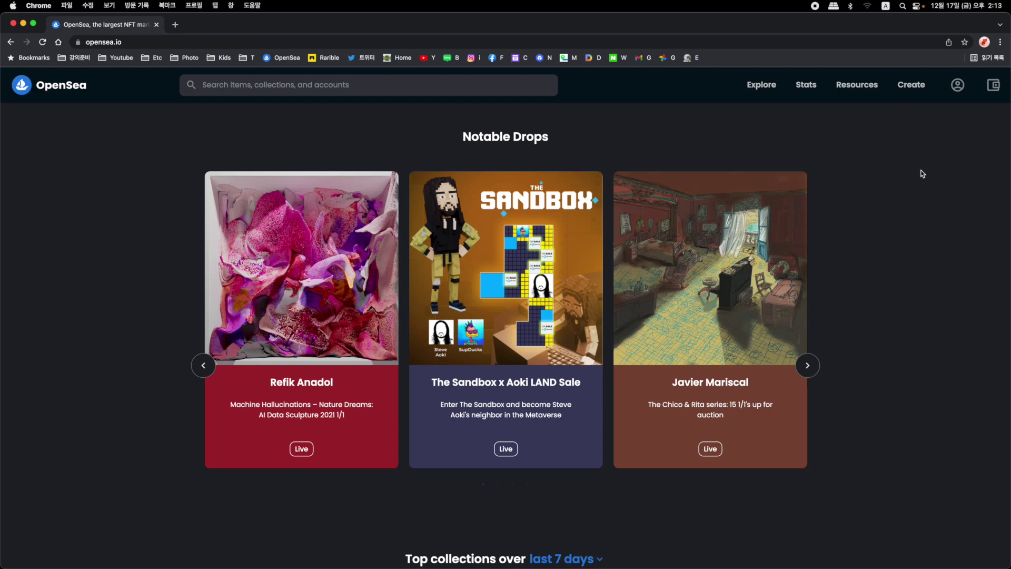
scroll(922, 172, down, 5)
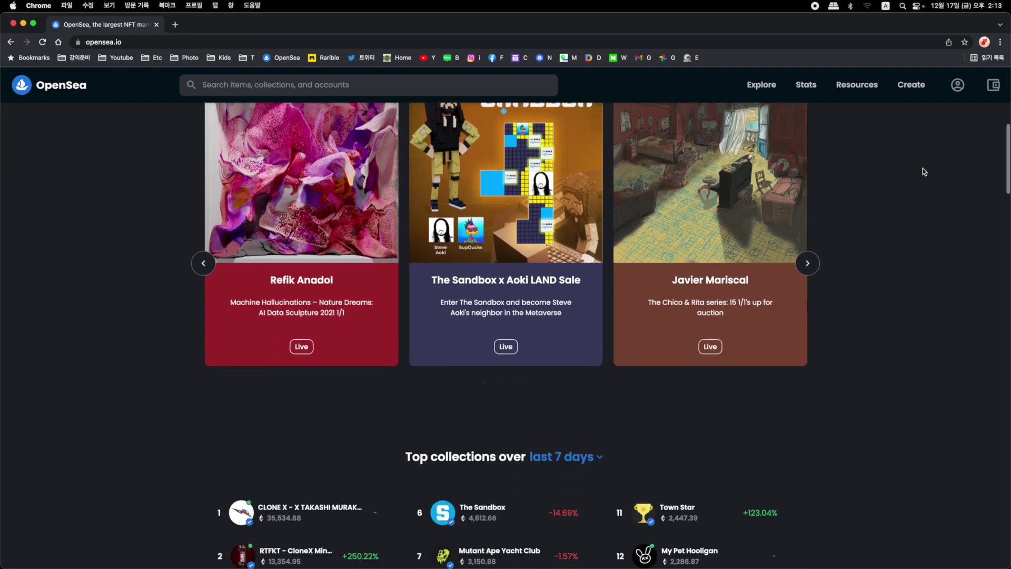
scroll(923, 172, down, 4)
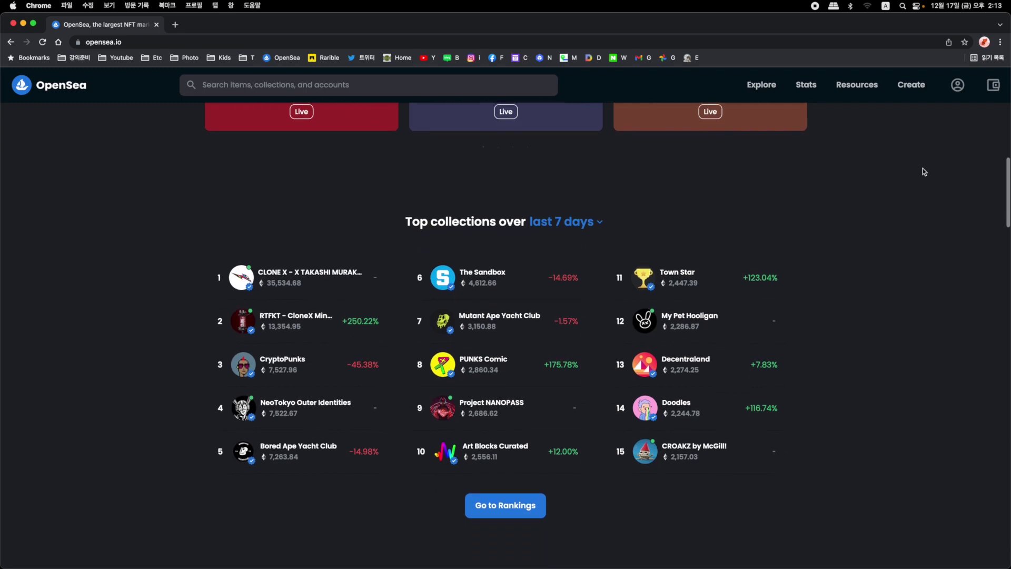
scroll(558, 290, up, 9)
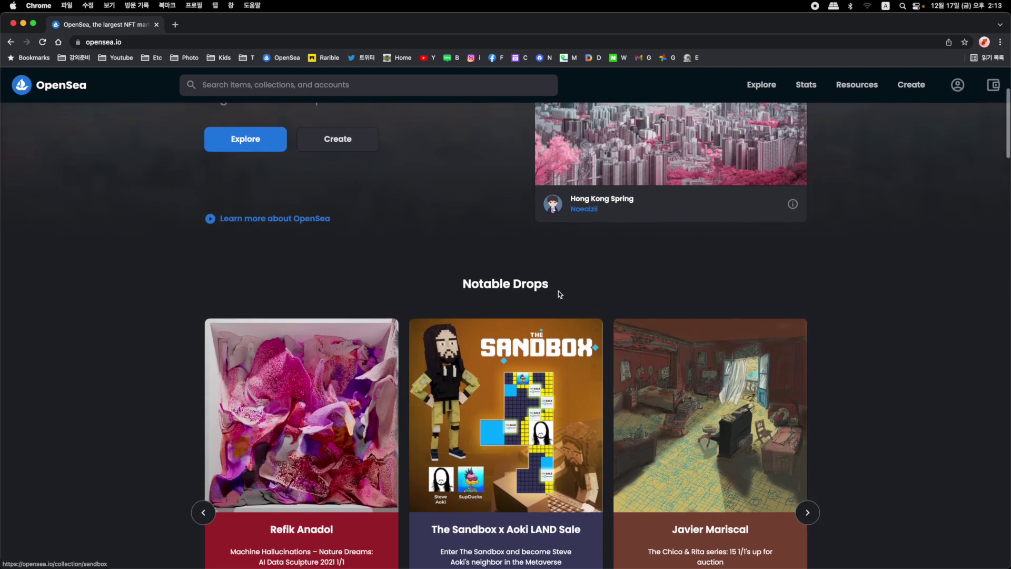
scroll(560, 294, down, 7)
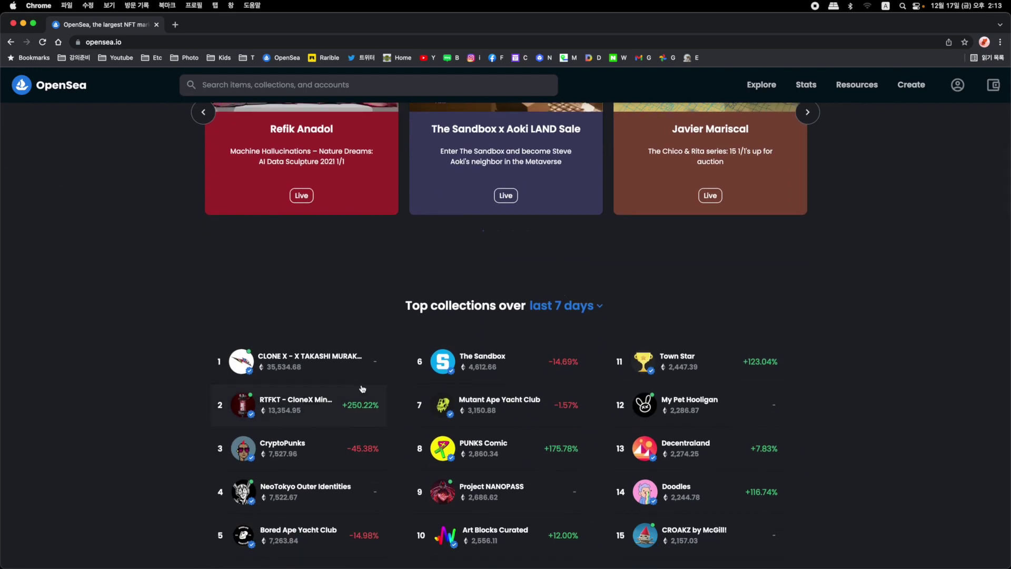
Open CloneX #1416 from the top-ranked CLONE X collection and examine its minimum bid, offers, price history and item activity
click(317, 356)
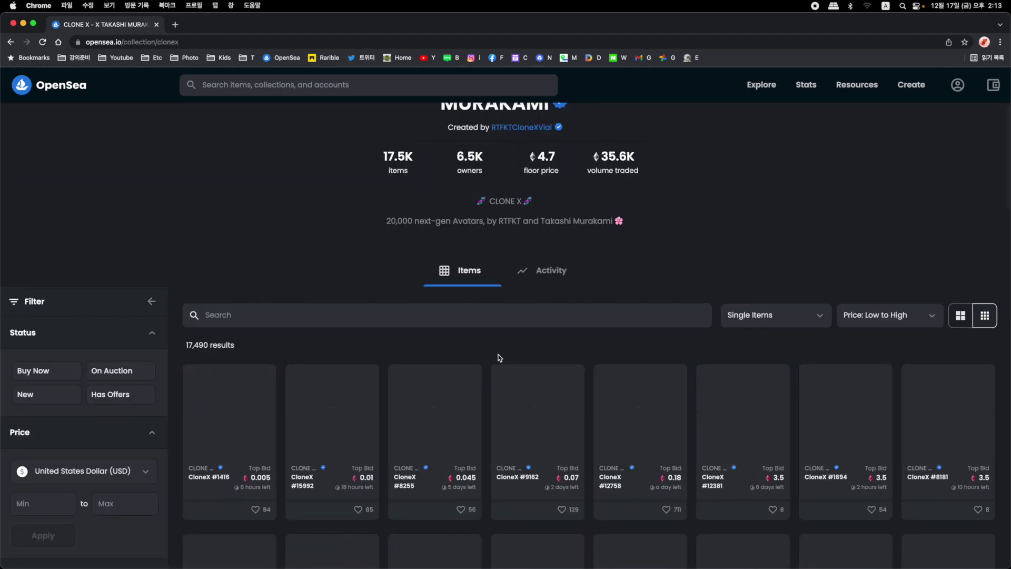
scroll(499, 358, down, 3)
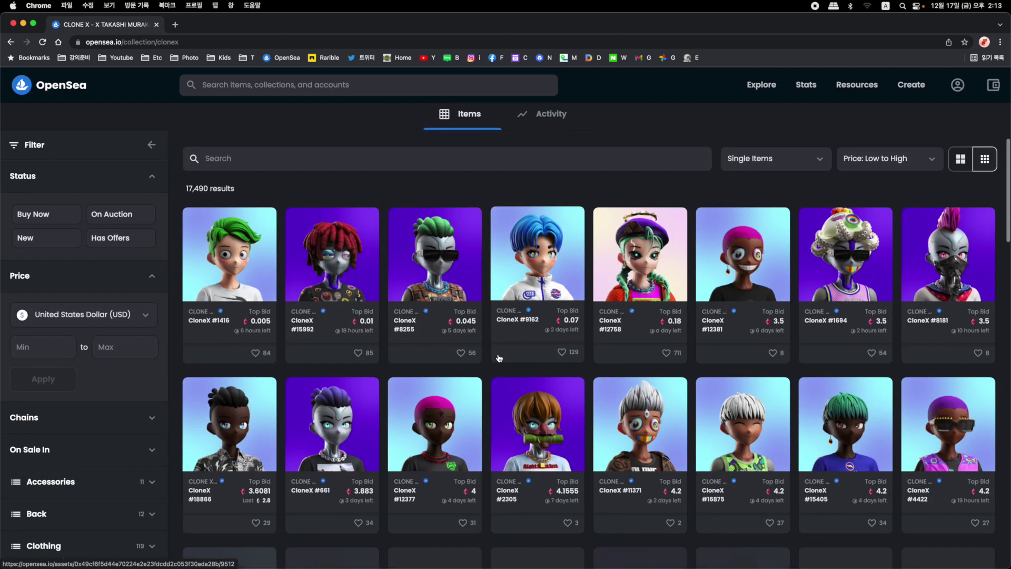
click(248, 266)
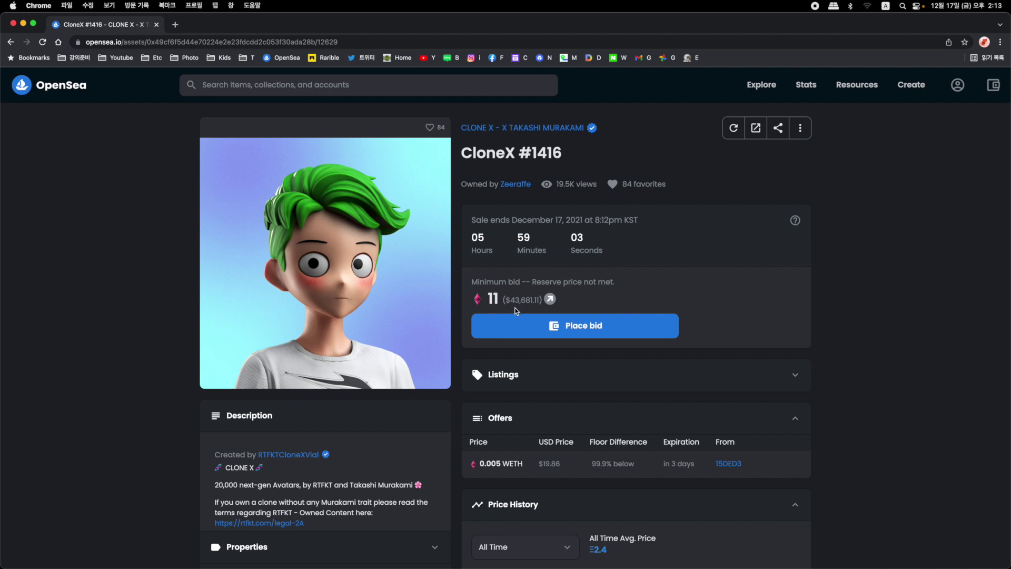
drag(516, 300, 537, 301)
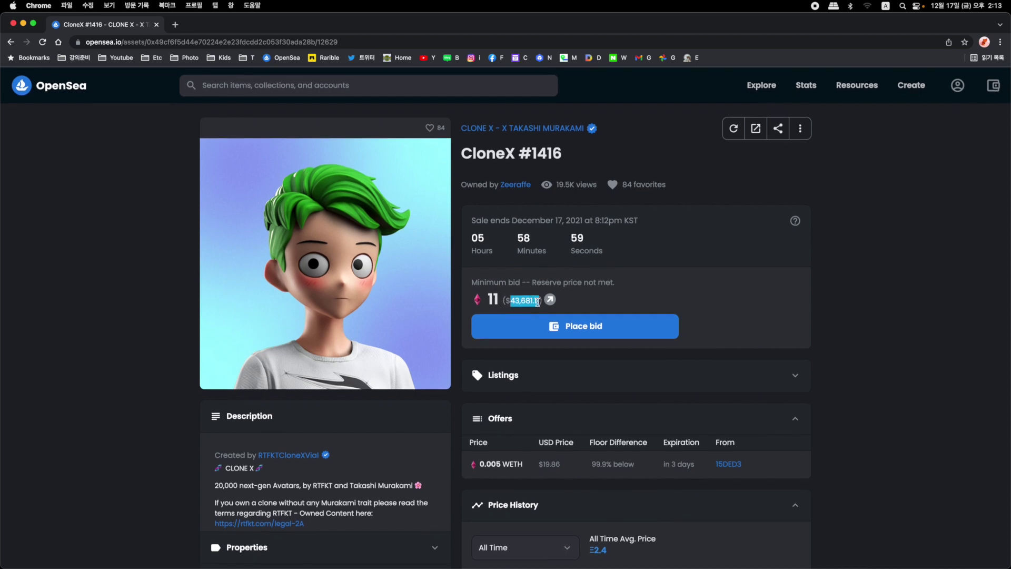
scroll(537, 301, down, 5)
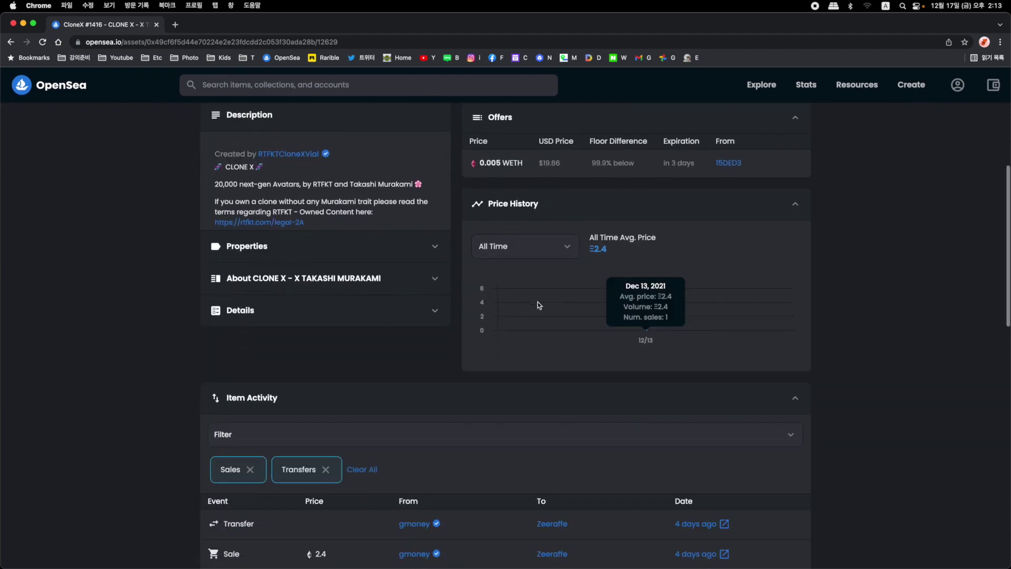
scroll(537, 301, down, 5)
Return to the OpenSea home page, view the featured Hong Kong Spring artwork's page, and go back to the home page
key(super+Left)
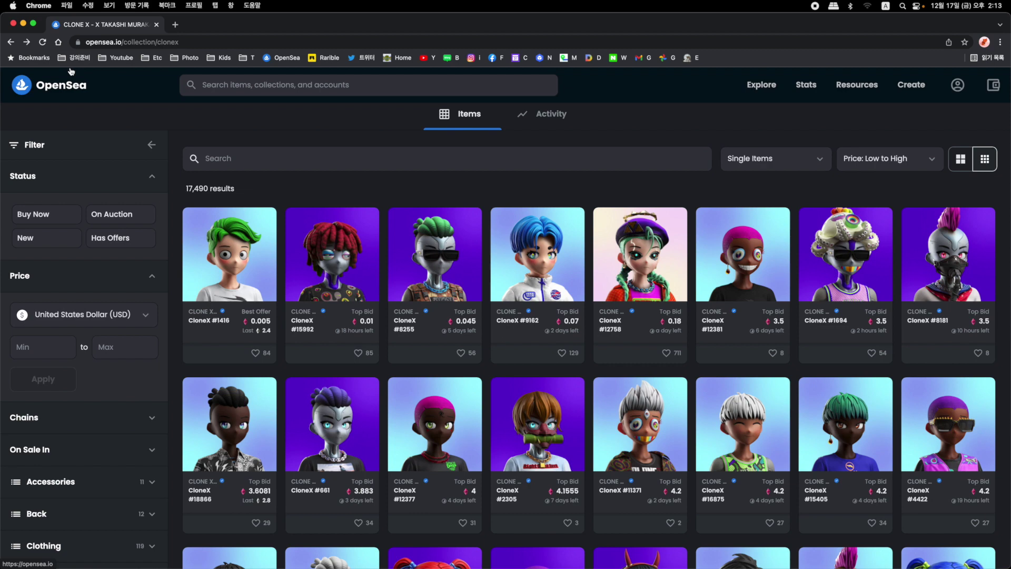
click(72, 85)
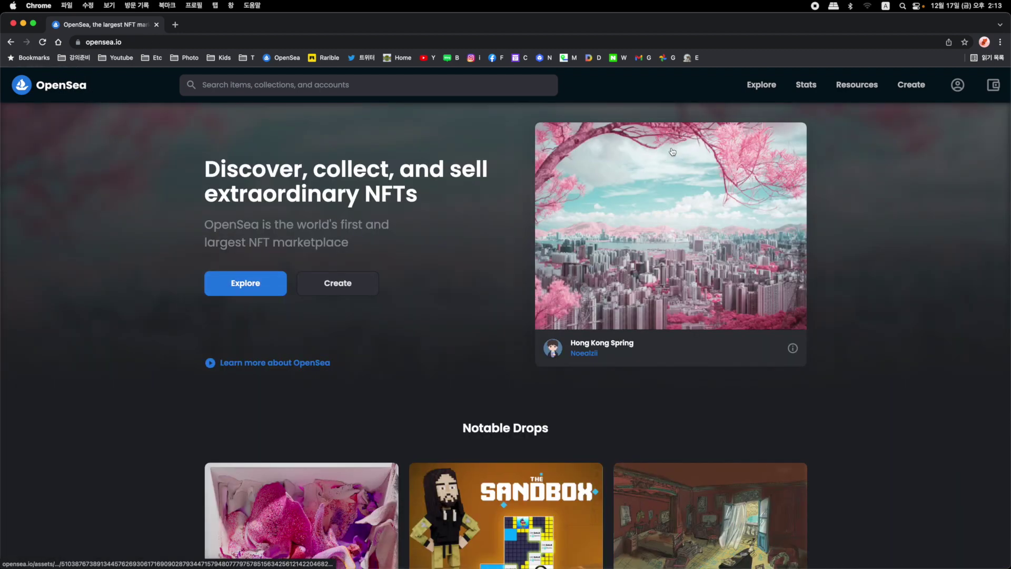
click(673, 152)
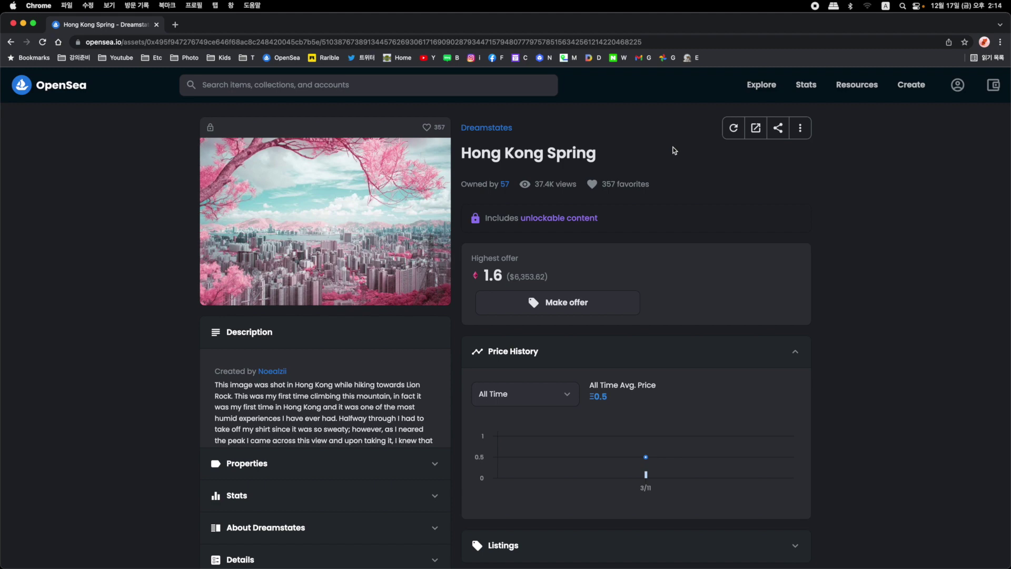
click(39, 89)
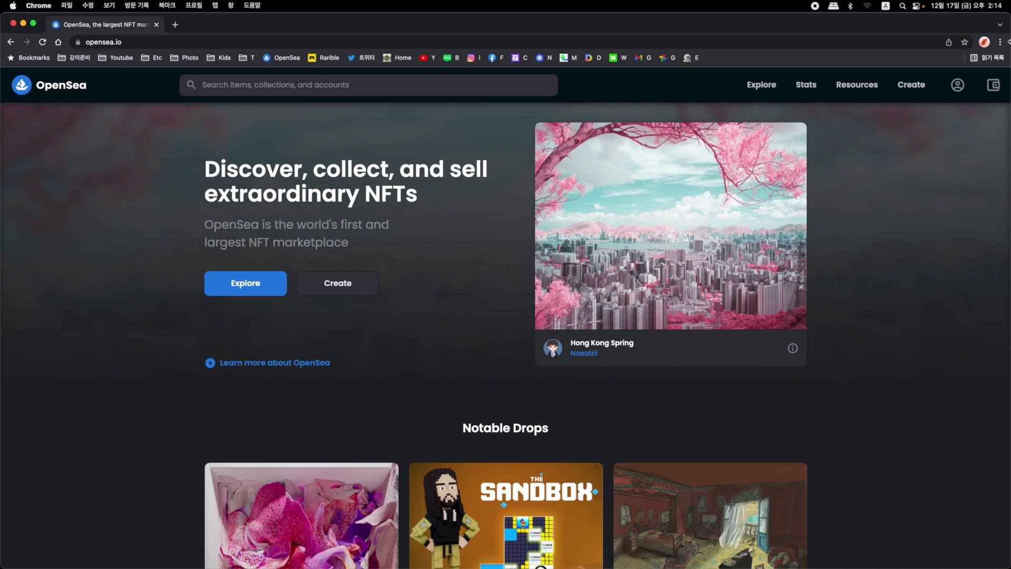
Narrow the browser window to reveal the desktop, open the opensea folder and place its window beside the web page
drag(1007, 16, 832, 16)
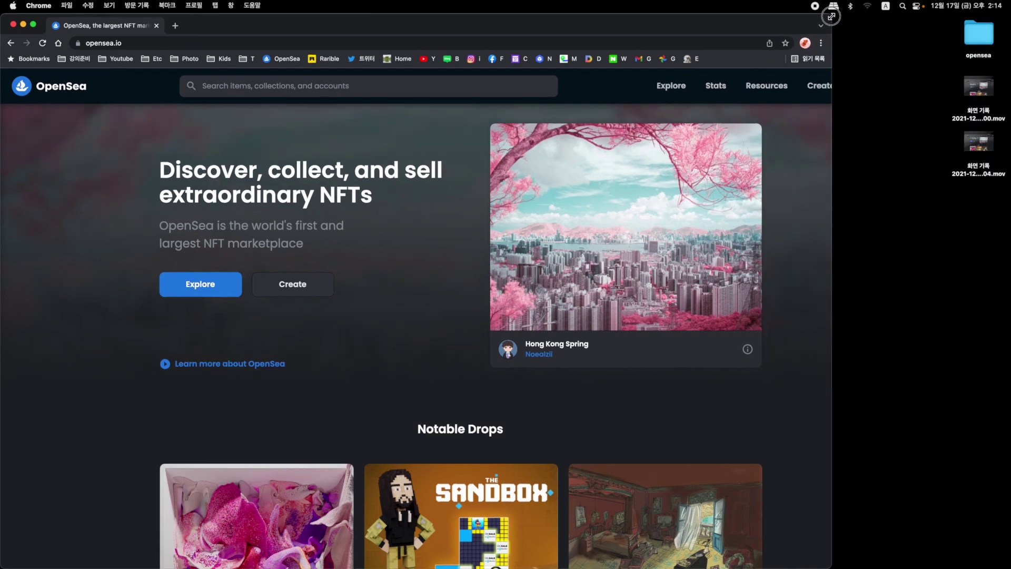
double_click(978, 33)
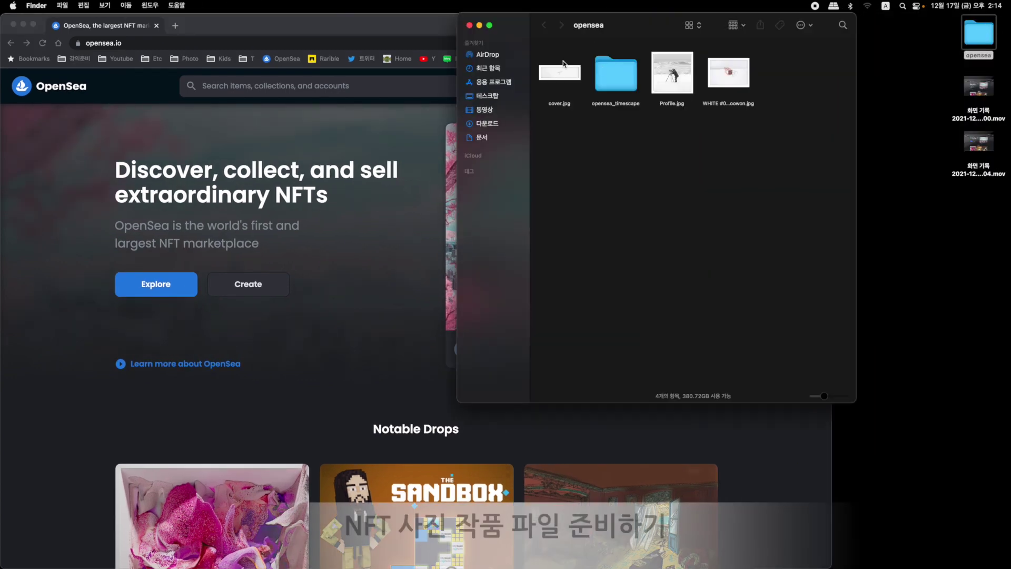
drag(629, 25, 825, 19)
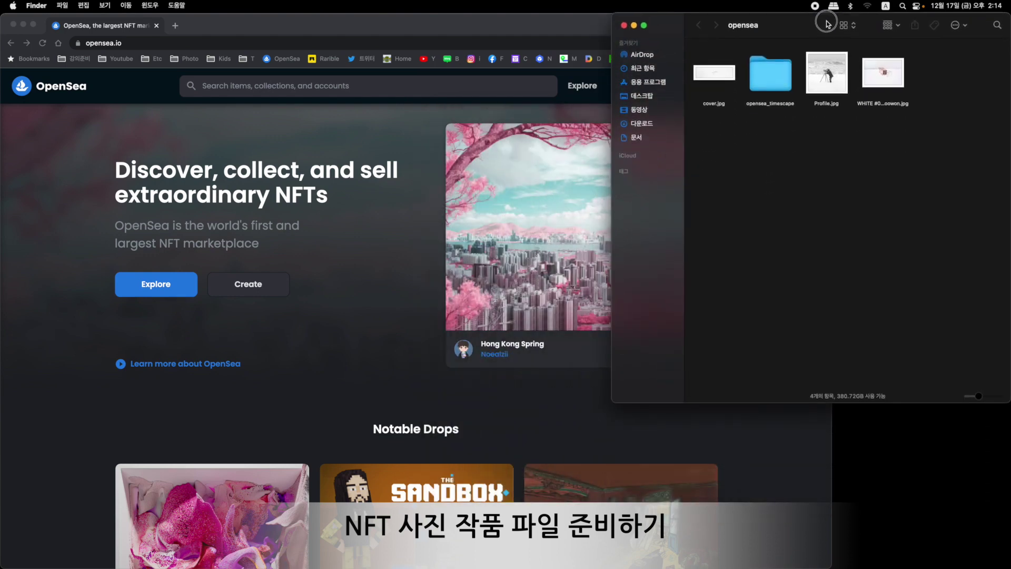
Preview the WHITE #01 photo from the opensea folder at large size and close the preview
click(887, 67)
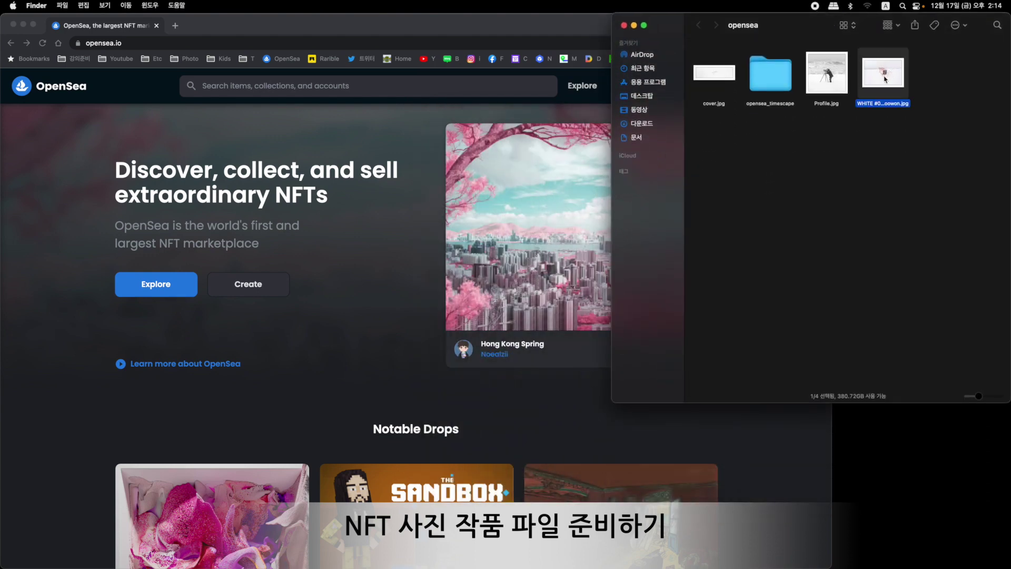
key(space)
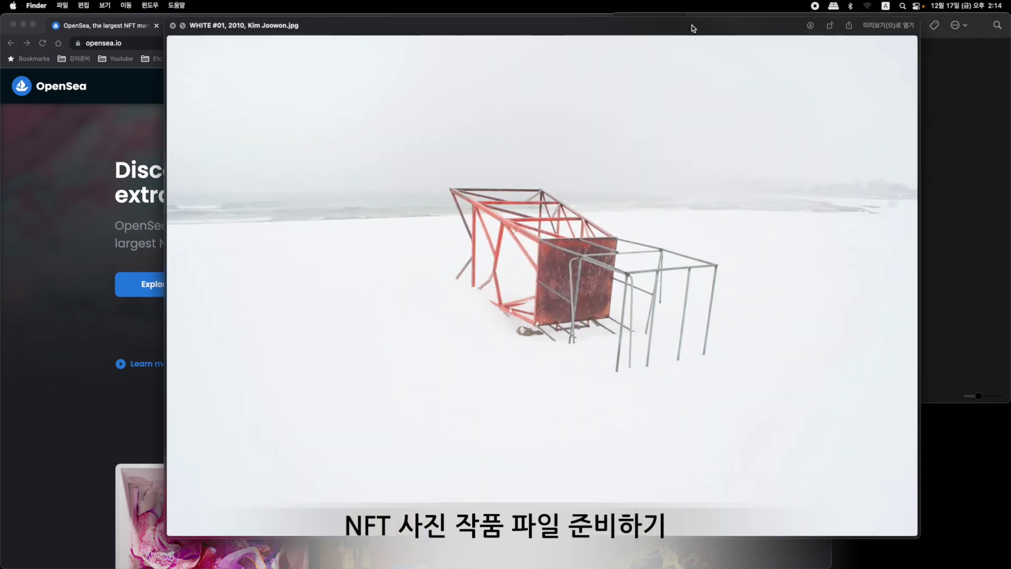
drag(690, 27, 605, 49)
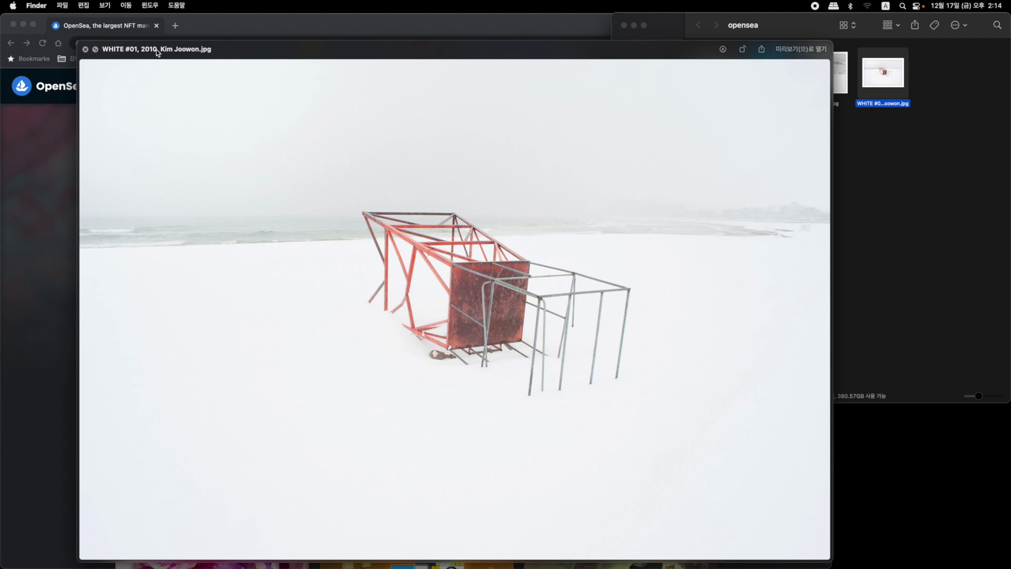
key(space)
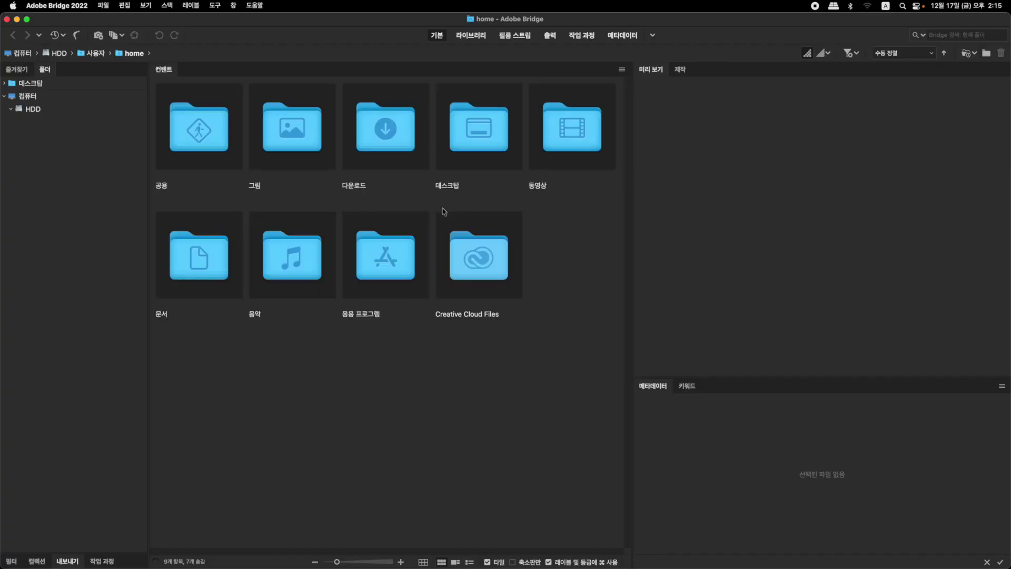
In Adobe Bridge, open the desktop's opensea folder and select the WHITE #01 photo
click(37, 85)
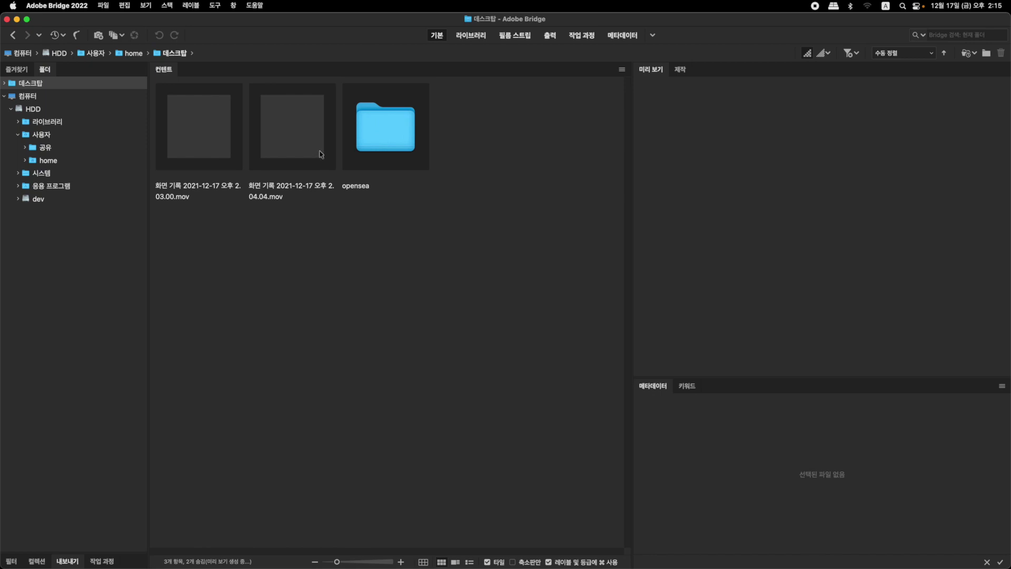
double_click(381, 132)
click(478, 129)
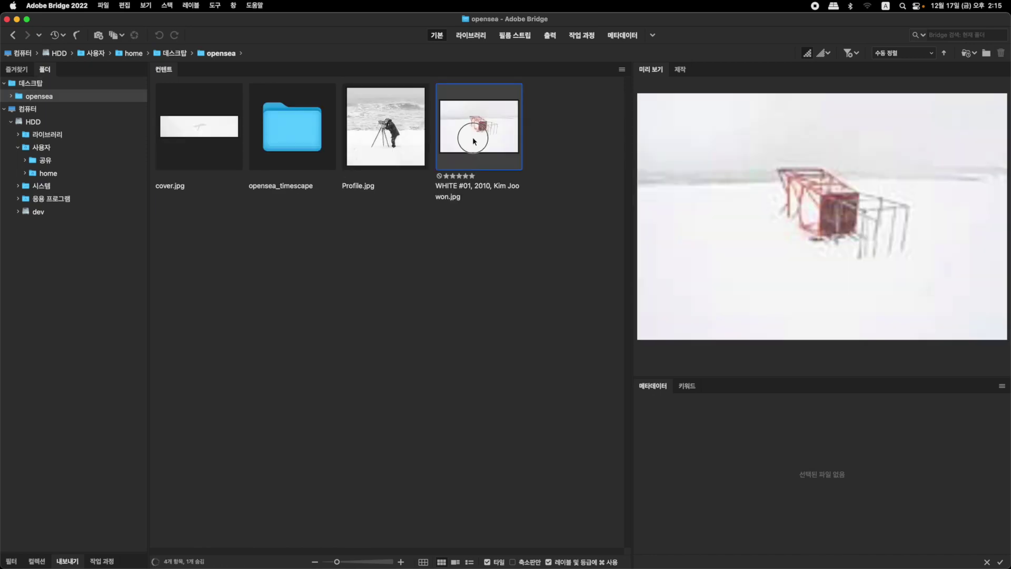
Enlarge the metadata area and examine the WHITE #01 photo's file properties and Exif camera data, collapsing the Exif section when done
drag(633, 283, 357, 280)
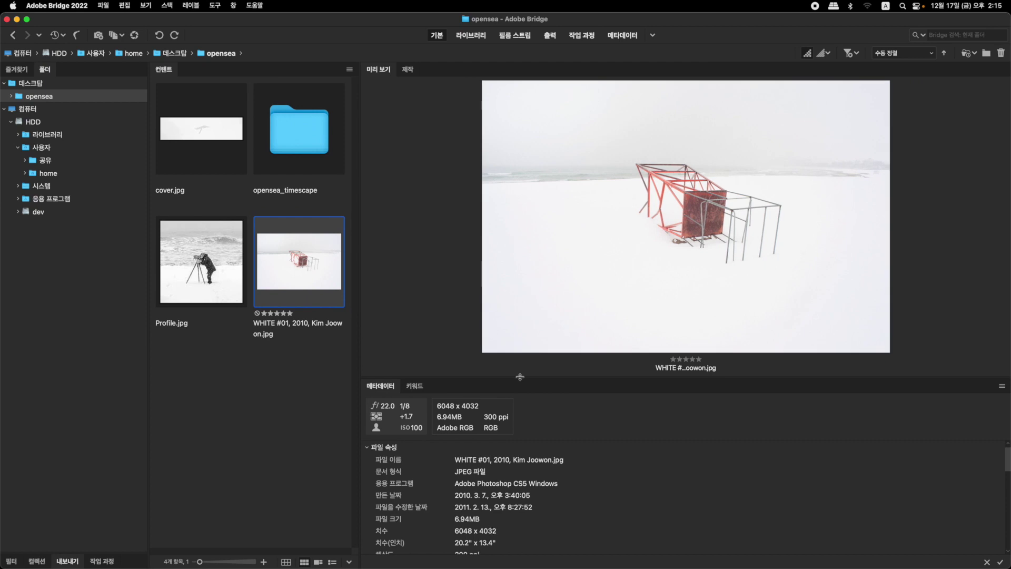
drag(519, 376, 498, 186)
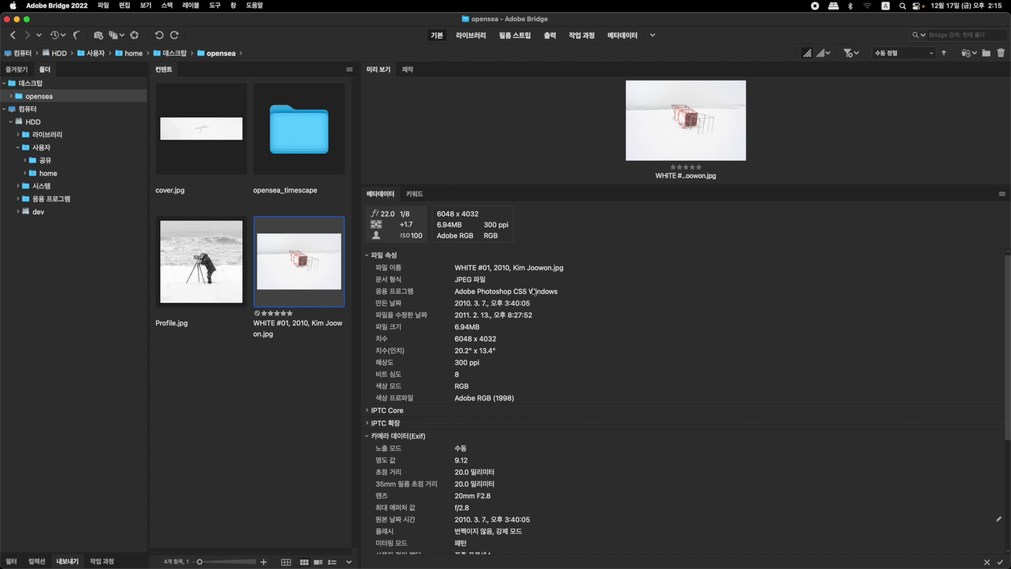
scroll(532, 297, down, 3)
scroll(530, 333, up, 3)
scroll(496, 342, down, 3)
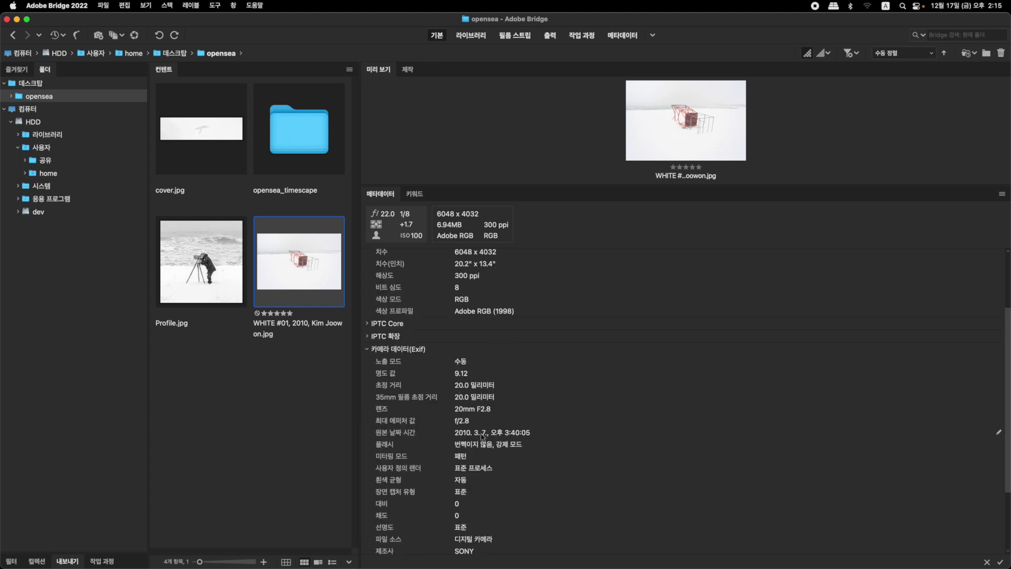
scroll(500, 450, down, 3)
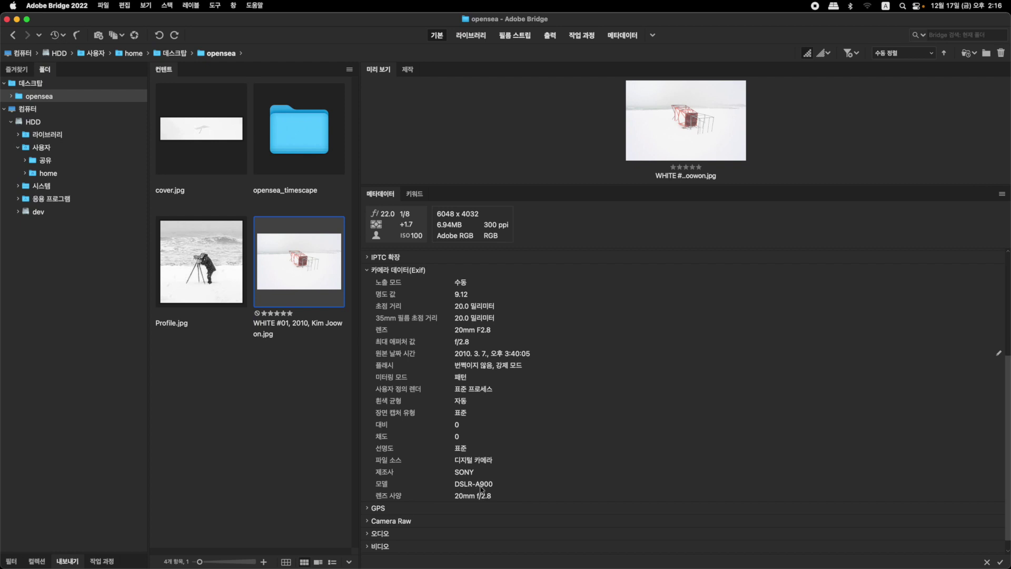
scroll(482, 490, up, 5)
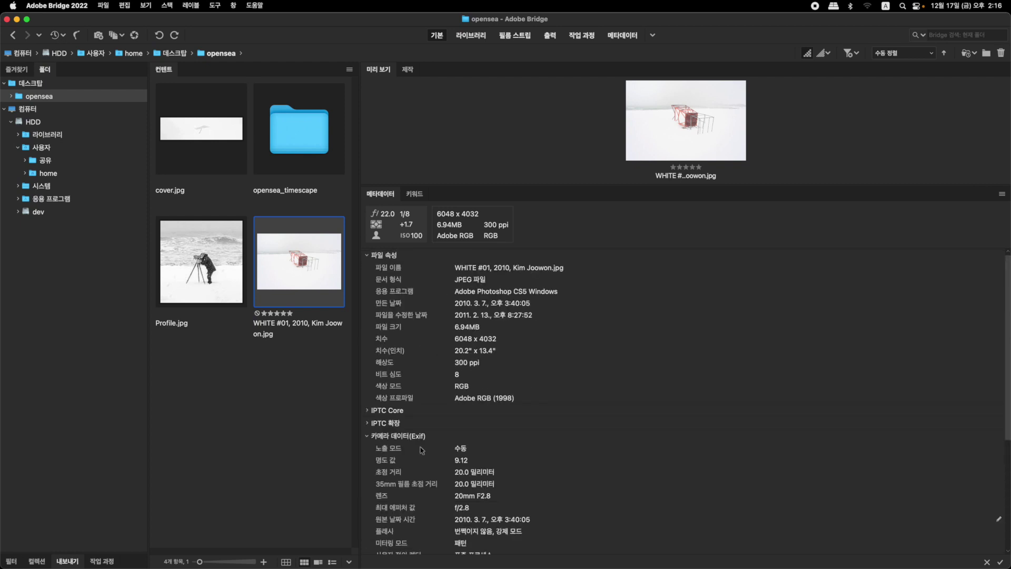
click(368, 436)
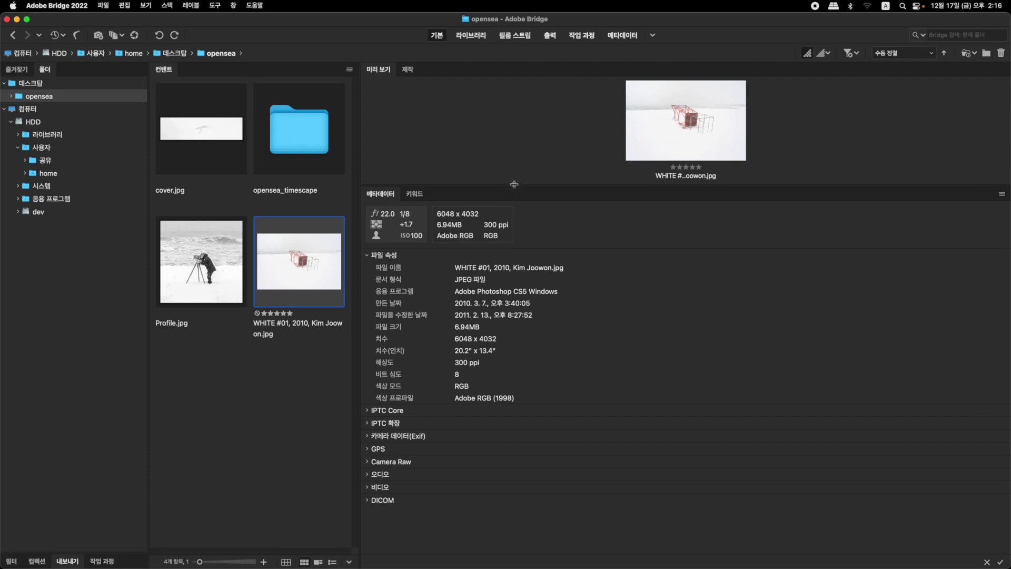
Enlarge the photo preview over the metadata, narrow the content and folder areas, and adjust the thumbnail size
drag(514, 184, 504, 448)
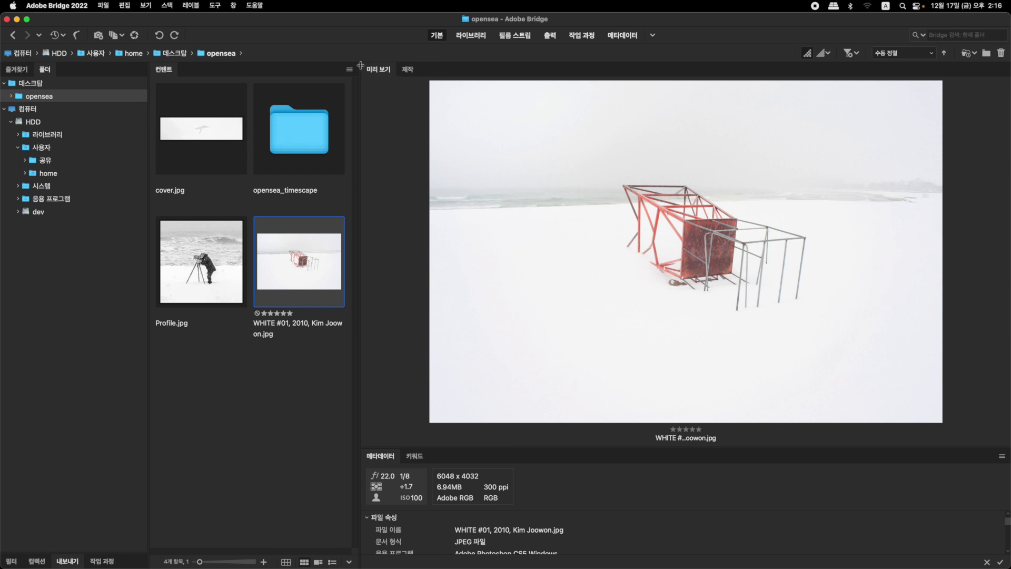
drag(360, 65, 303, 66)
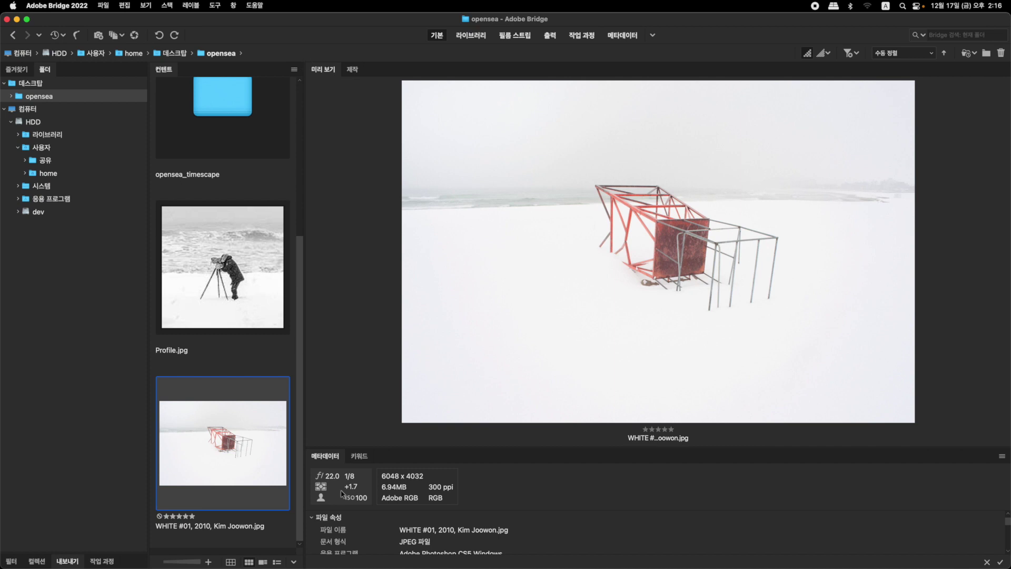
mouse_move(180, 561)
mouse_down()
mouse_move(157, 561)
mouse_move(169, 562)
mouse_up()
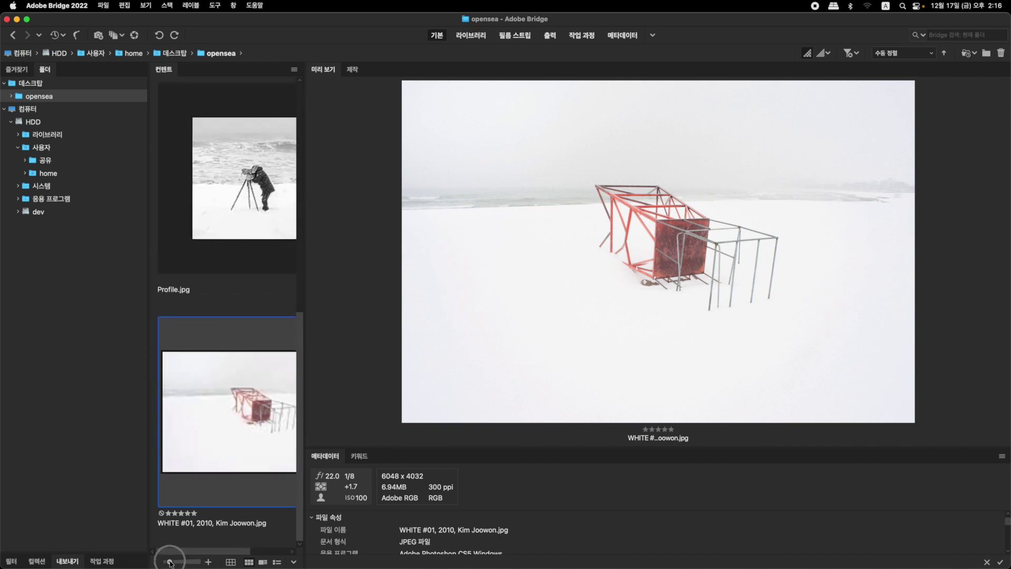
drag(150, 69, 90, 69)
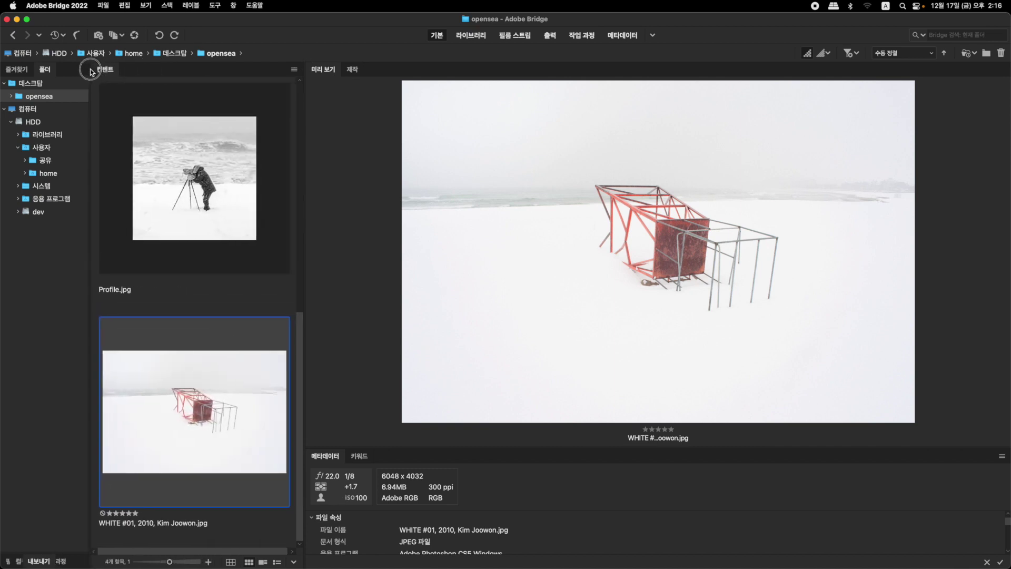
Reduce the thumbnail size so all items of the opensea folder fit in the content area
click(153, 561)
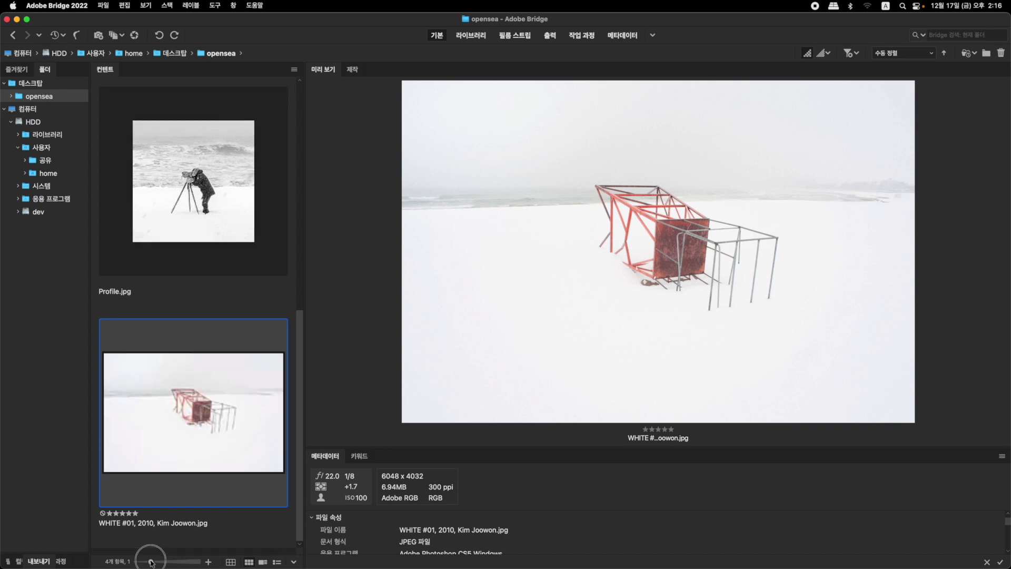
drag(153, 561, 143, 561)
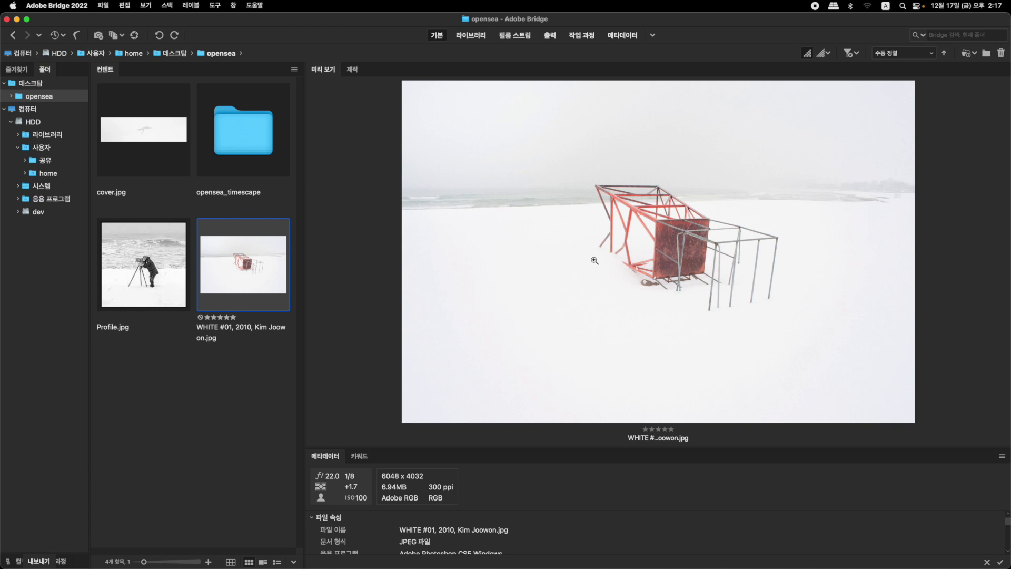
Switch to the Chrome window showing OpenSea and enlarge it to fill the screen
key(ctrl+Up)
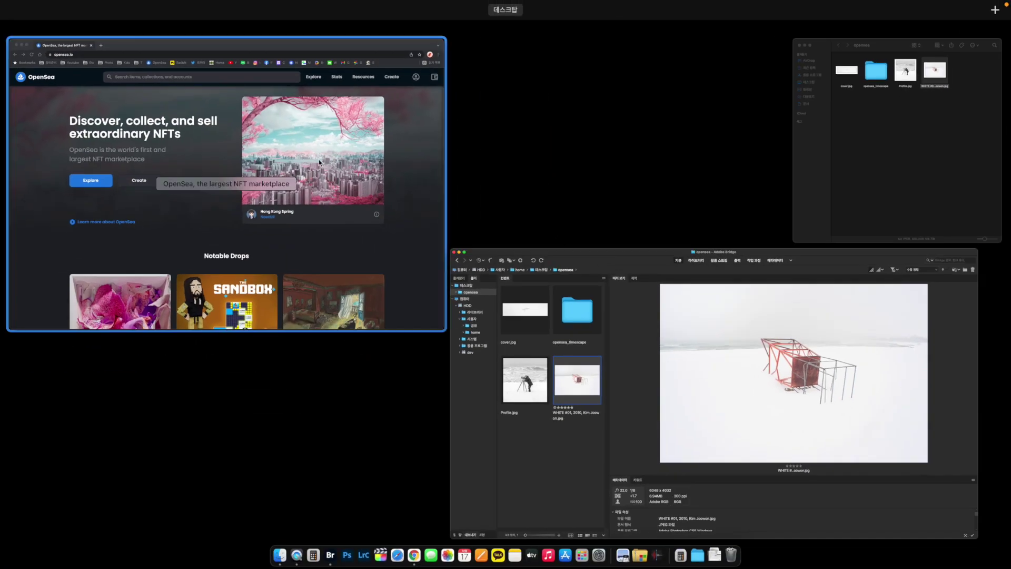
click(318, 159)
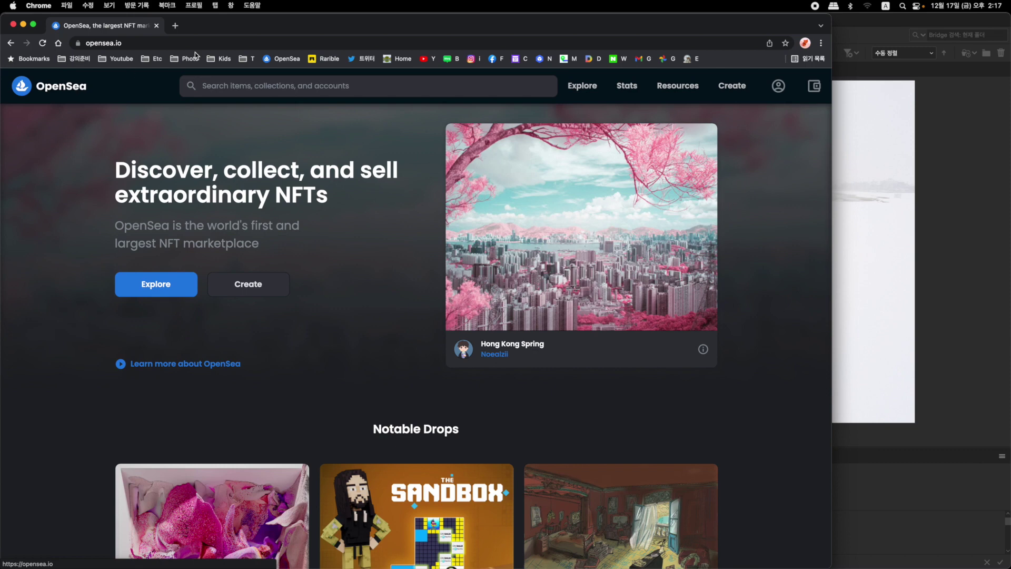
click(259, 25)
double_click(259, 25)
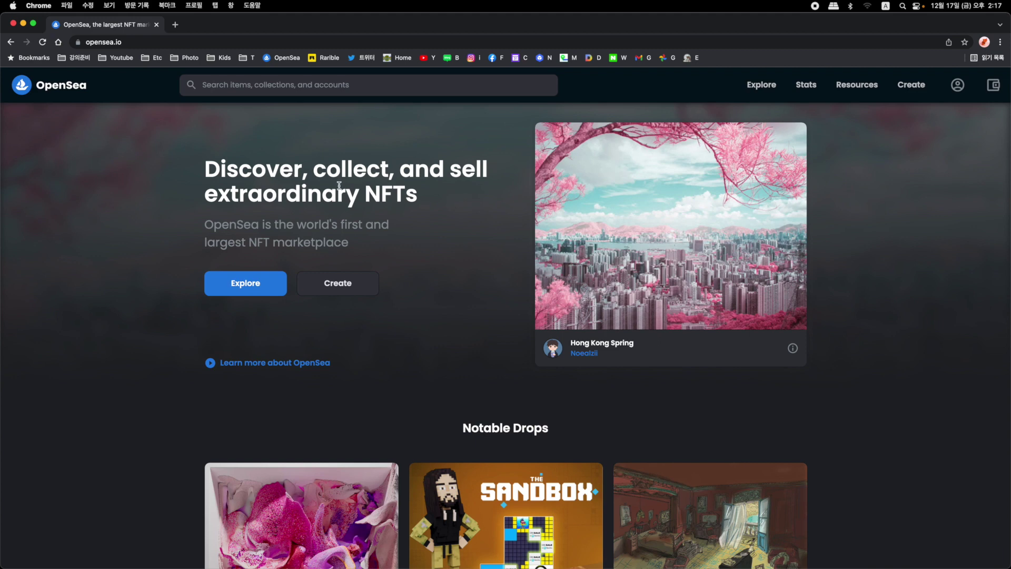
Look at the Create page's wallet login, return to the OpenSea home page and open Explore Collections
click(336, 288)
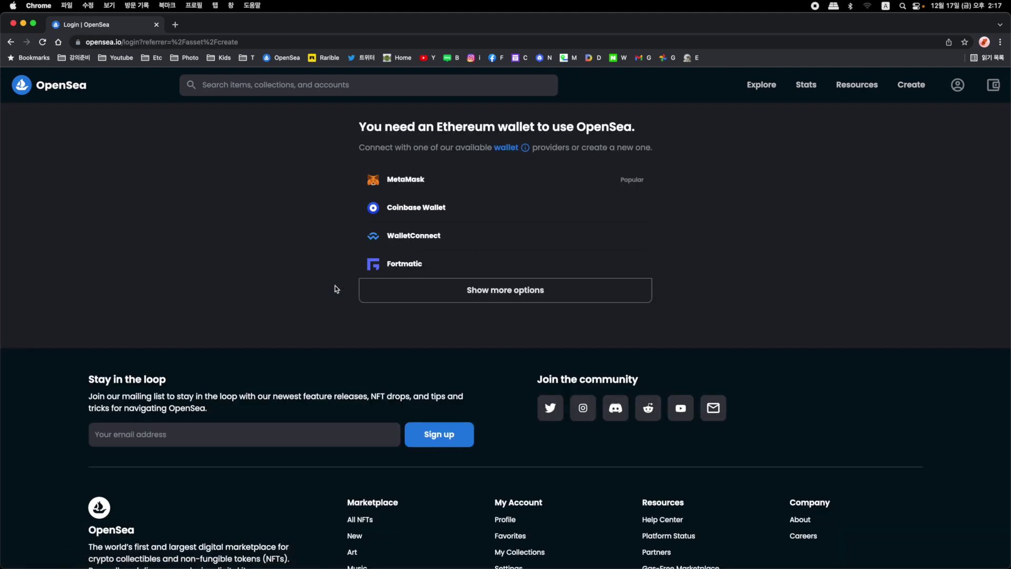
key(super+Left)
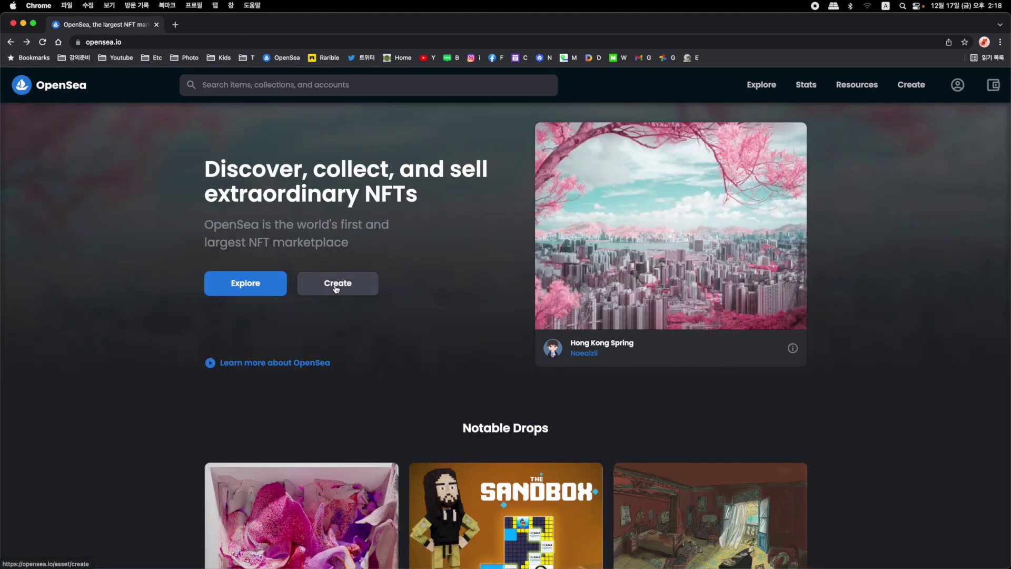
click(251, 283)
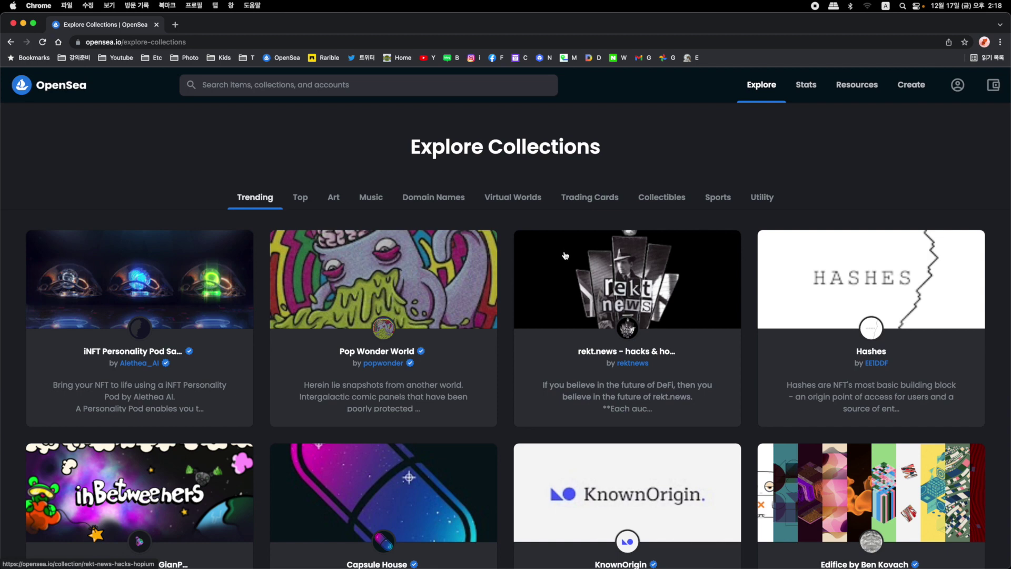
Browse the Music, Art and Virtual Worlds categories of the marketplace
mouse_move(771, 88)
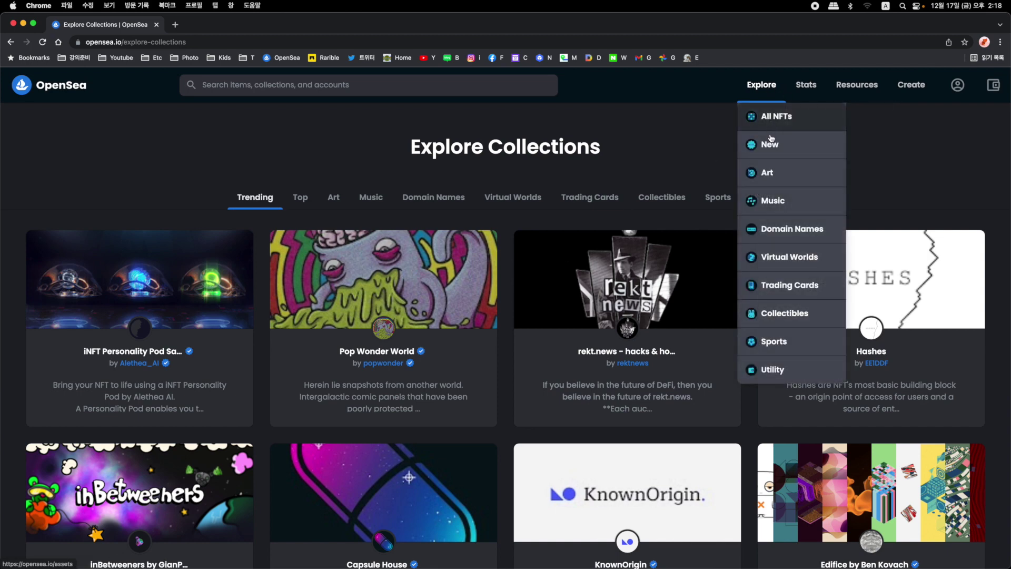
click(786, 207)
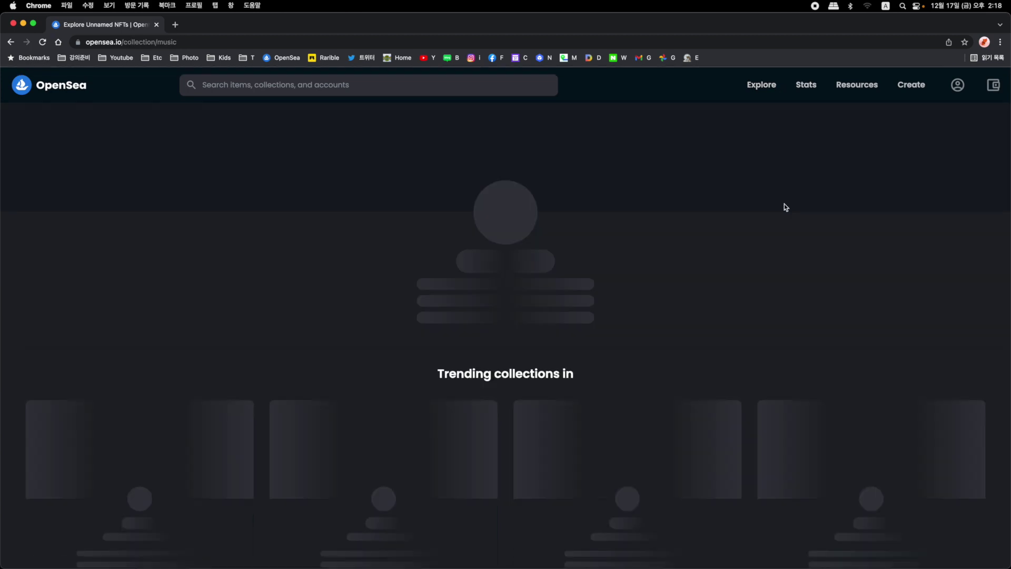
mouse_move(758, 85)
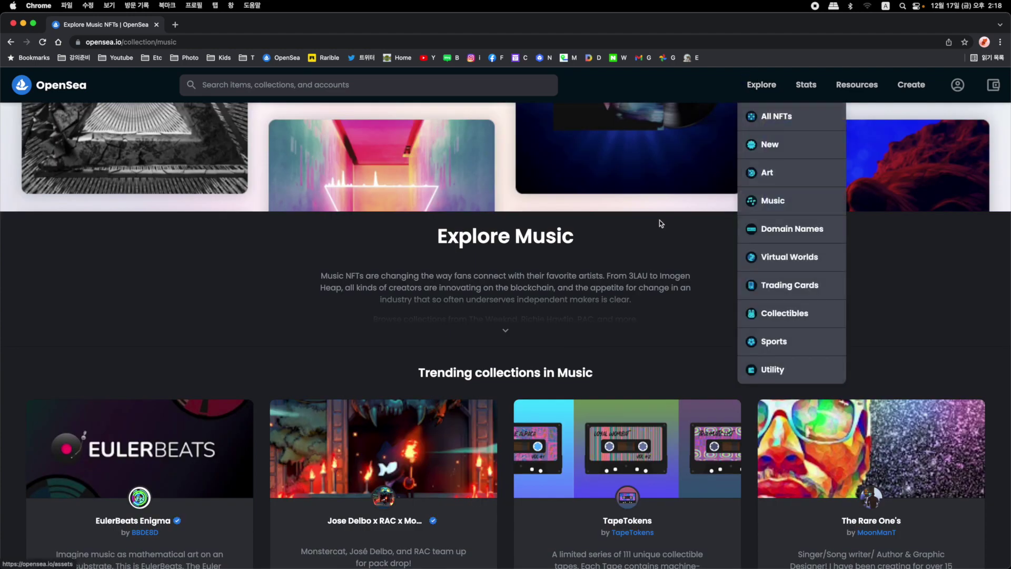
scroll(600, 275, down, 5)
scroll(600, 275, up, 5)
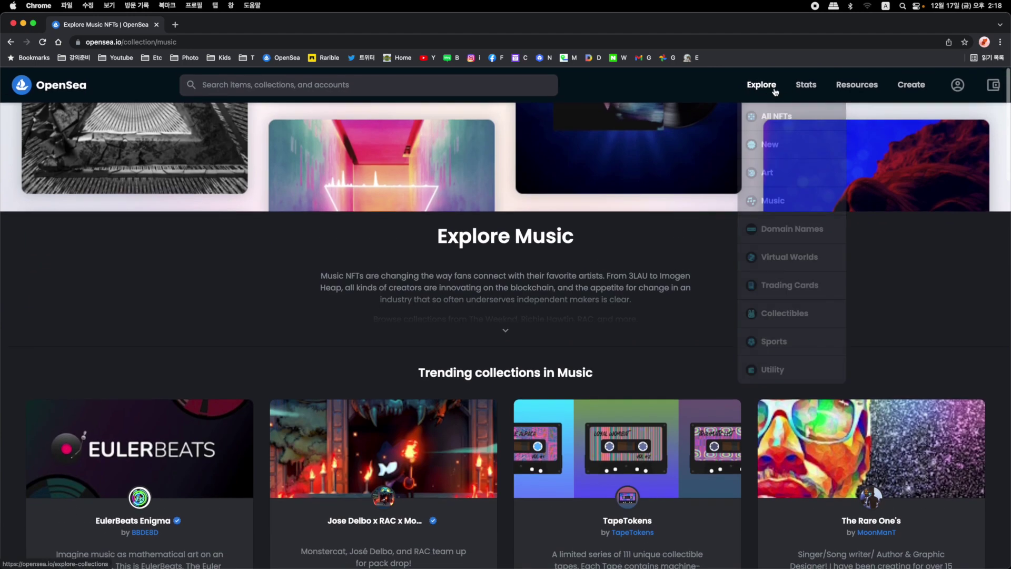
click(768, 174)
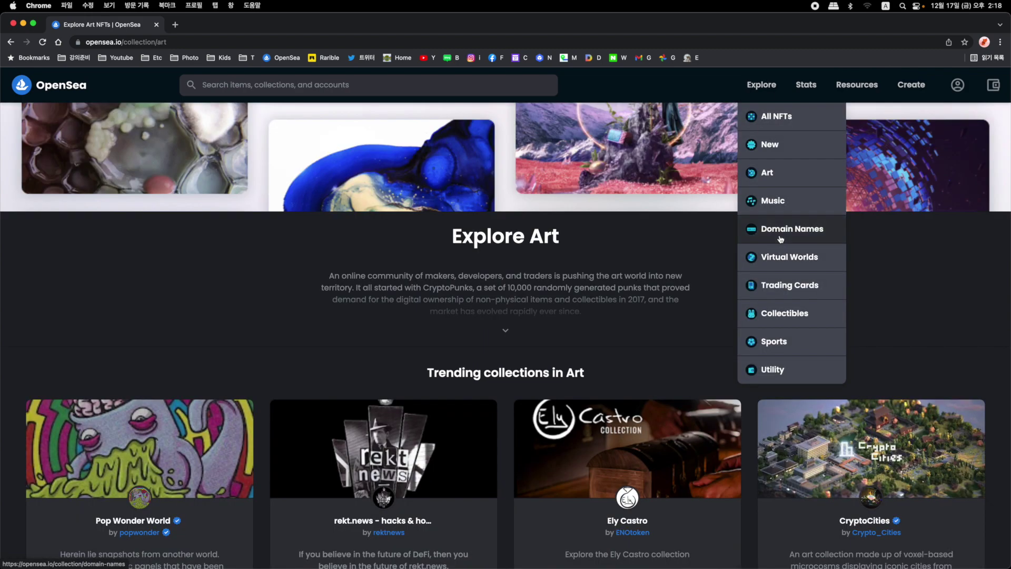
click(780, 258)
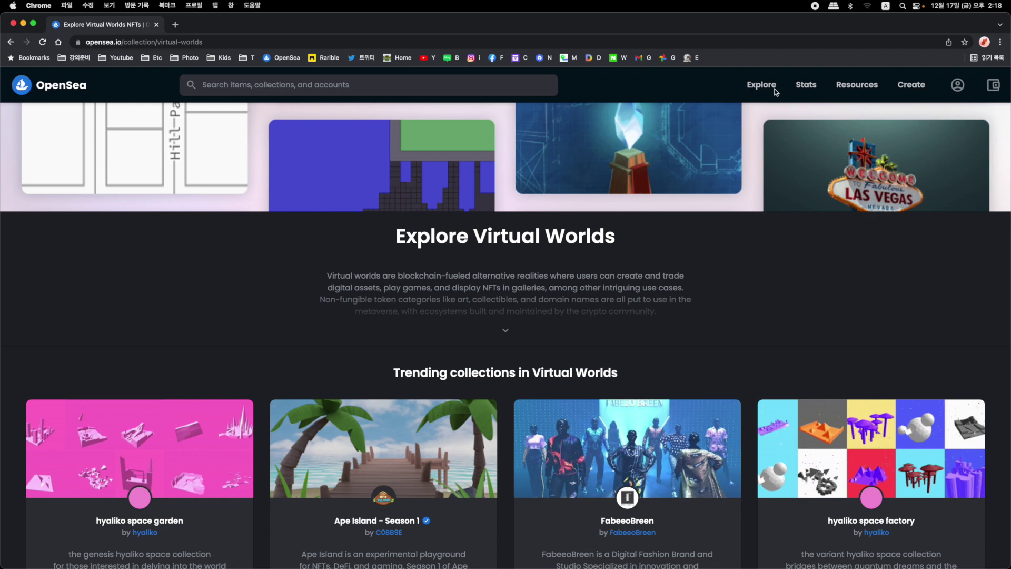
List all NFTs and examine the Gambling Piggies #994 item's page, including its current price
mouse_move(763, 90)
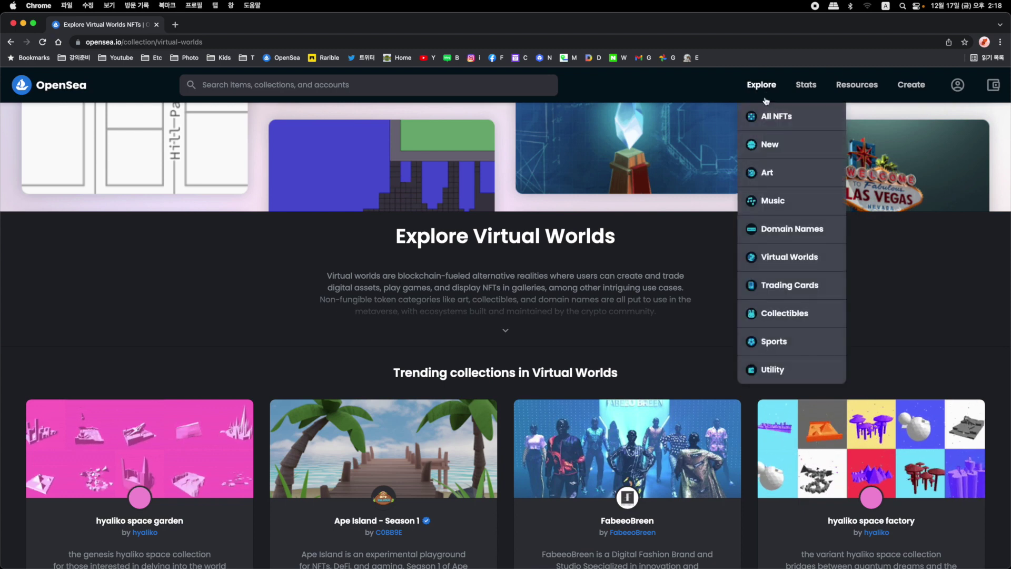
click(770, 116)
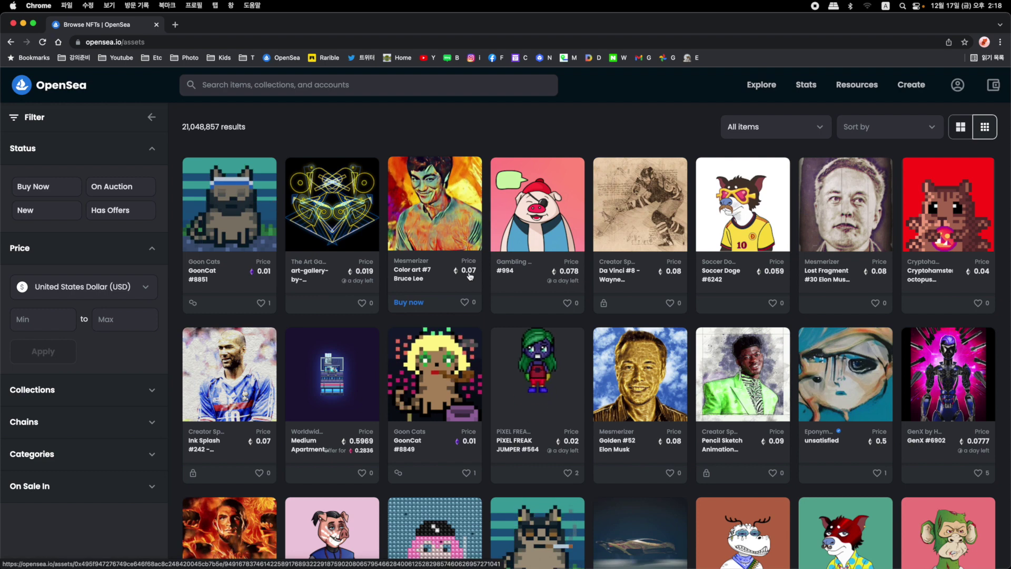
click(538, 236)
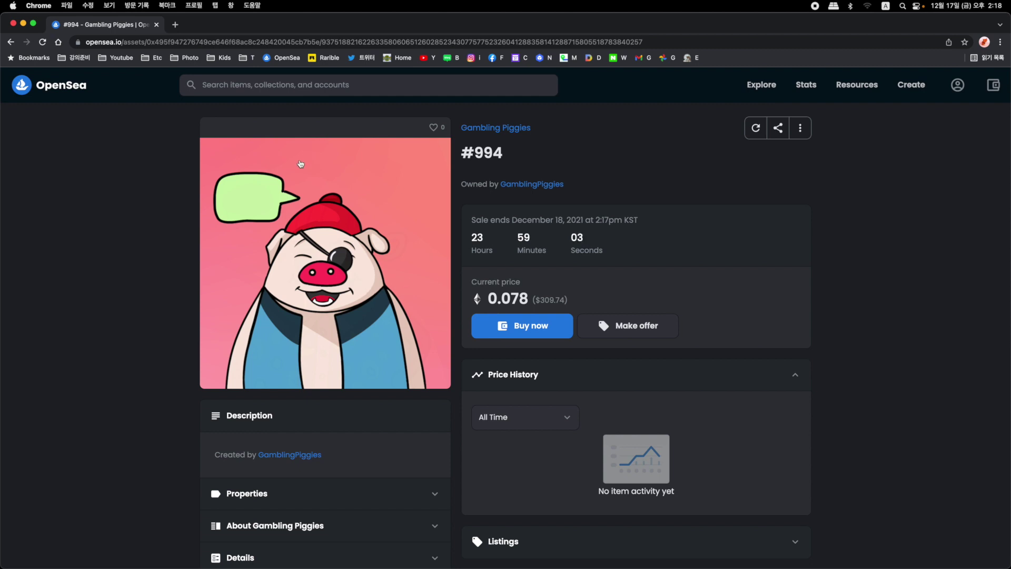
scroll(490, 219, down, 3)
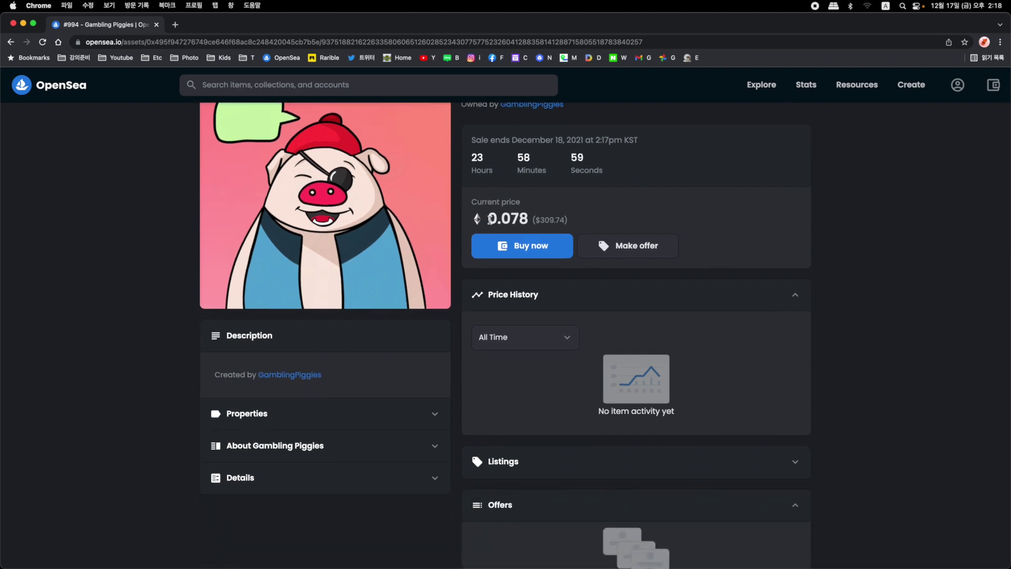
drag(488, 219, 530, 219)
click(520, 219)
scroll(368, 272, up, 2)
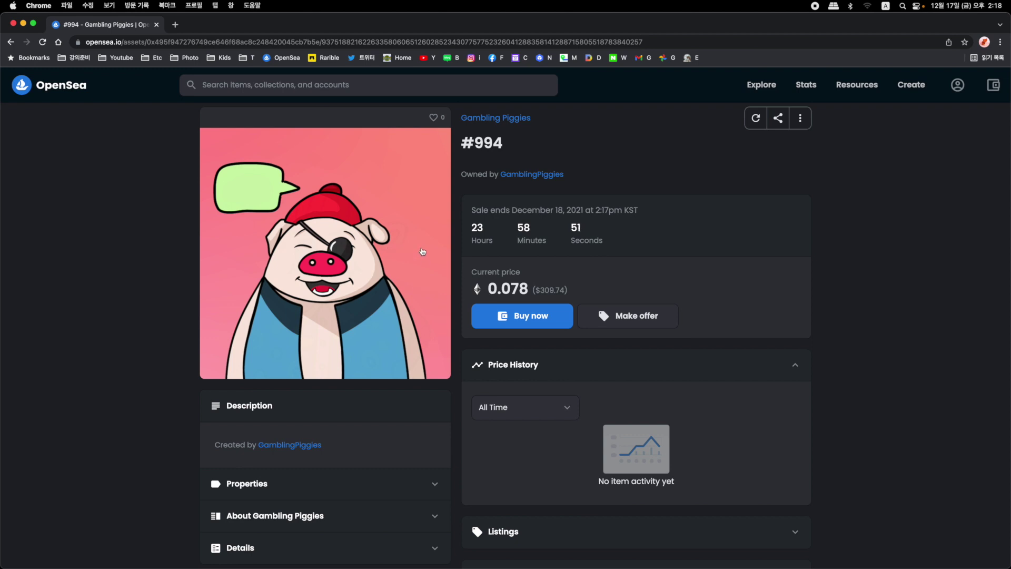
Return to the OpenSea home page, start creating an NFT and expand the list of supported wallets
key(super+bracketleft)
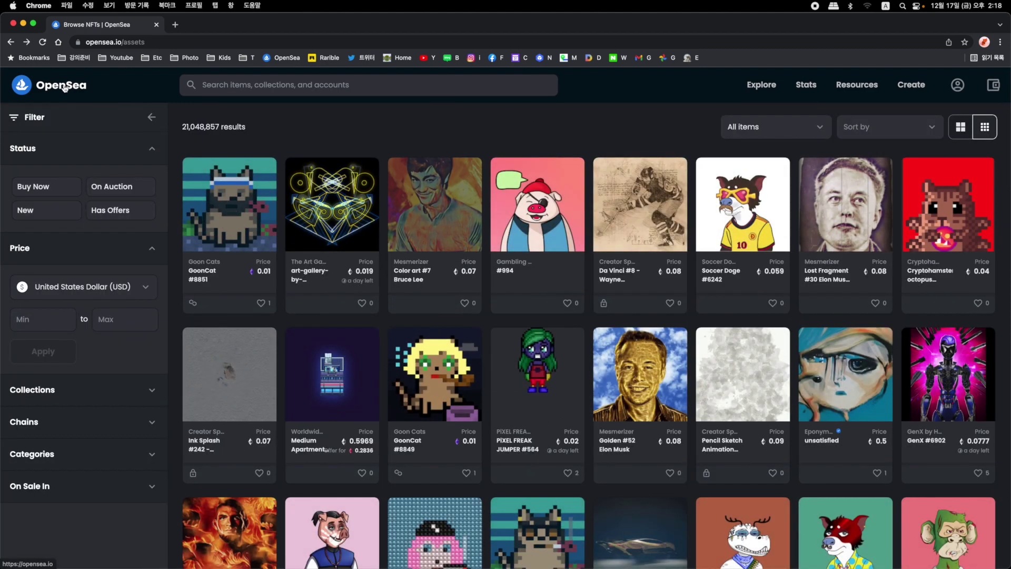
click(63, 88)
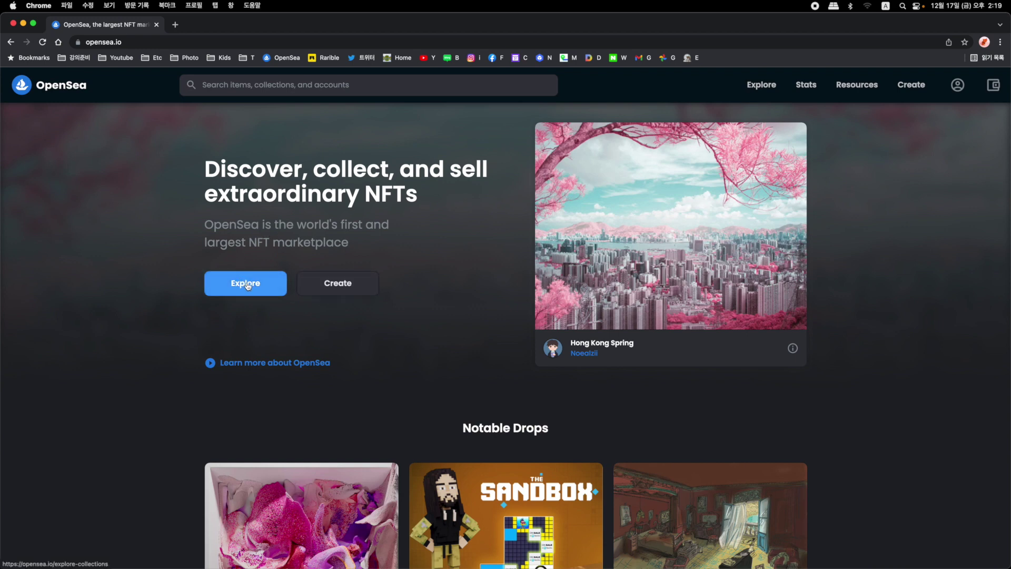
click(326, 285)
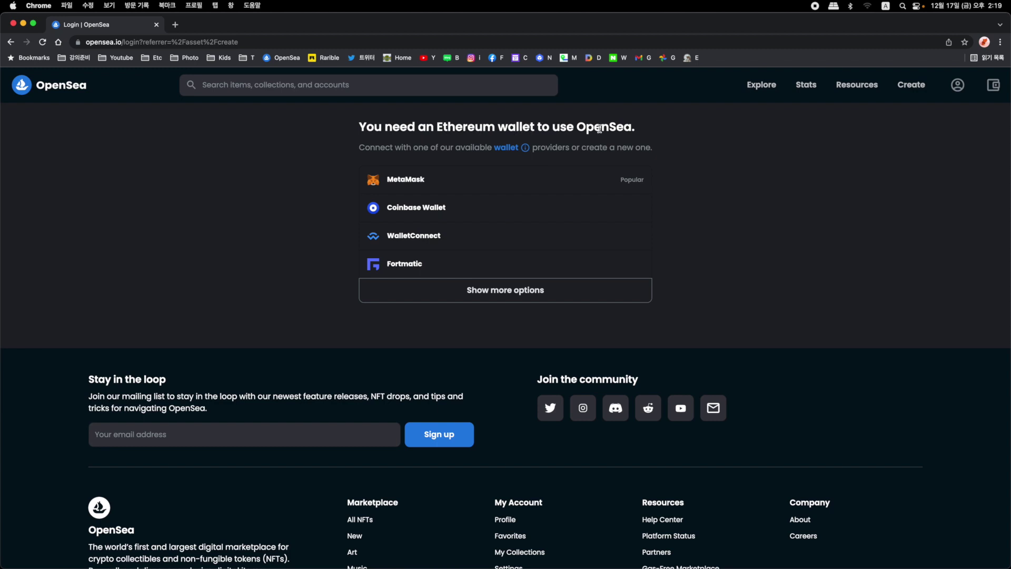
click(526, 293)
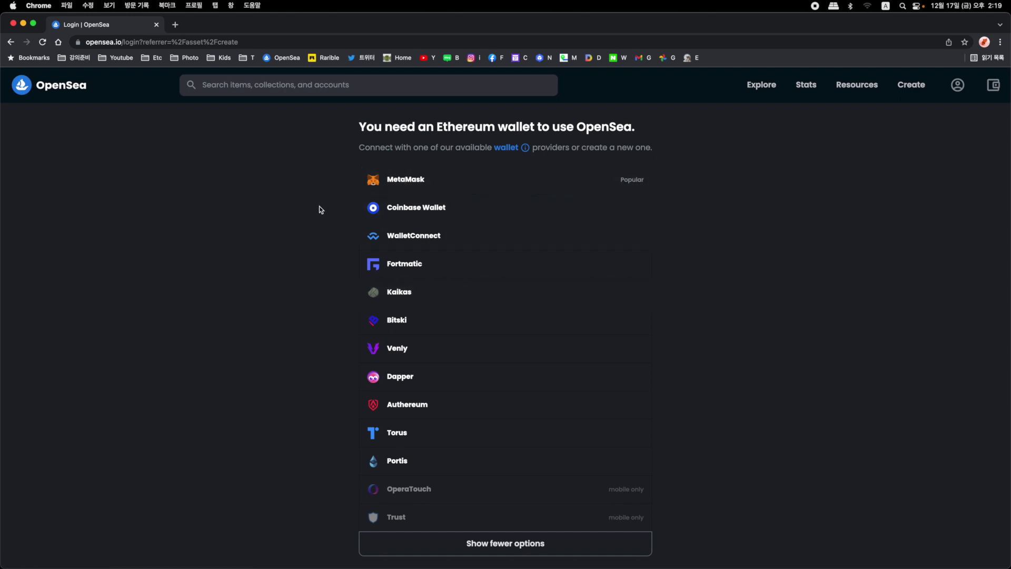
Choose MetaMask as the wallet and add its extension to Chrome from the Chrome Web Store
click(426, 182)
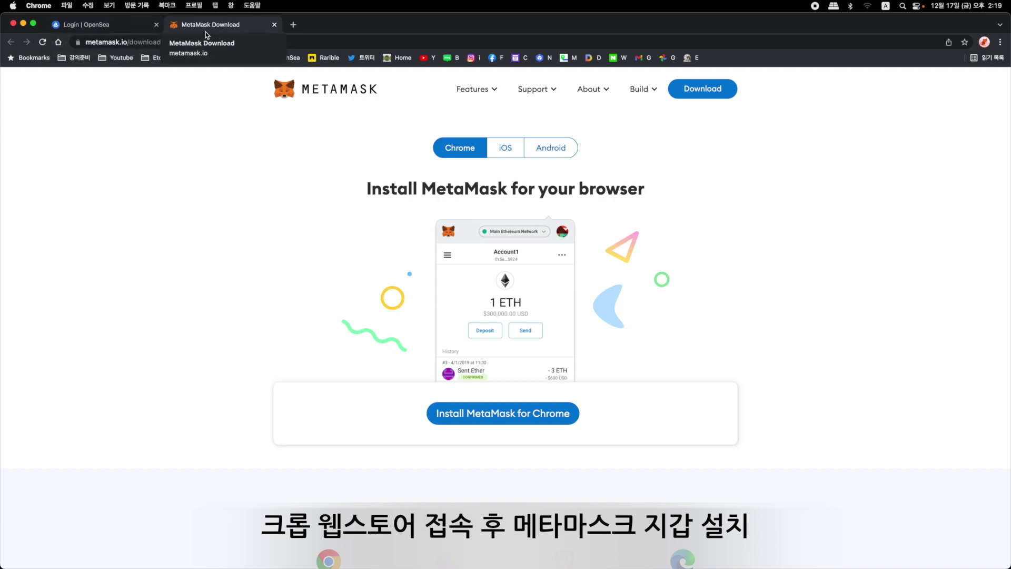
click(39, 5)
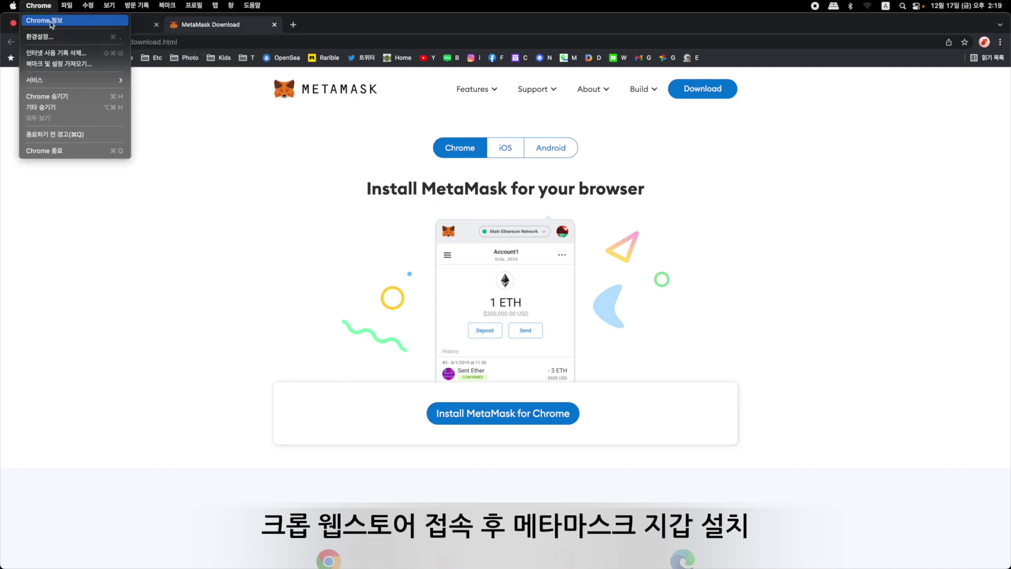
click(282, 125)
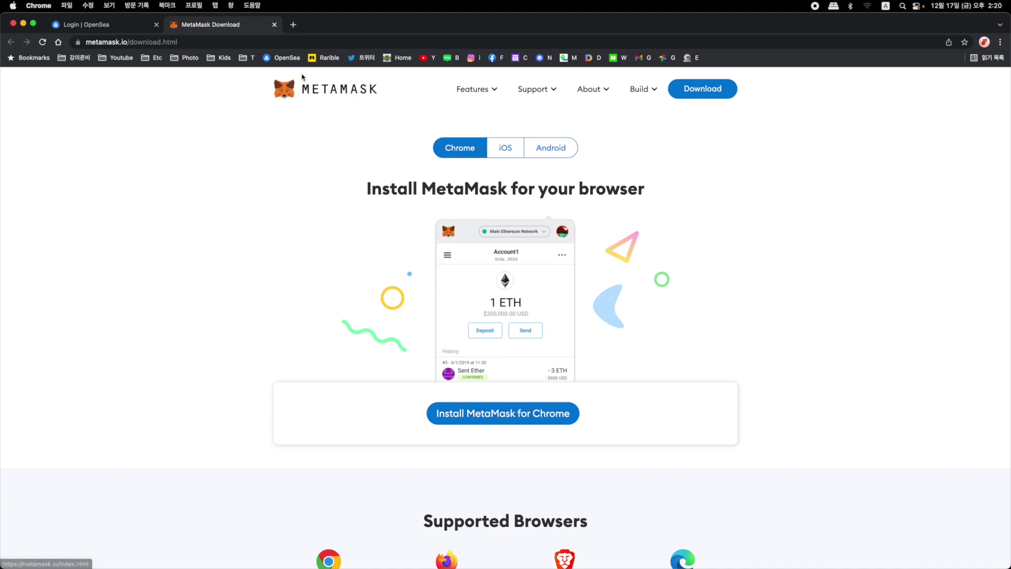
click(491, 420)
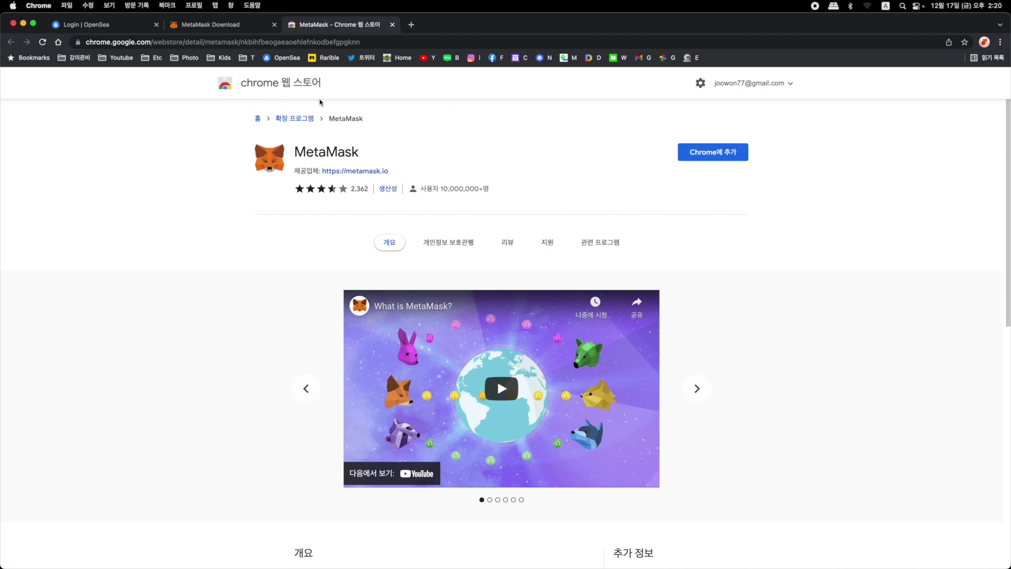
click(719, 154)
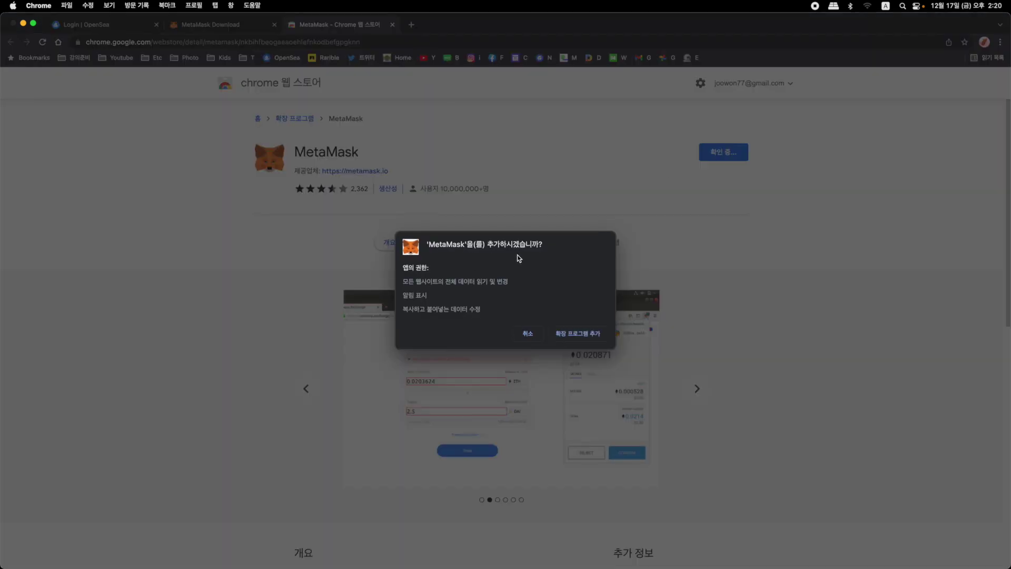
click(577, 334)
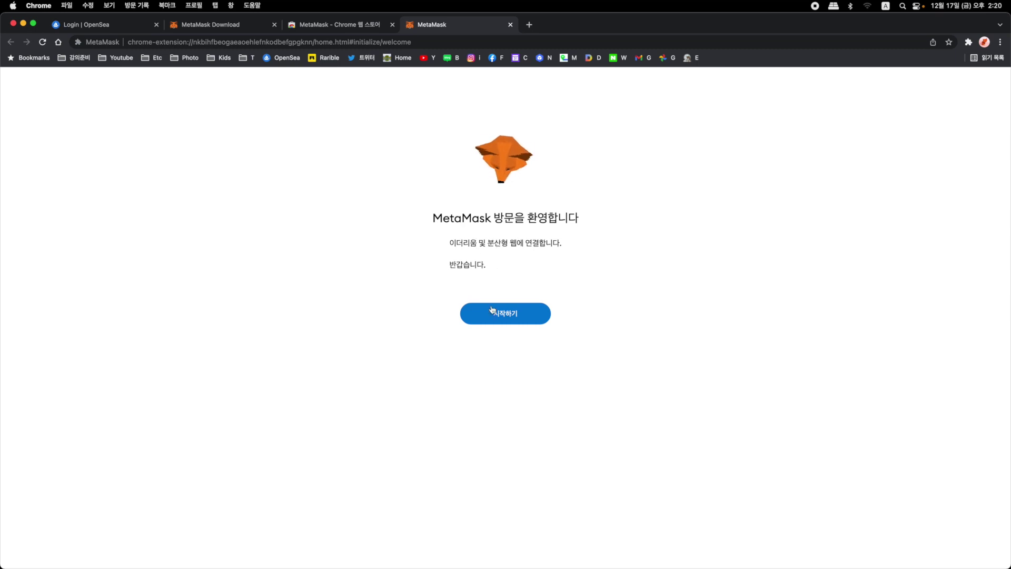
Start the MetaMask setup with a new wallet and decline sharing usage data
click(507, 316)
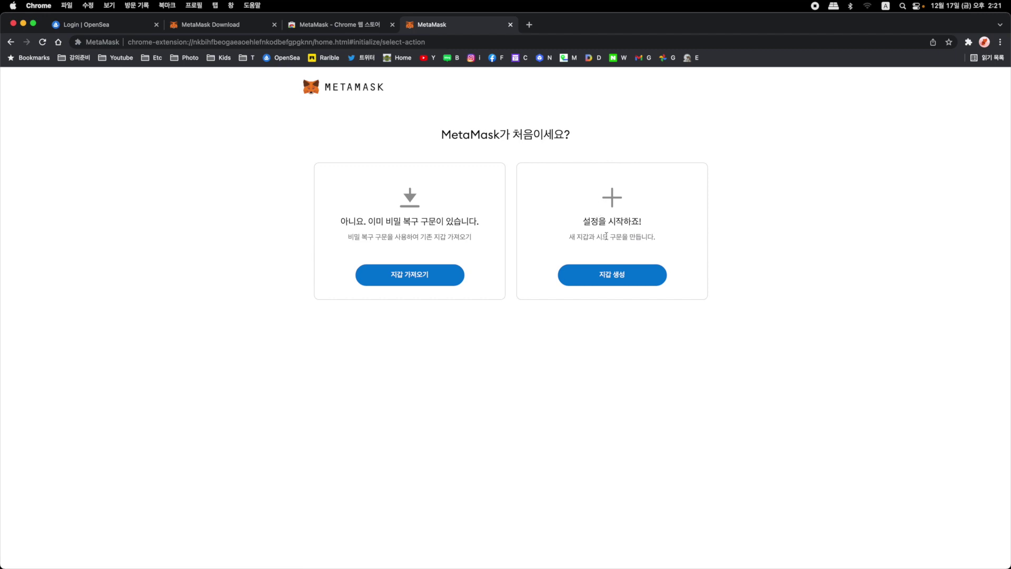
click(613, 275)
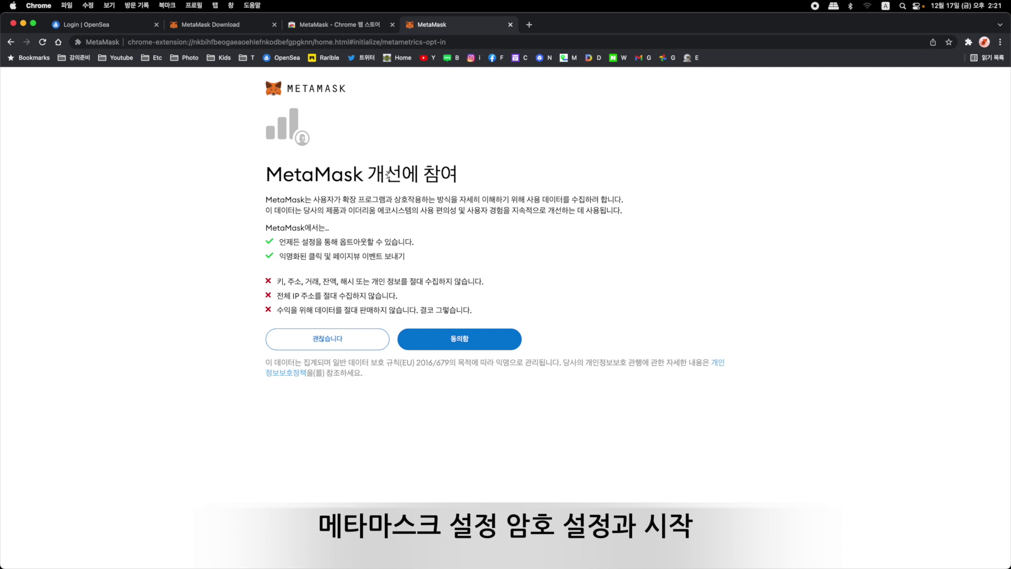
click(351, 342)
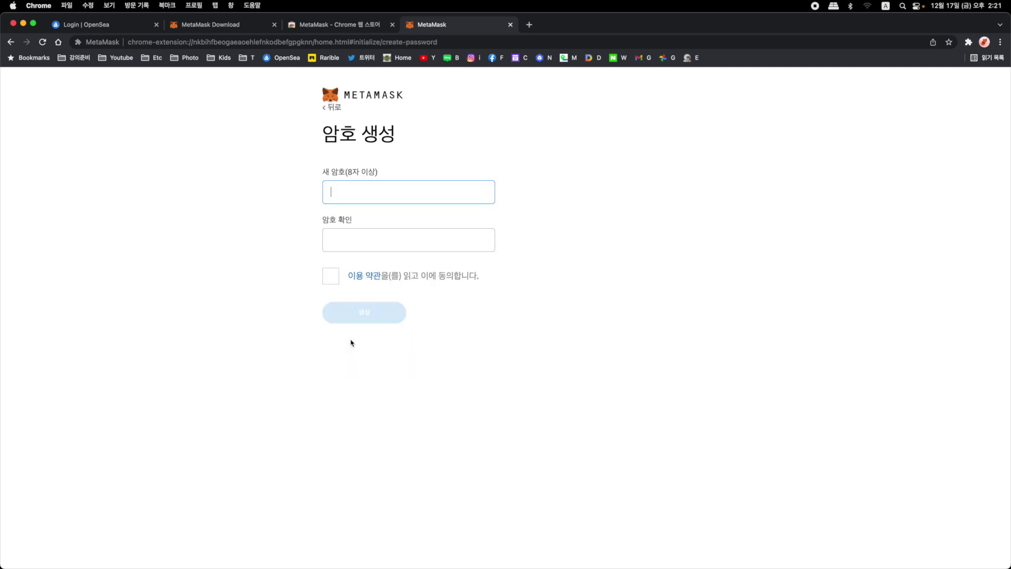
text(•••••••)
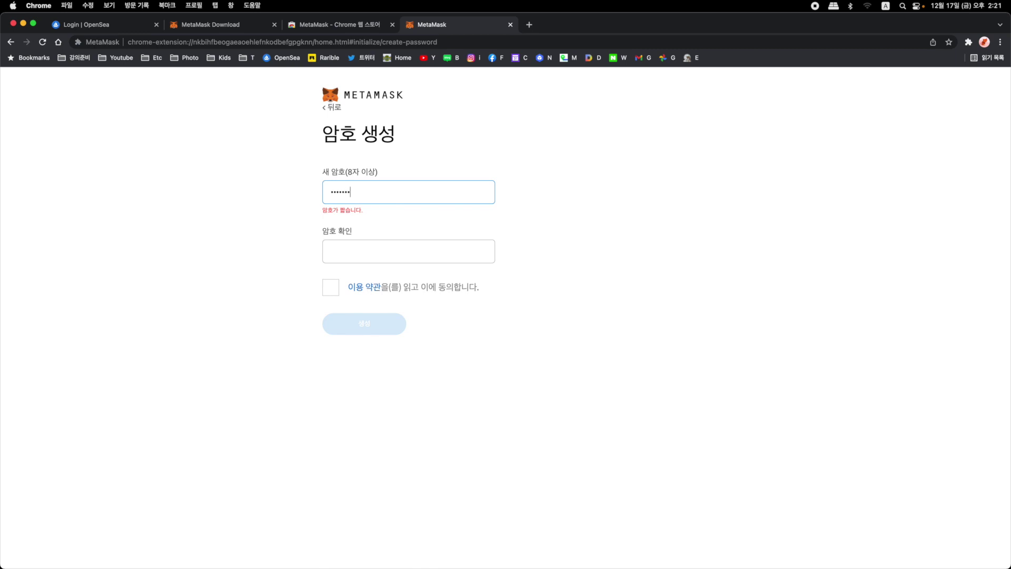
text(•••)
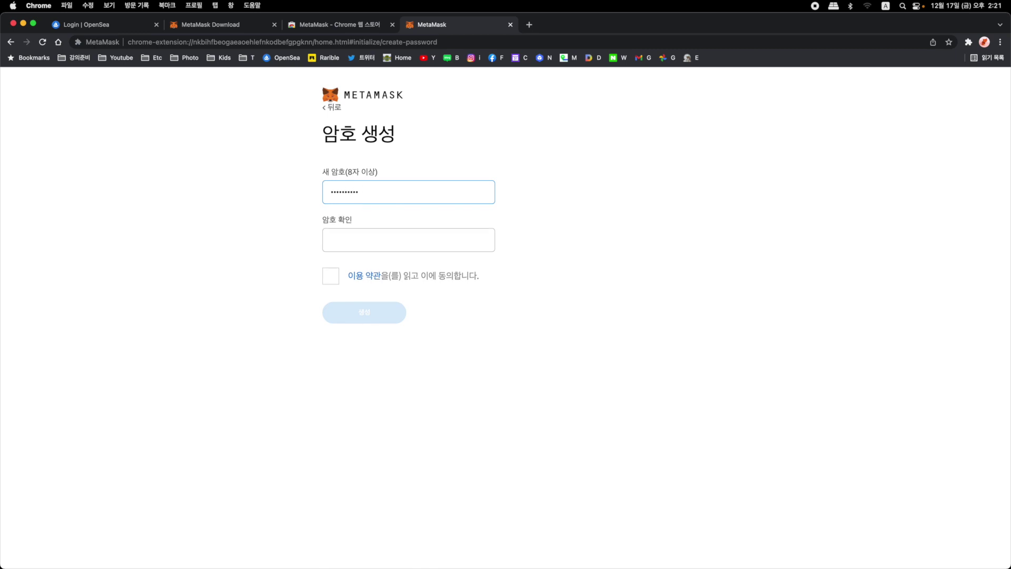
key(BackSpace)
key(BackSpace)
key(BackSpace)
key(BackSpace)
key(BackSpace)
key(BackSpace)
key(BackSpace)
key(BackSpace)
key(BackSpace)
key(BackSpace)
key(BackSpace)
Try to enter and confirm a new password for the MetaMask wallet
text(••)
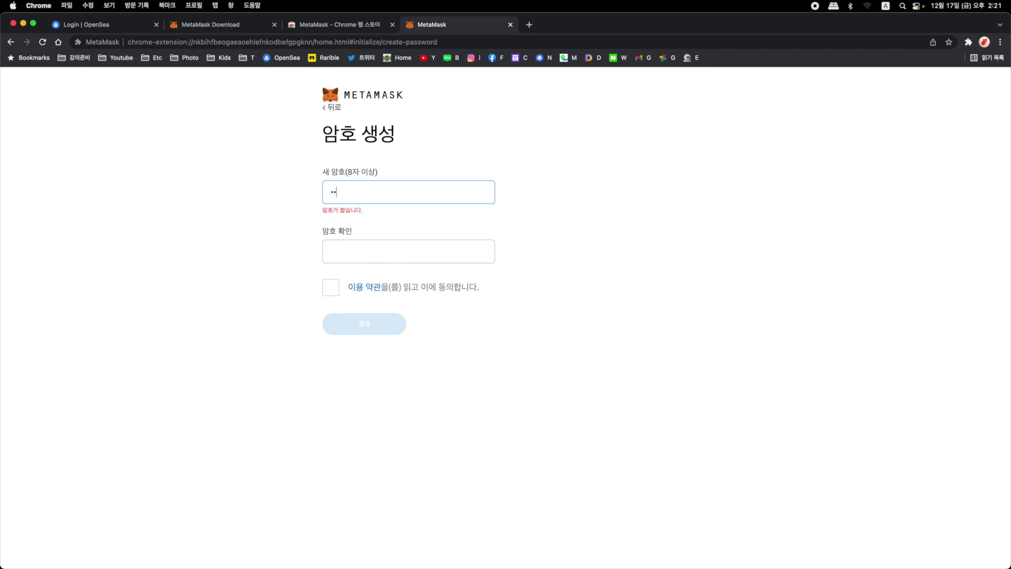
text(••••••••)
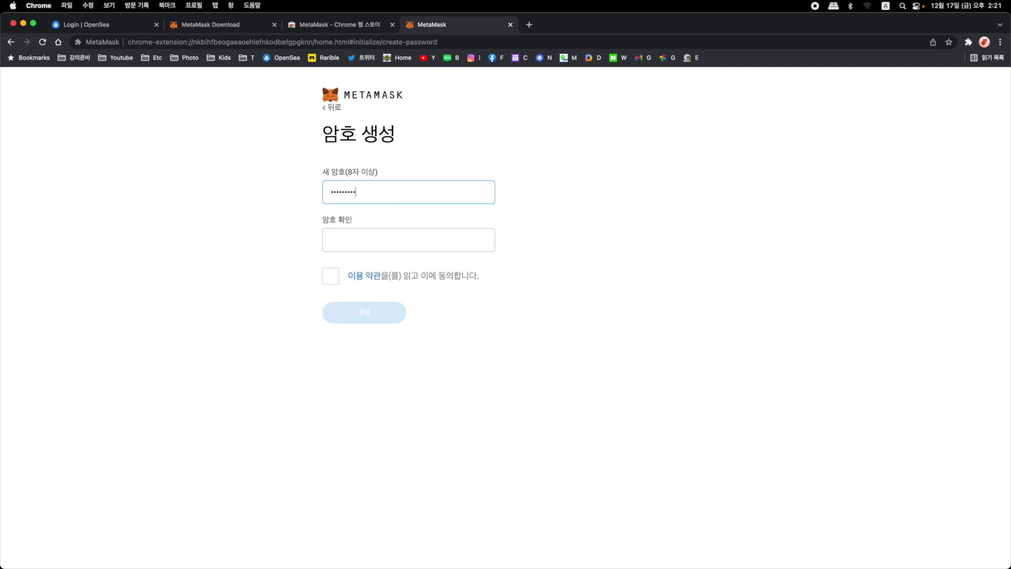
text(••)
key(Tab)
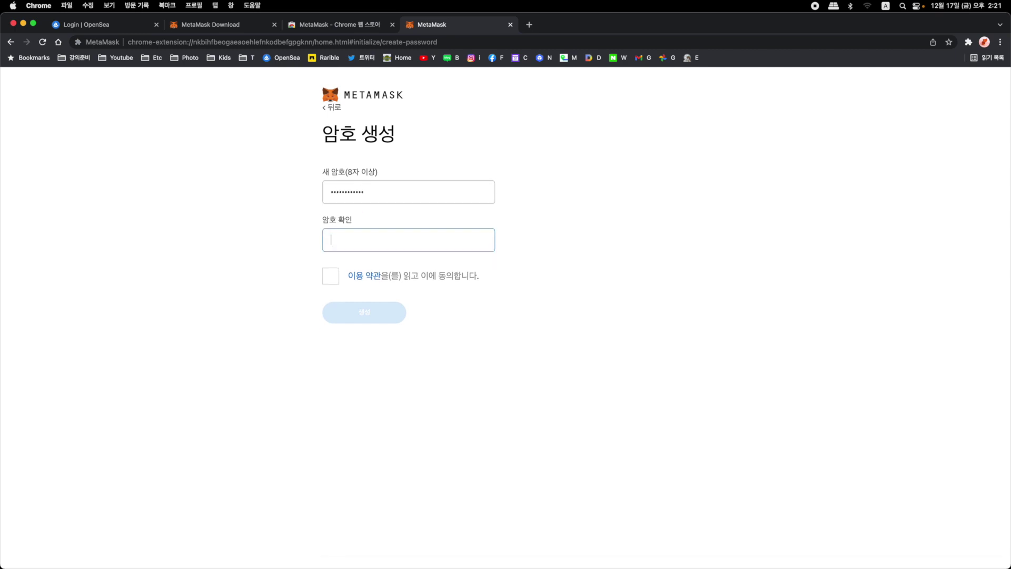
text(••••••)
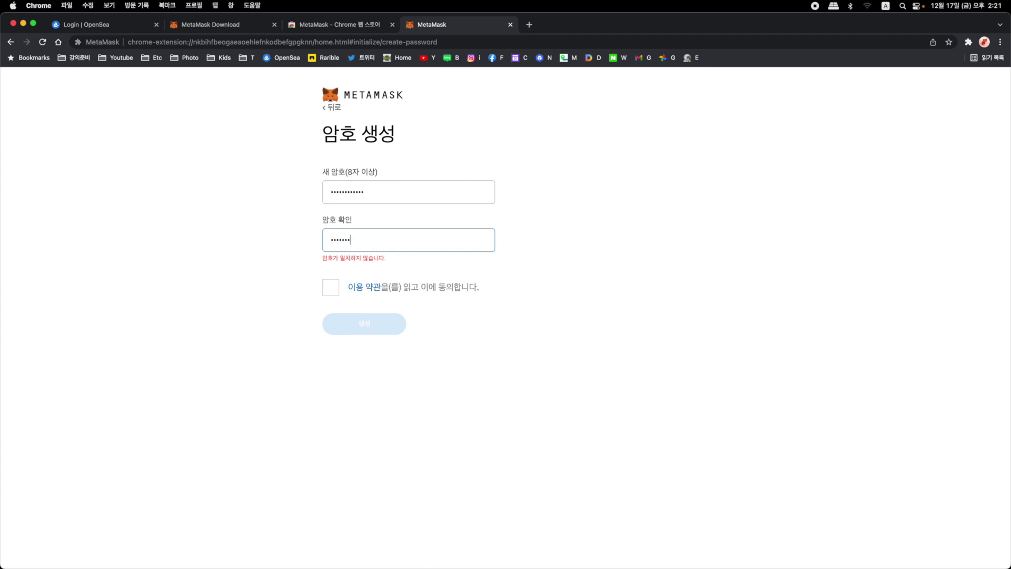
key(BackSpace)
key(BackSpace)
key(BackSpace)
key(BackSpace)
key(BackSpace)
key(BackSpace)
key(BackSpace)
text(••••••)
Replace the new wallet password and enter the same password again in the confirmation field
drag(372, 240, 315, 236)
drag(388, 185, 90, 184)
text(•••••••••)
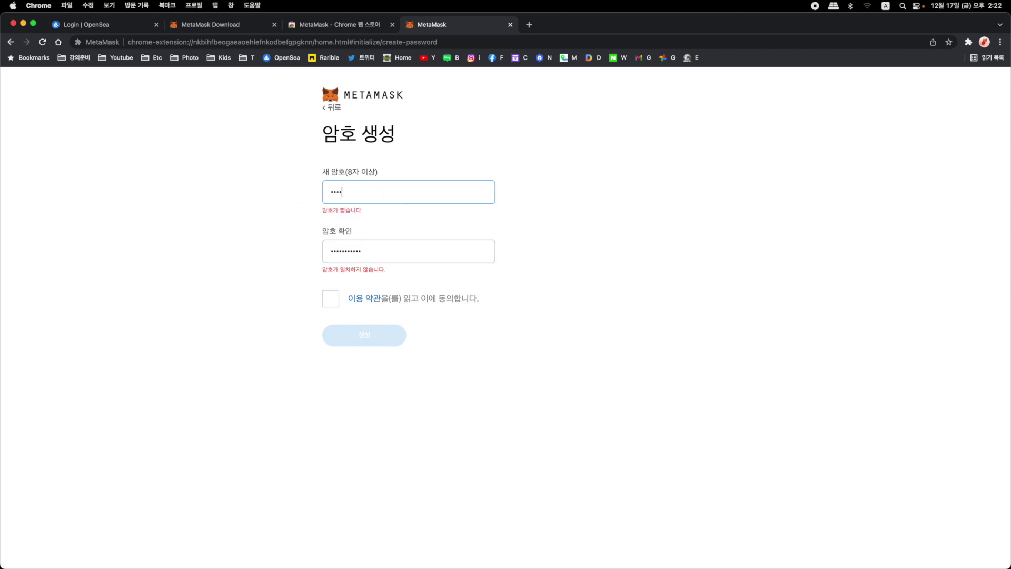
text(••)
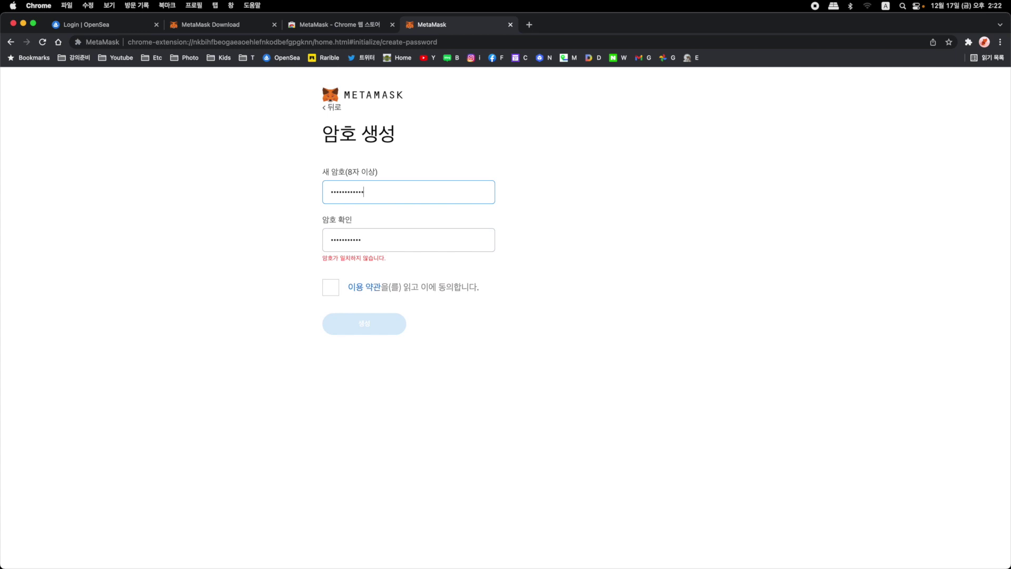
key(Tab)
text(••••••)
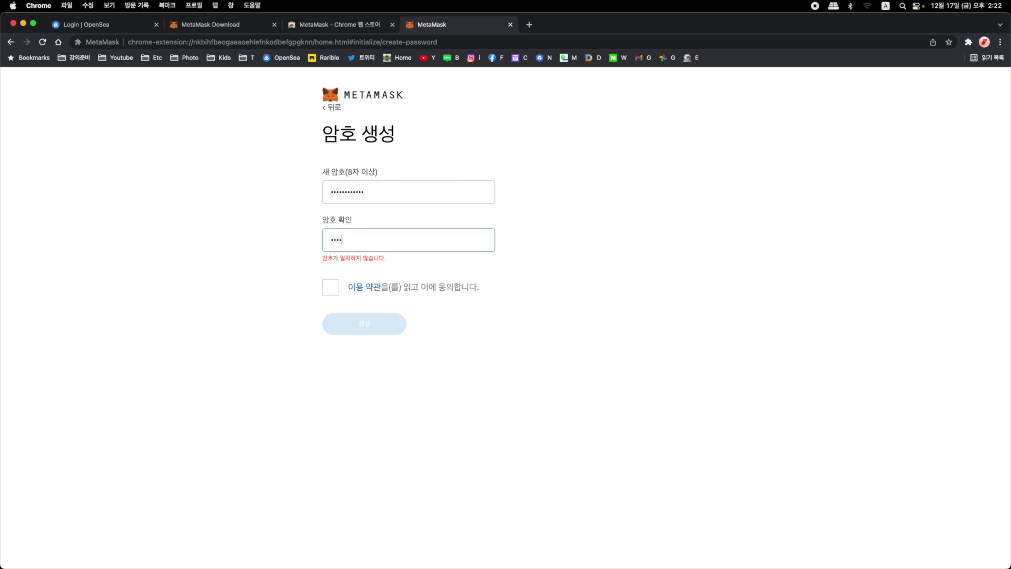
text(••••••)
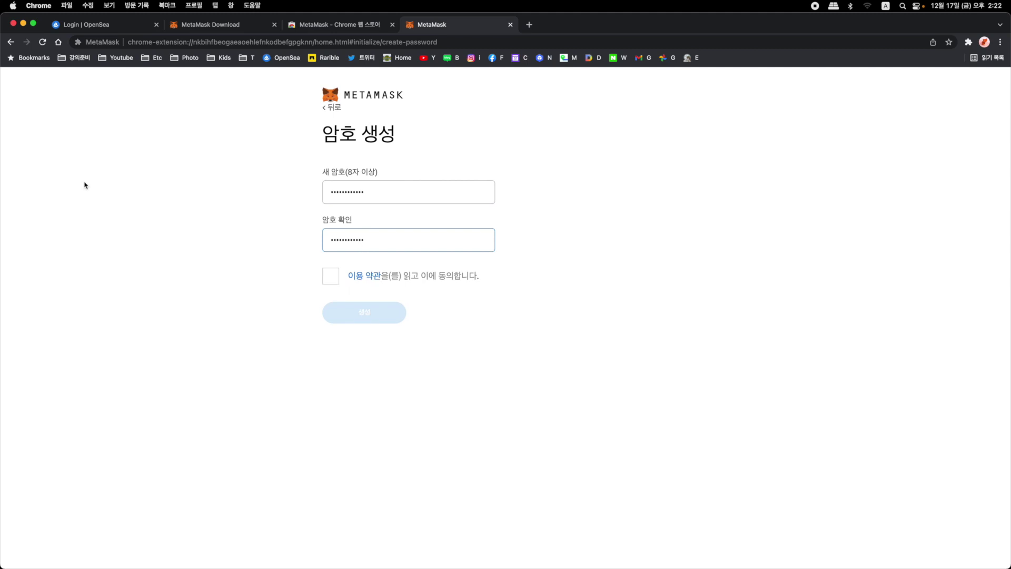
Accept the terms of use and create the wallet with the entered password
click(333, 279)
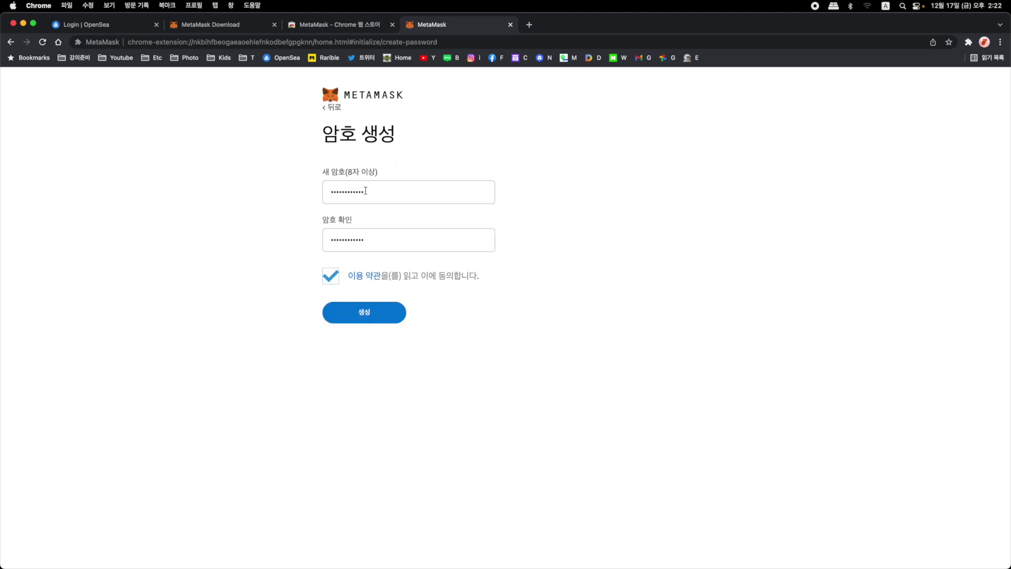
drag(365, 192, 327, 191)
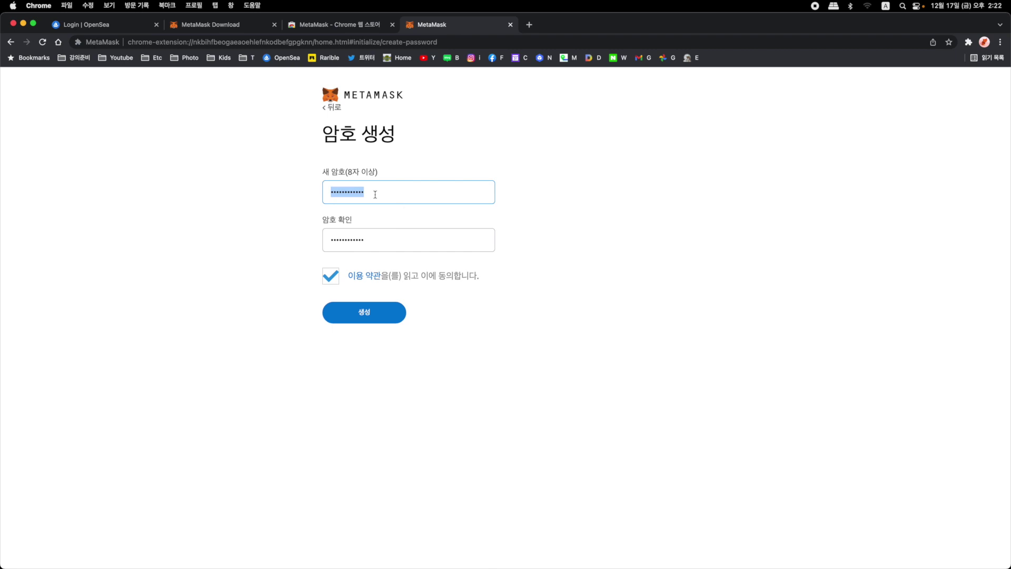
click(384, 311)
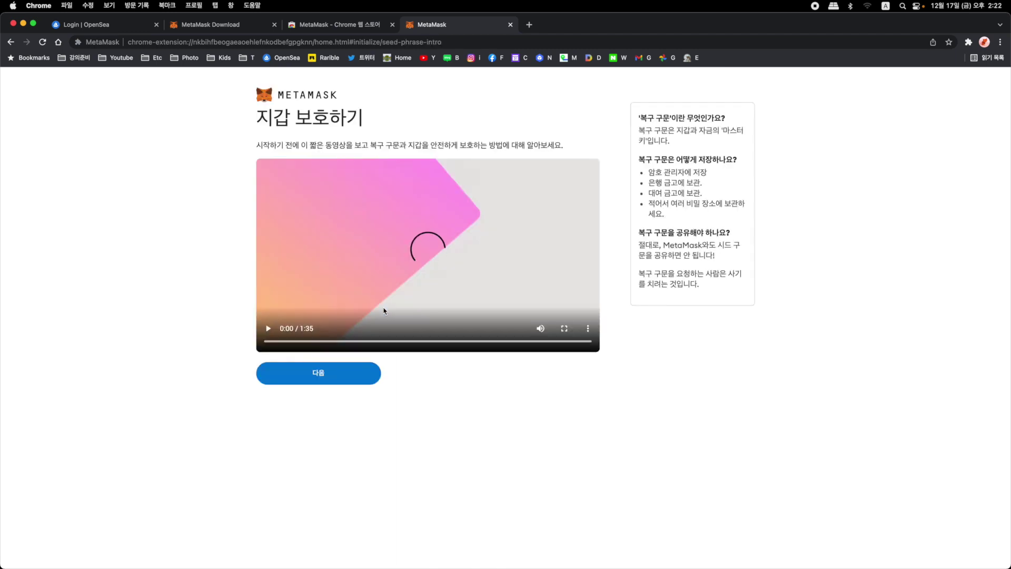
Skim the wallet protection video to about 0:39 and continue to the Secret Recovery Phrase page
click(298, 341)
click(329, 341)
click(362, 341)
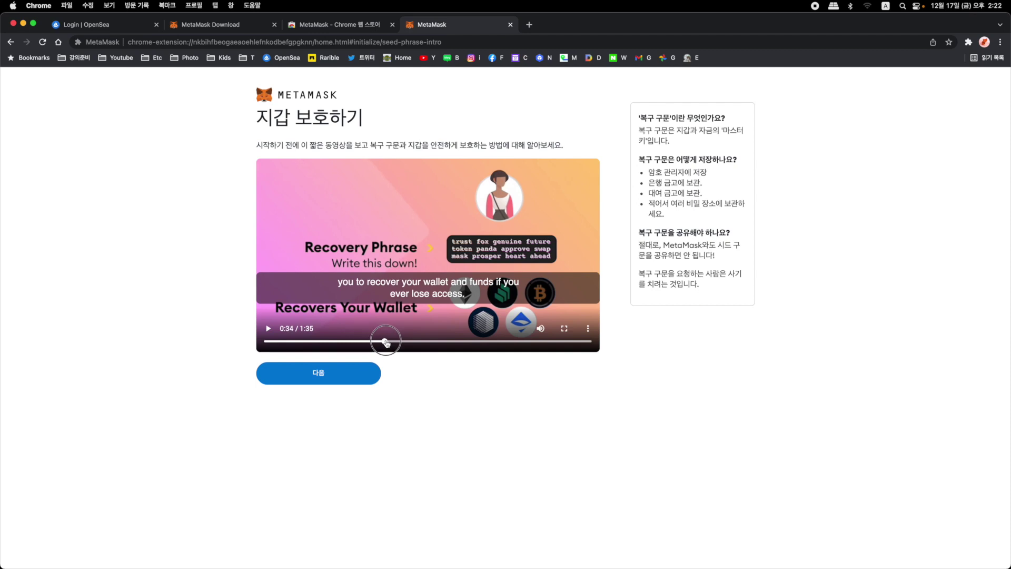
click(391, 341)
click(401, 341)
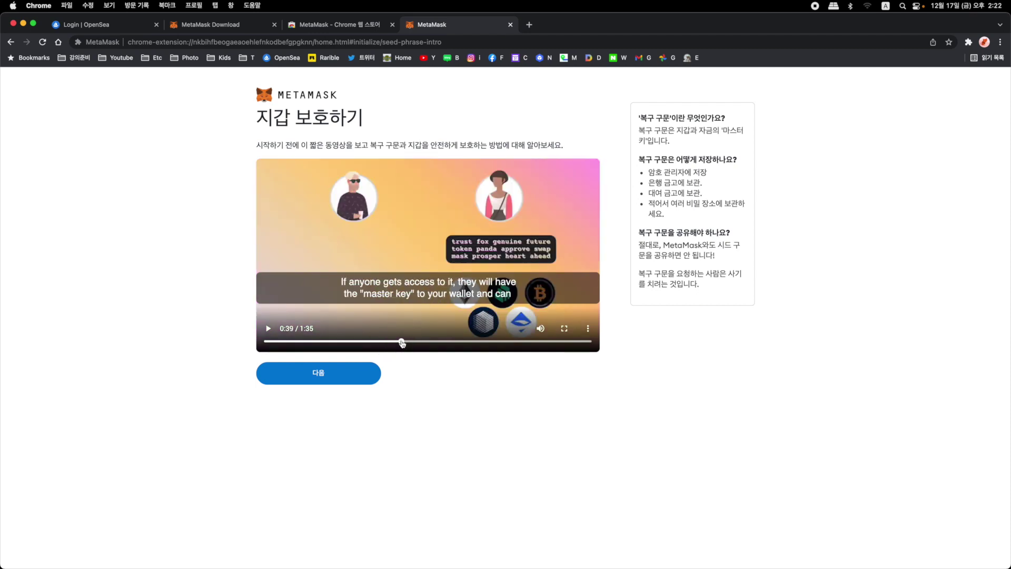
click(329, 377)
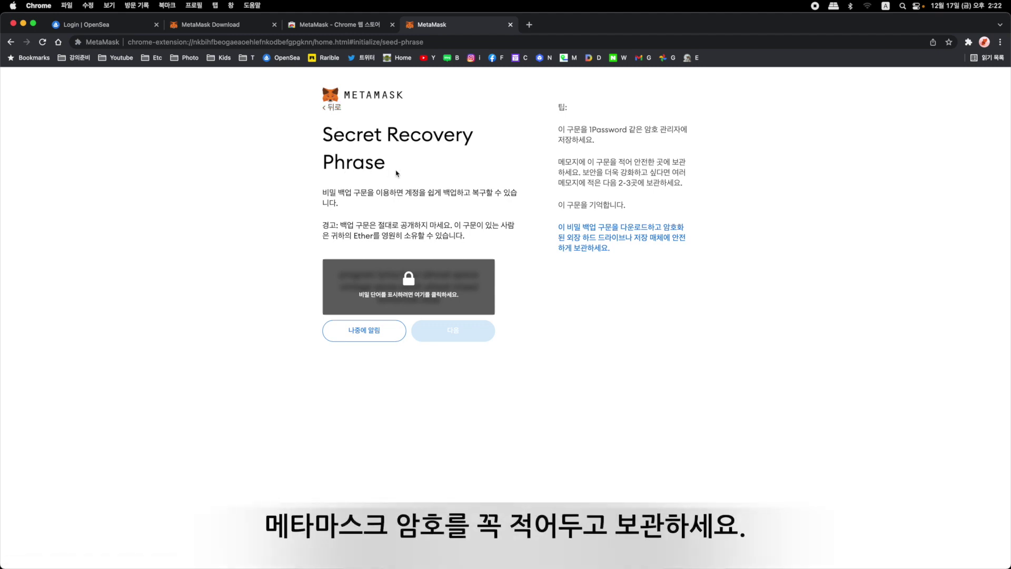
Reveal the secret recovery phrase and confirm it by selecting its words in the correct order
click(409, 280)
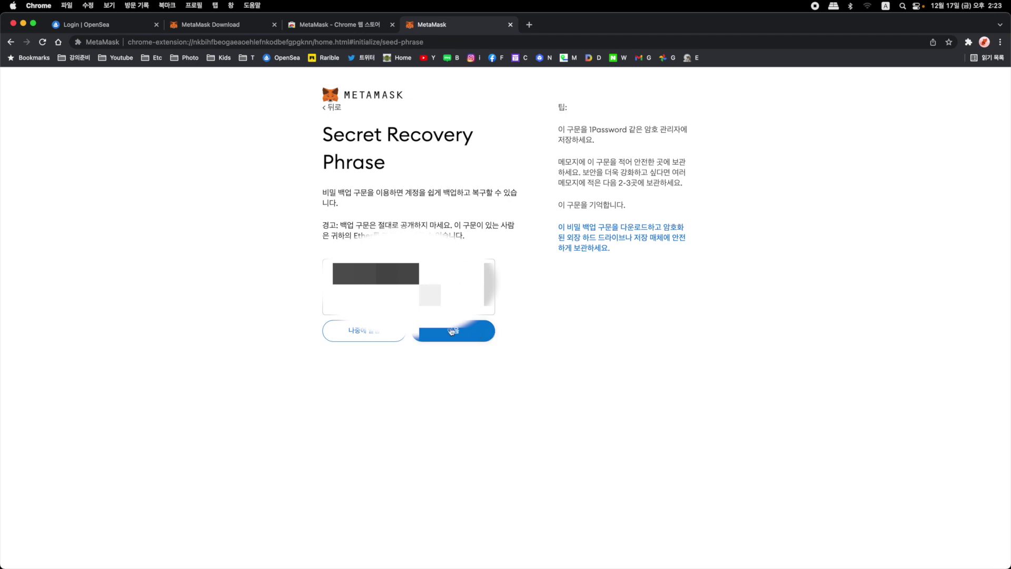
click(452, 330)
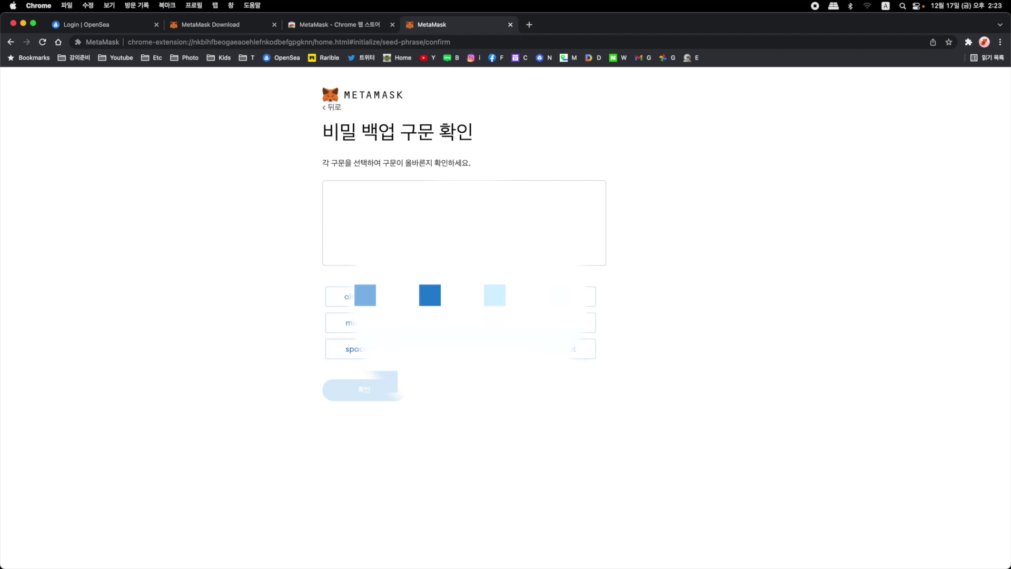
click(429, 325)
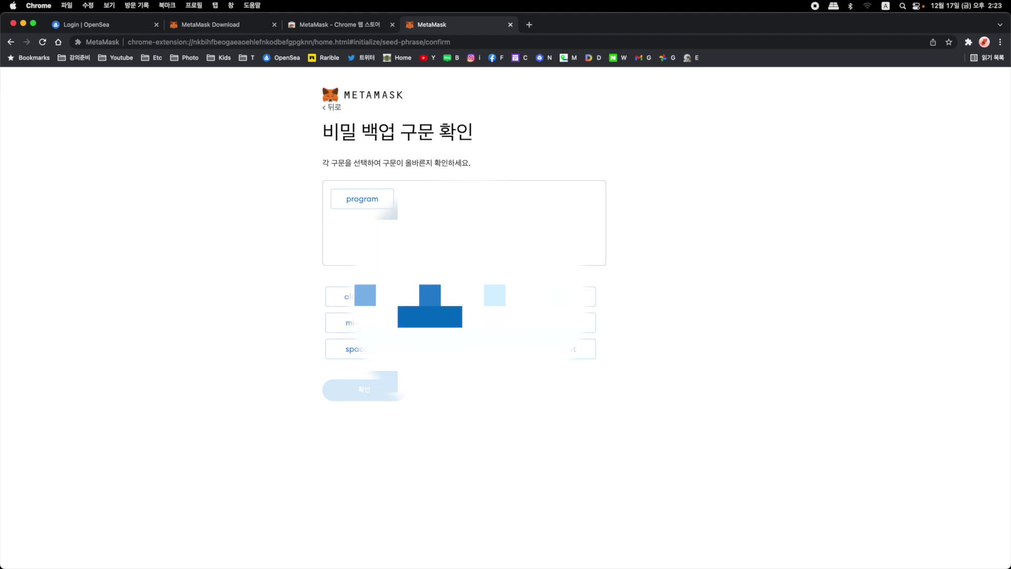
click(581, 295)
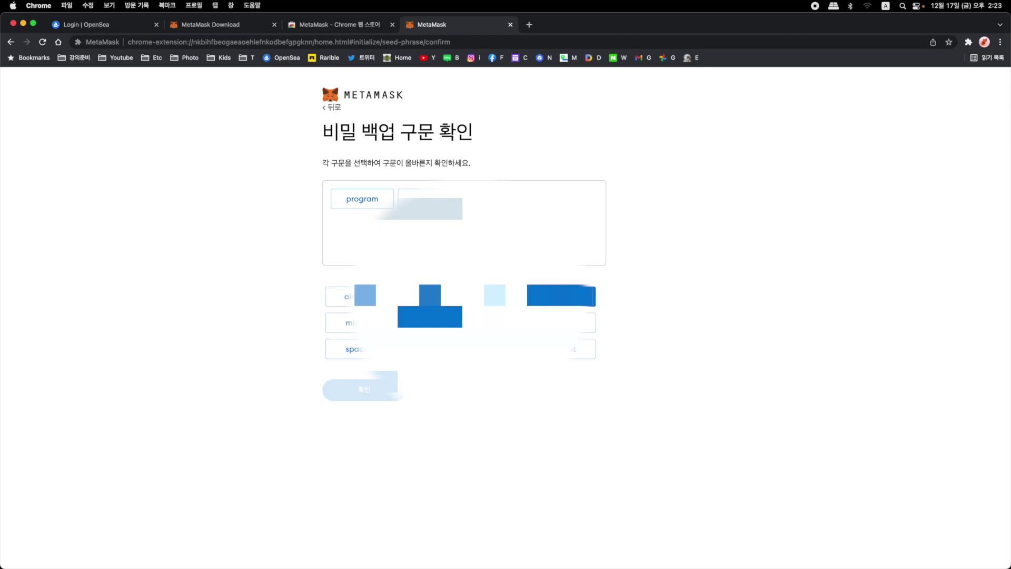
click(495, 296)
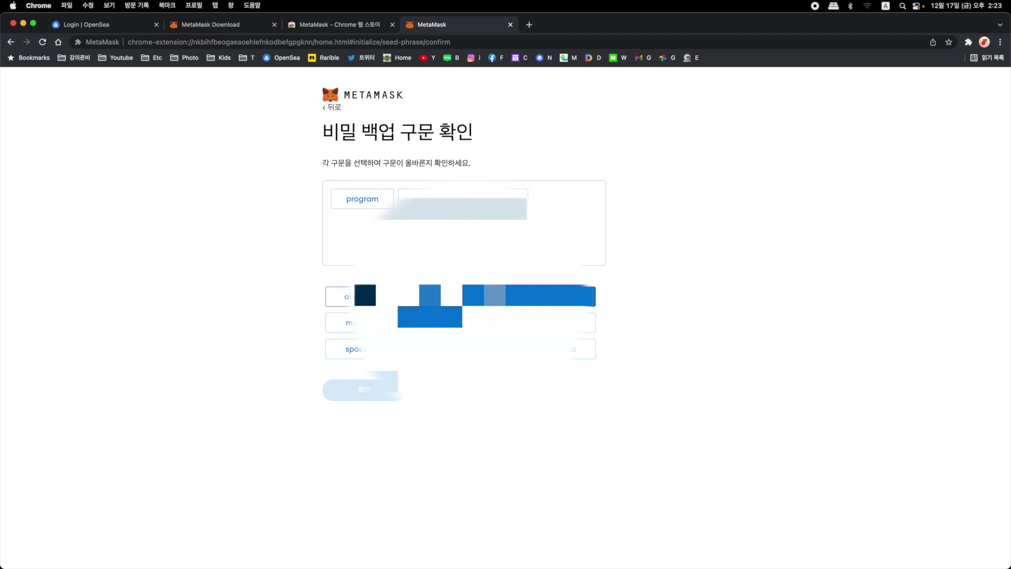
click(350, 296)
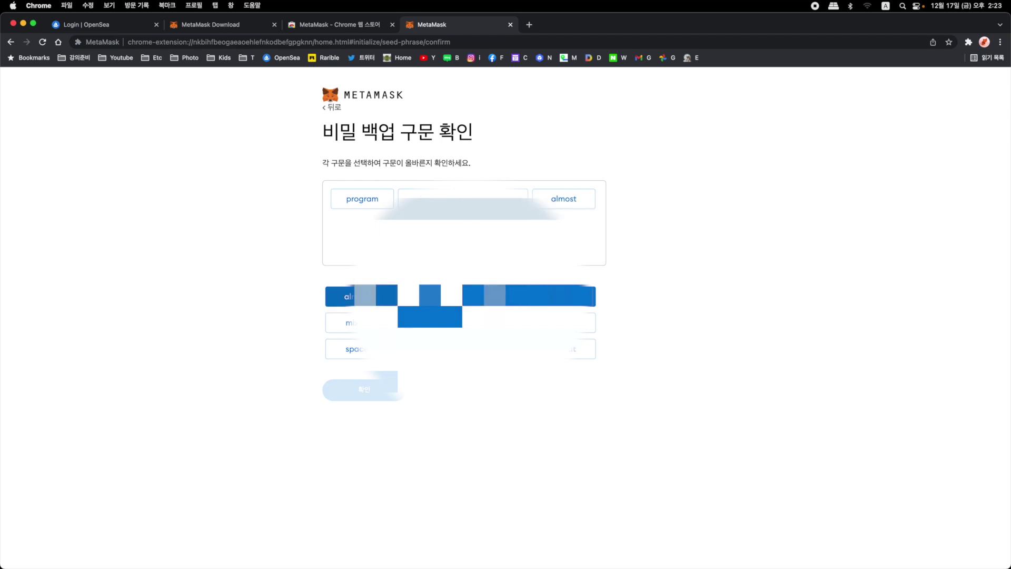
click(364, 351)
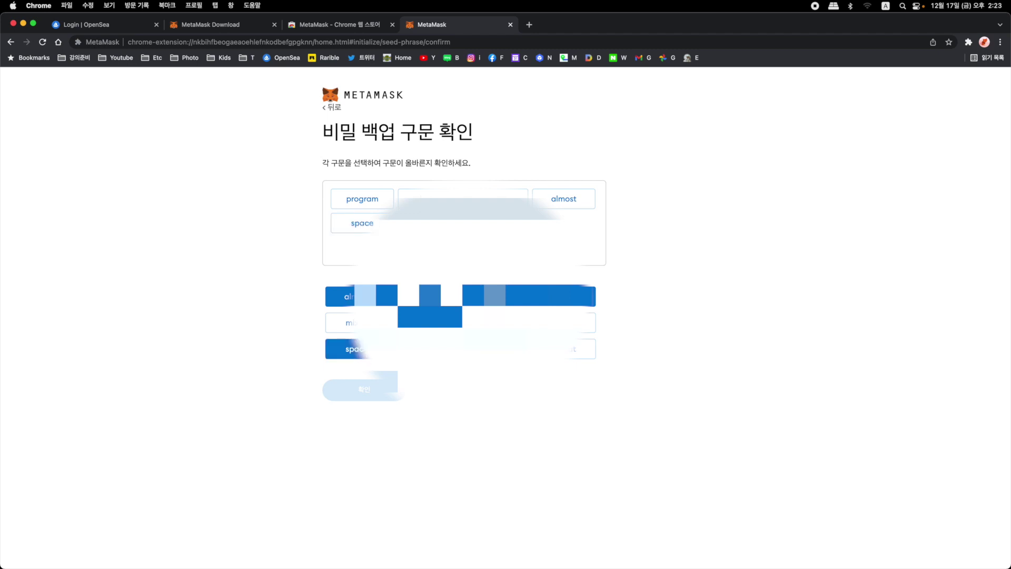
click(563, 323)
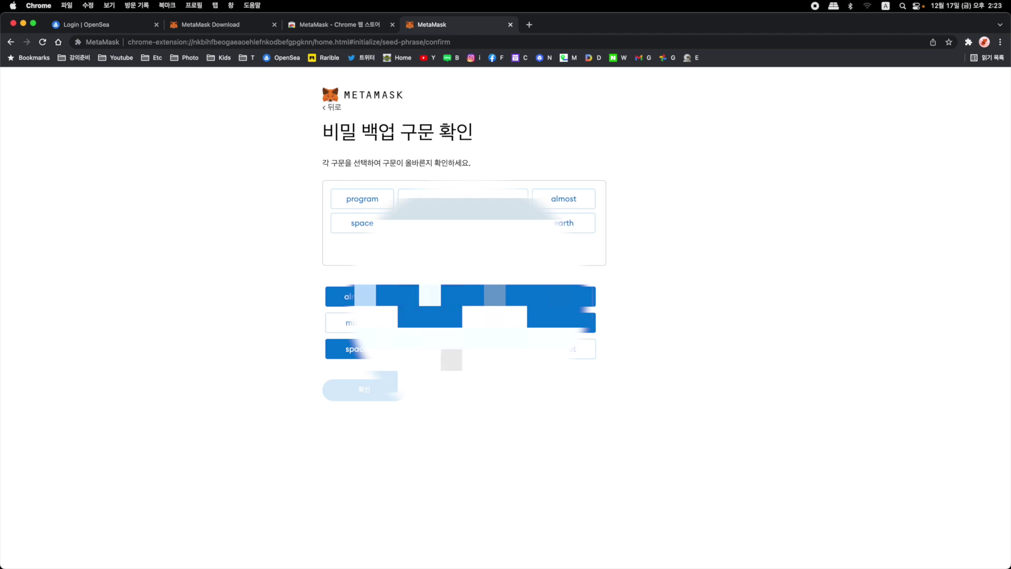
click(575, 355)
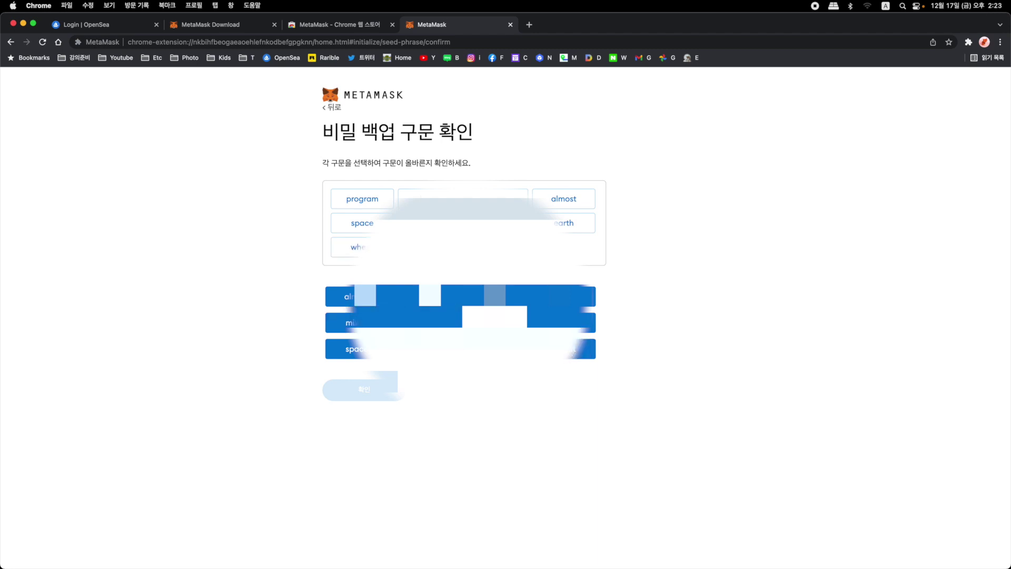
click(372, 389)
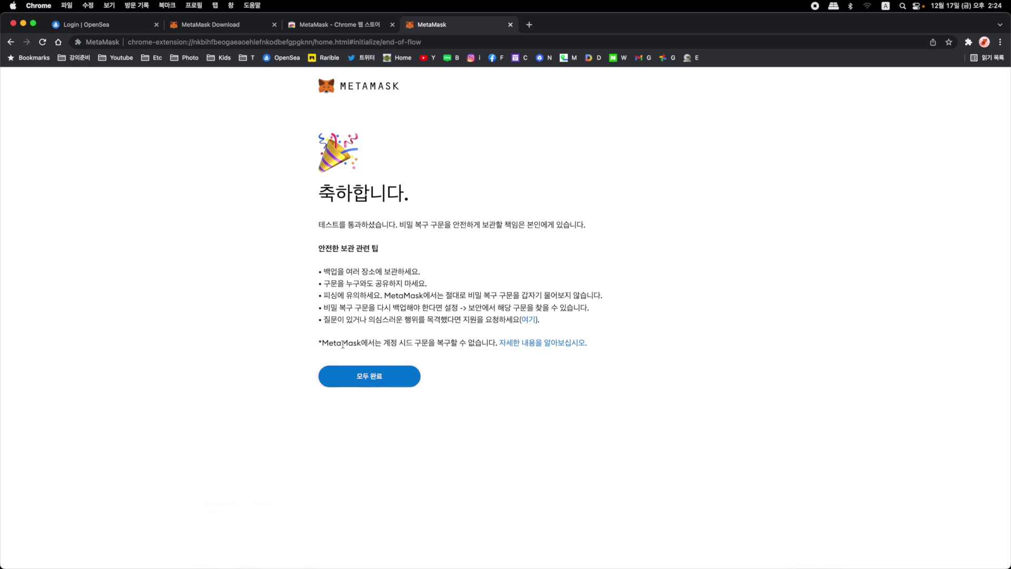
Read the closing note on seed phrase recovery, complete the wallet setup and dismiss the recent news pop-up
drag(318, 343, 458, 344)
click(458, 345)
mouse_move(486, 342)
mouse_down()
mouse_move(317, 343)
mouse_move(497, 344)
mouse_up()
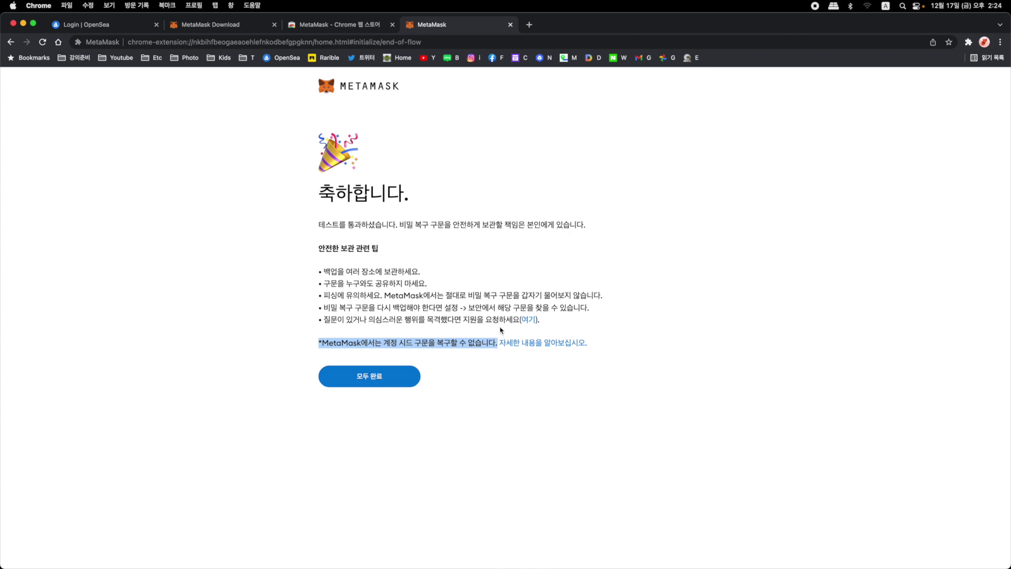
click(463, 303)
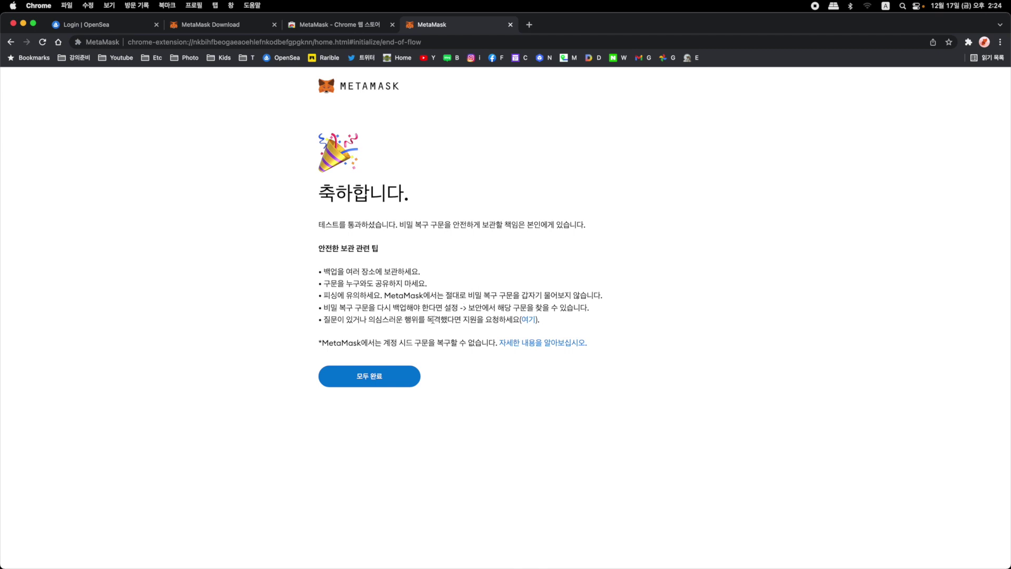
click(373, 376)
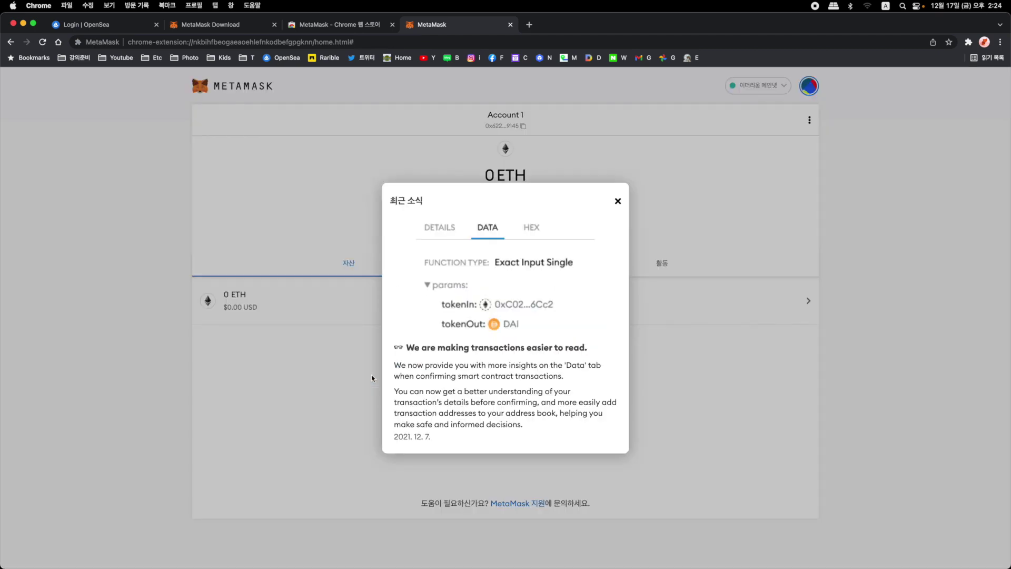
click(618, 202)
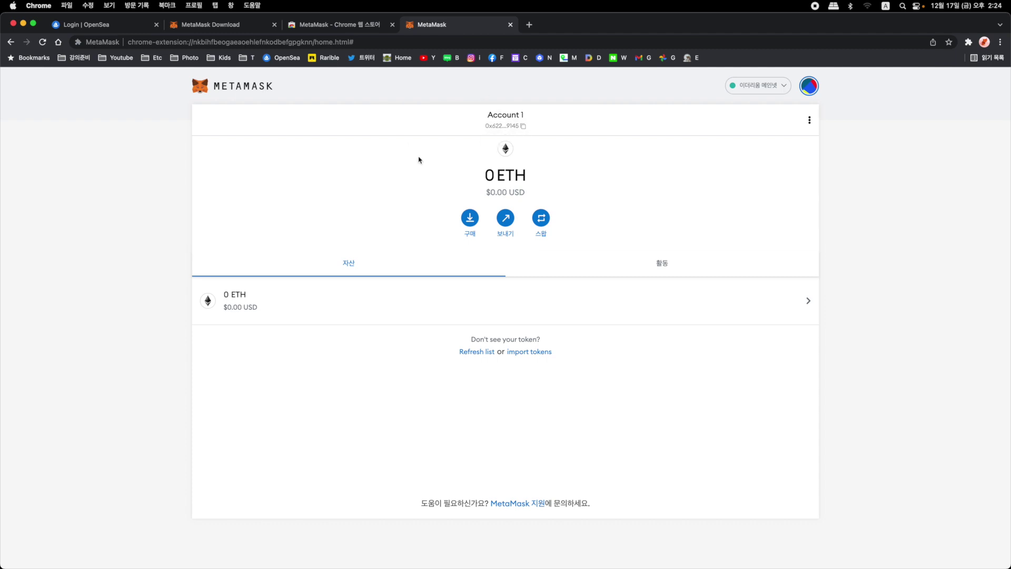
Copy the new account's wallet address and return to the OpenSea home page
click(511, 128)
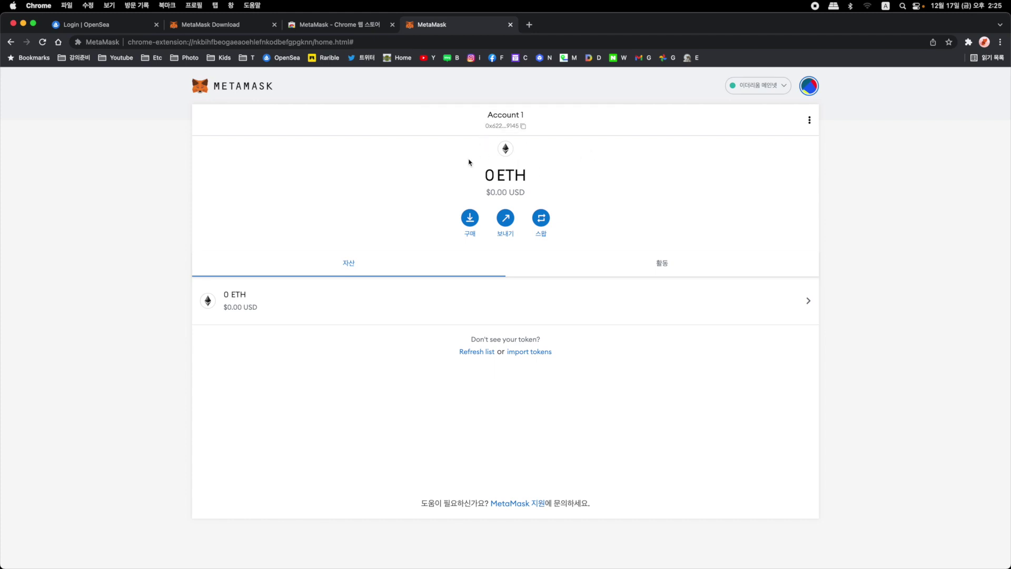
click(79, 26)
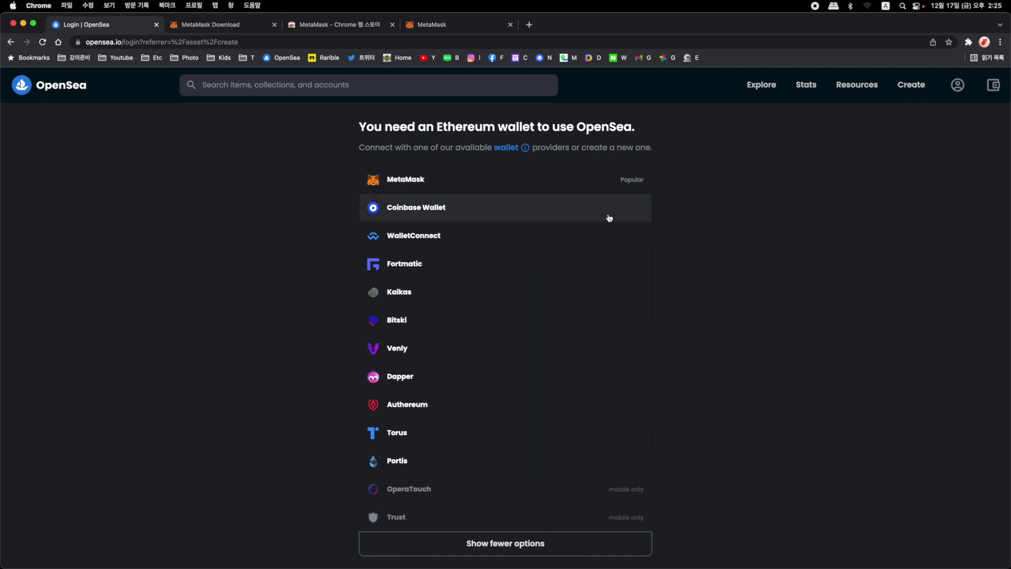
click(33, 87)
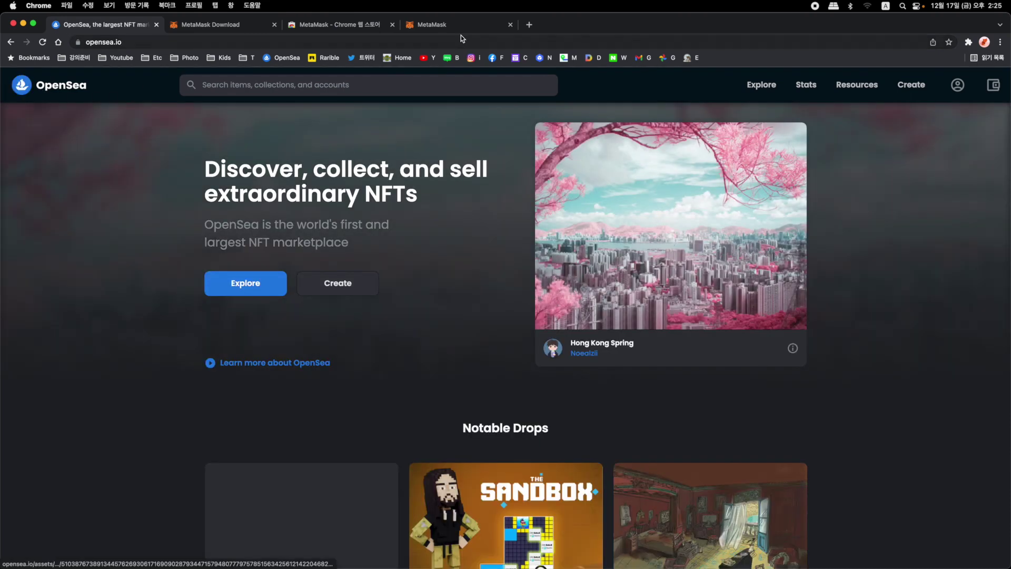
Switch back to the MetaMask wallet and examine the ETH balance of the new account
click(460, 27)
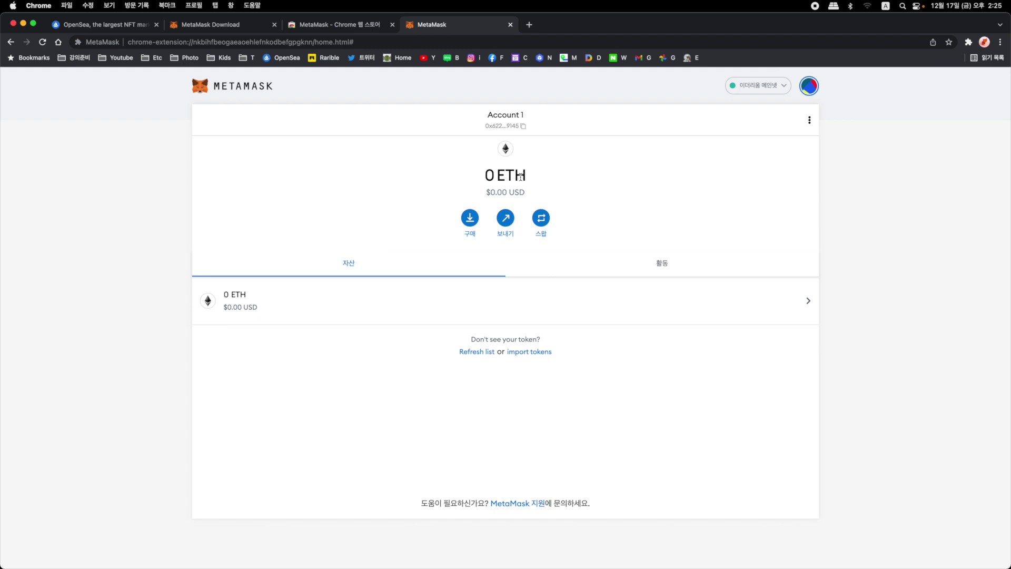
drag(529, 176, 491, 177)
click(487, 176)
click(503, 175)
click(489, 176)
click(491, 177)
Close the Chrome Web Store and MetaMask Download pages and go back to the OpenSea home page
click(392, 24)
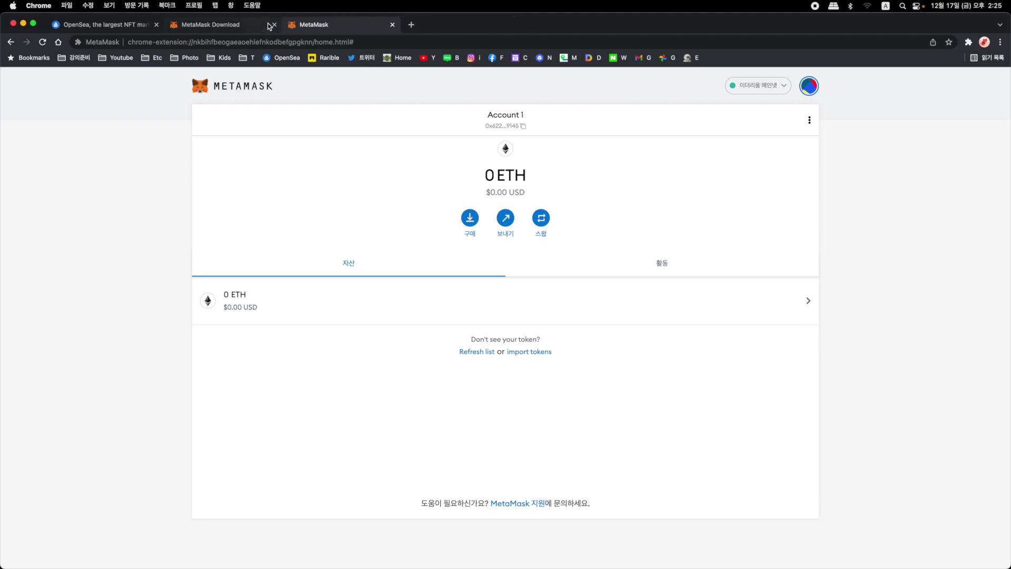
click(274, 25)
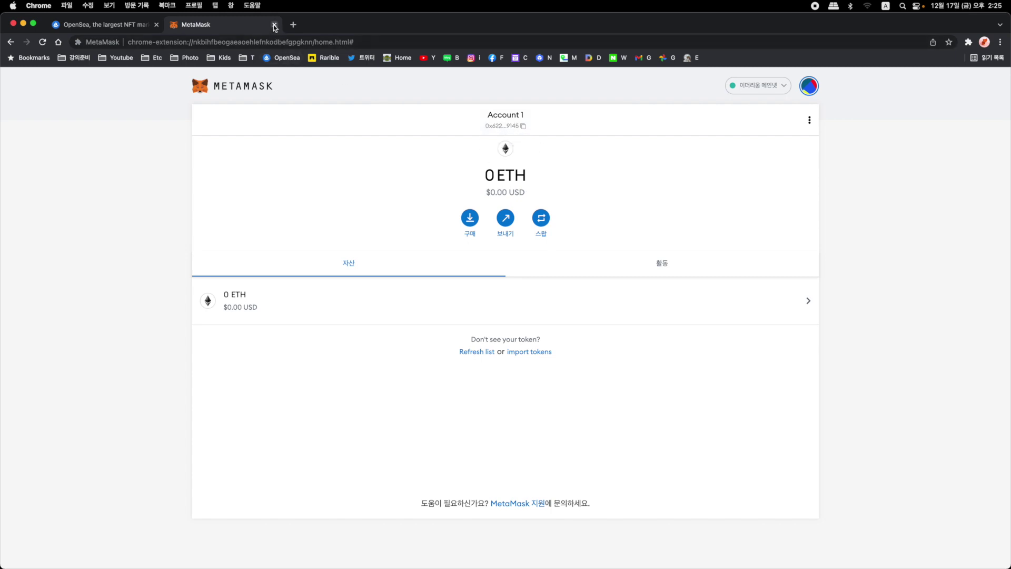
click(89, 27)
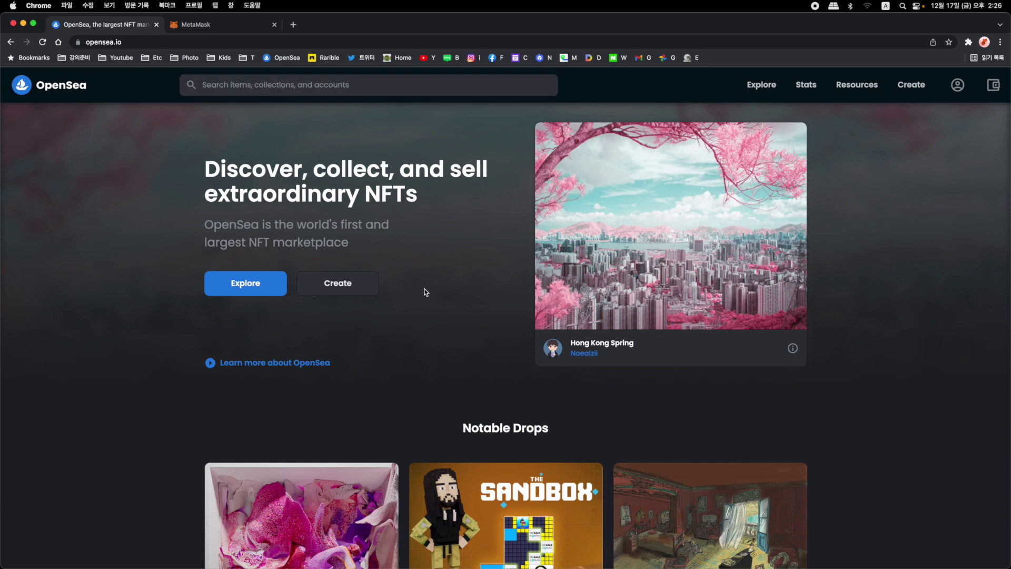
Switch to the MetaMask wallet and open the account details of Account 1
click(209, 26)
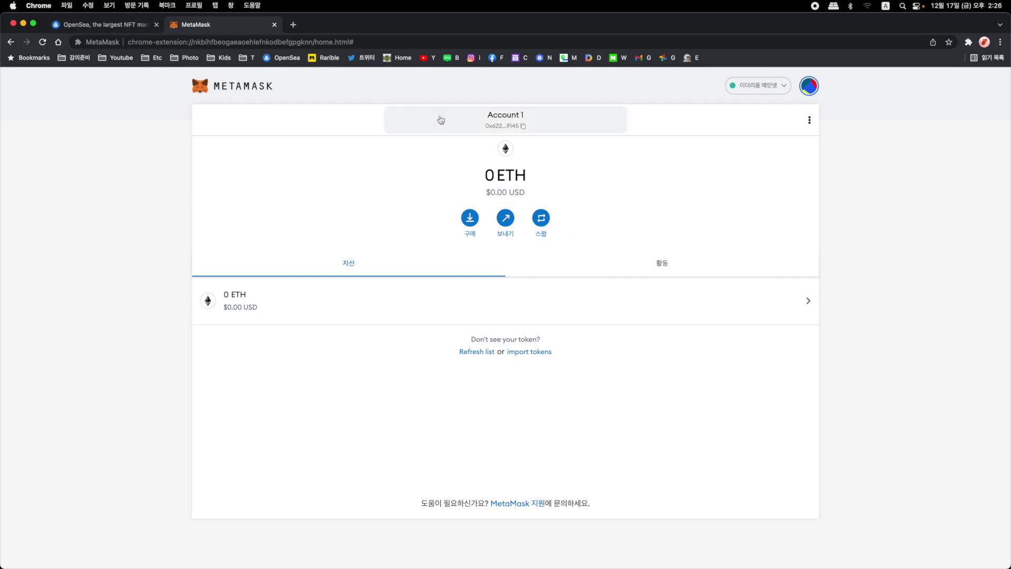
click(516, 118)
click(809, 120)
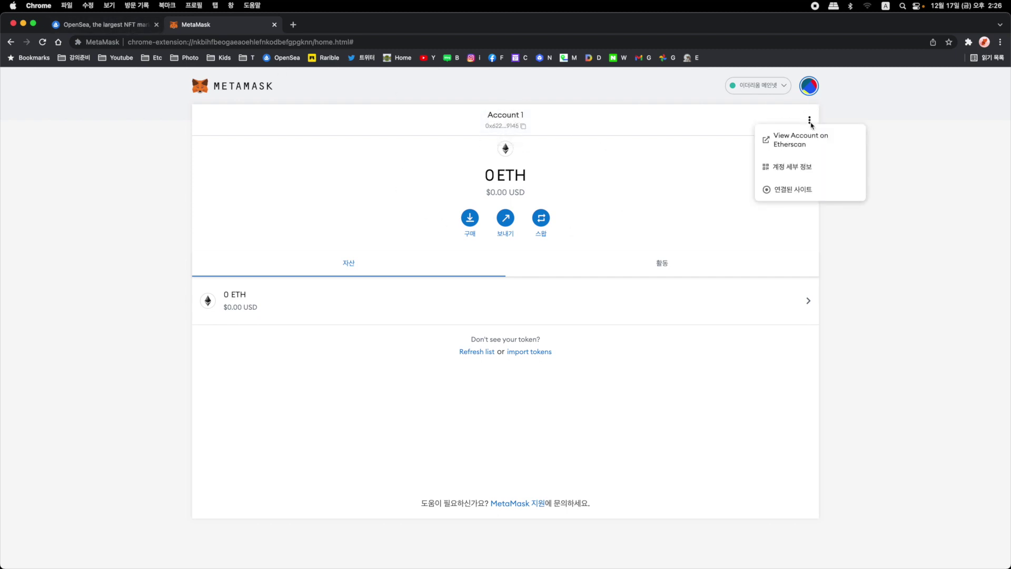
click(795, 167)
Rename the wallet account to the owner's nickname, save it, and close the account details and the MetaMask page
click(535, 144)
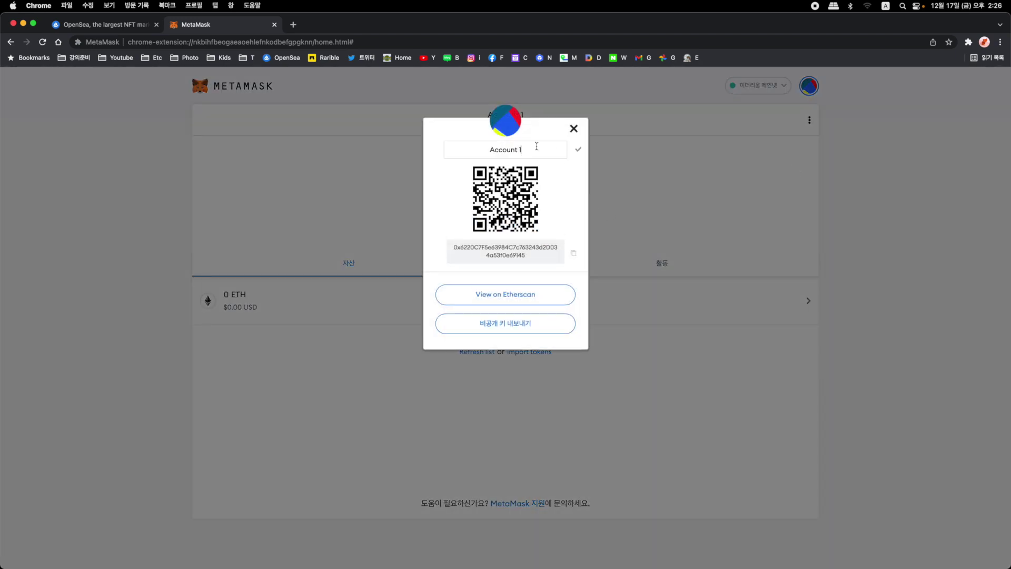
drag(536, 146, 400, 145)
text(KJW)
key(BackSpace)
key(BackSpace)
key(BackSpace)
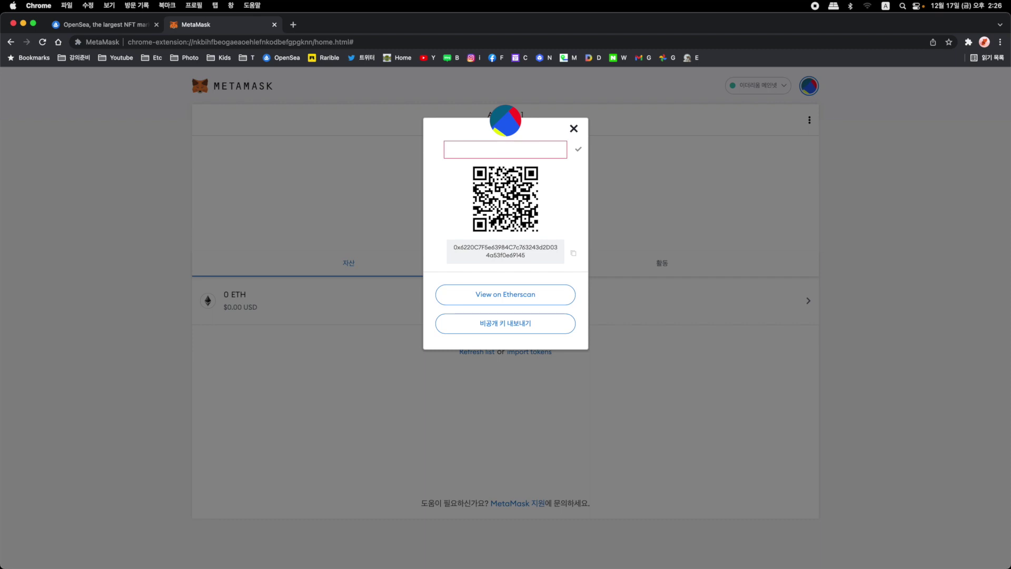
text(Mr. K)
key(BackSpace)
text(JW)
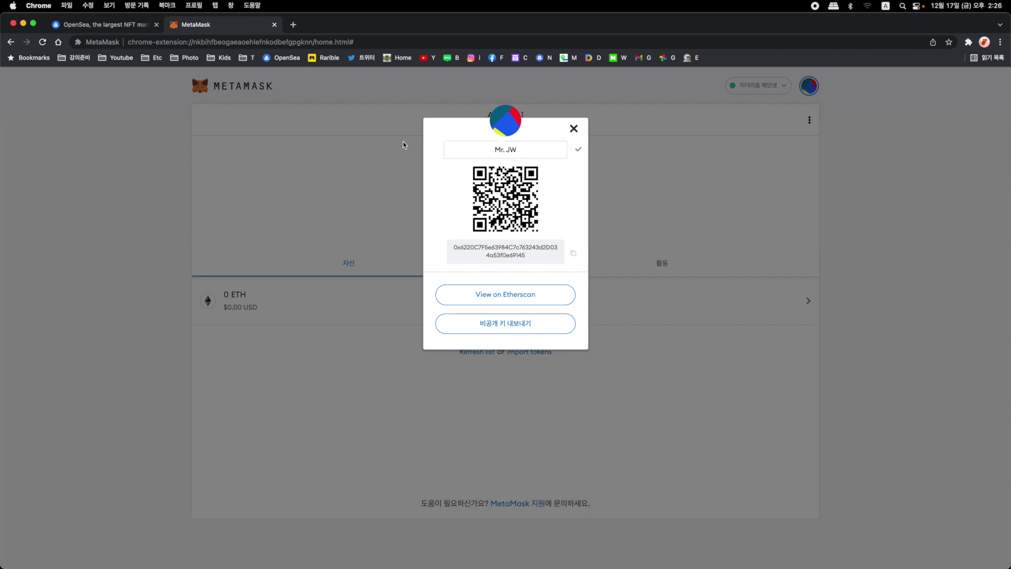
click(579, 150)
click(573, 128)
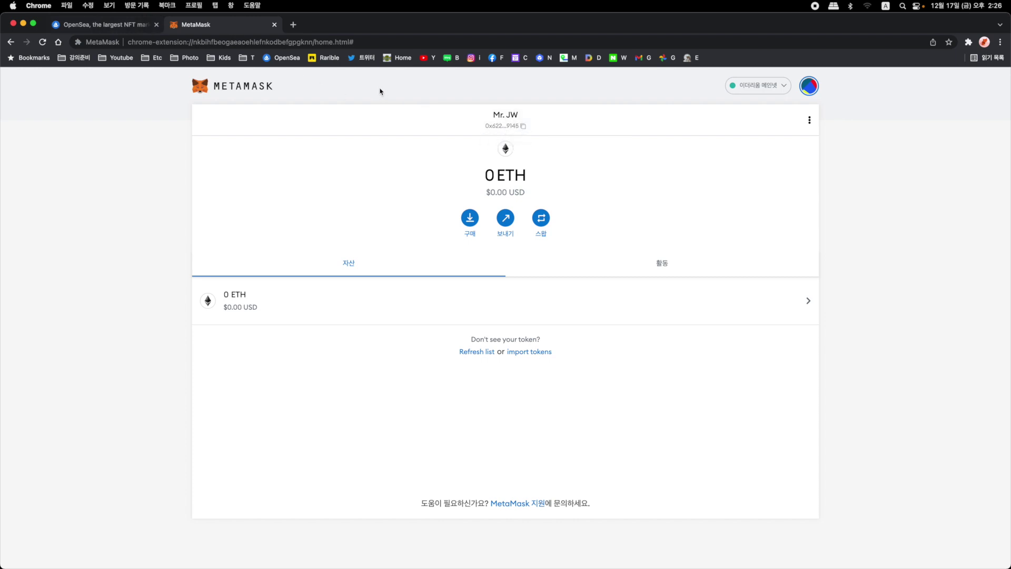
click(274, 25)
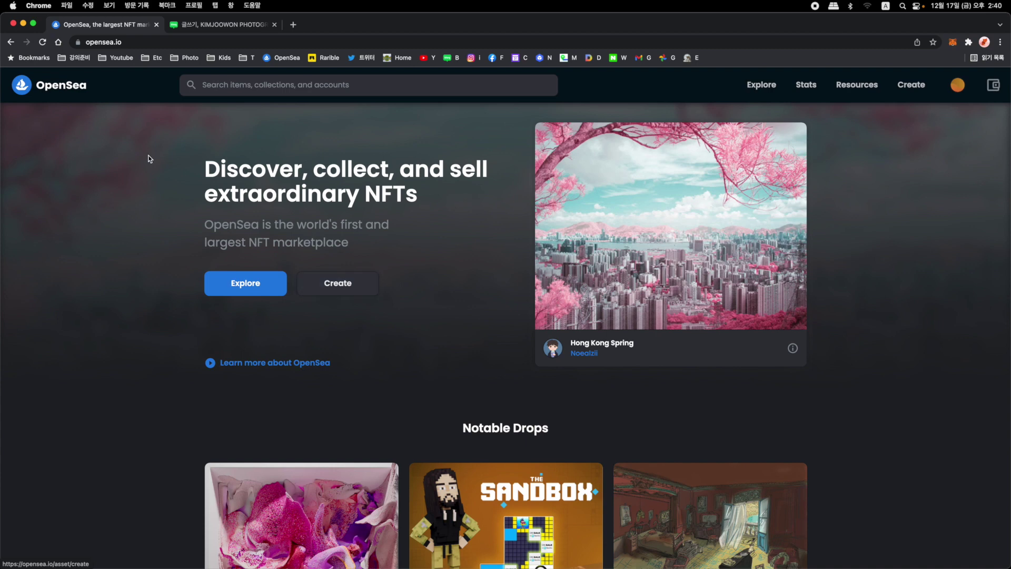
Look over the fields of OpenSea's Create New Item form and return to the home page
click(339, 287)
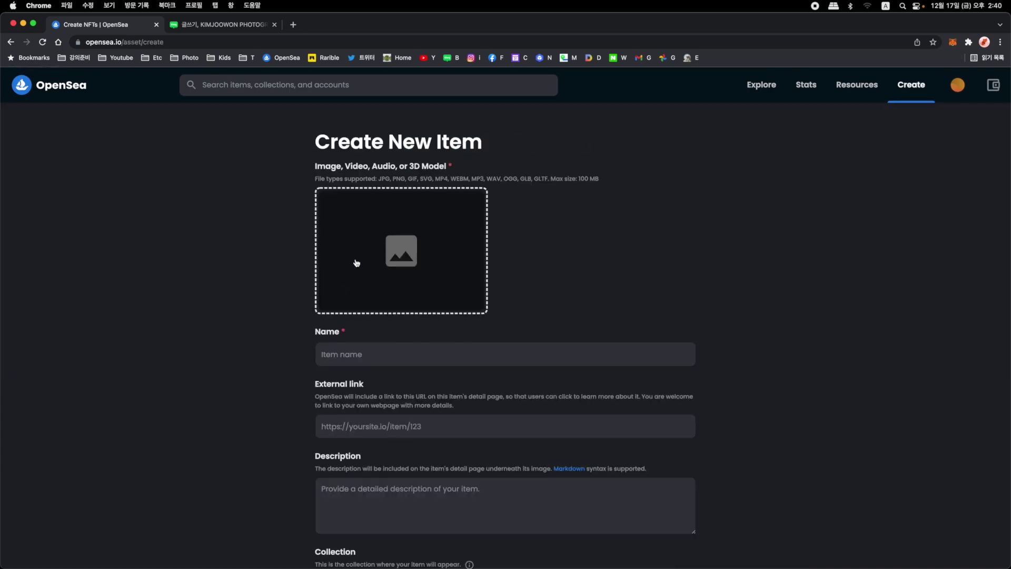
scroll(480, 197, down, 5)
scroll(479, 197, down, 5)
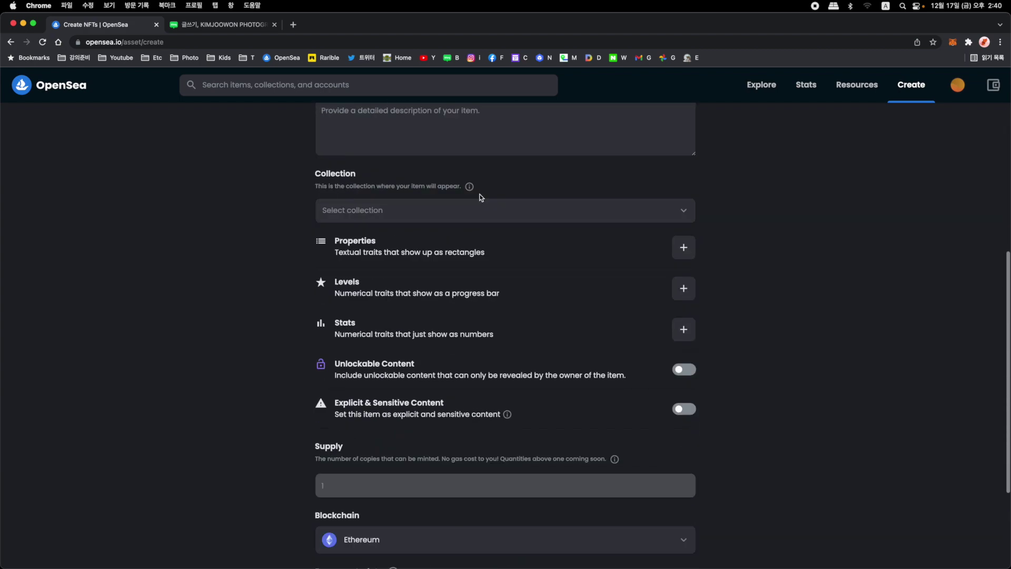
scroll(479, 196, up, 4)
scroll(479, 194, up, 6)
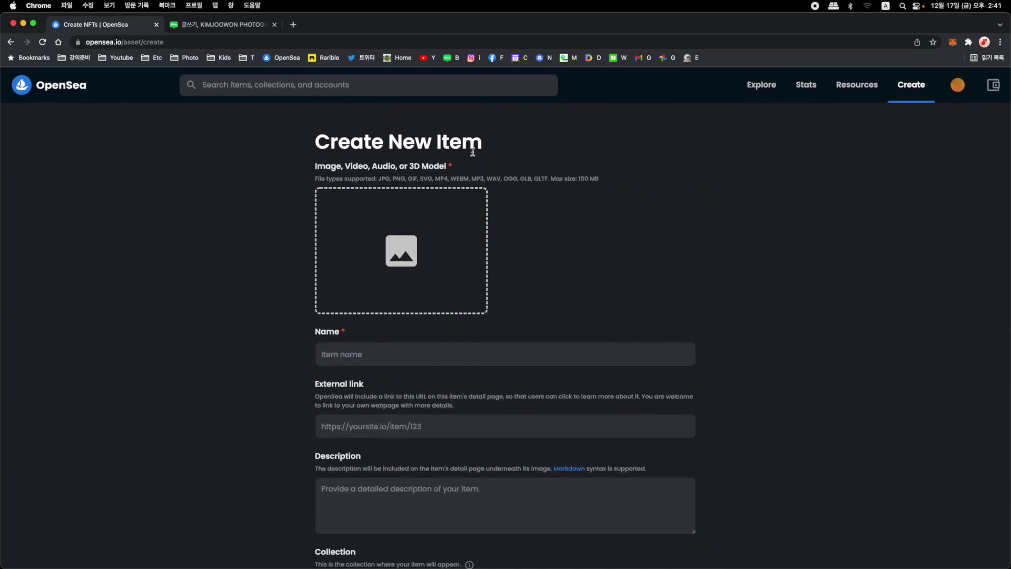
key(super+Left)
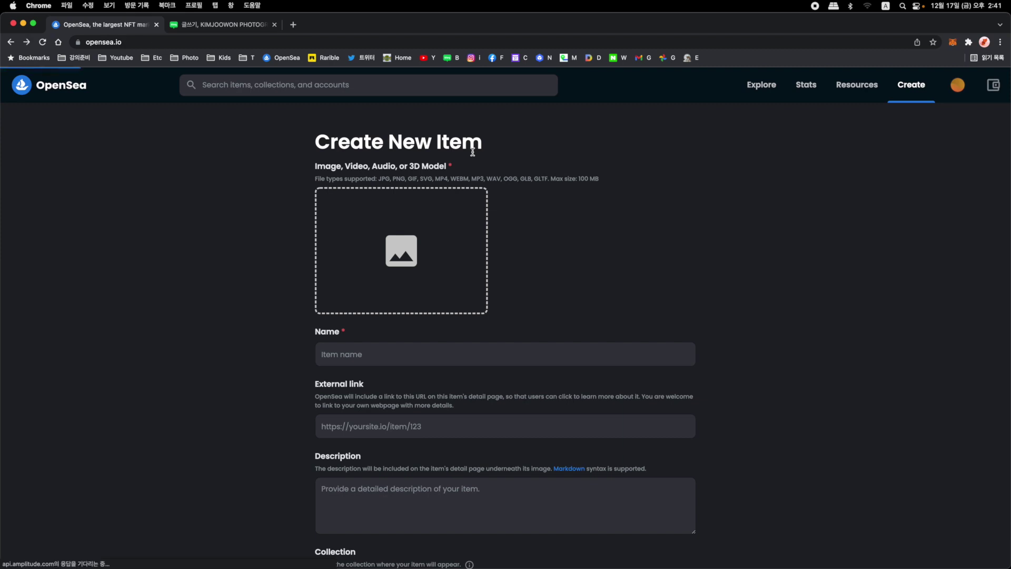
Start creating a collection from the profile's My Collections page and review the fields of its form
mouse_move(958, 82)
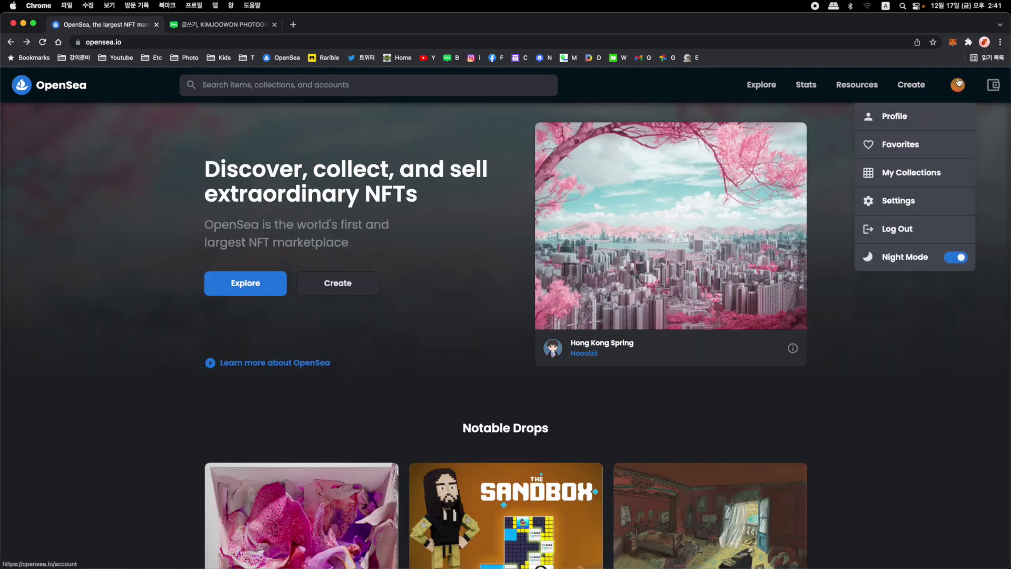
click(921, 182)
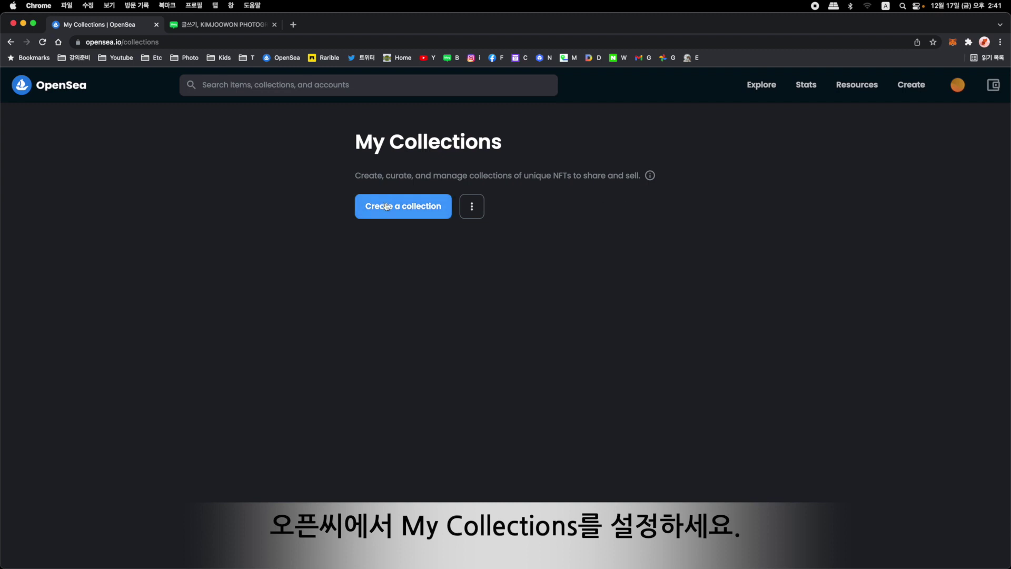
click(423, 207)
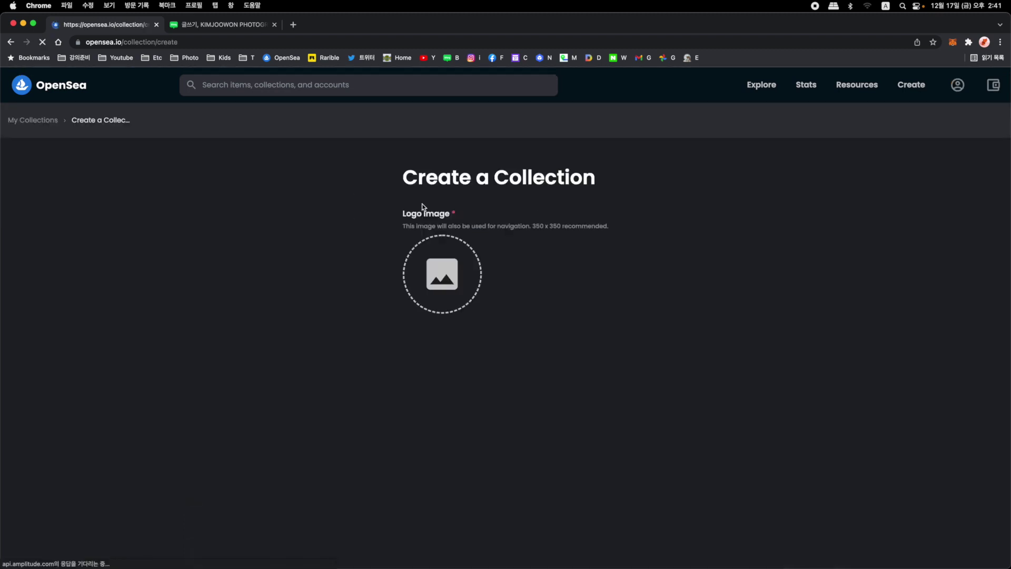
scroll(421, 201, down, 10)
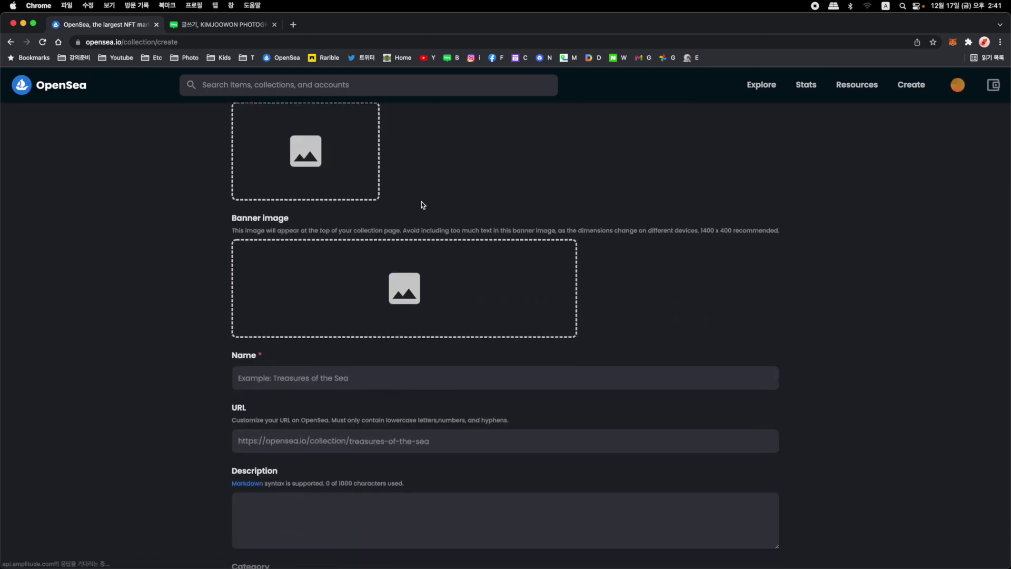
scroll(421, 202, up, 11)
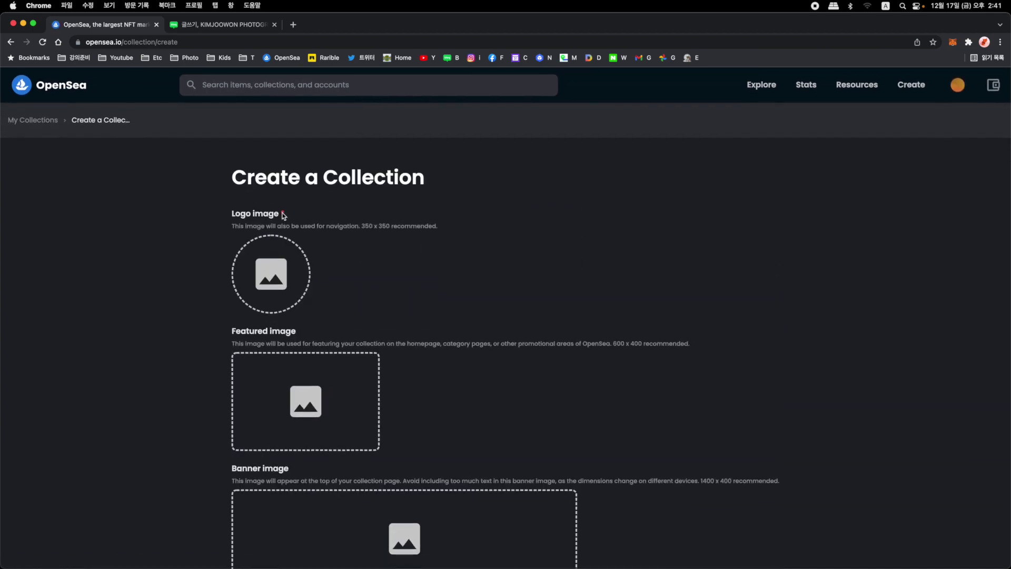
scroll(341, 227, down, 5)
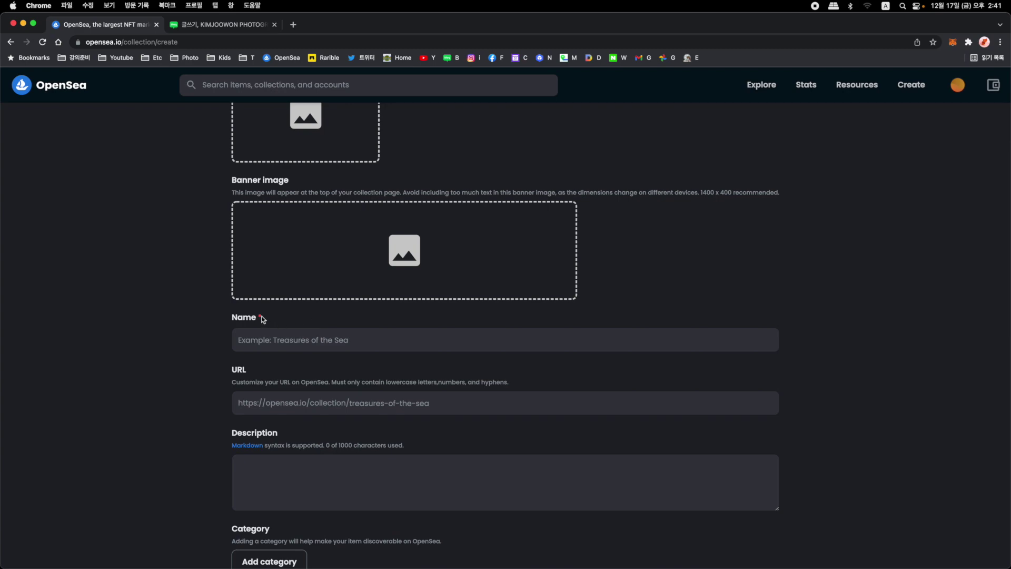
scroll(381, 322, down, 7)
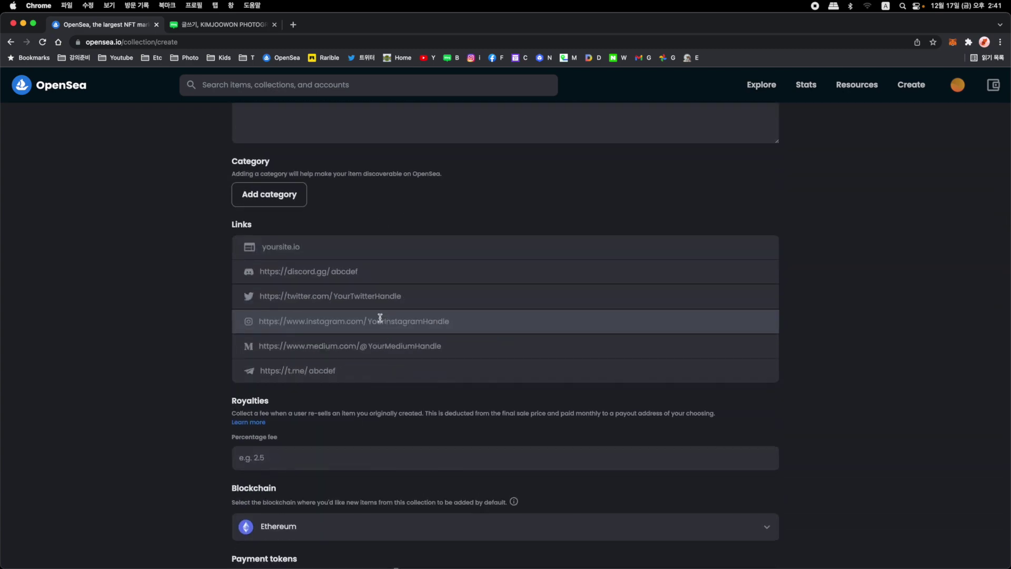
scroll(380, 318, up, 12)
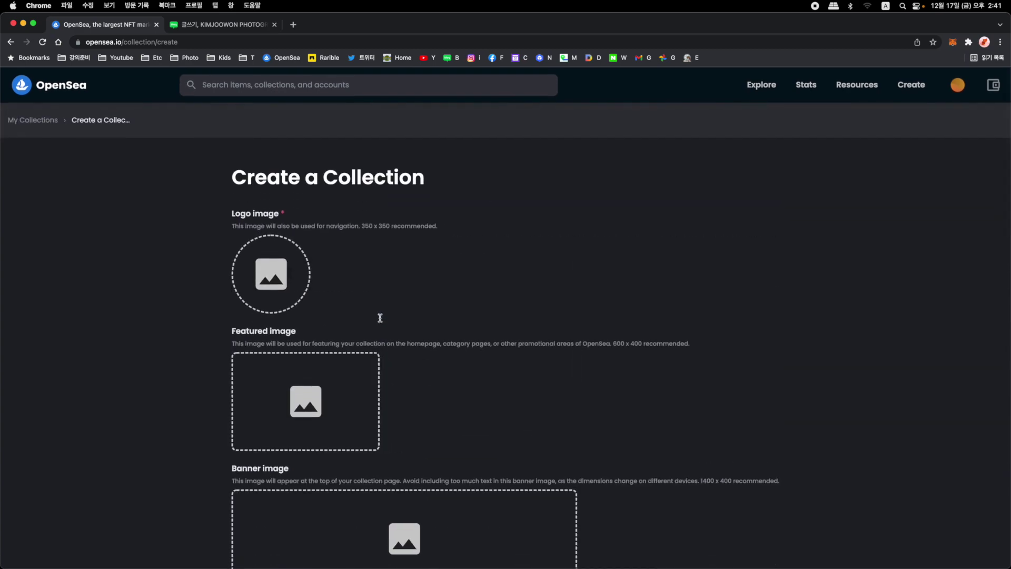
Upload Profile.jpg as the collection's logo image and check the recommended logo size
click(280, 276)
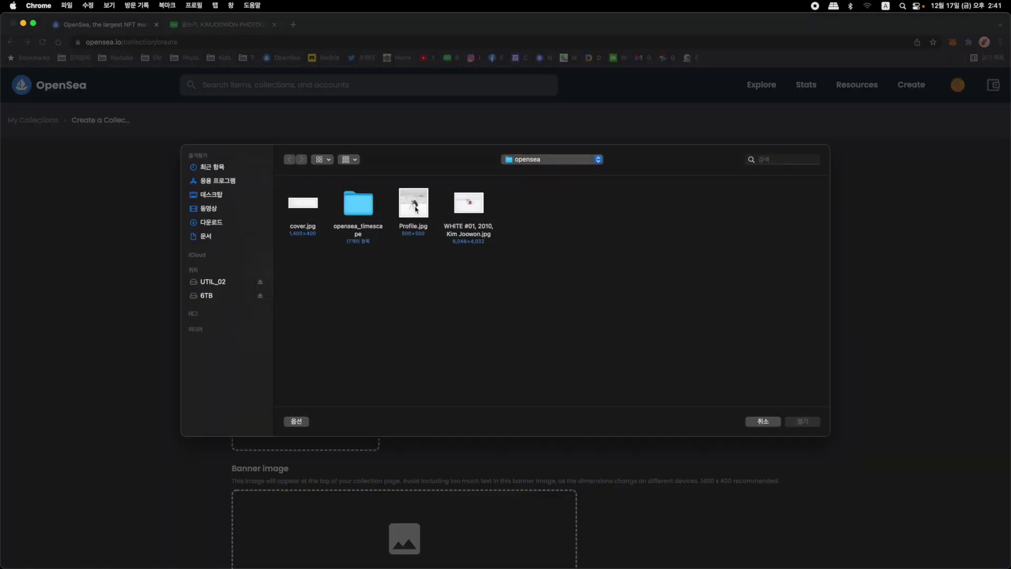
double_click(414, 206)
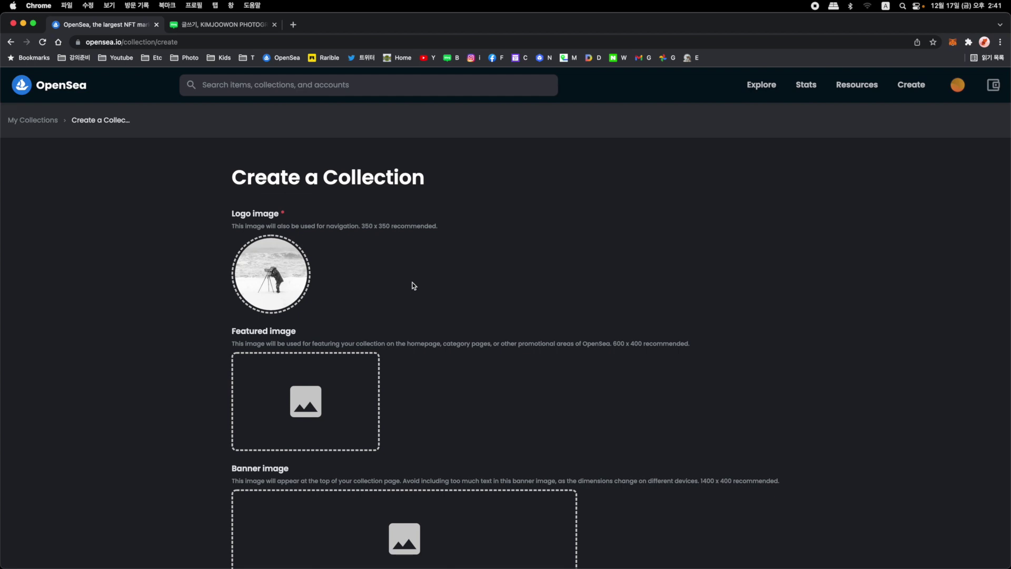
drag(361, 226, 442, 228)
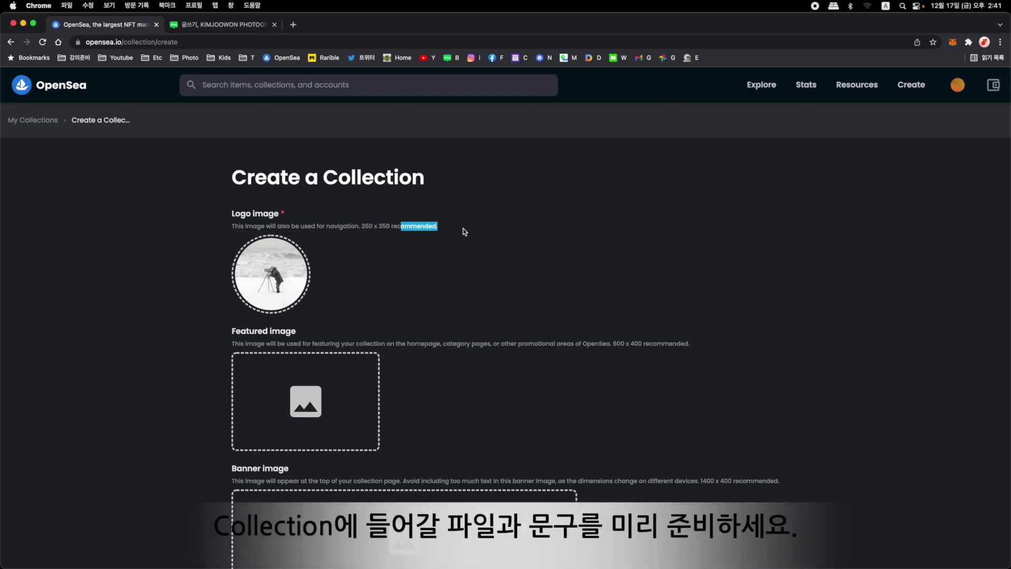
click(466, 232)
Upload the WHITE #01, 2010 photo from the opensea folder as the collection's featured image
scroll(465, 232, down, 3)
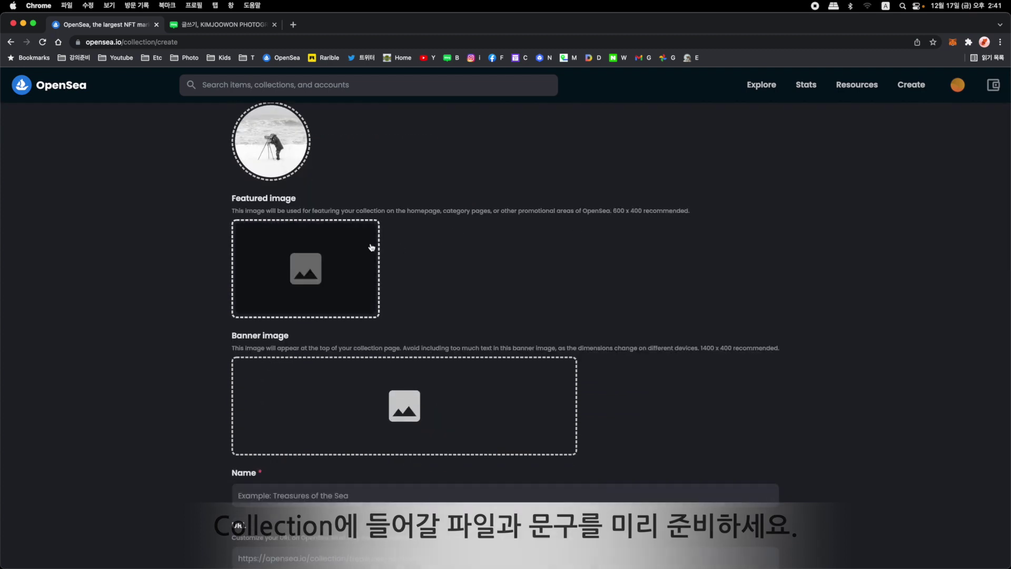
scroll(348, 277, up, 1)
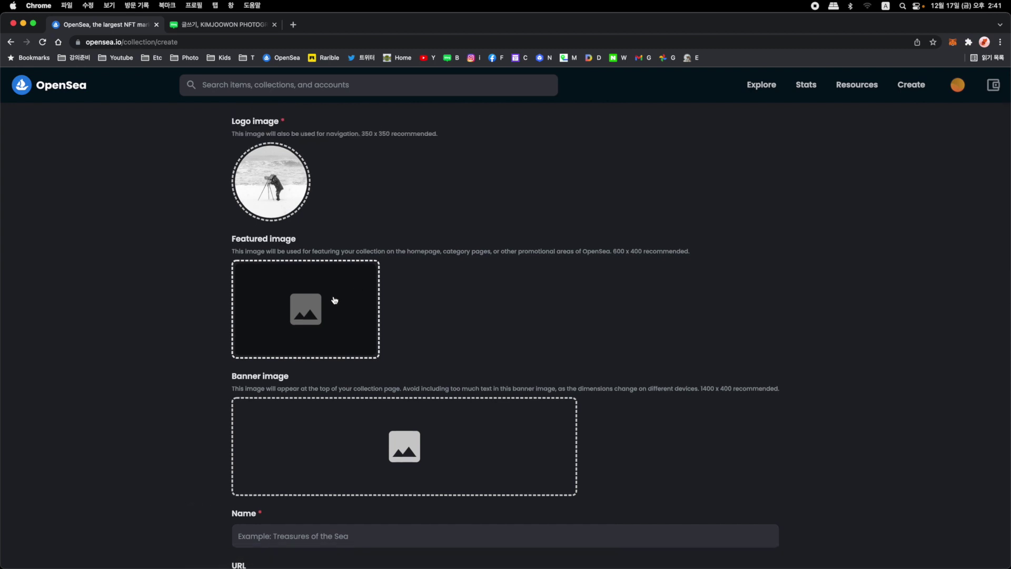
click(334, 300)
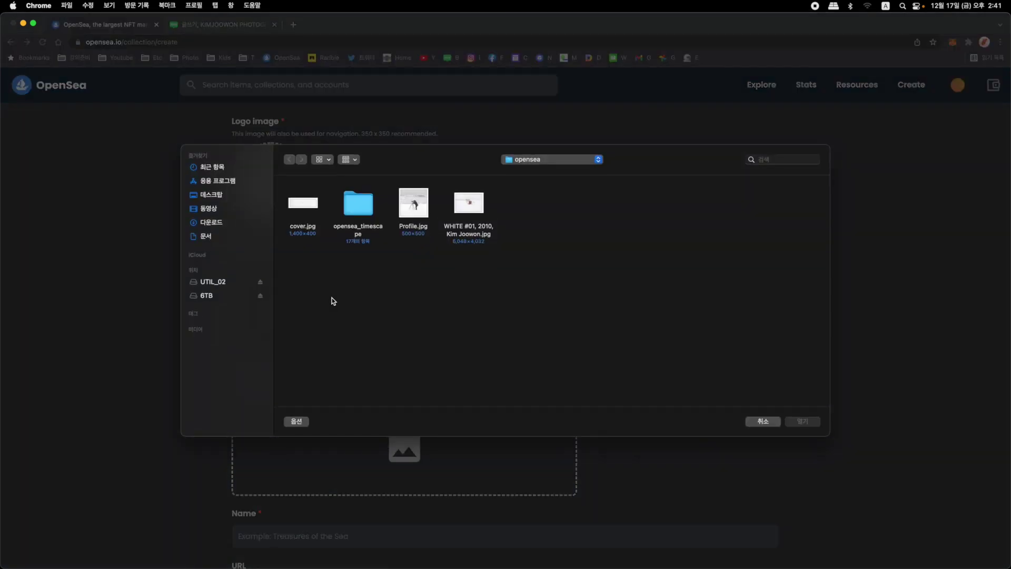
double_click(479, 206)
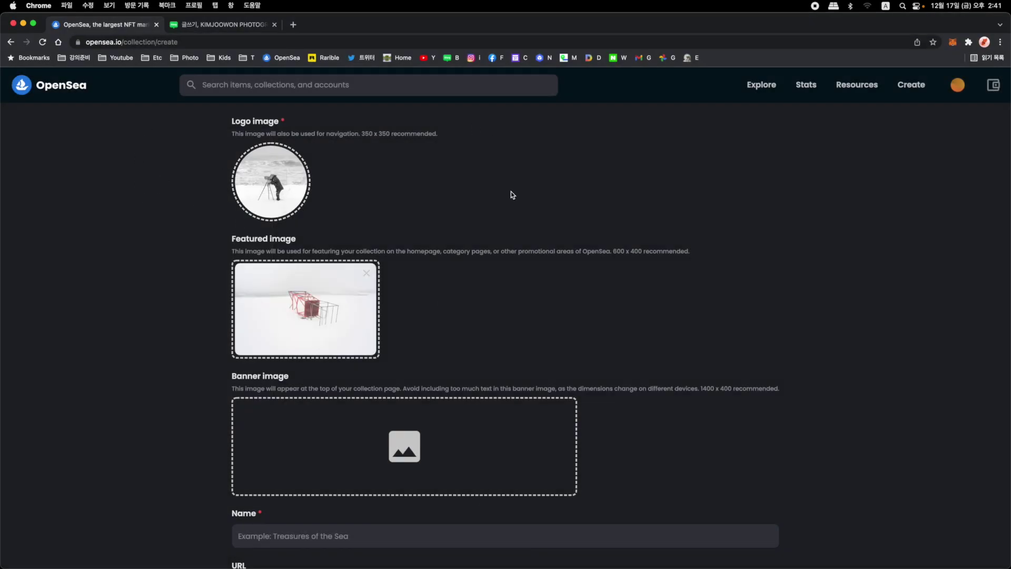
Upload cover.jpg from the opensea folder as the collection's banner image
scroll(511, 192, down, 2)
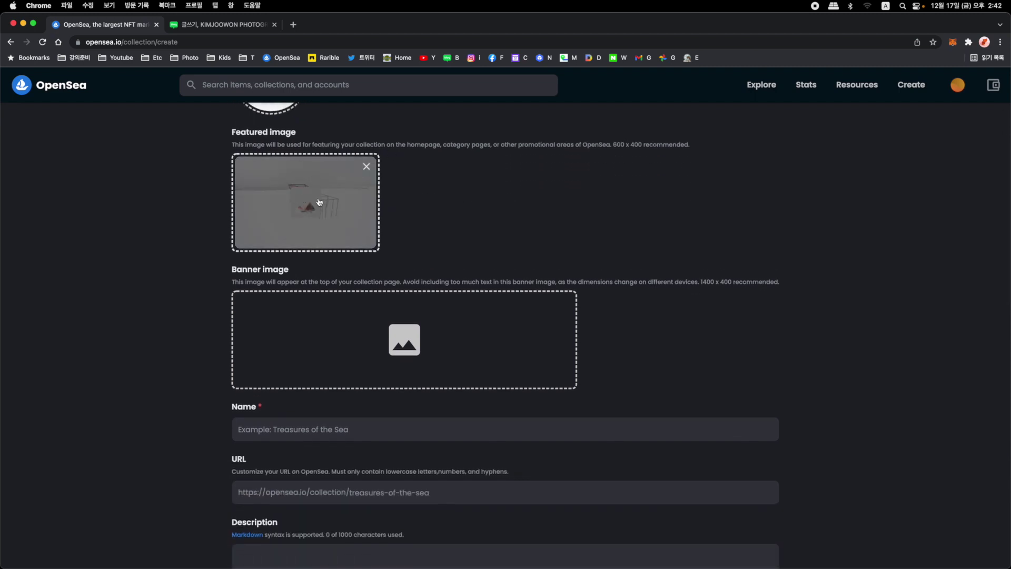
scroll(450, 201, down, 2)
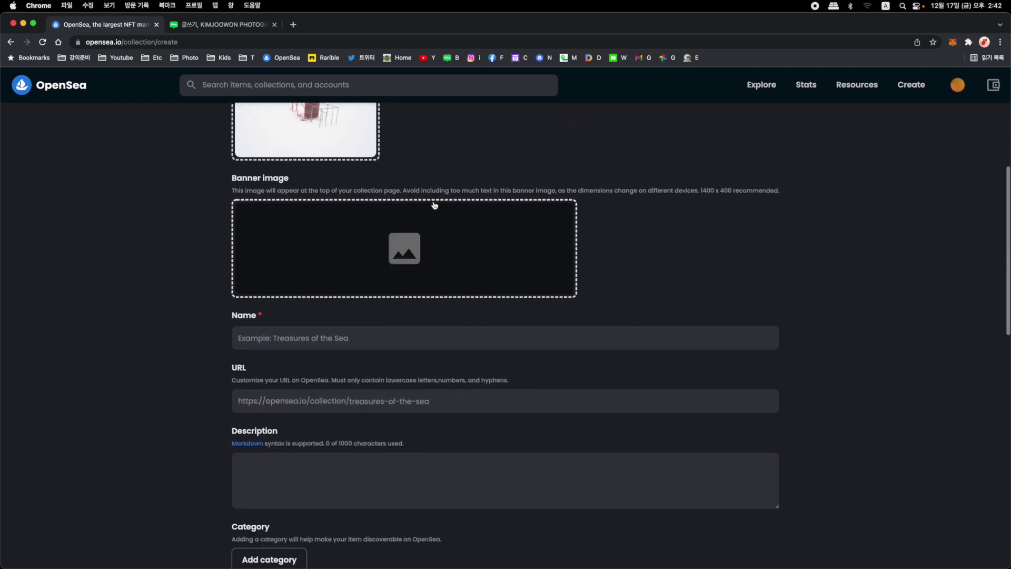
scroll(393, 254, up, 2)
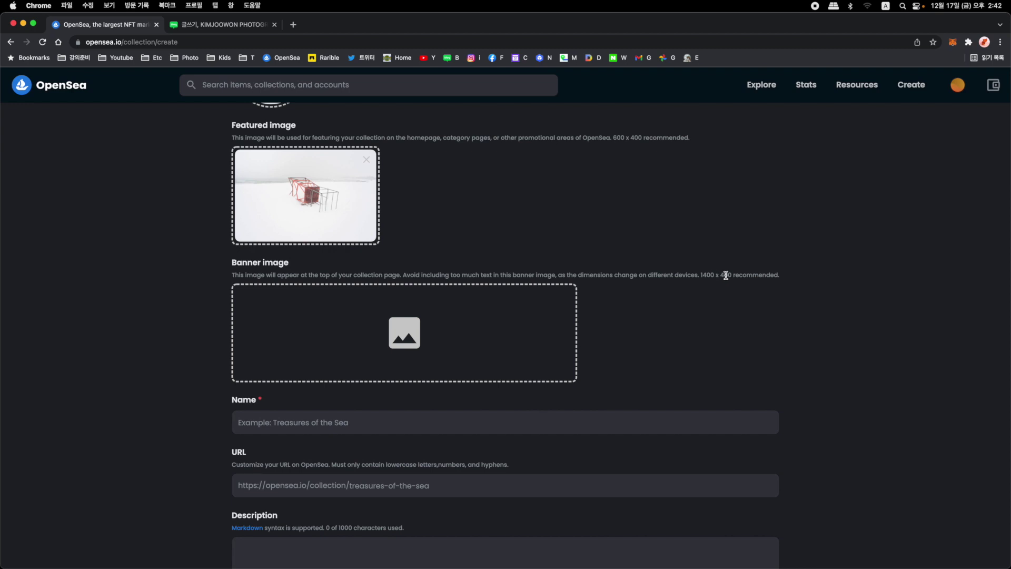
click(414, 336)
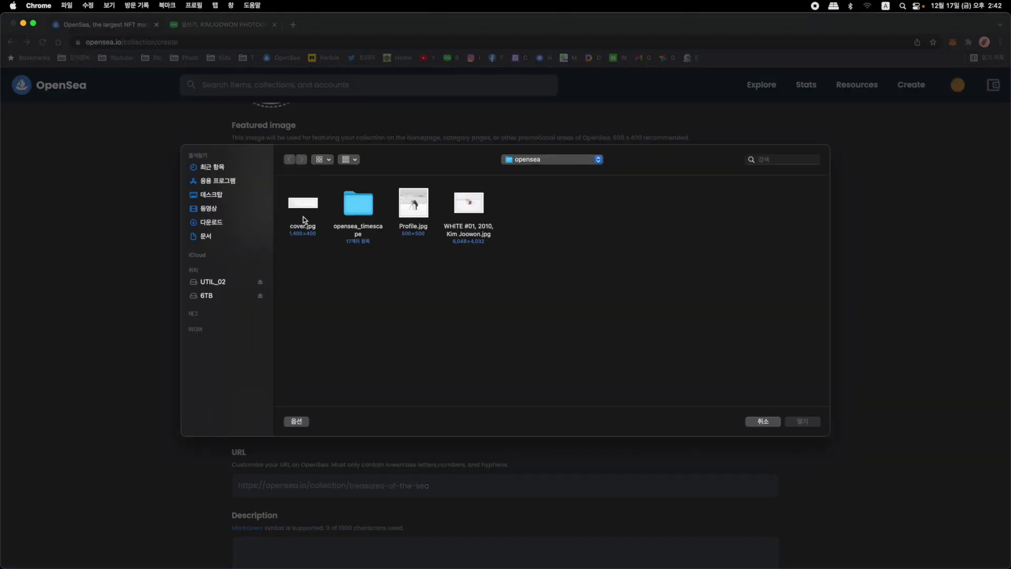
click(301, 204)
key(Return)
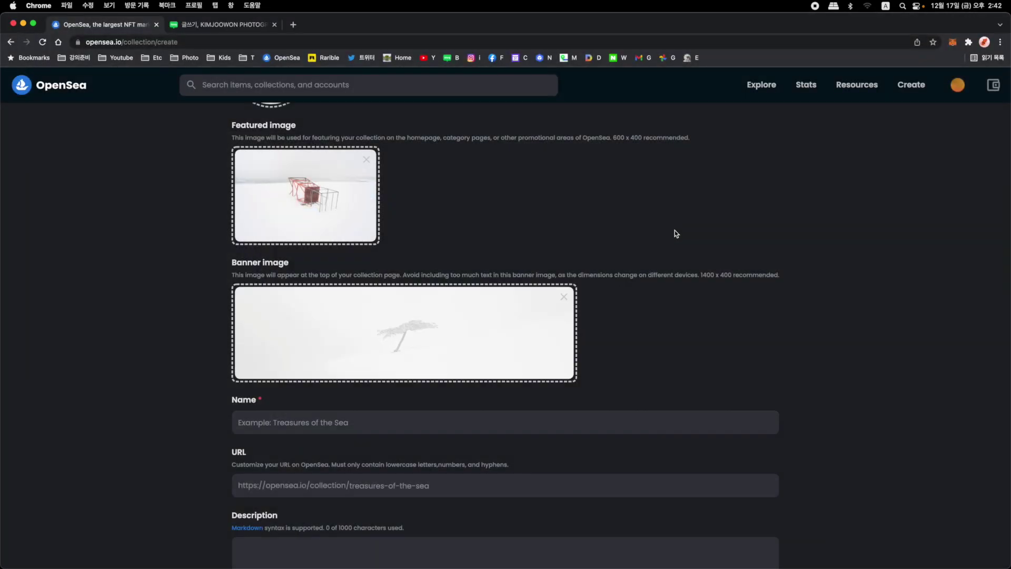
Enter WHITE - SERIES as the collection's name
scroll(671, 249, up, 3)
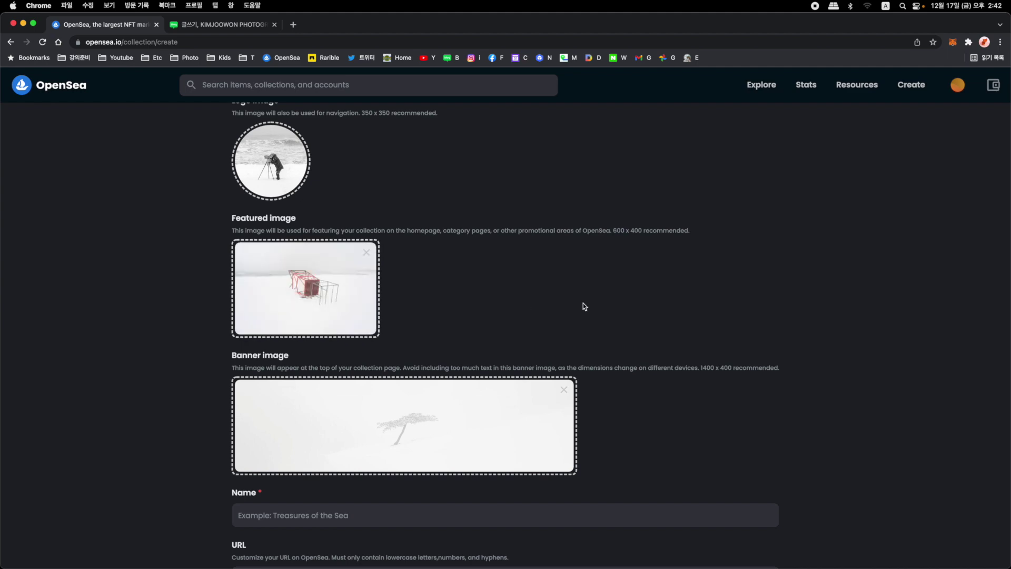
scroll(583, 305, down, 4)
scroll(582, 306, up, 5)
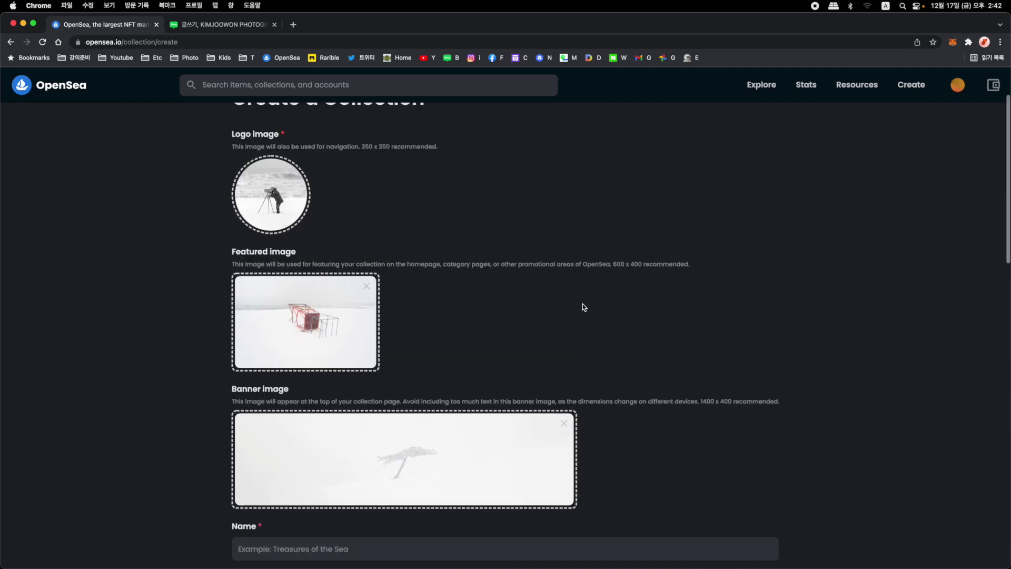
scroll(583, 305, down, 5)
click(261, 270)
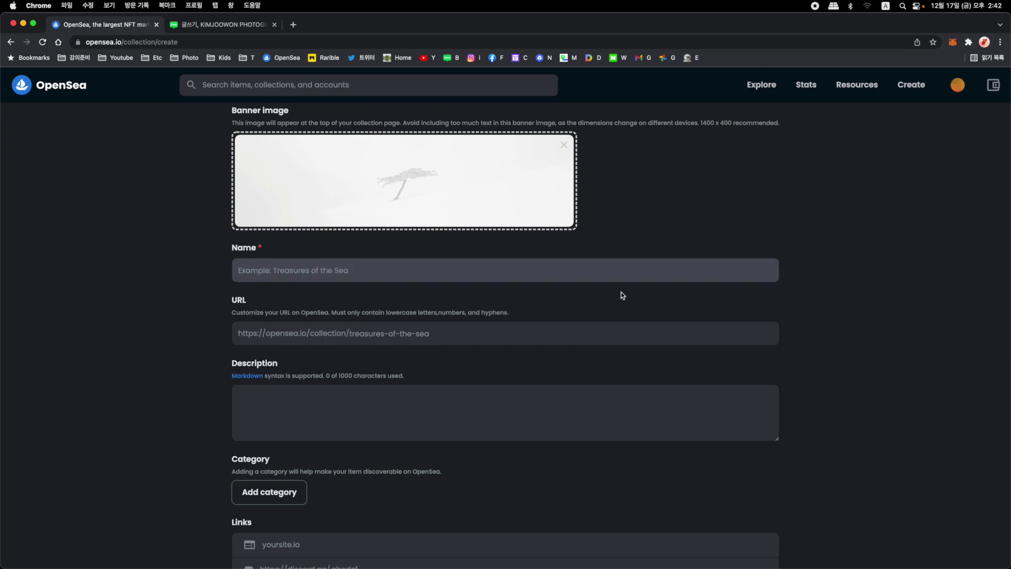
text(w)
key(BackSpace)
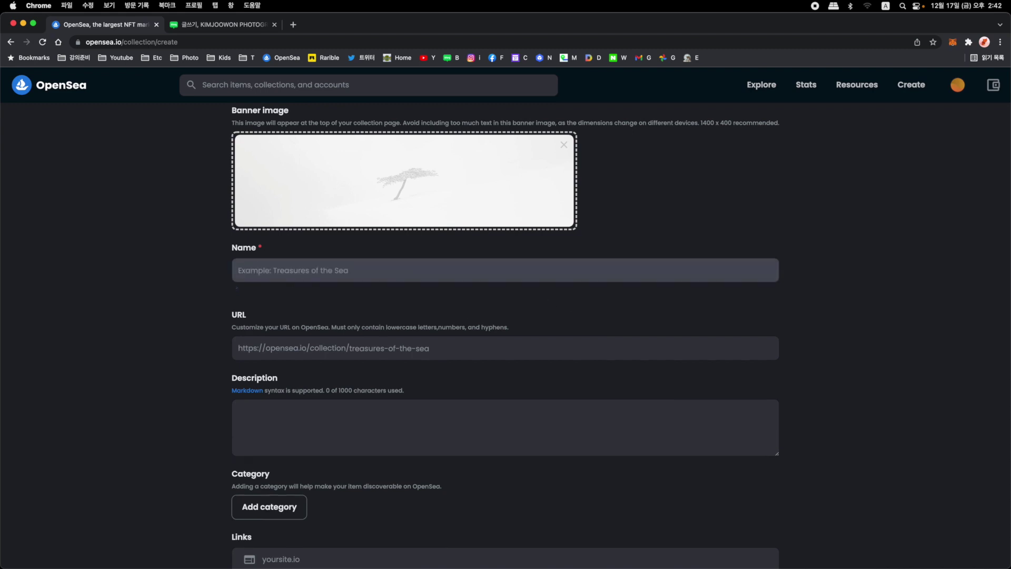
text(WHITE)
text(- SERI)
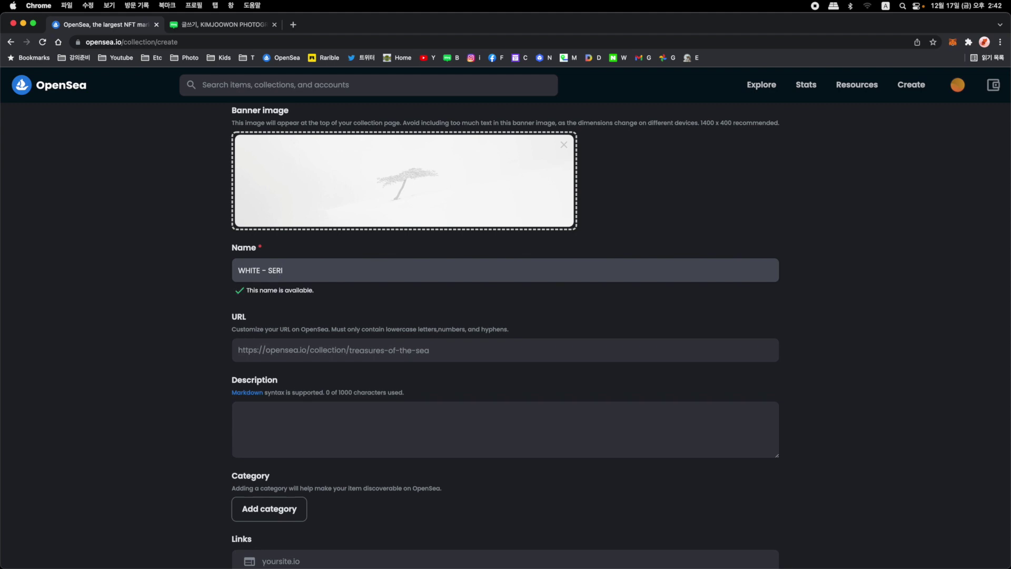
text(ES)
Shorten the collection's name to WHITE by removing the "- SERIES" suffix
key(shift+Left)
key(shift+Left)
key(shift+Left)
key(shift+Left)
key(shift+Left)
key(shift+Left)
key(shift+Left)
key(shift+Left)
key(shift+Left)
key(BackSpace)
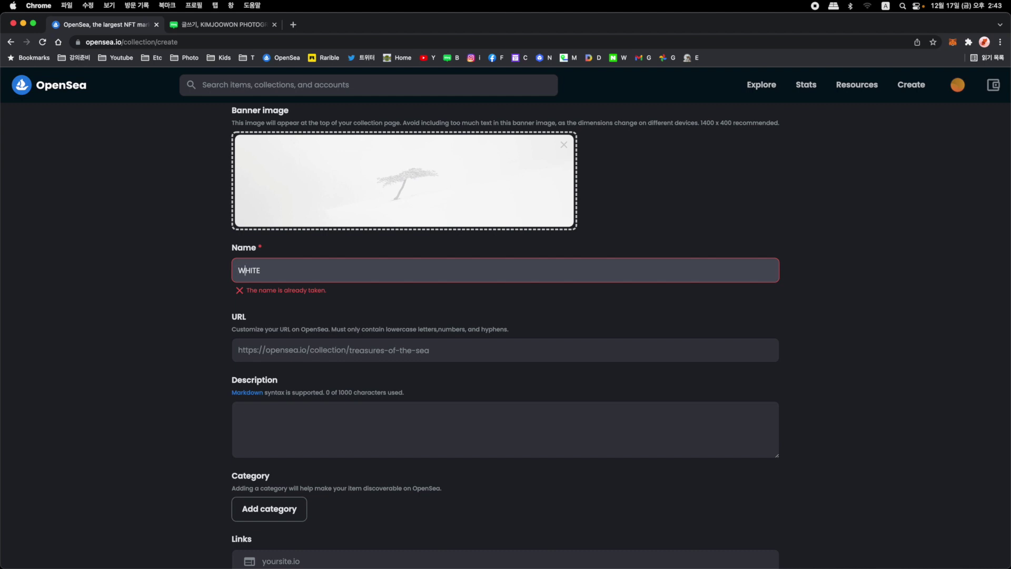
Space out the letters of the collection's name and enclose it in angle brackets, as < W H I T E >
key(Right)
key(Right)
key(Right)
key(Right)
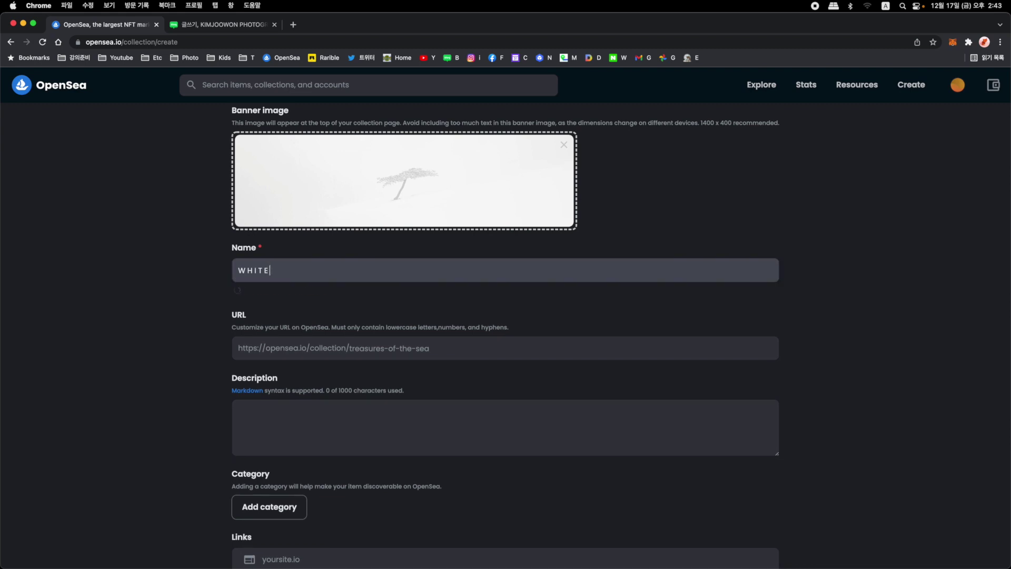
text(<)
key(super+Right)
text(>)
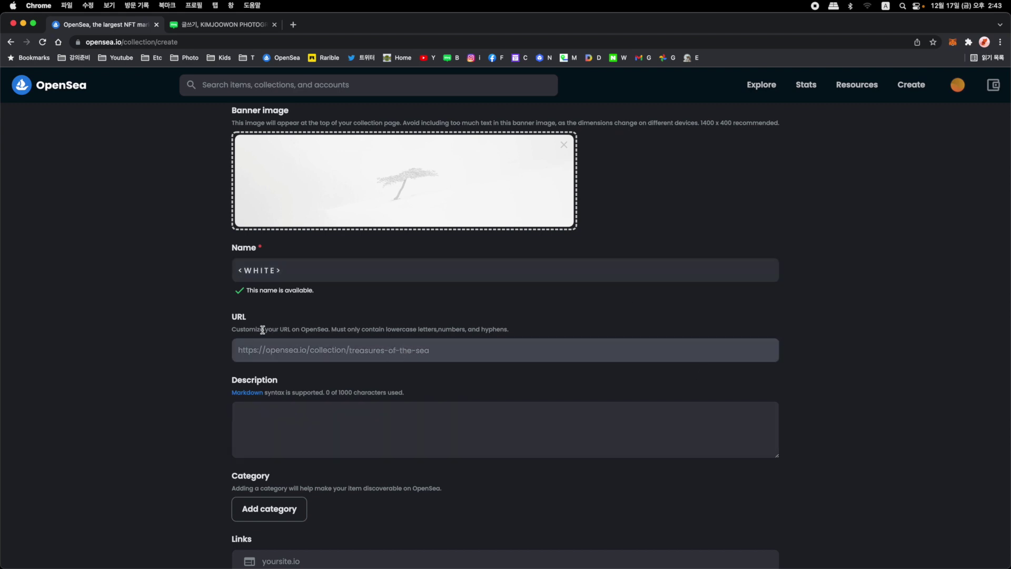
Set the ending of the collection's URL to white-series in lowercase, correcting the misspelled word
click(351, 351)
text(WHITE)
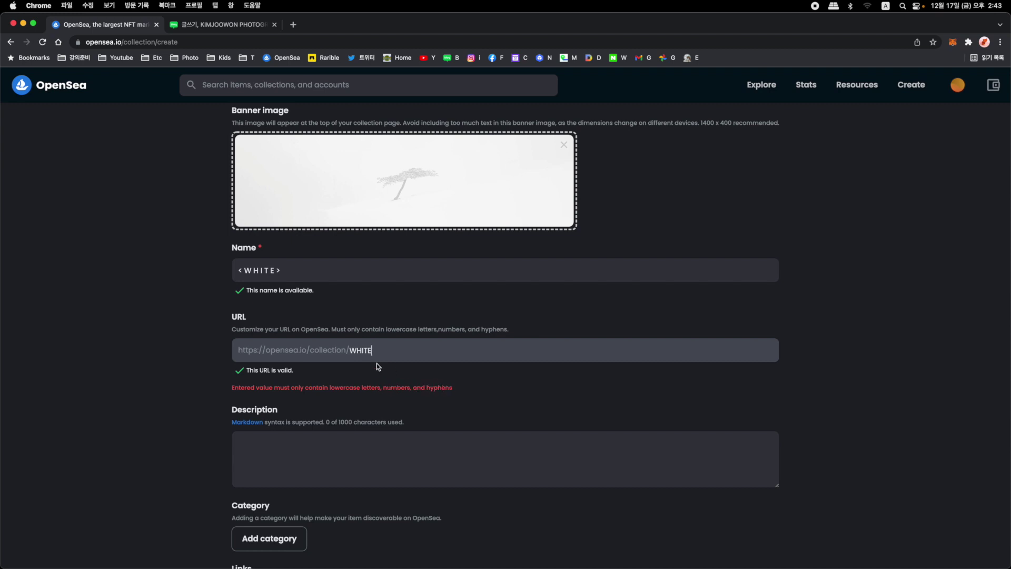
drag(349, 350, 416, 352)
text(white-)
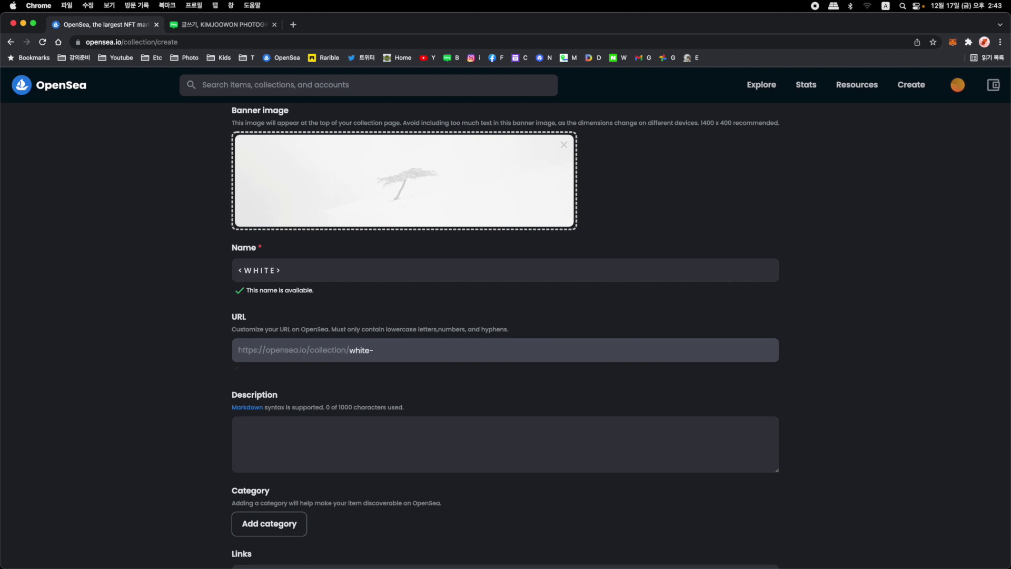
text(seires)
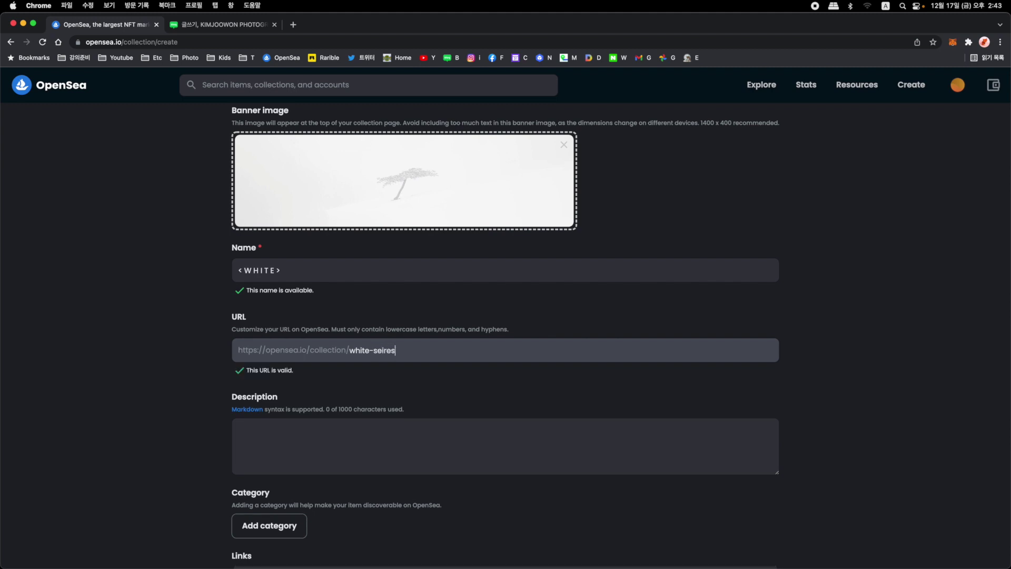
key(Left)
key(Left)
key(Left)
key(shift+super+Right)
text(ries)
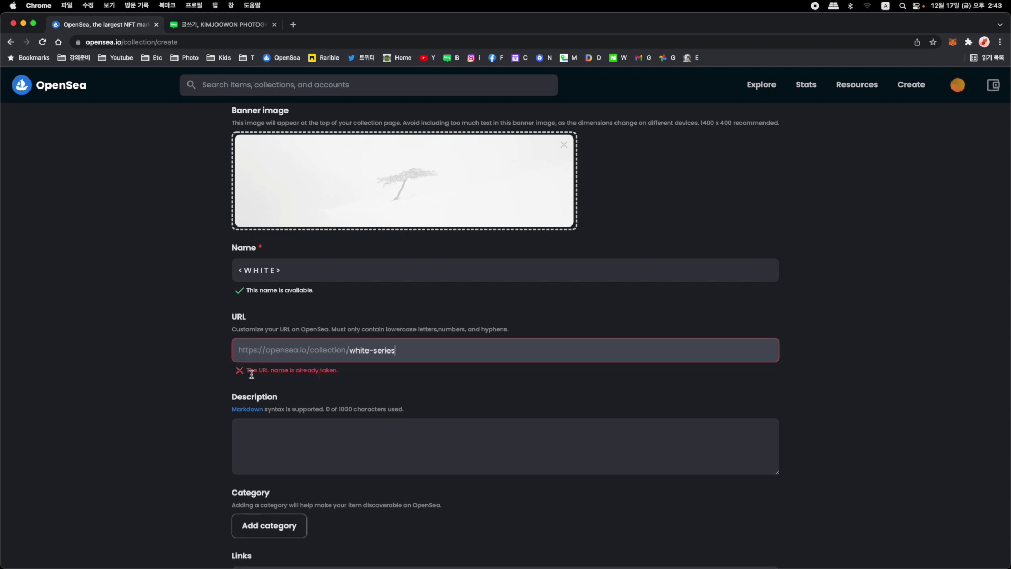
Try white_series as the URL ending, restore the hyphen and extend it with a hyphen and the photographer's name
click(372, 350)
key(BackSpace)
text(_)
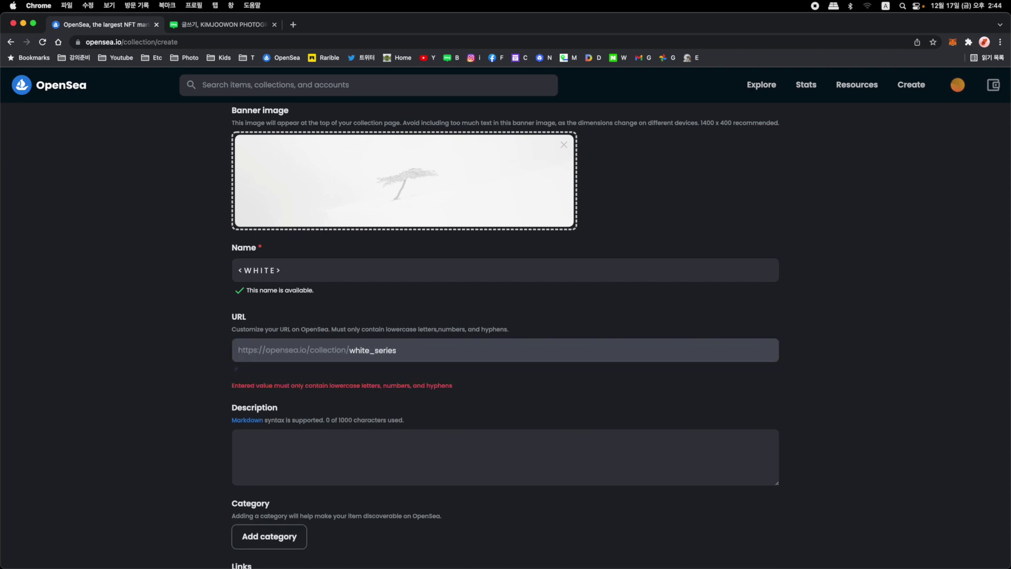
key(BackSpace)
text(-series)
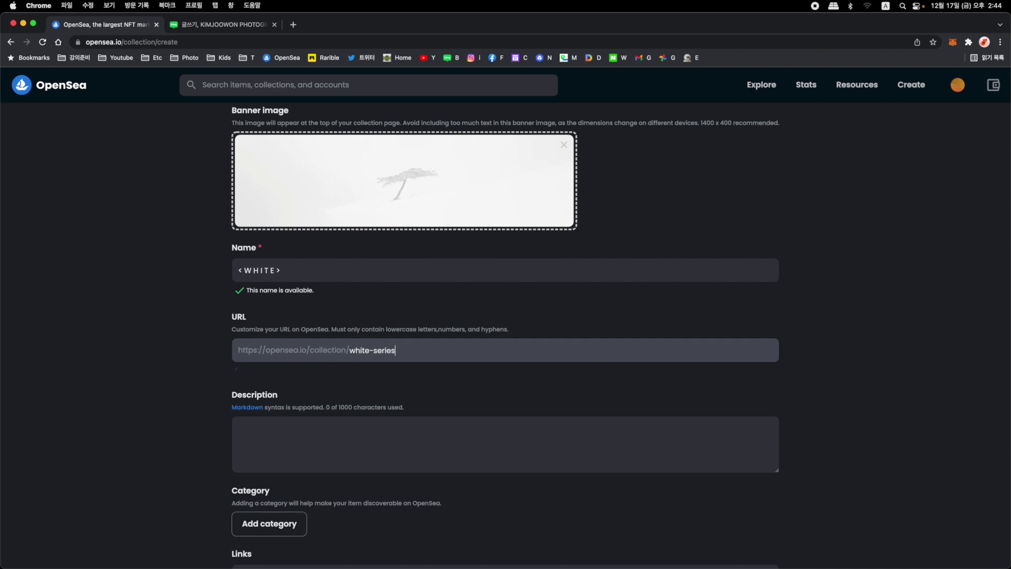
text(-joowonkim)
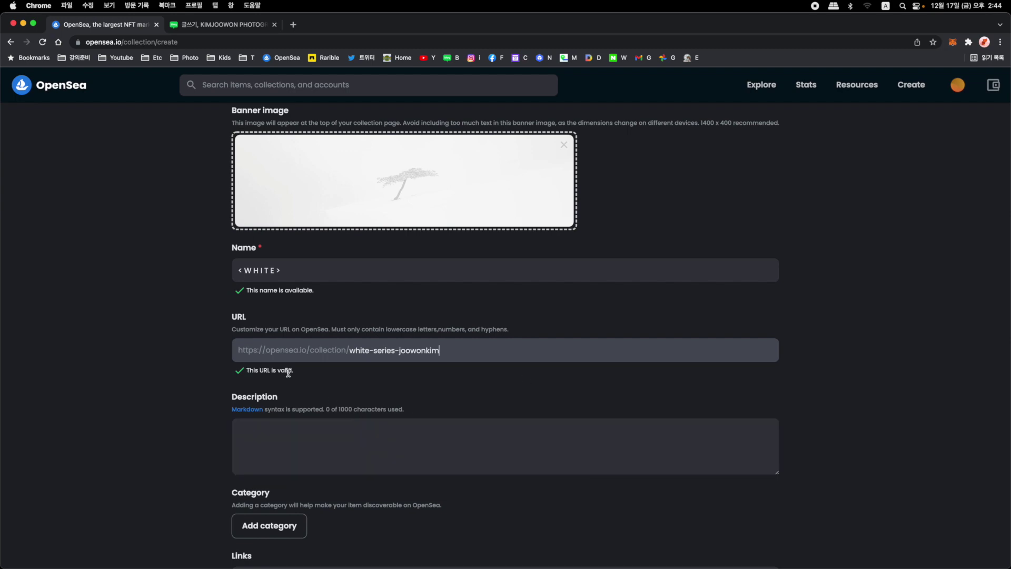
Switch to the Naver blog post, remove the blank line in the WHITE author note and copy its first two paragraphs
scroll(289, 373, down, 3)
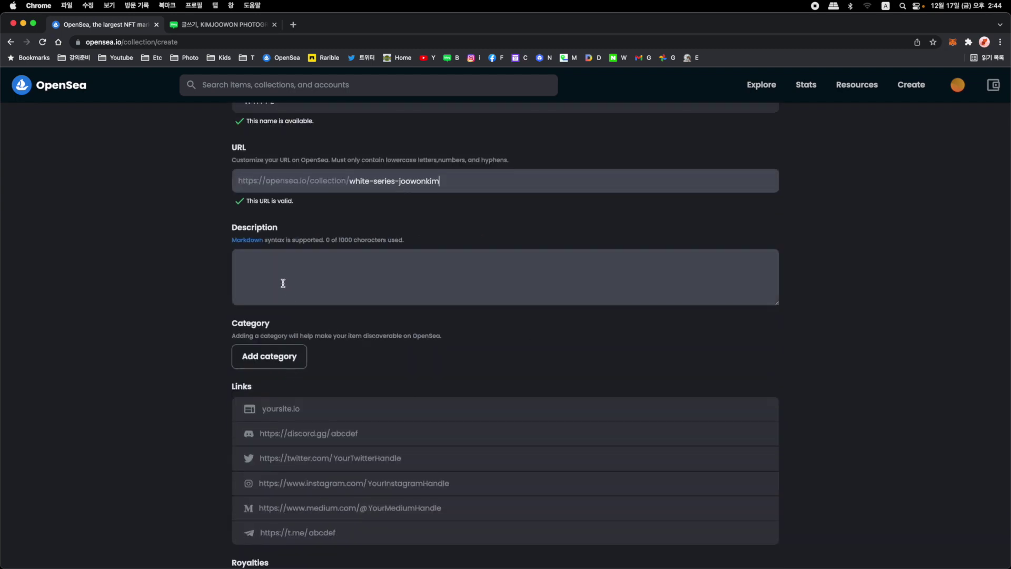
scroll(337, 264, up, 10)
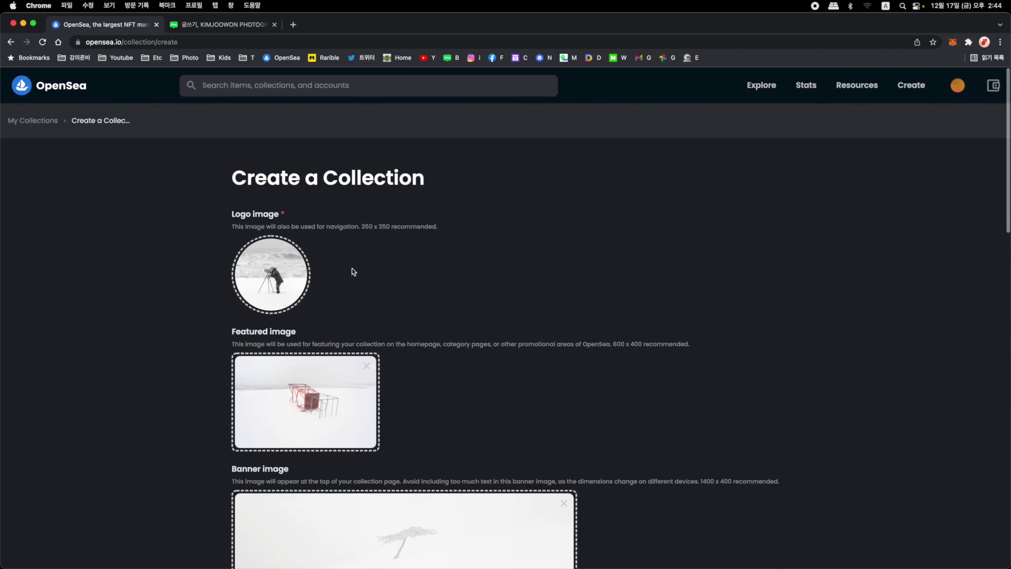
click(220, 23)
click(468, 377)
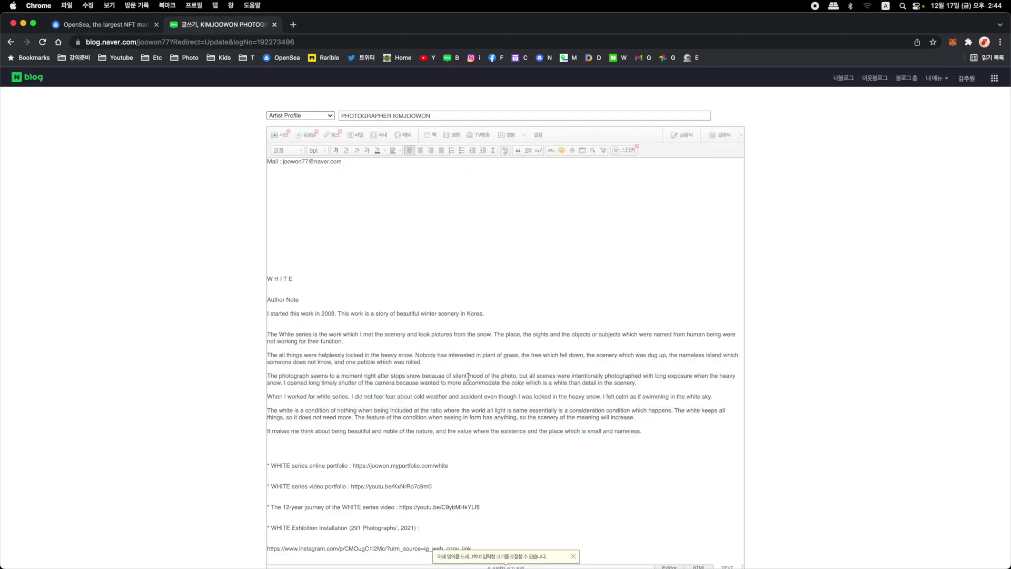
key(BackSpace)
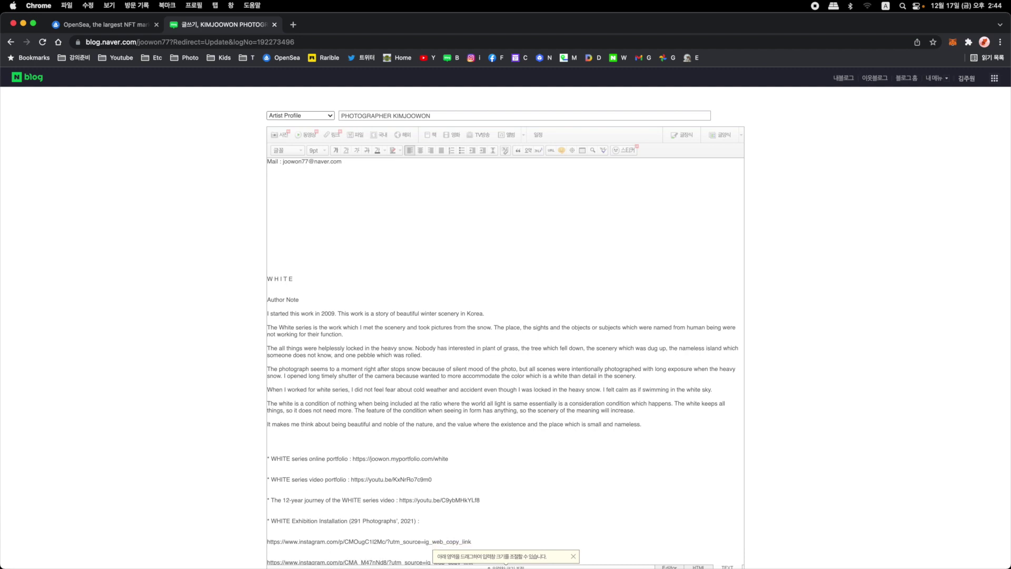
key(shift+Down)
key(shift+Down)
key(shift+Down)
key(shift+Down)
key(shift+Down)
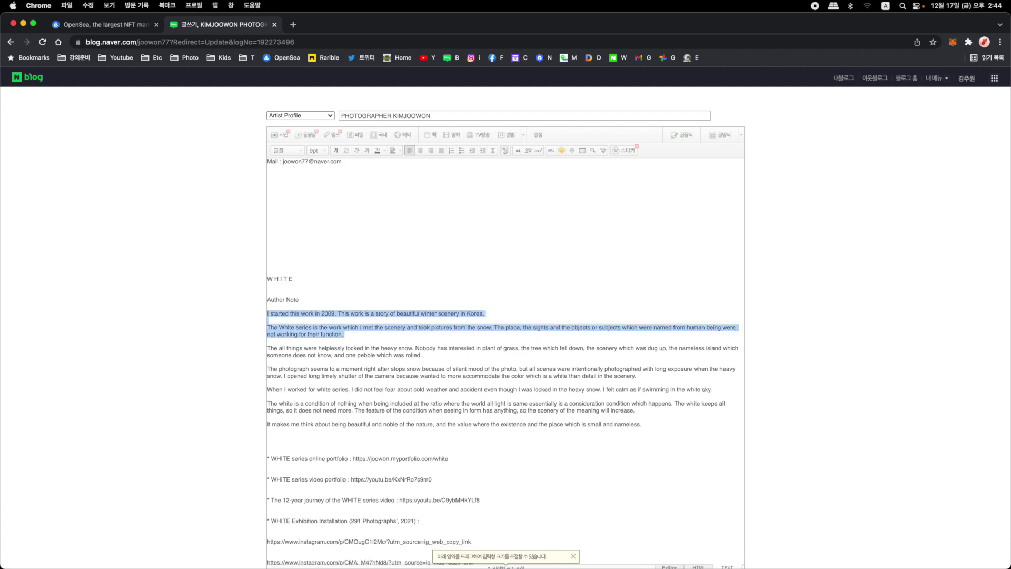
key(shift+Up)
key(shift+Up)
Return to the OpenSea collection form and paste the copied author note into the description
click(119, 29)
scroll(333, 343, down, 15)
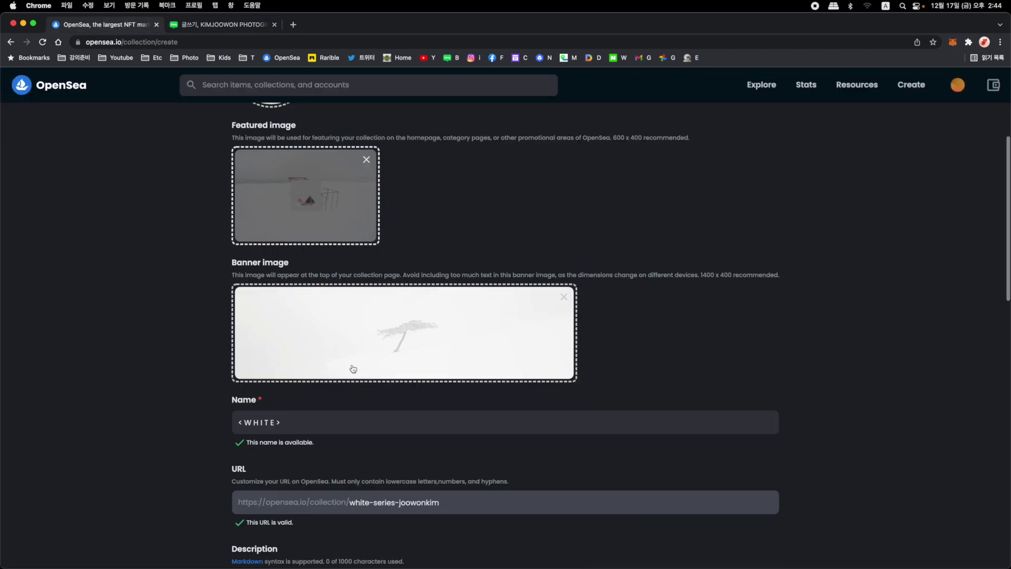
scroll(280, 312, up, 6)
click(256, 429)
key(super+v)
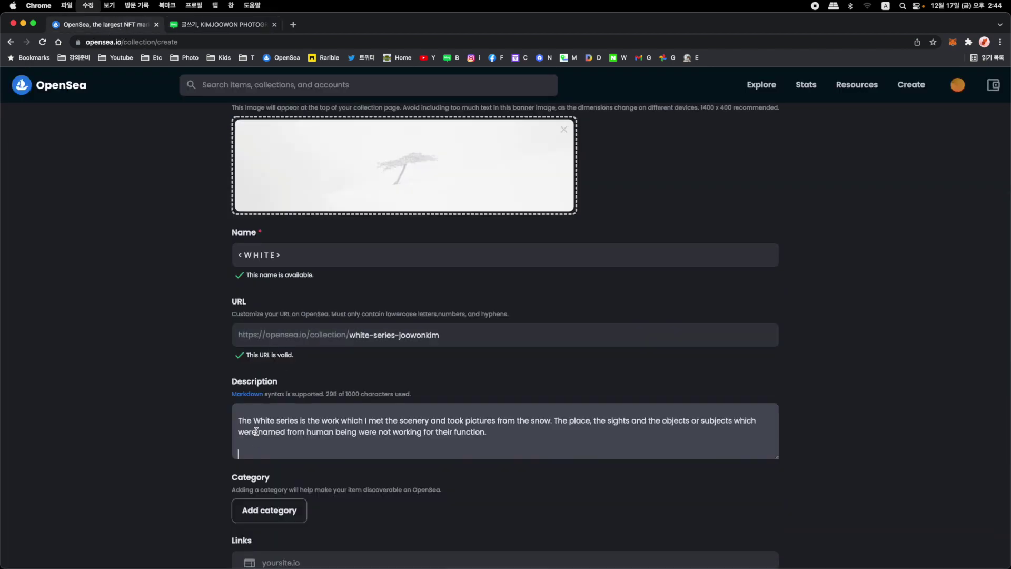
Remove the line breaks between the description's two paragraphs so the text runs on as one
scroll(258, 430, up, 2)
click(272, 426)
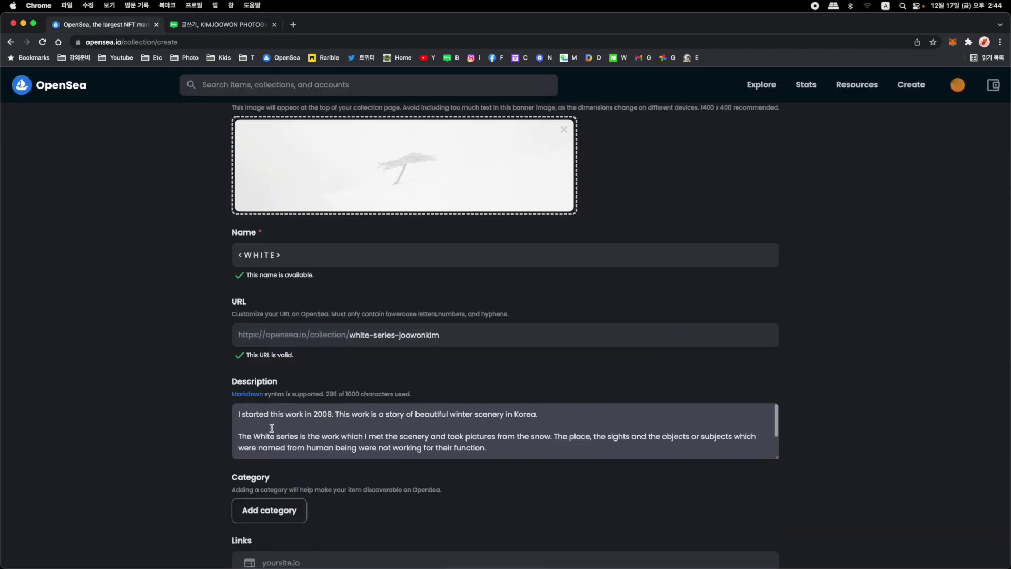
key(BackSpace)
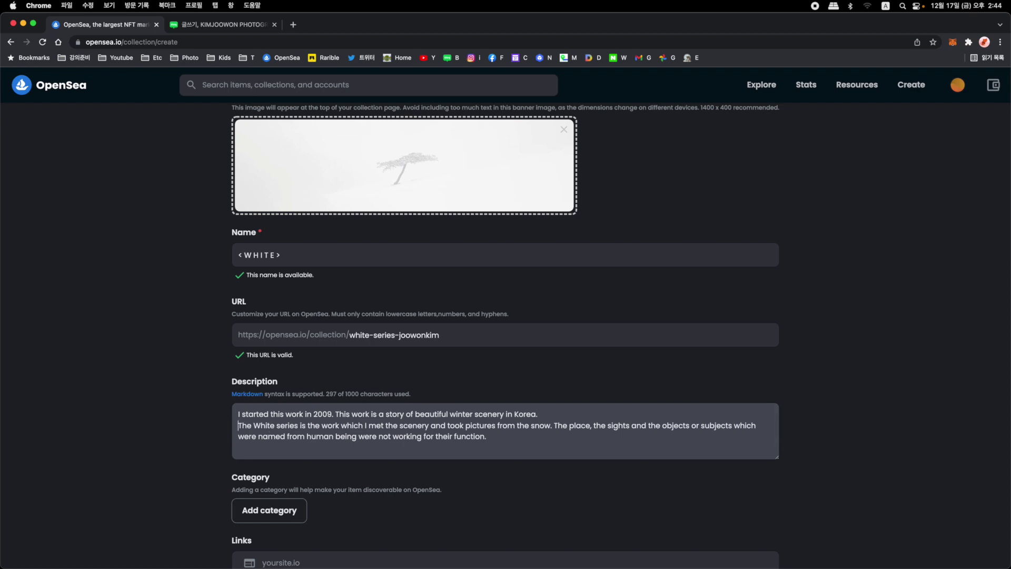
key(BackSpace)
key(Down)
key(Down)
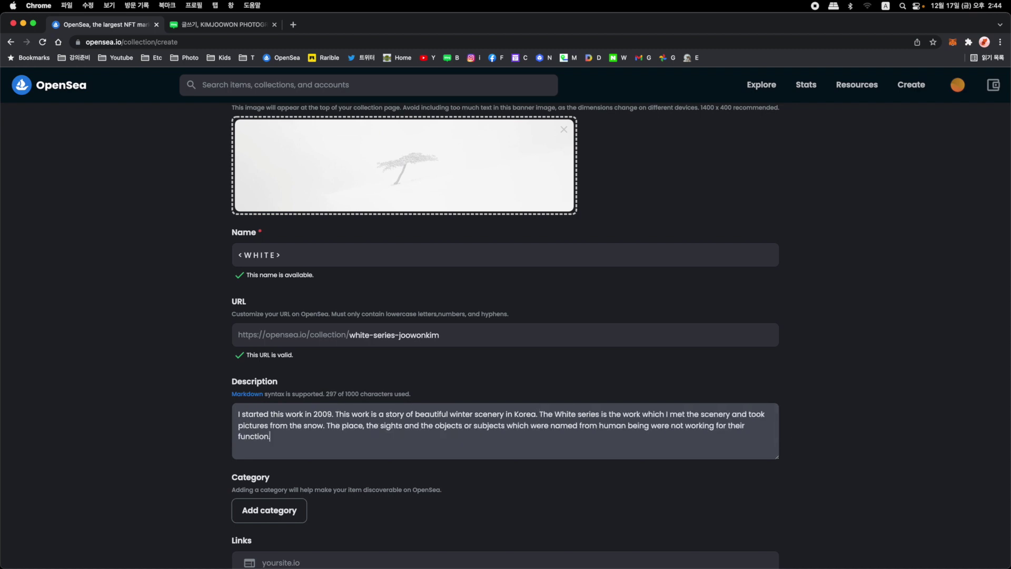
Assign the Art category to the collection, removing it and selecting it again once
scroll(334, 406, down, 5)
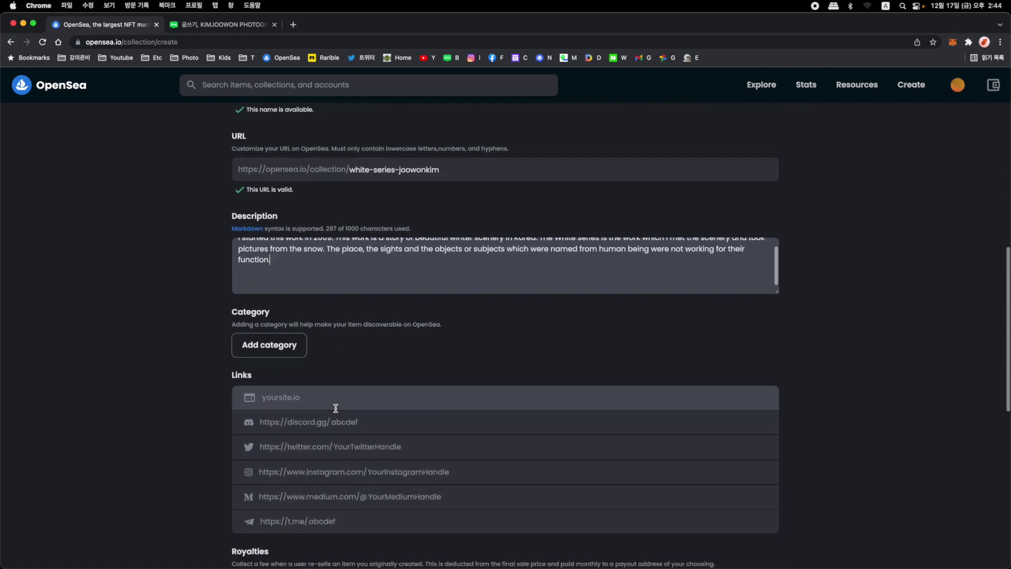
scroll(326, 342, up, 1)
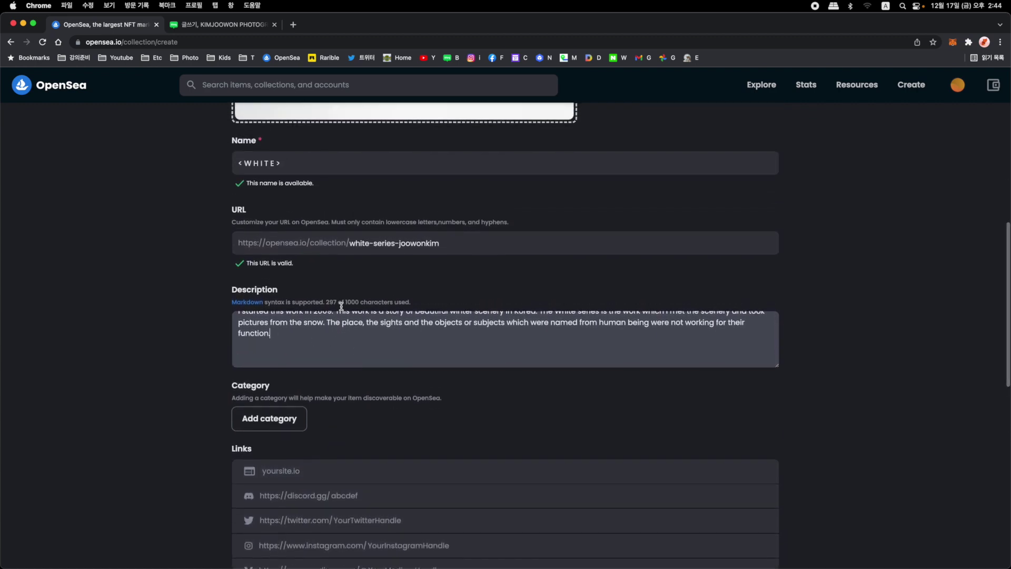
scroll(431, 407, down, 3)
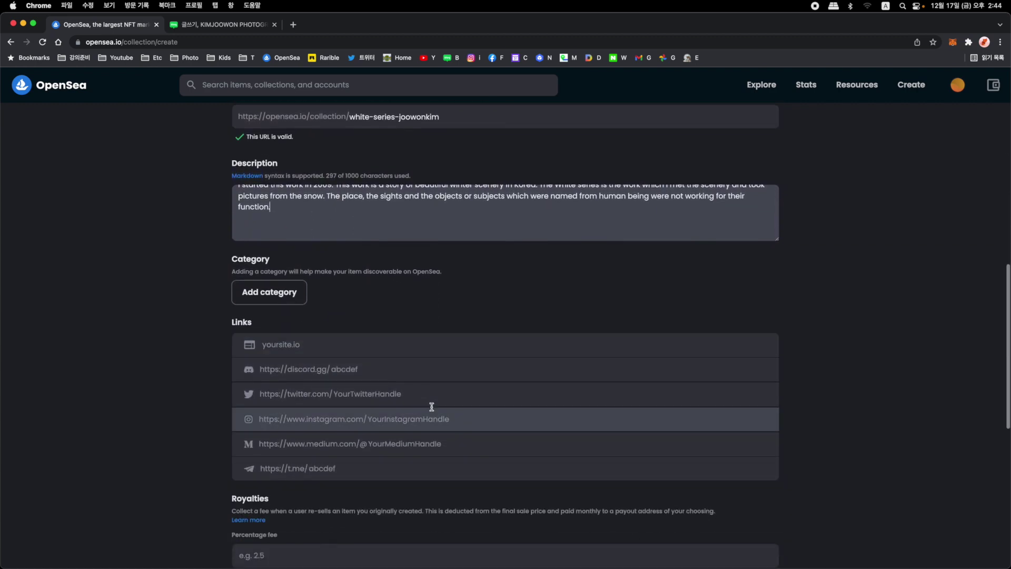
click(265, 300)
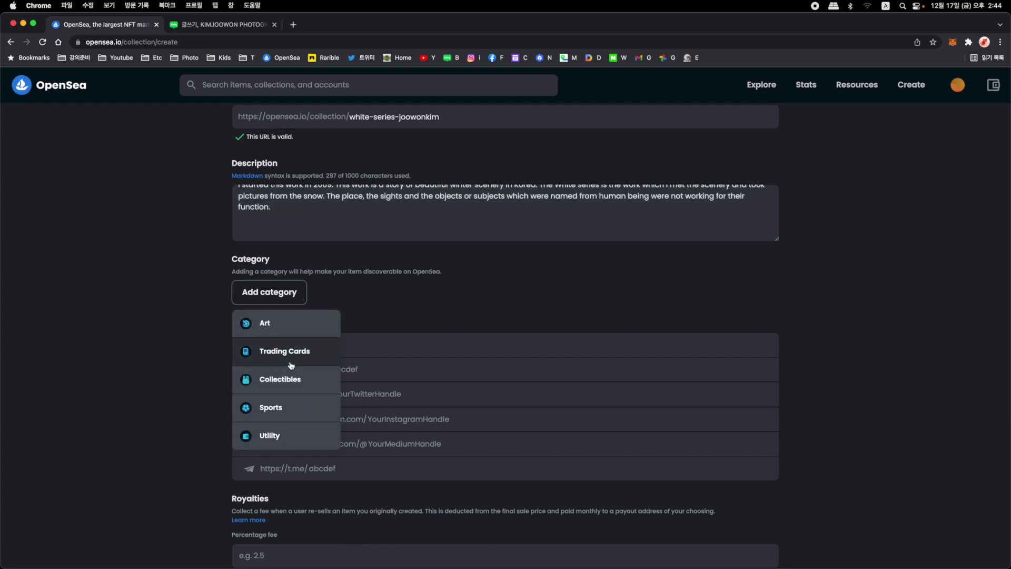
click(270, 323)
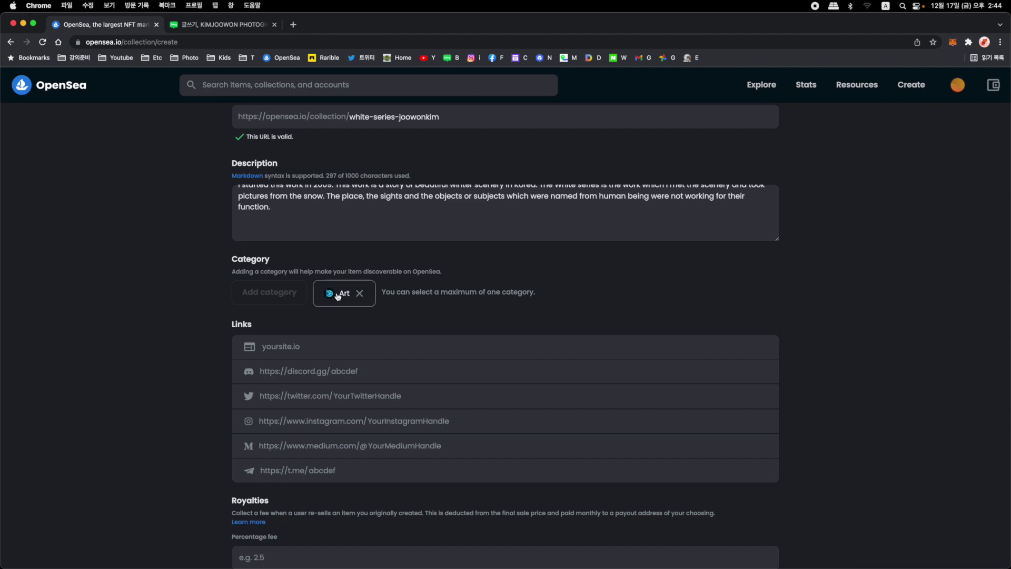
click(360, 293)
click(282, 302)
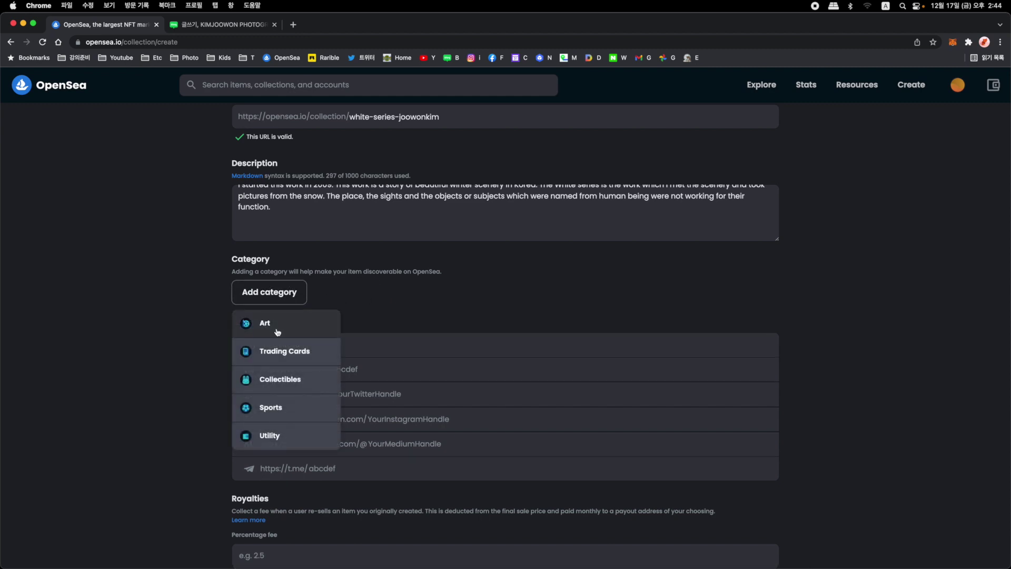
click(269, 323)
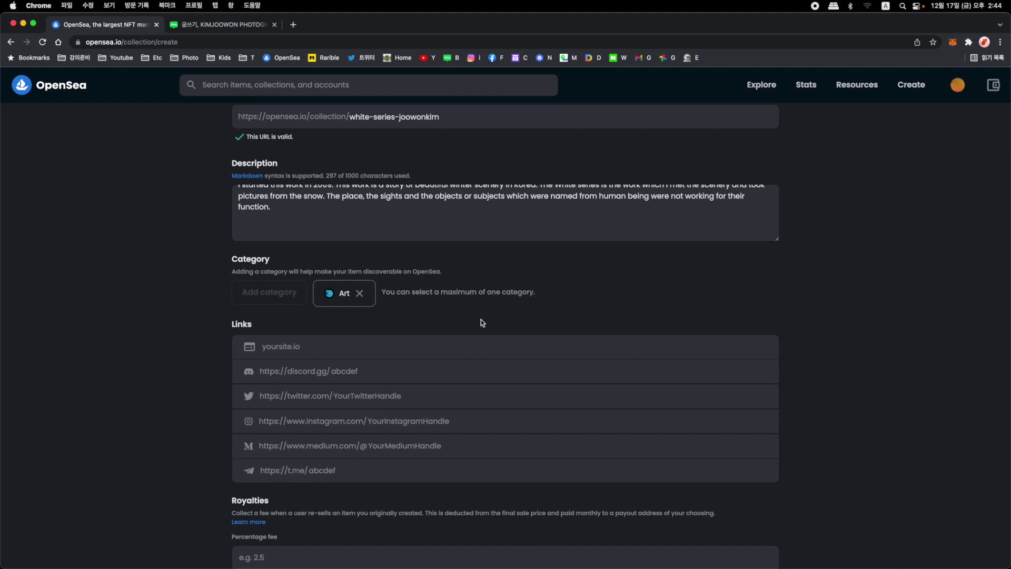
Fill in the collection's website link with the suggested root address of the photographer's myportfolio.com site
scroll(481, 322, down, 3)
click(340, 272)
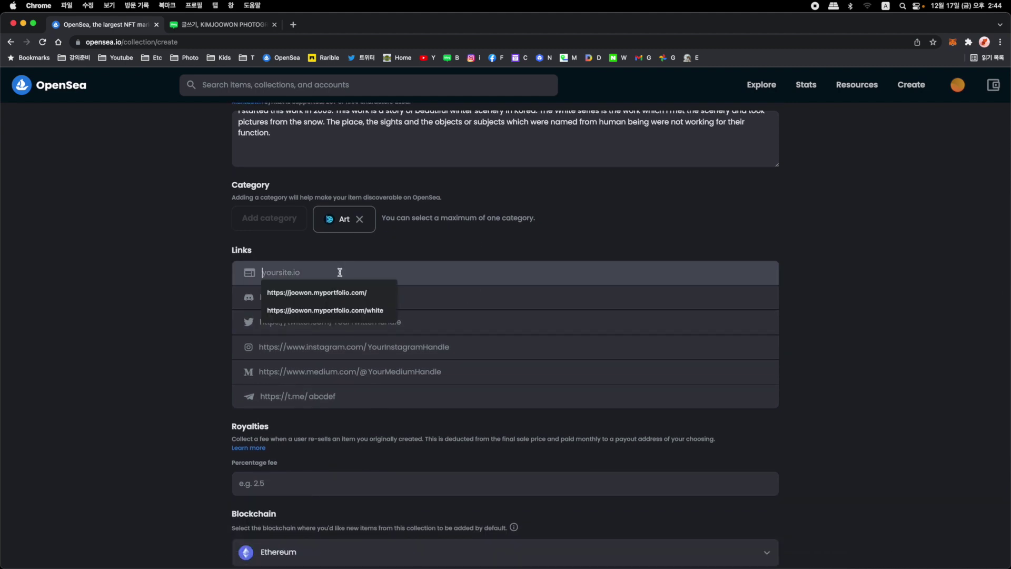
key(Down)
key(Down)
key(Up)
key(Return)
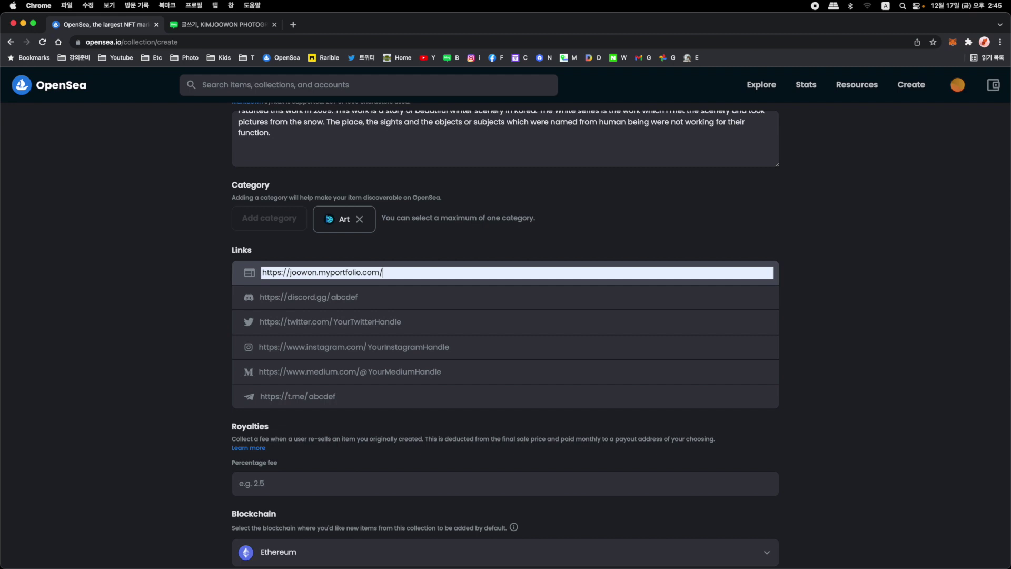
Fill in the collection's Instagram and Twitter links with the photographer's suggested handles, keeping the Instagram suggestion that ends with a slash
click(390, 347)
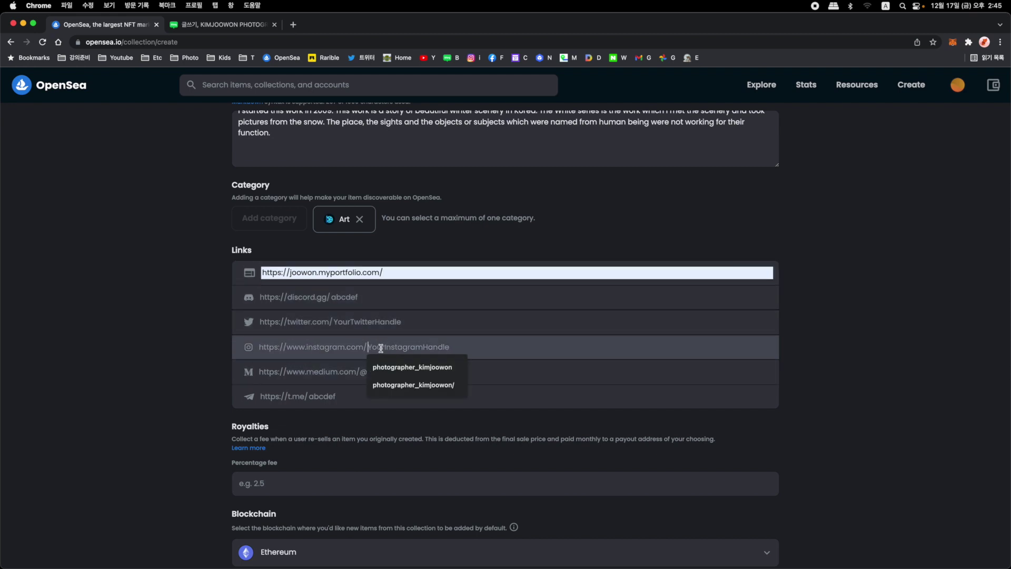
click(416, 384)
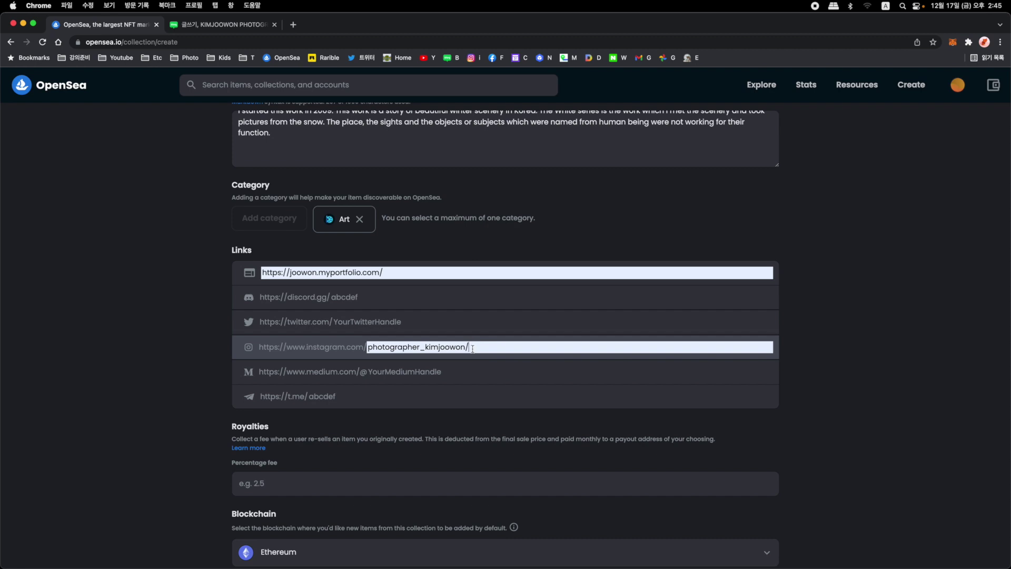
key(BackSpace)
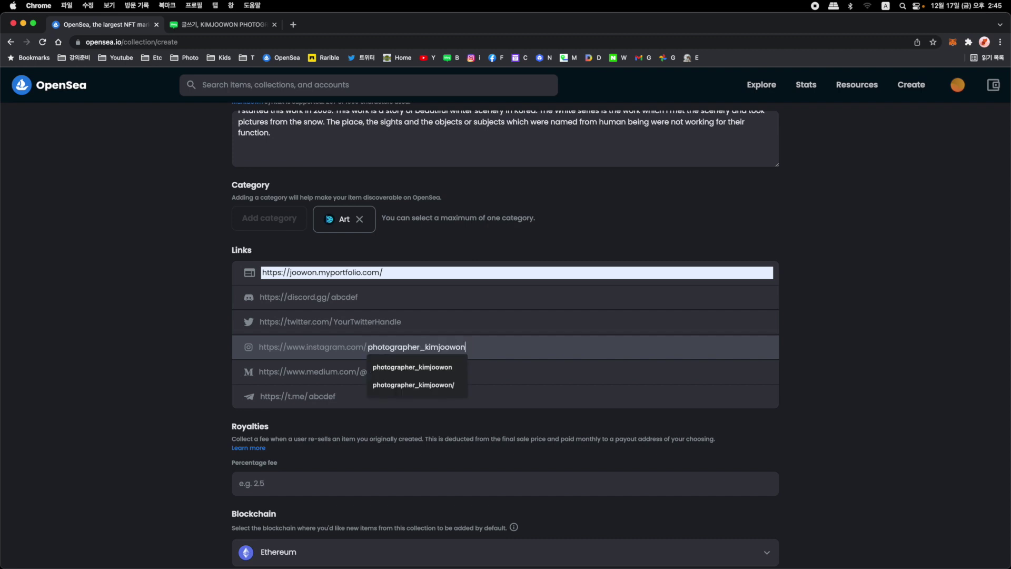
click(445, 385)
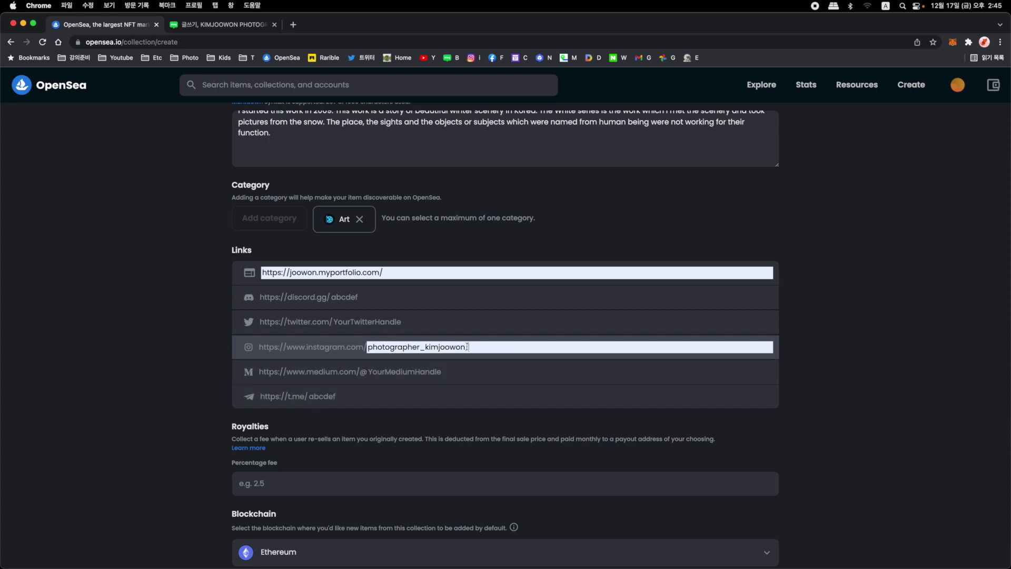
click(341, 322)
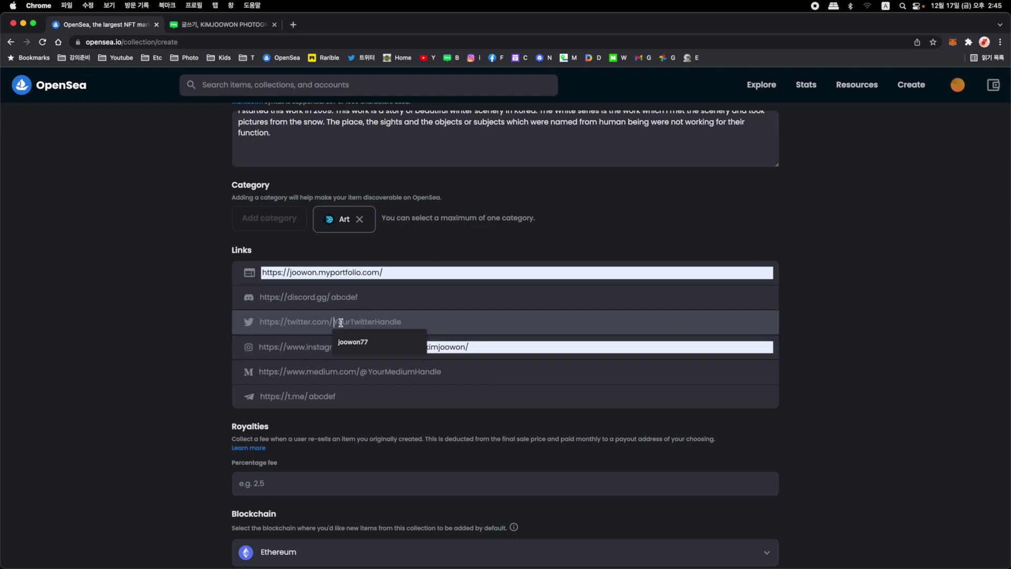
click(357, 343)
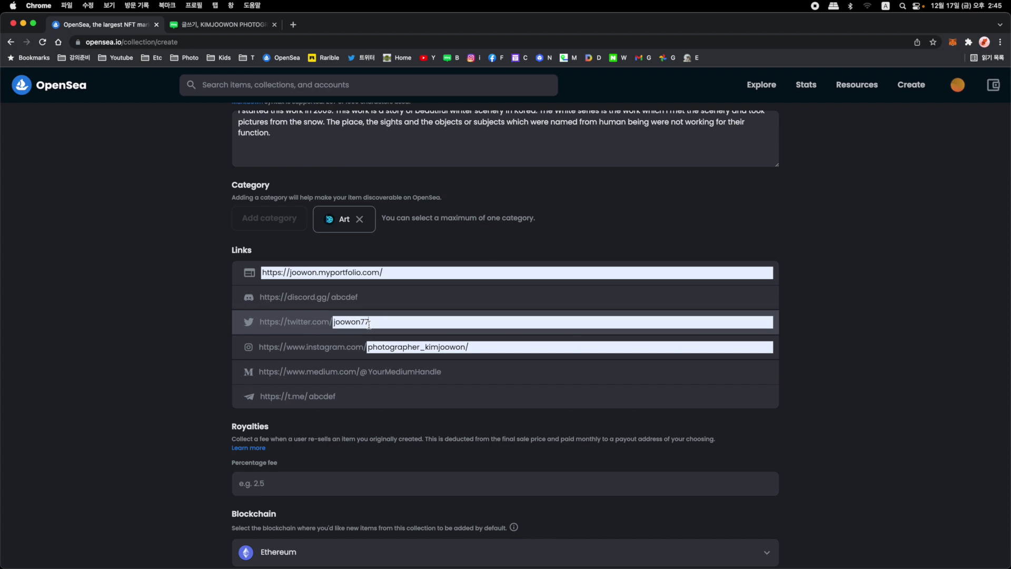
Set the collection's royalty percentage fee to 10, replacing a first entry of 5
scroll(375, 323, down, 5)
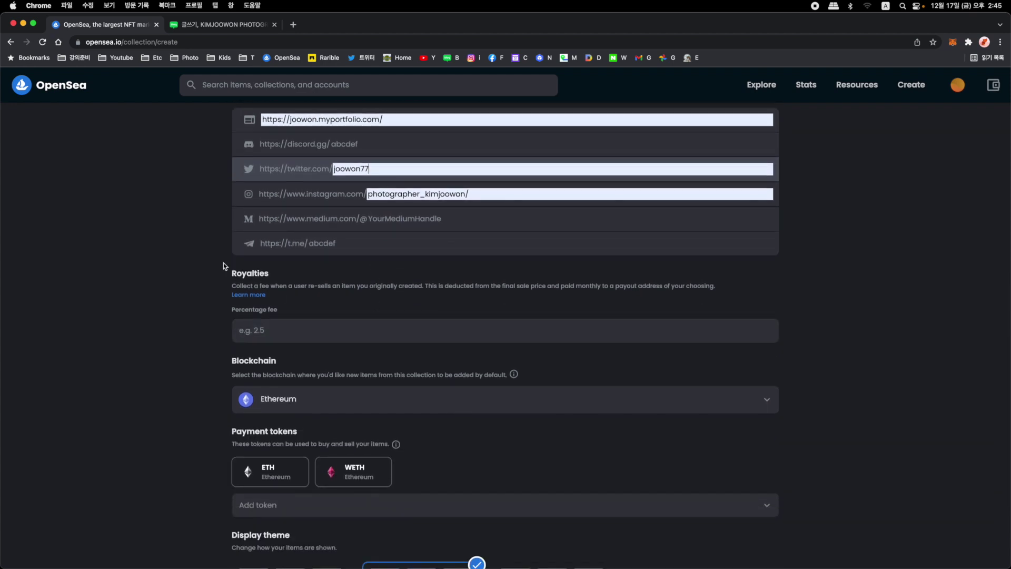
scroll(237, 274, down, 1)
scroll(237, 274, down, 1)
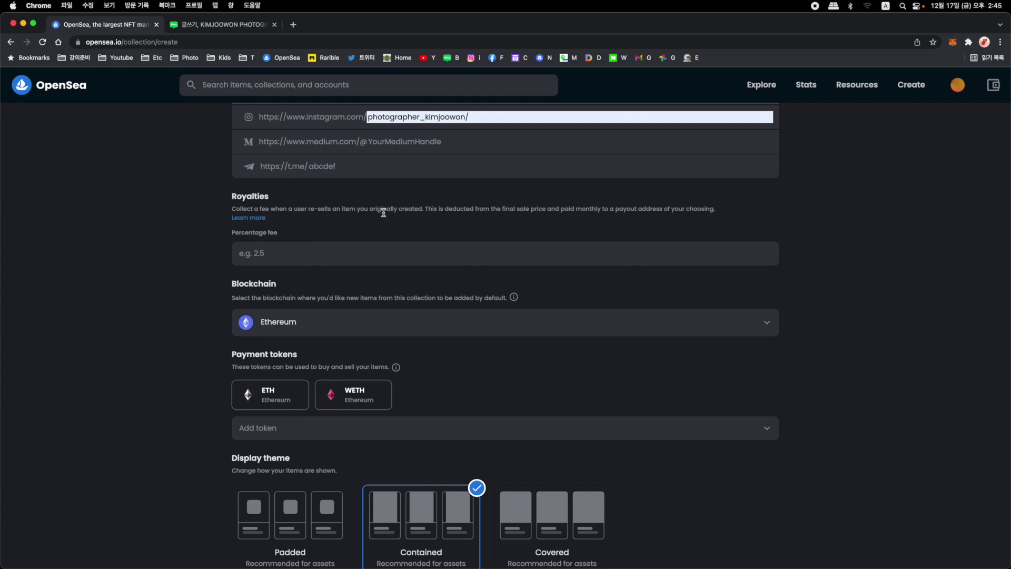
click(335, 257)
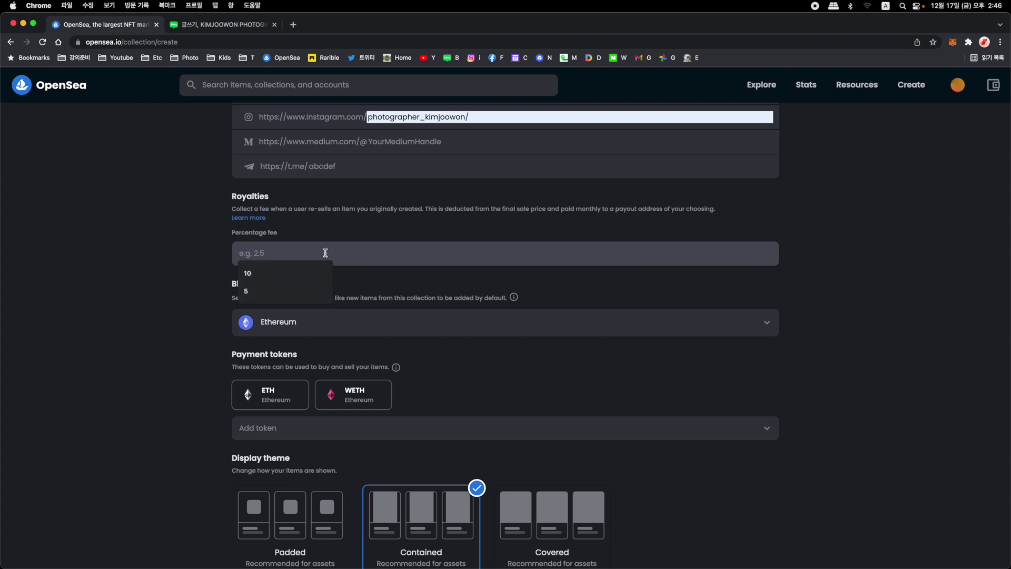
text(5)
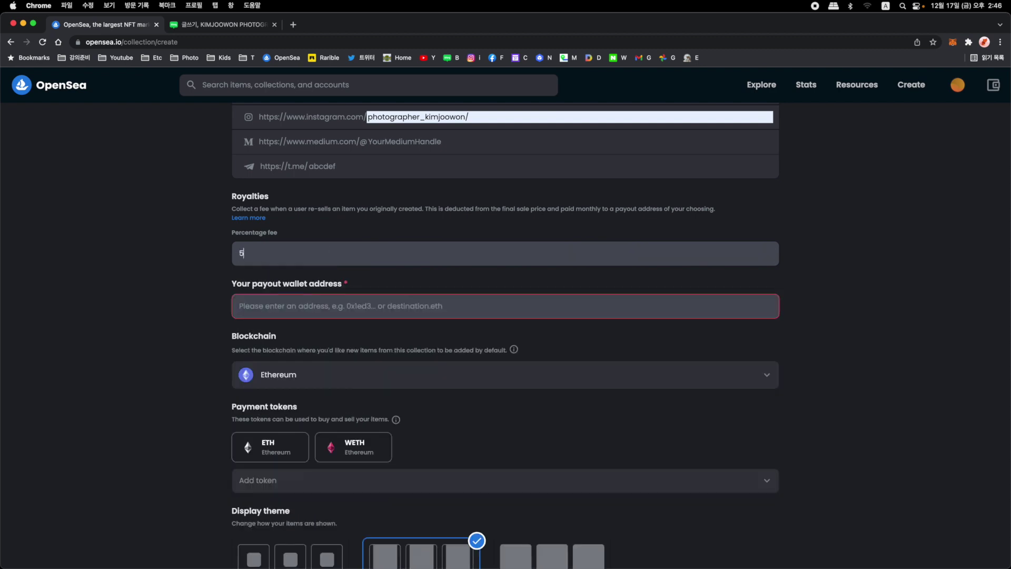
key(BackSpace)
text(10)
drag(256, 254, 221, 256)
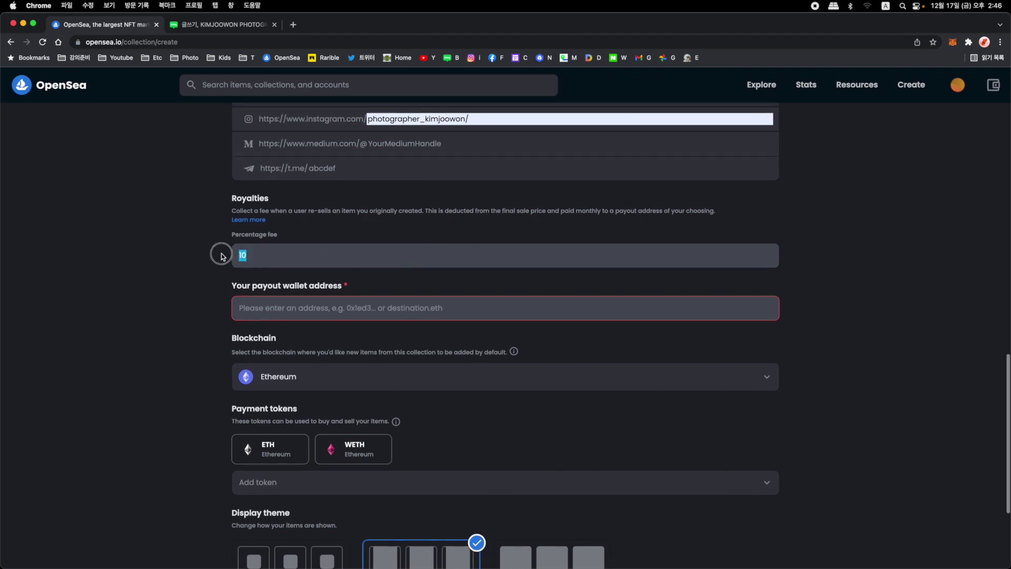
click(308, 253)
Copy the account's wallet address from MetaMask and paste it as the royalty payout wallet address
scroll(309, 253, down, 3)
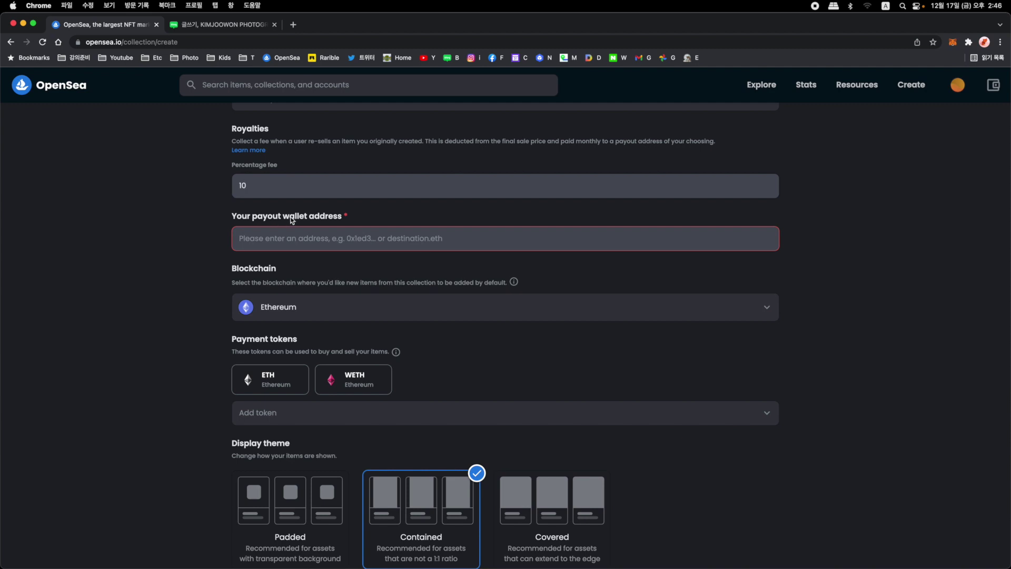
click(350, 241)
click(343, 215)
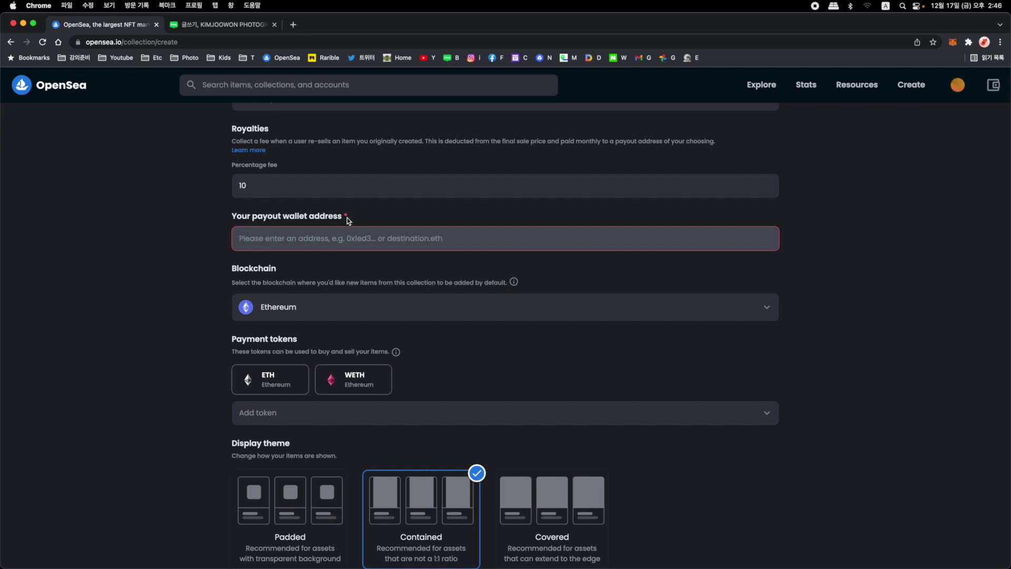
mouse_move(956, 94)
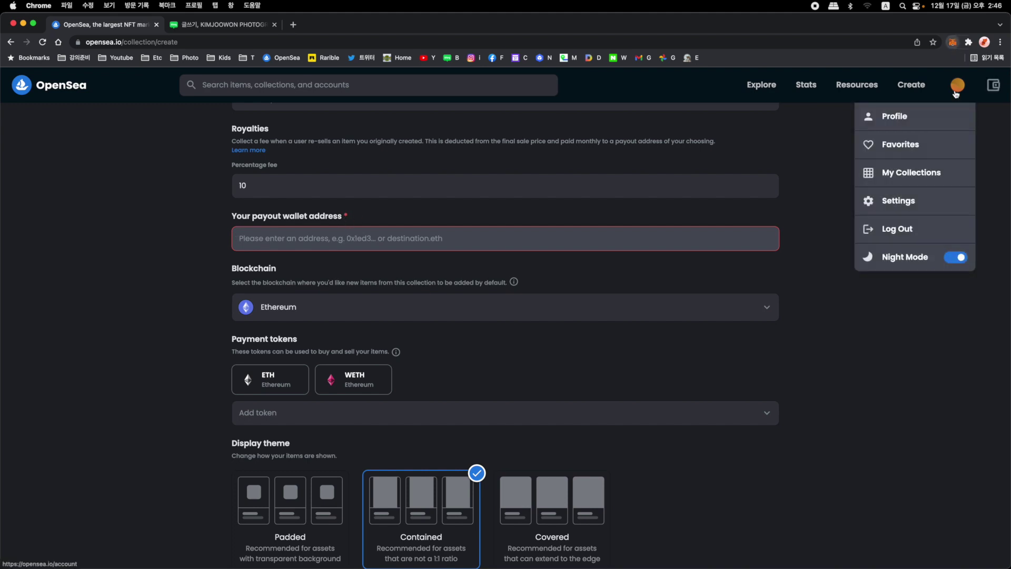
click(951, 41)
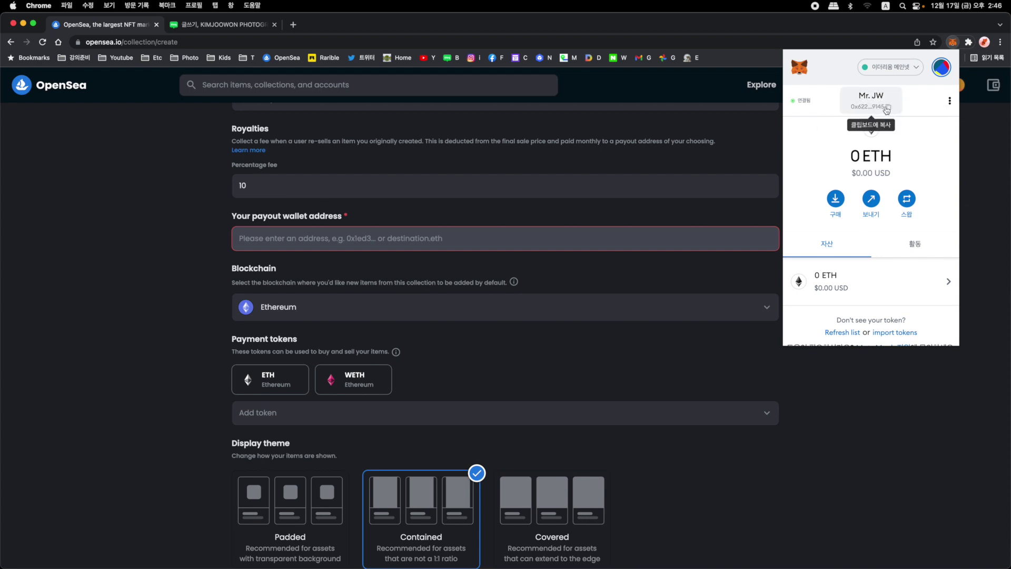
click(890, 109)
click(435, 241)
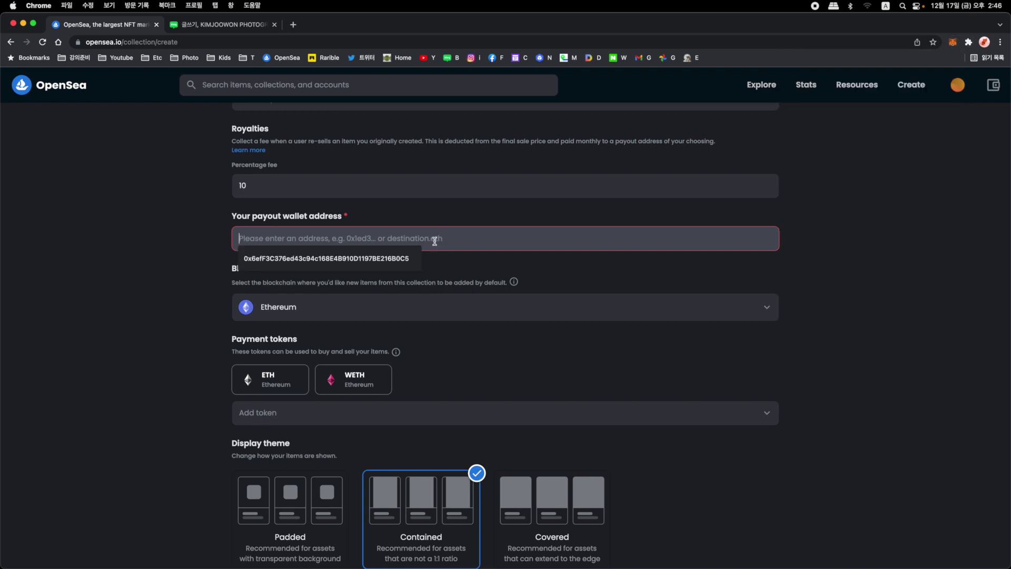
key(super+v)
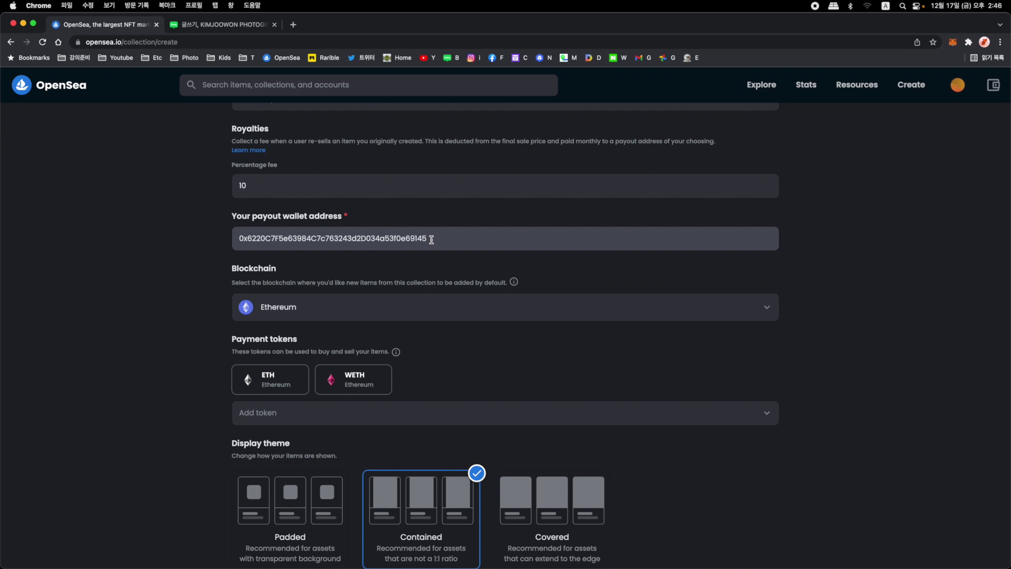
drag(429, 238, 213, 240)
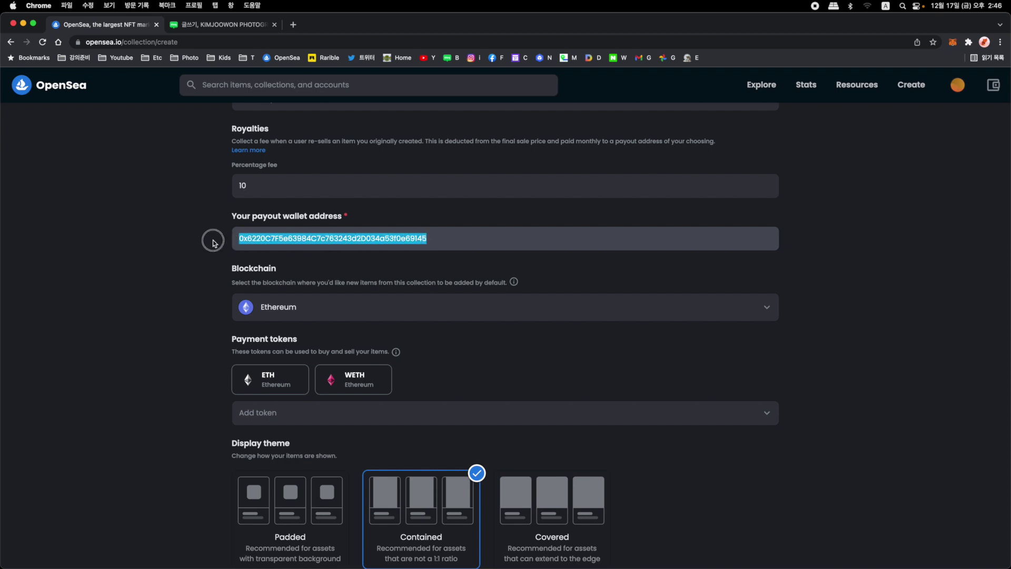
click(320, 238)
click(437, 239)
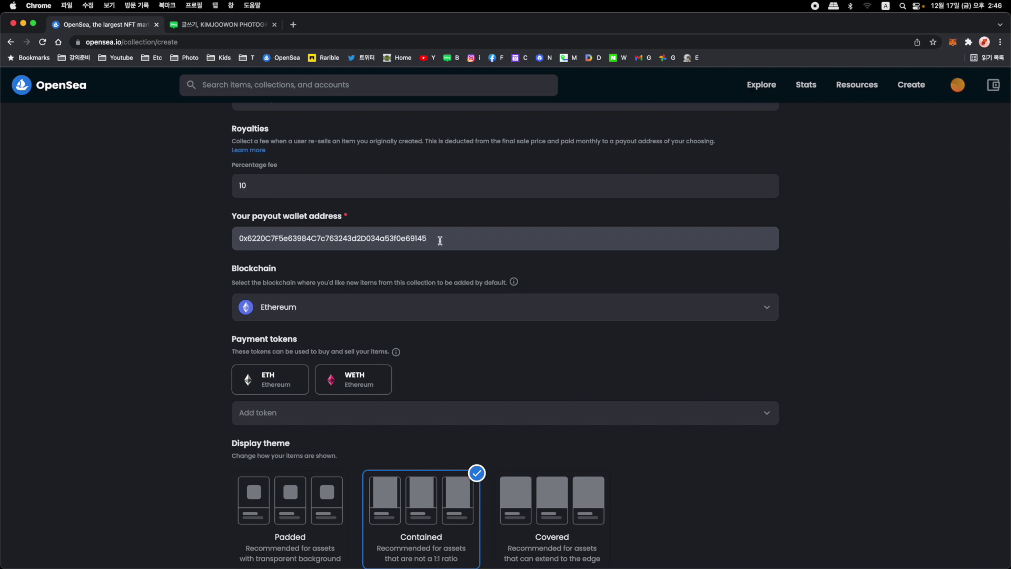
drag(428, 240, 211, 240)
click(387, 239)
Examine which blockchains the collection can use by default, leaving Ethereum selected
scroll(222, 298, down, 2)
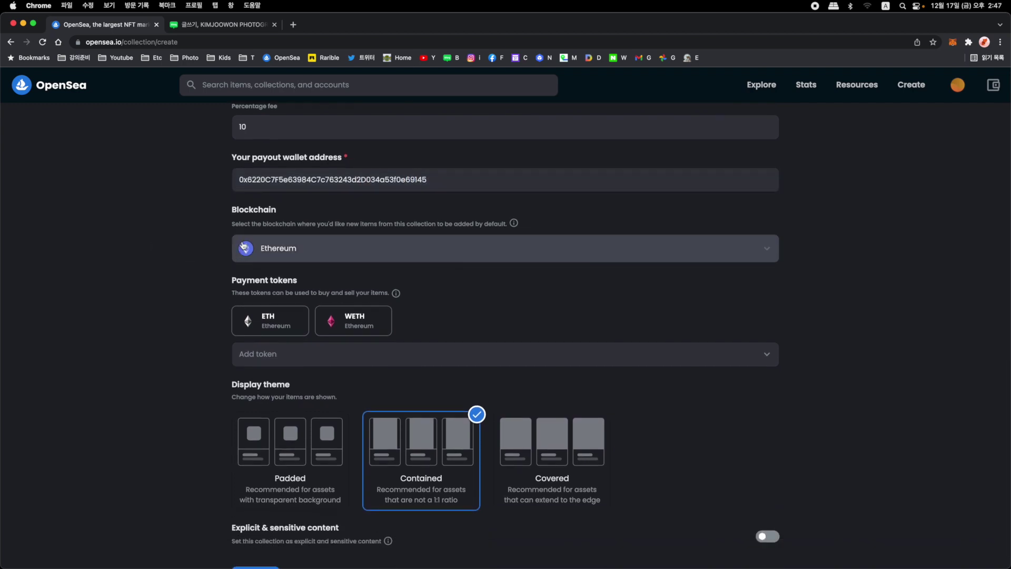
click(275, 250)
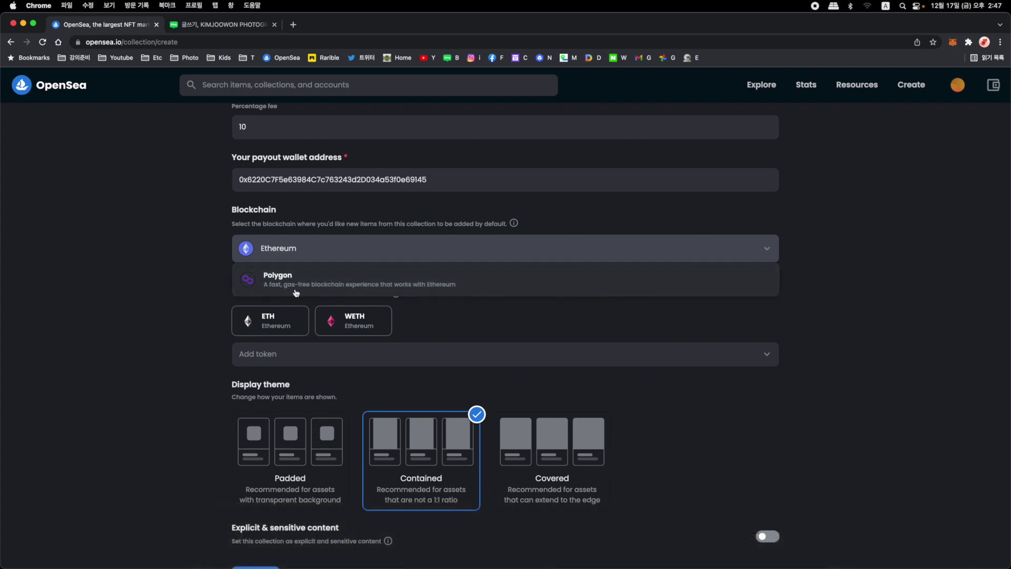
click(303, 219)
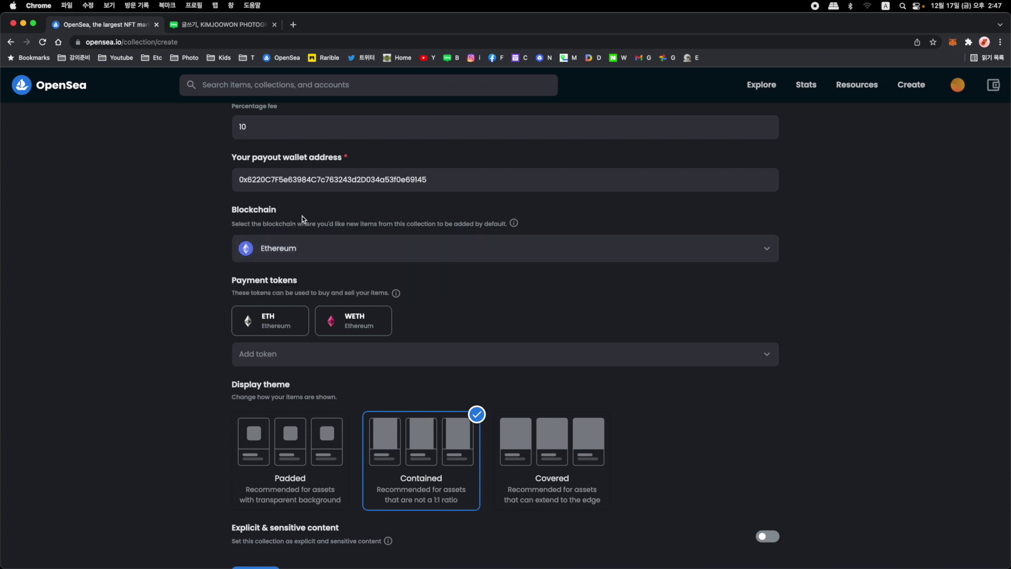
click(298, 257)
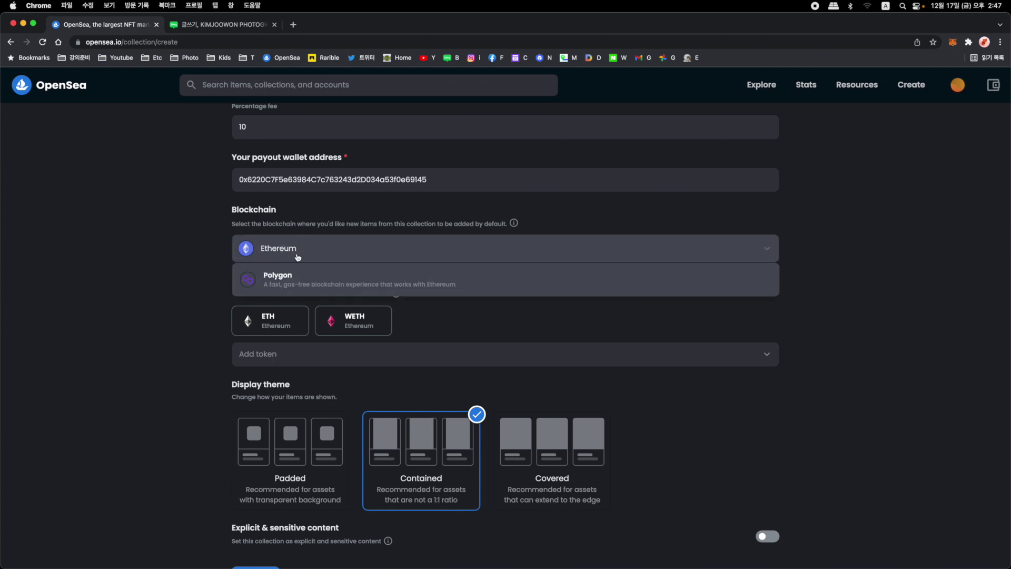
click(301, 219)
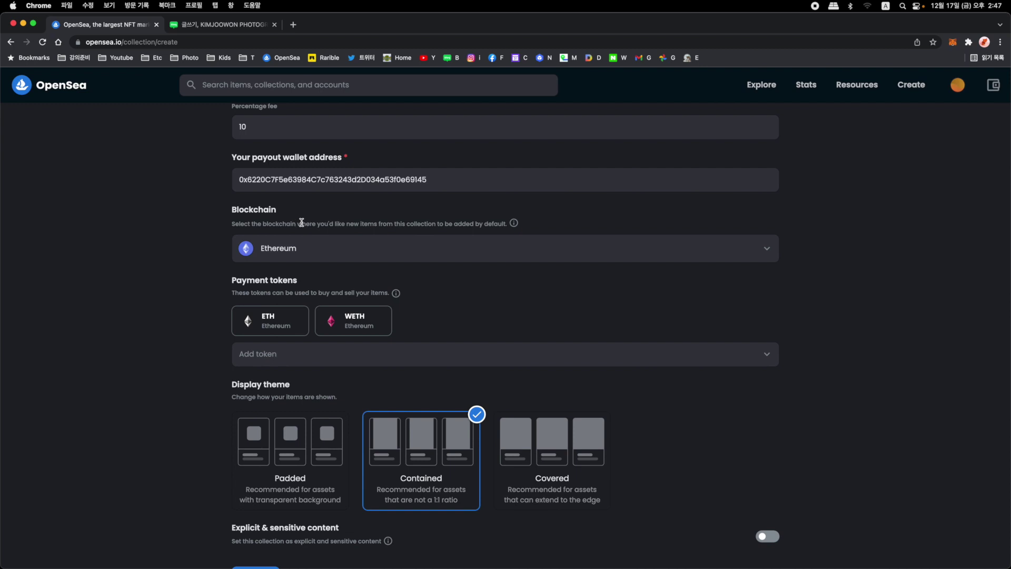
click(351, 251)
click(362, 215)
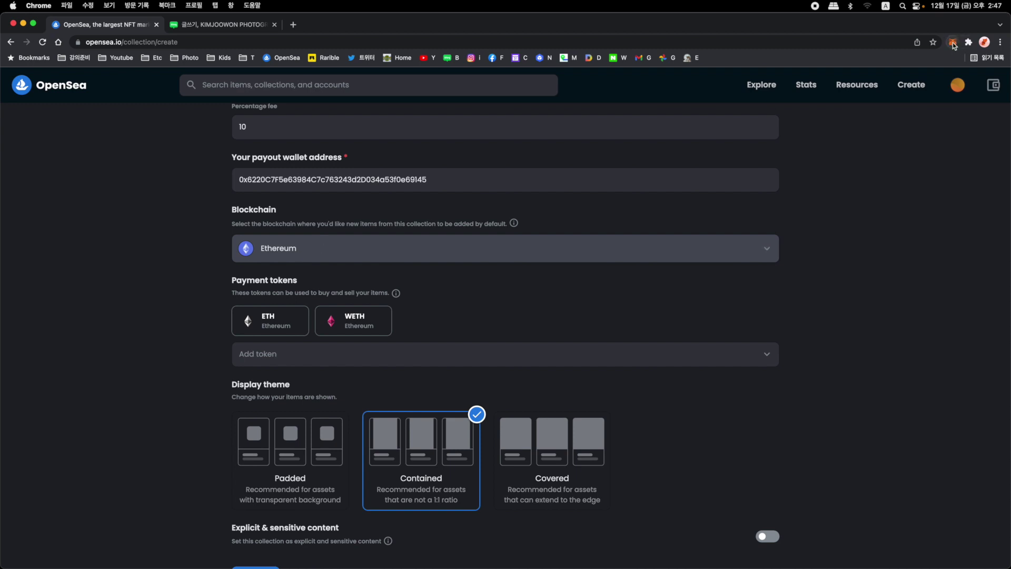
click(306, 253)
click(315, 220)
Switch the default blockchain between Polygon and Ethereum twice to compare their payment tokens, ending on Ethereum
click(298, 252)
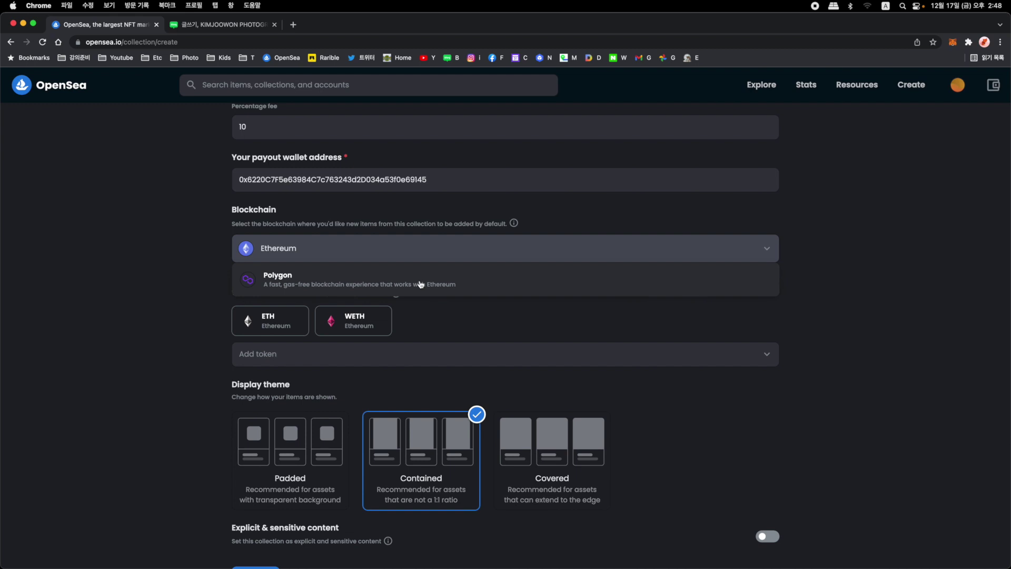
click(301, 283)
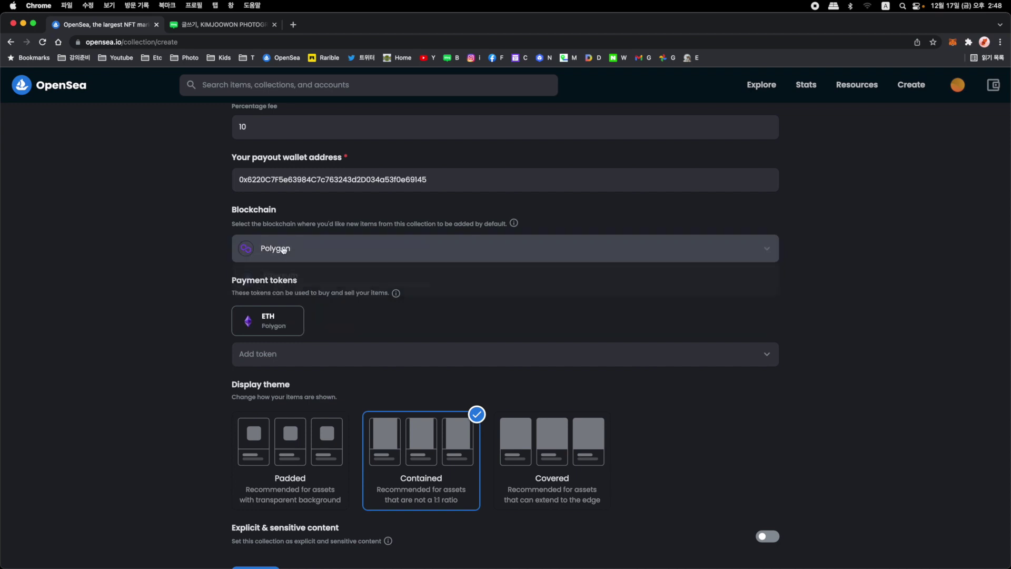
click(283, 250)
click(279, 274)
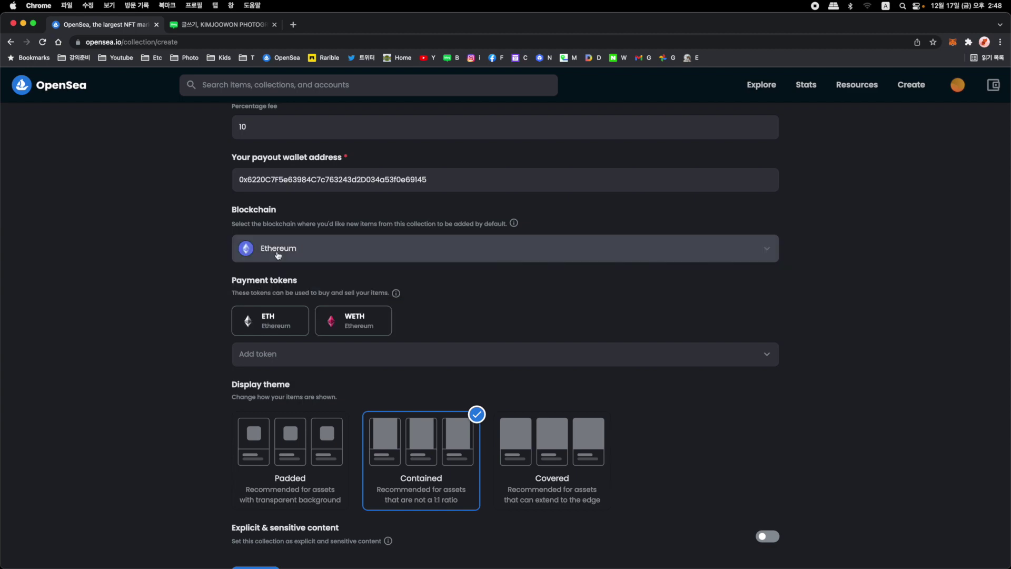
scroll(278, 253, up, 5)
scroll(278, 254, down, 6)
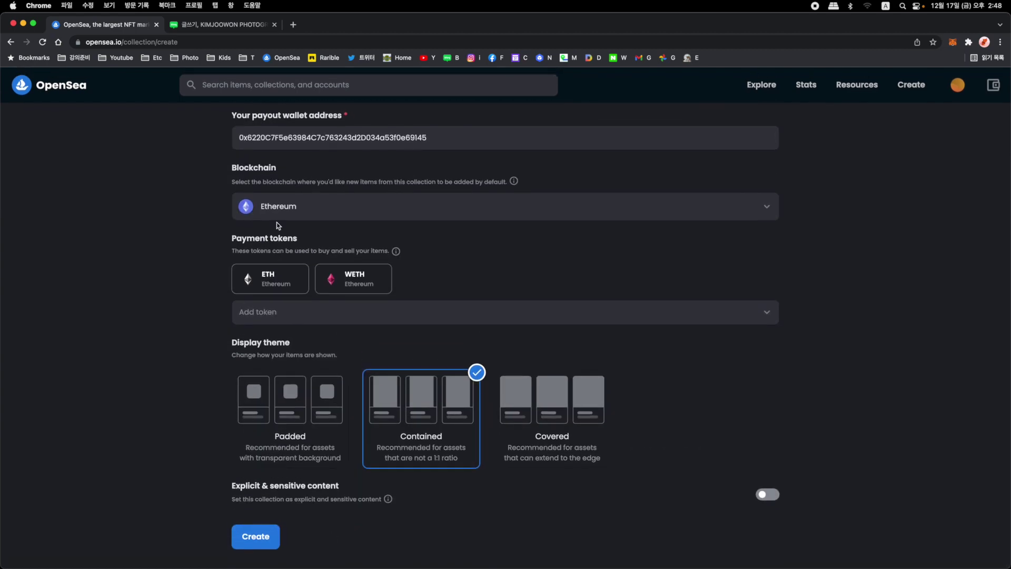
click(273, 212)
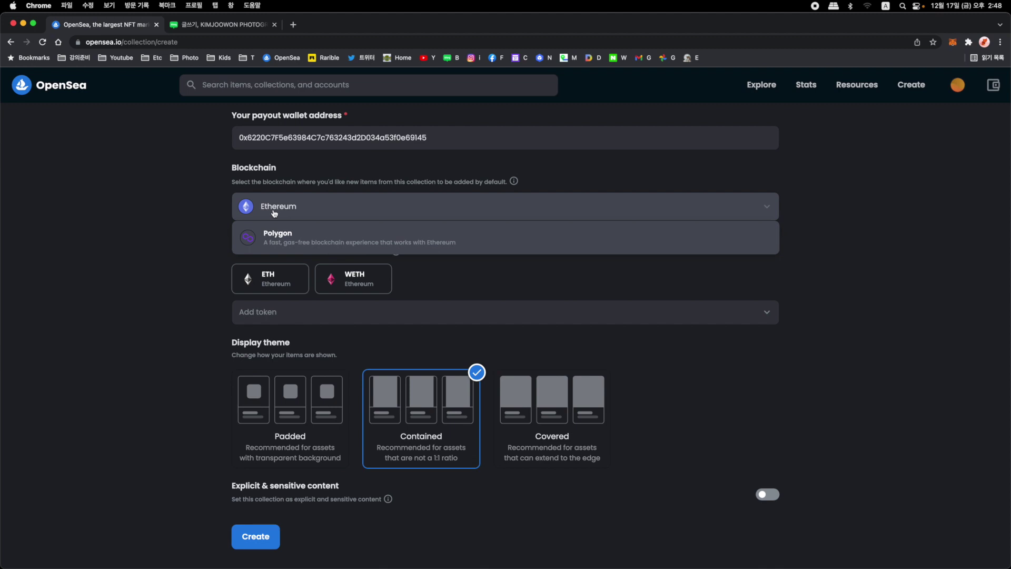
click(298, 243)
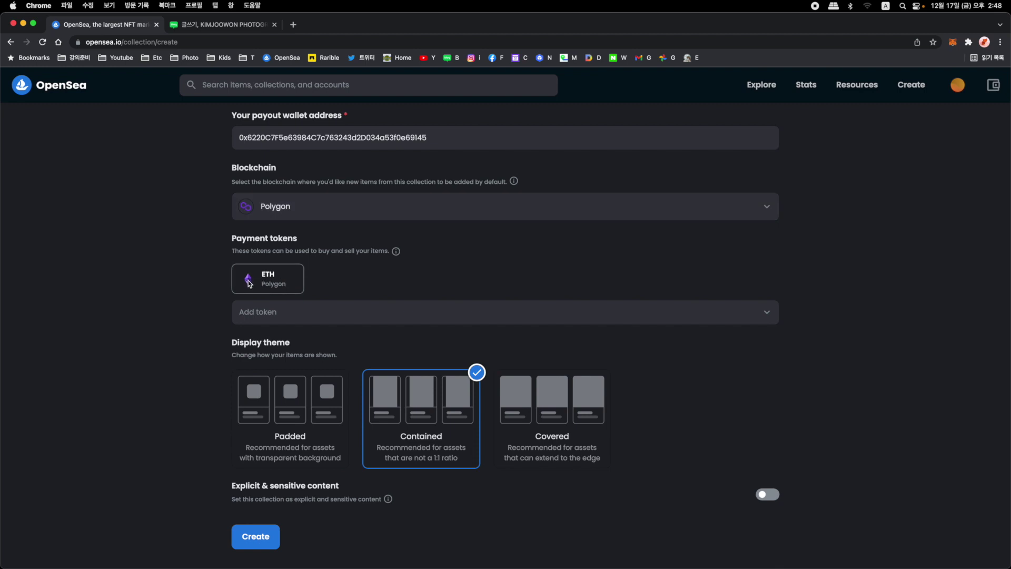
click(284, 217)
click(283, 236)
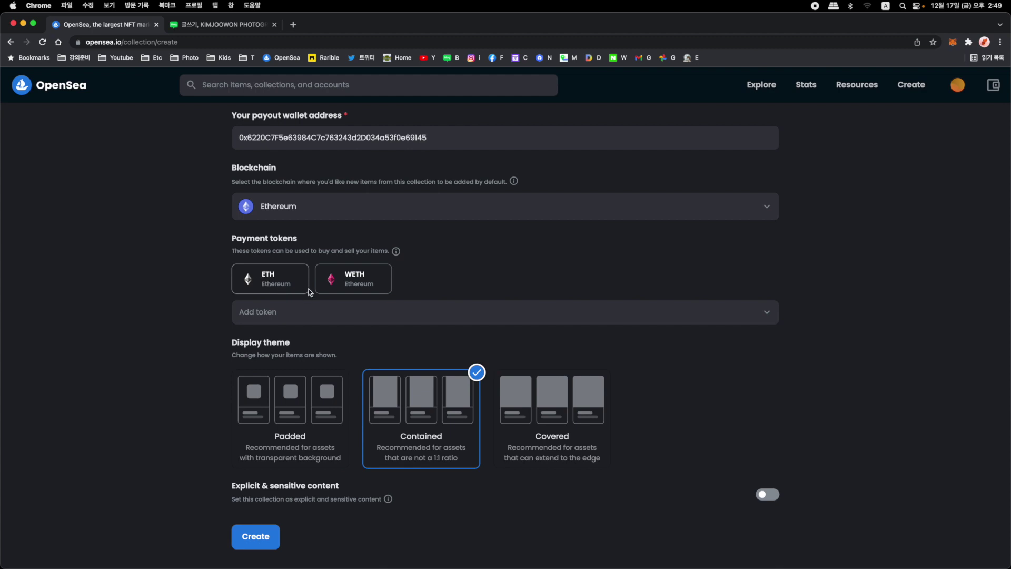
Set the collection's default blockchain to Polygon and check the option for adding another payment token
click(266, 208)
click(281, 246)
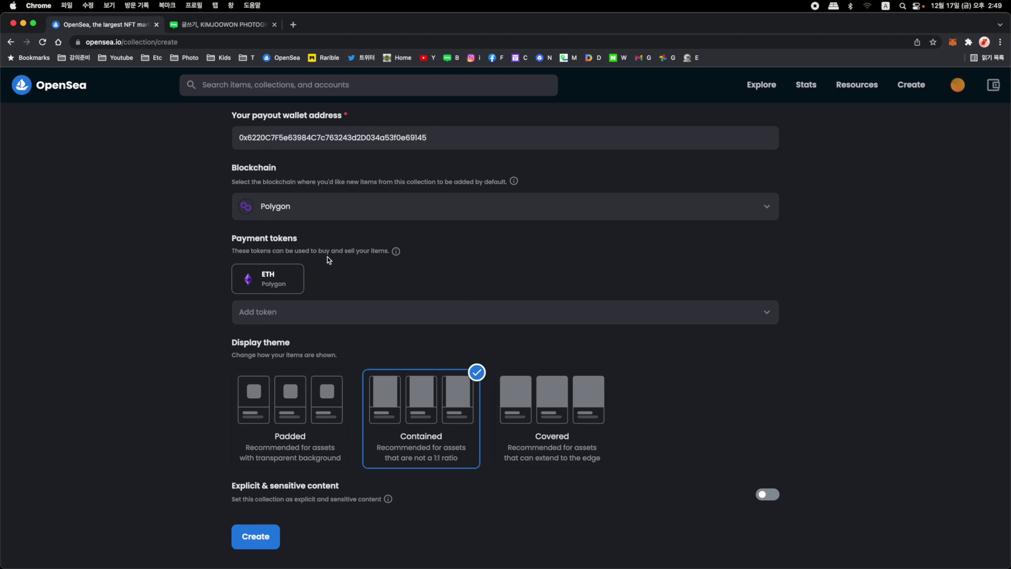
click(331, 312)
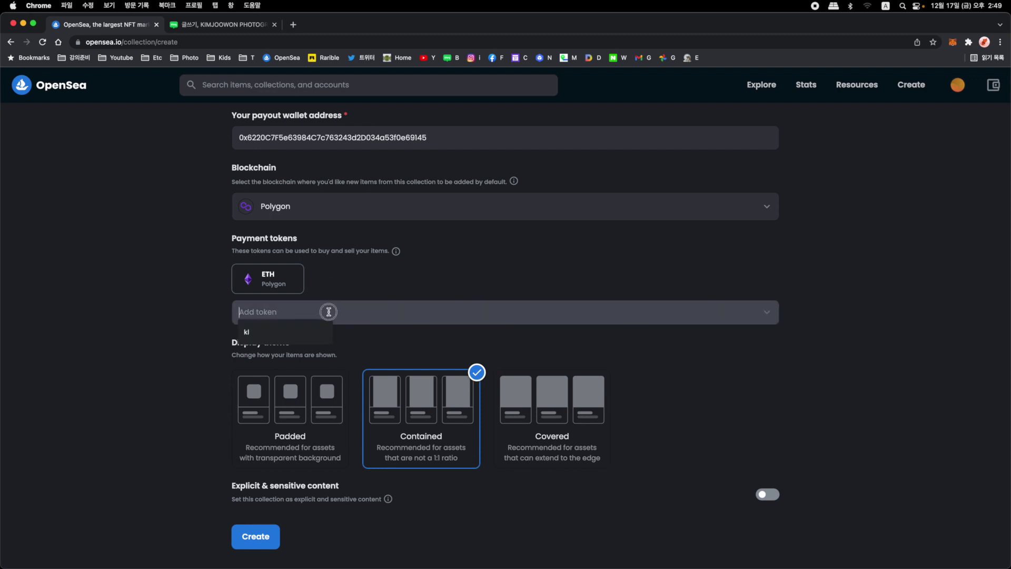
click(581, 269)
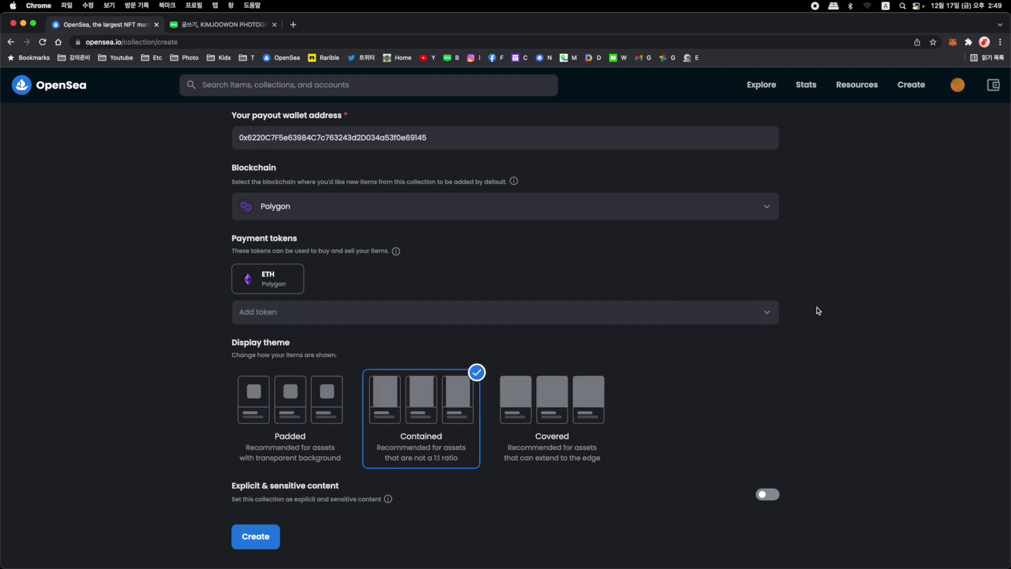
Add DAI, USDC and REVV as accepted payment tokens for the Polygon collection
click(747, 312)
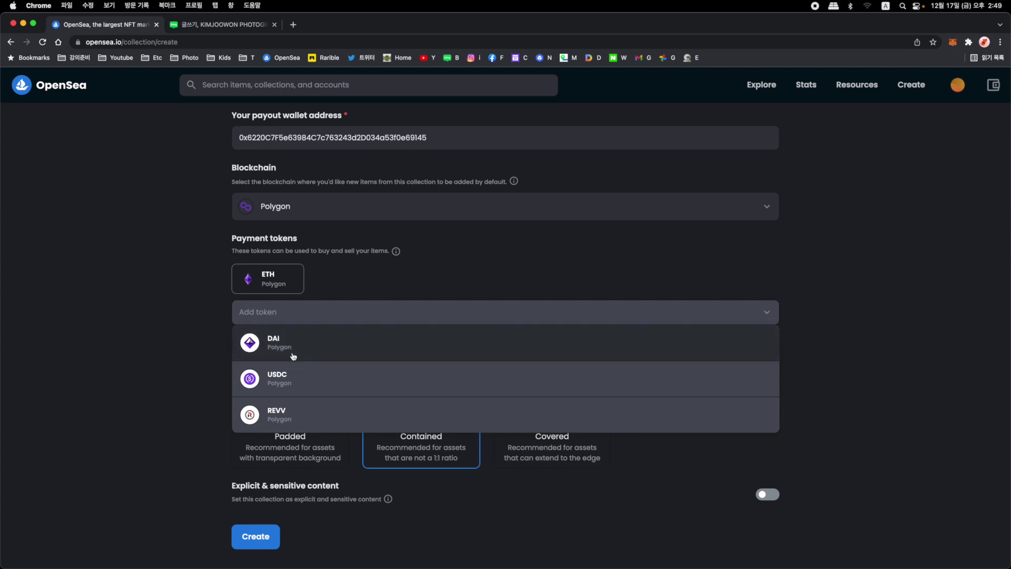
click(294, 352)
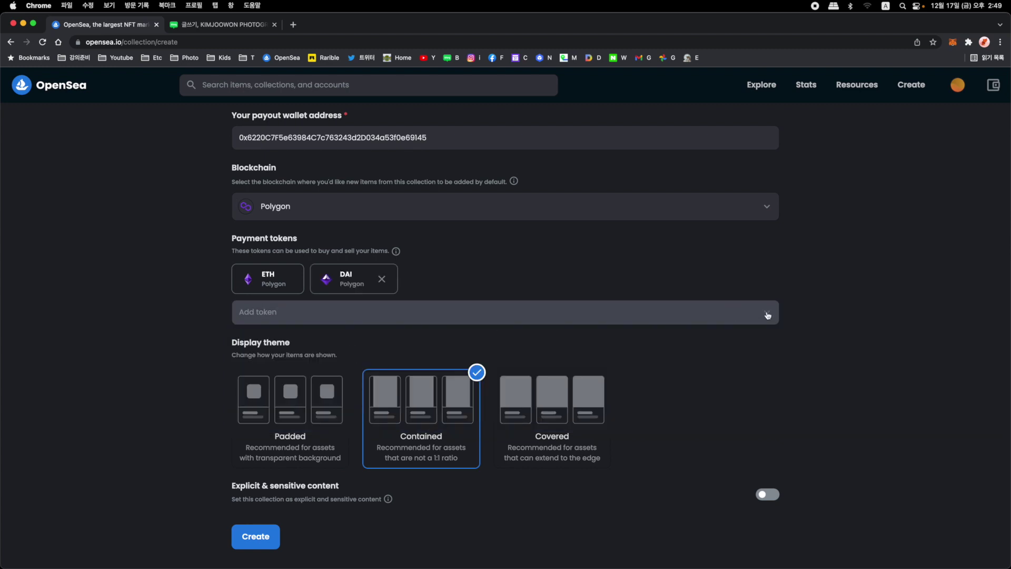
click(740, 311)
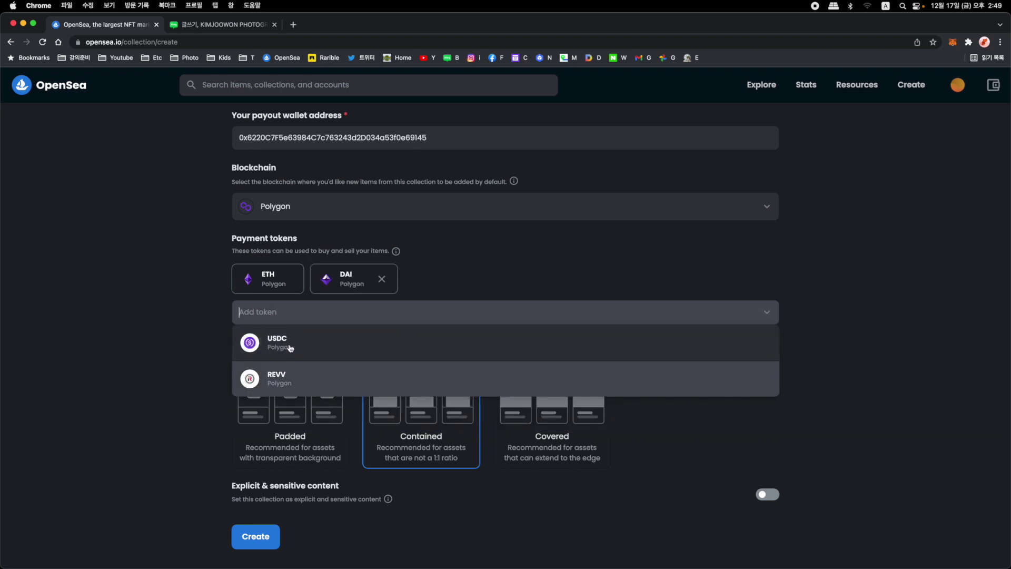
click(290, 348)
click(758, 317)
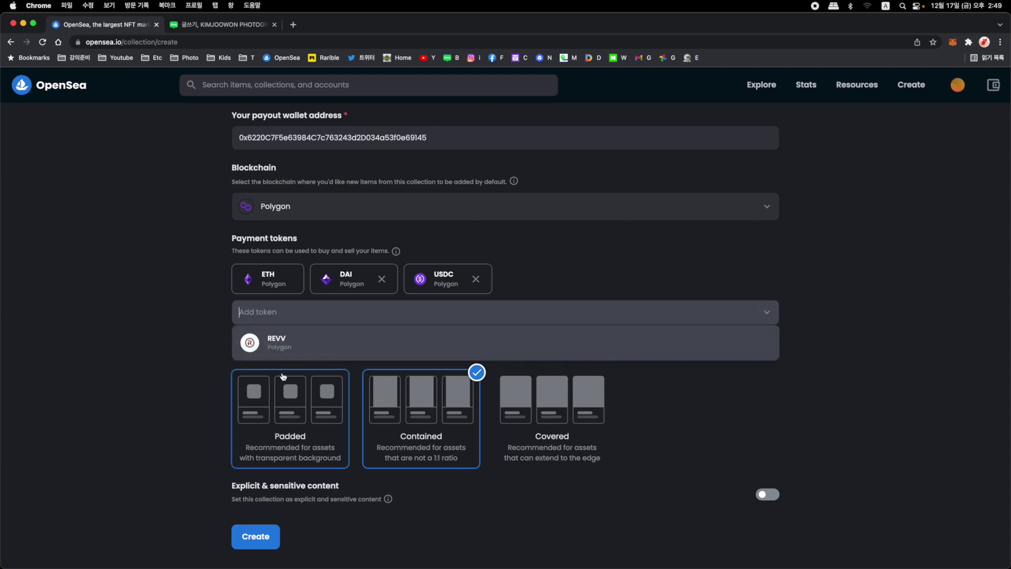
click(279, 346)
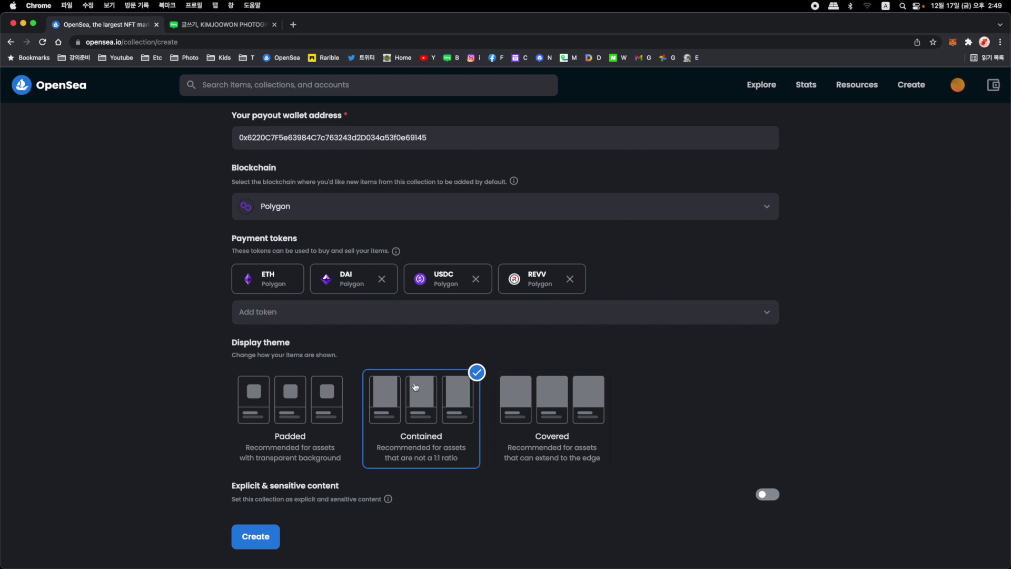
Compare the Covered display theme with Contained, ending on Contained, and review the filled-in collection form
click(530, 397)
click(427, 398)
scroll(671, 390, up, 10)
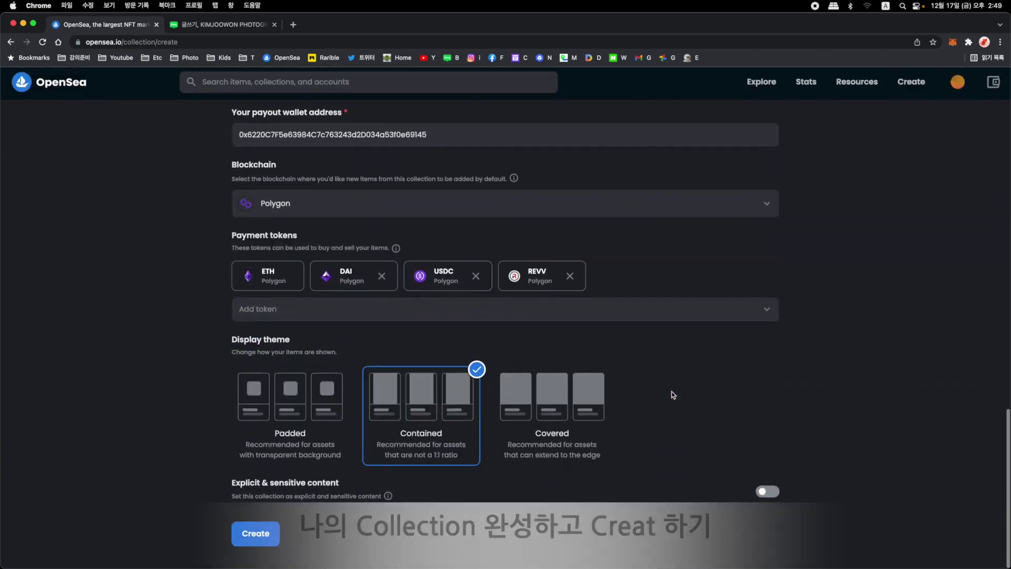
scroll(671, 391, up, 15)
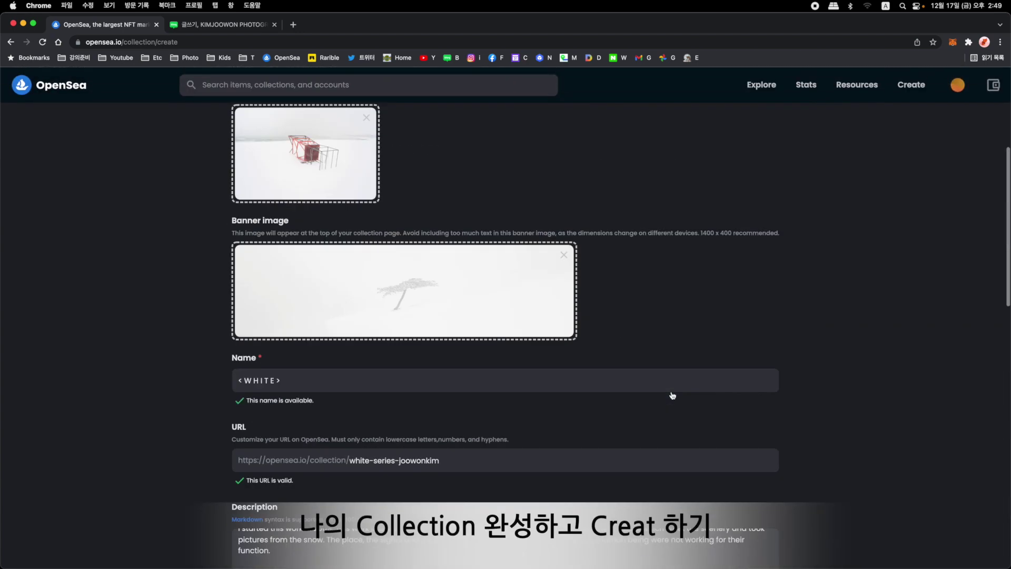
scroll(449, 208, down, 20)
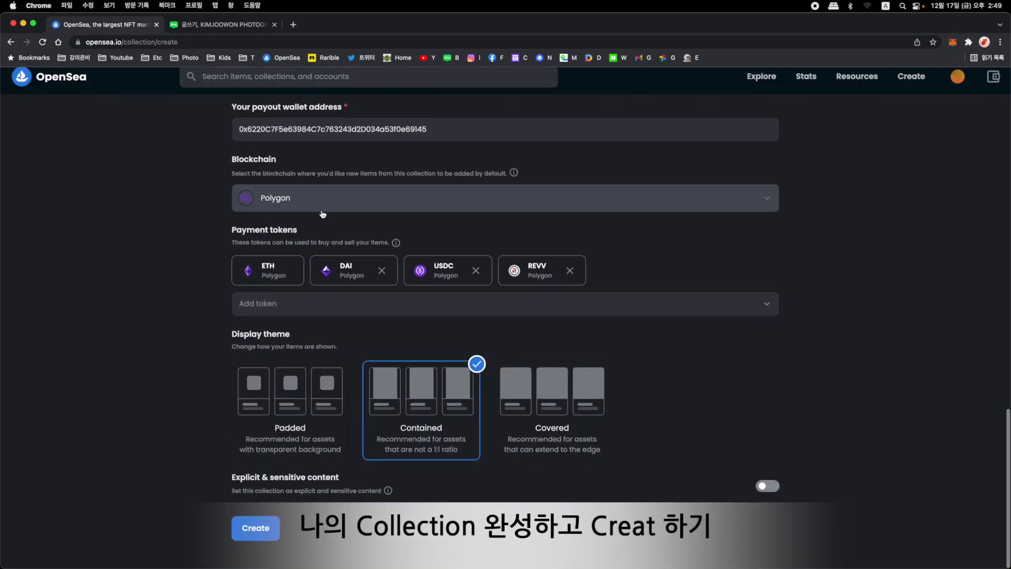
Create the < W H I T E > collection from the completed collection form
click(262, 542)
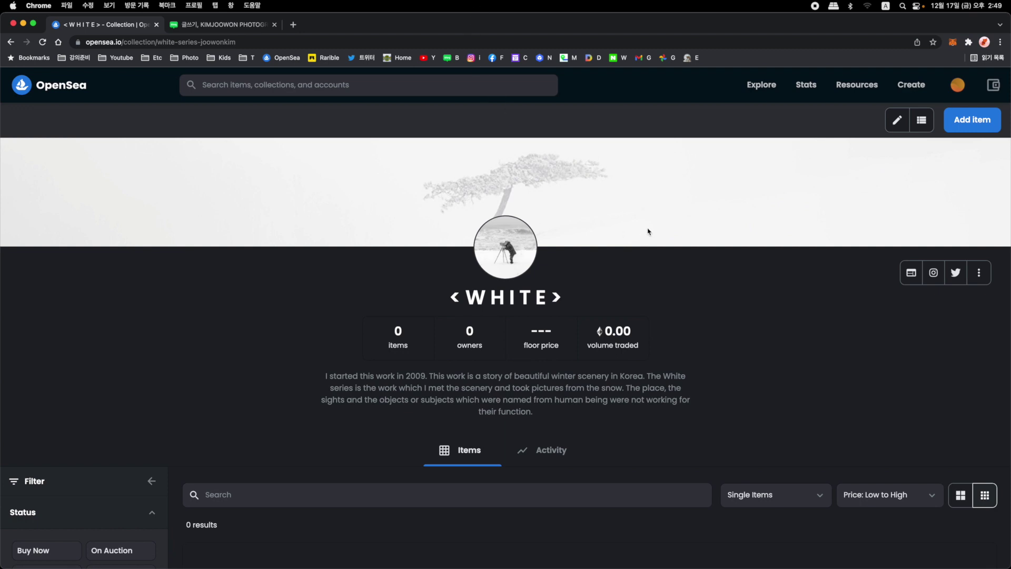
scroll(648, 232, down, 3)
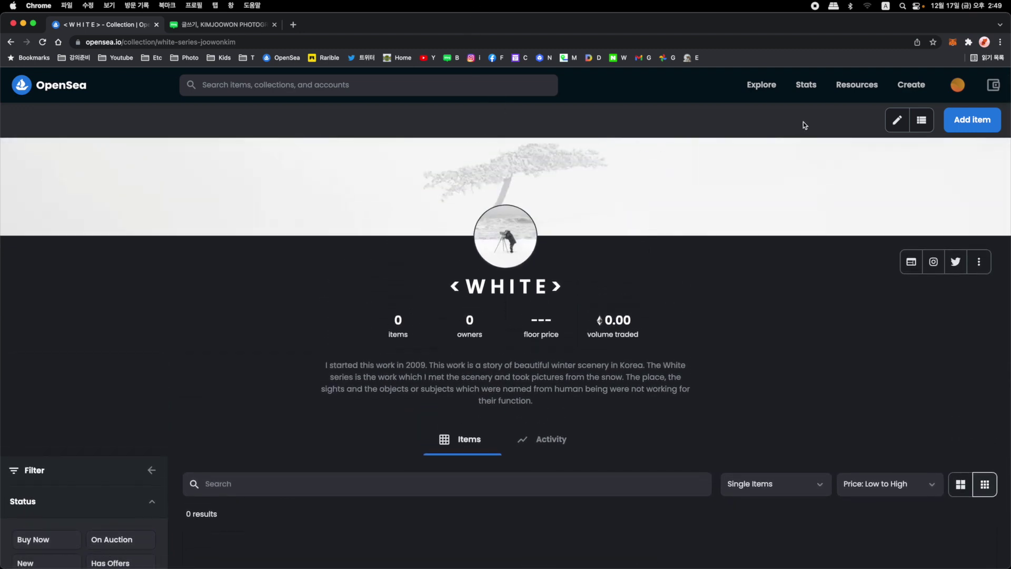
Go to the account profile and set Profile.jpg from the opensea folder as the profile picture
mouse_move(953, 84)
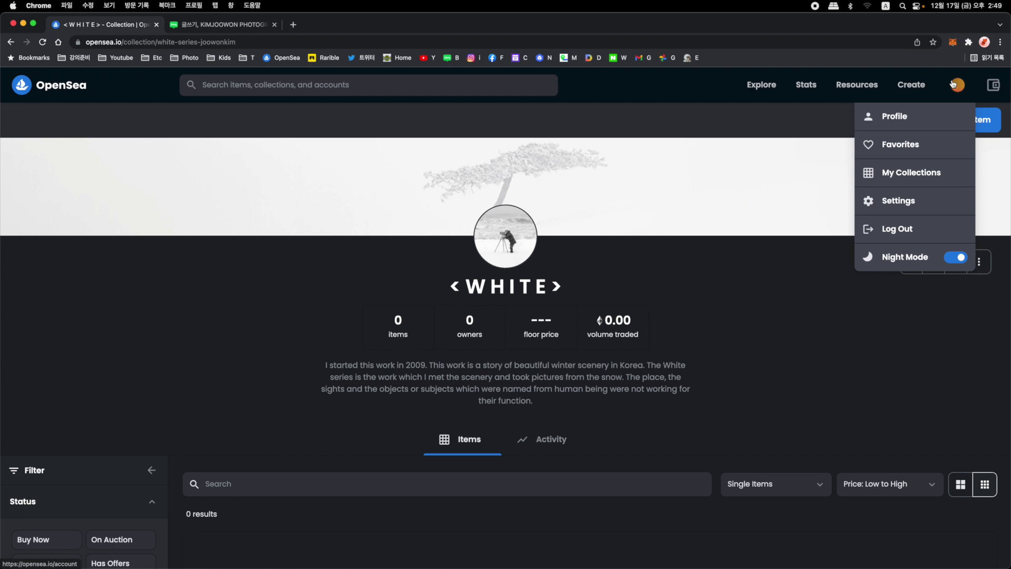
click(916, 119)
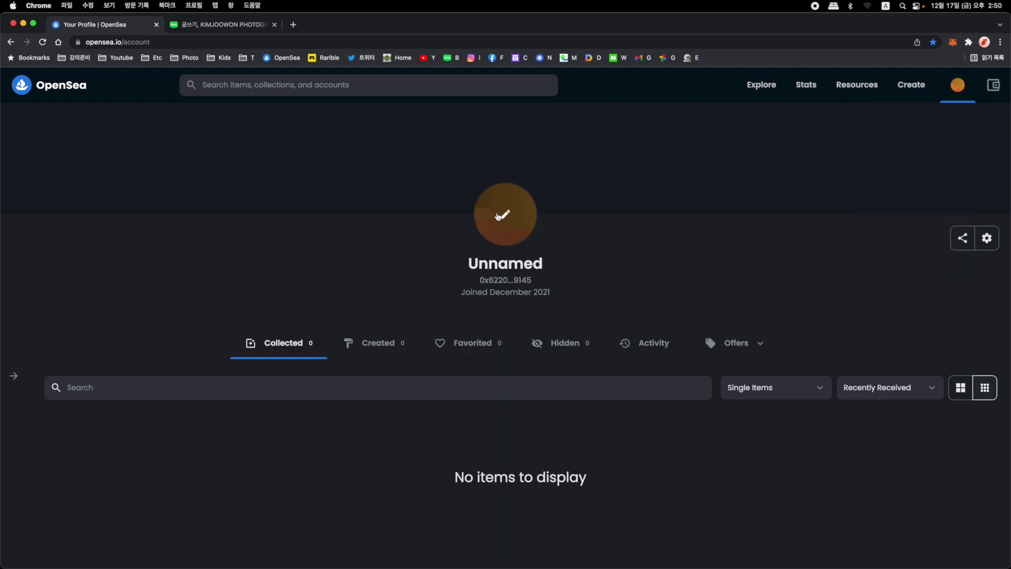
click(509, 215)
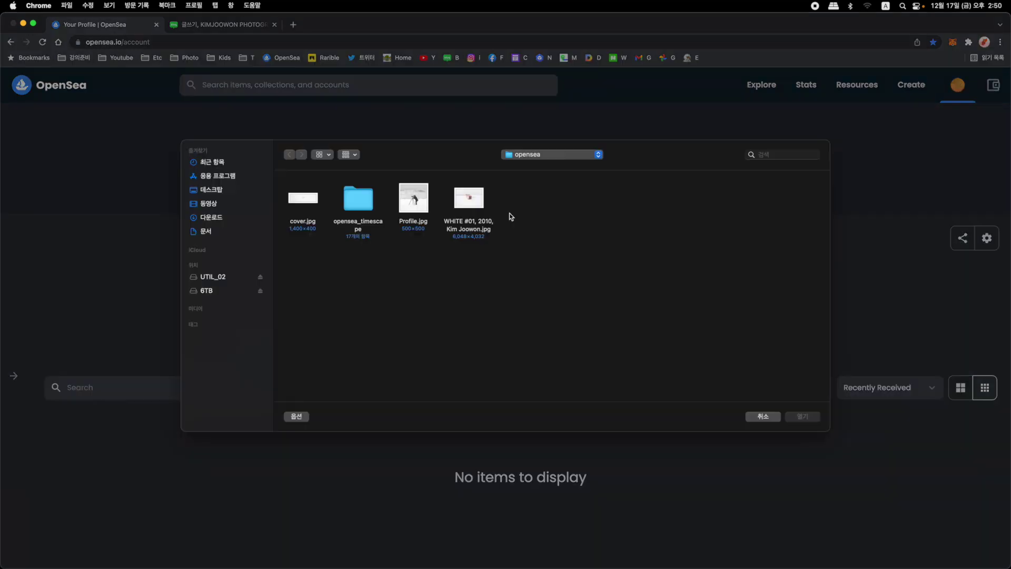
click(415, 204)
double_click(415, 205)
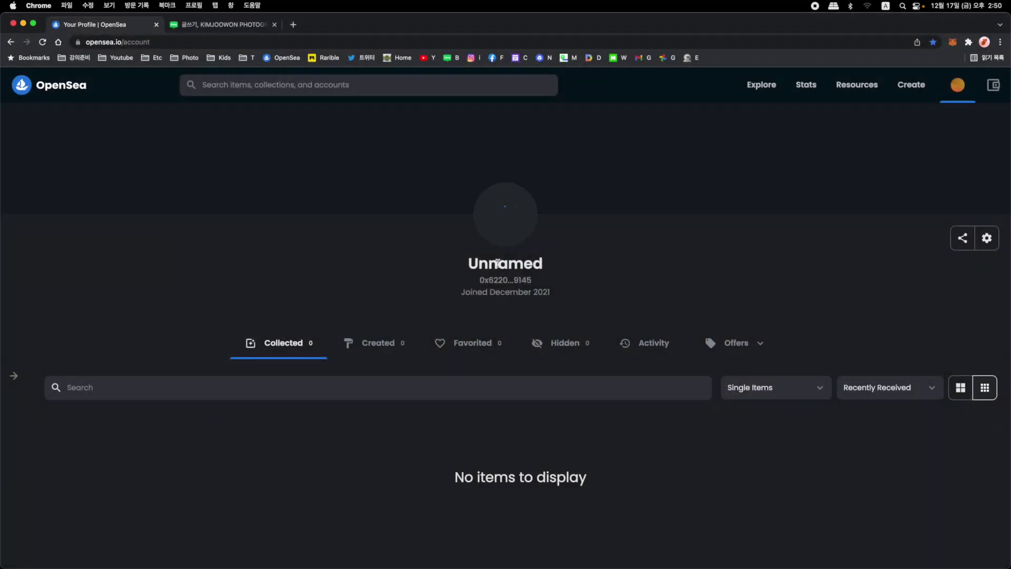
click(509, 154)
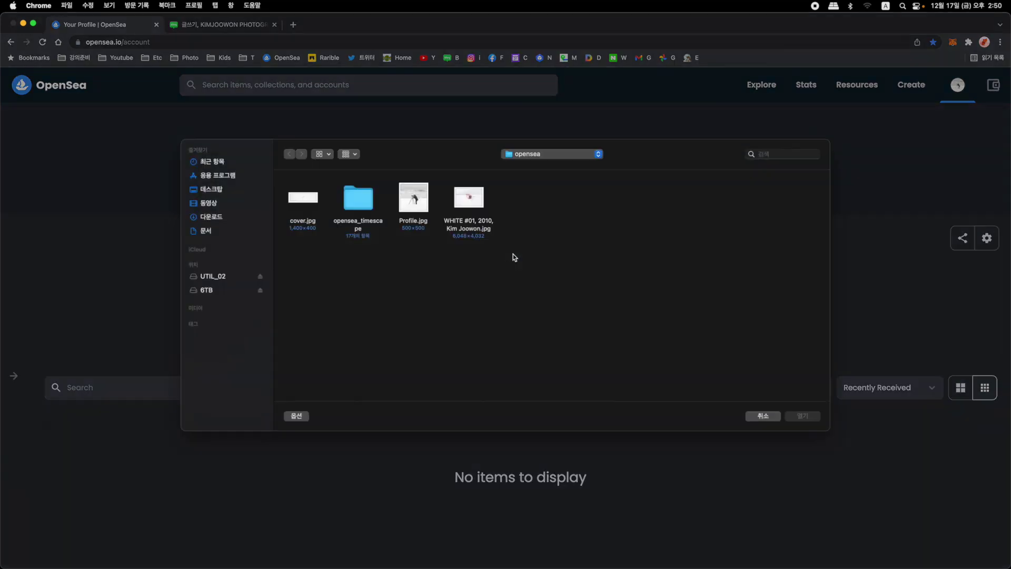
key(Escape)
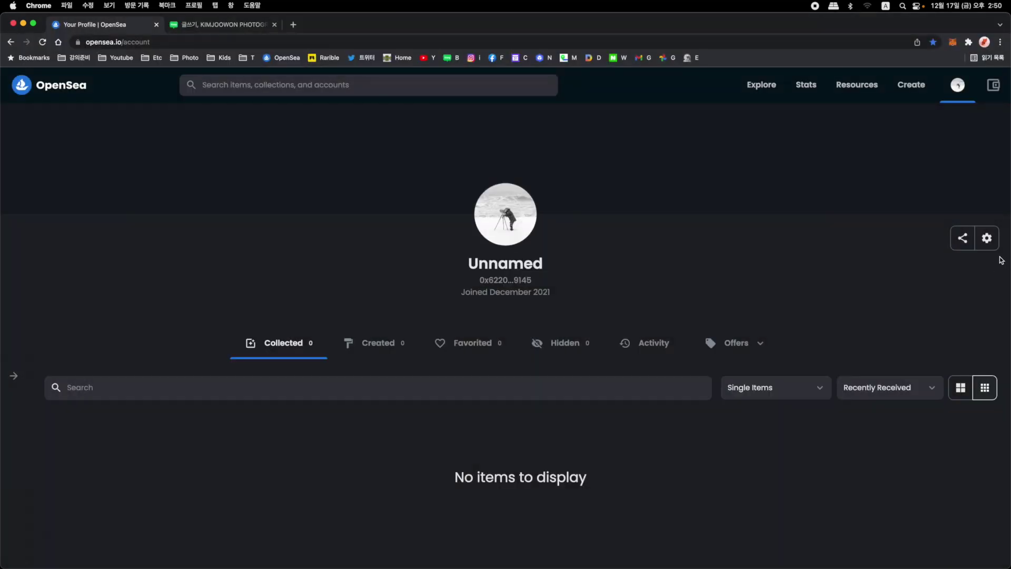
Open the profile settings and enter the artist's full name, joined by a hyphen, as the username
mouse_move(957, 85)
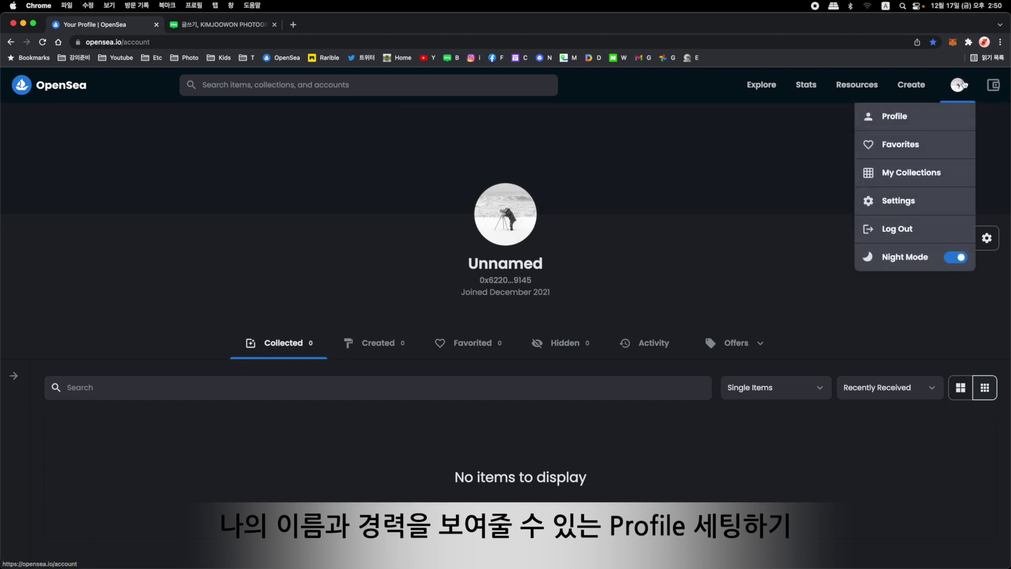
click(988, 239)
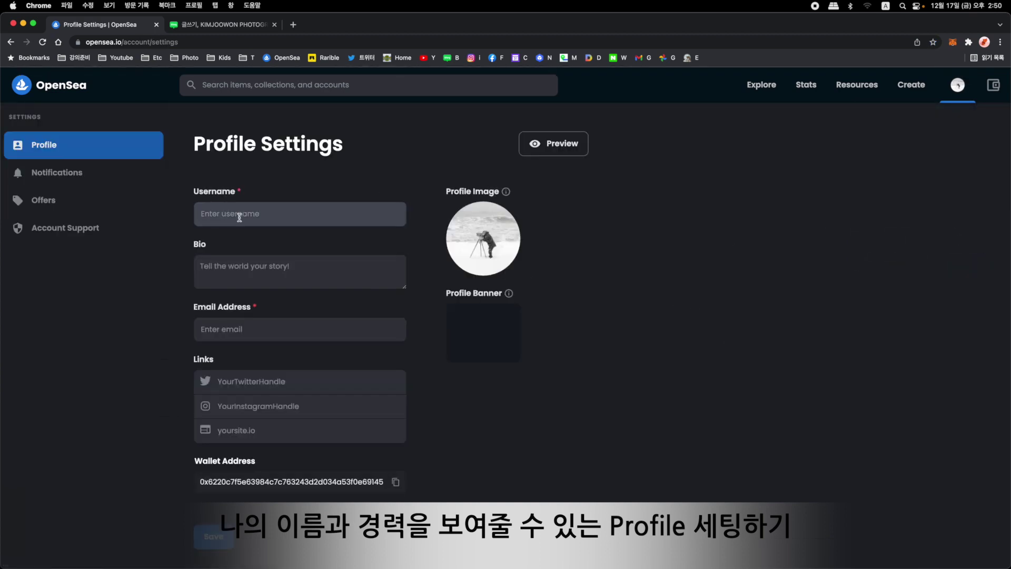
click(240, 215)
text(Joowon kim)
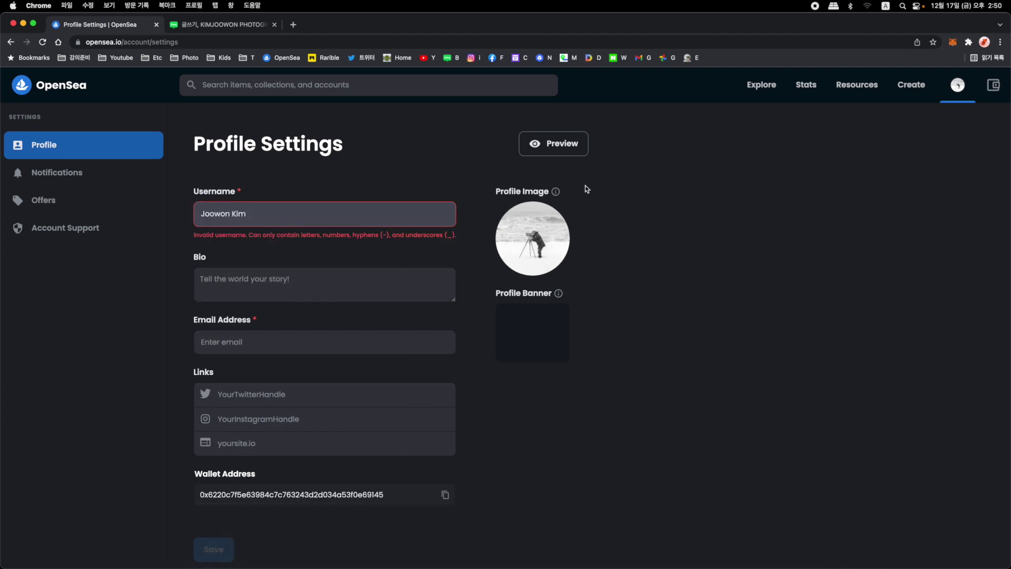
click(324, 342)
Copy the English artist introduction from the blog post into the bio, keeping only its first two sentences
click(221, 25)
drag(267, 277, 644, 292)
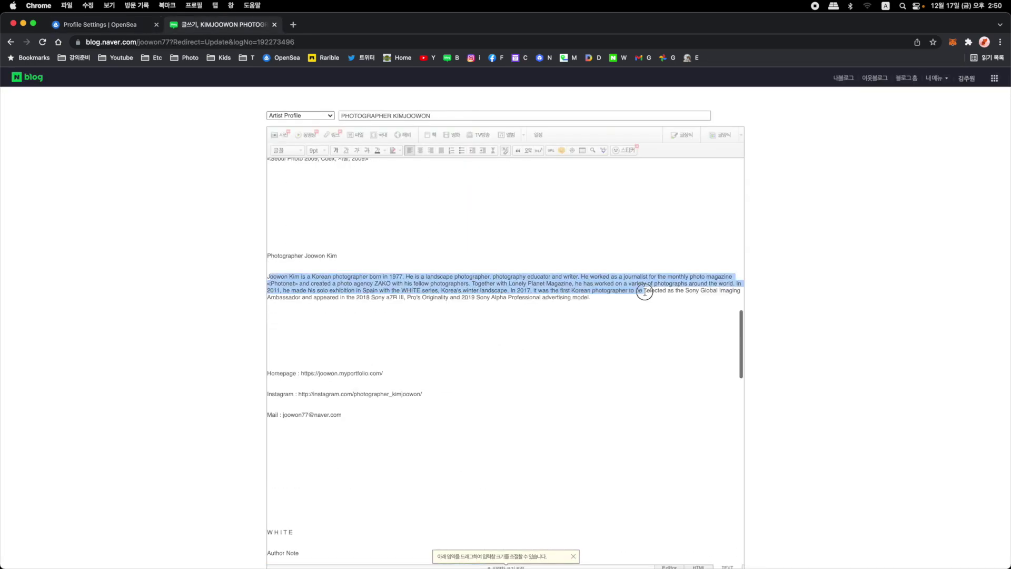
drag(645, 292, 591, 298)
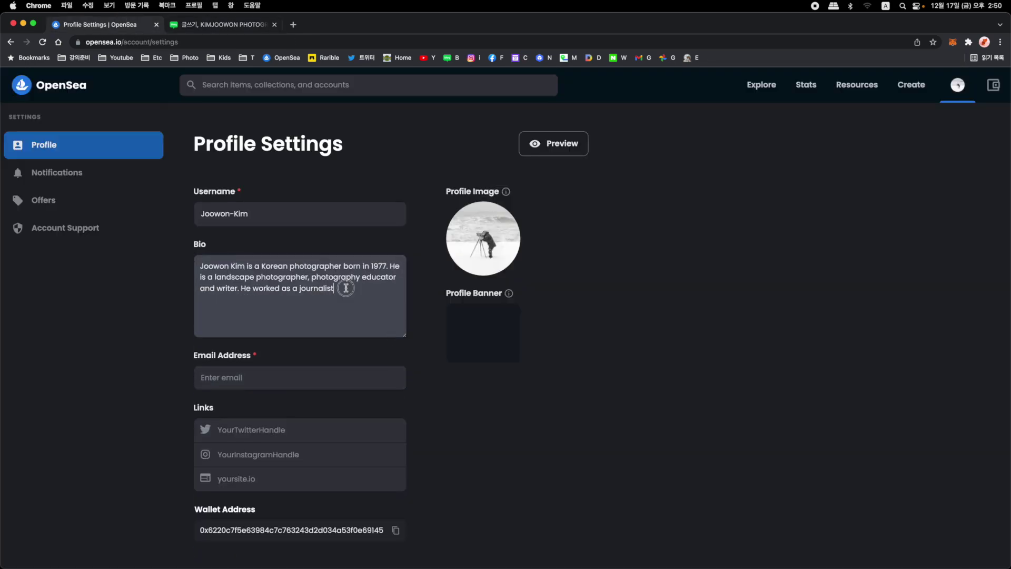
drag(345, 287, 239, 289)
key(BackSpace)
Fill in the account's email address and the Twitter, Instagram and website links, and save the profile
click(300, 333)
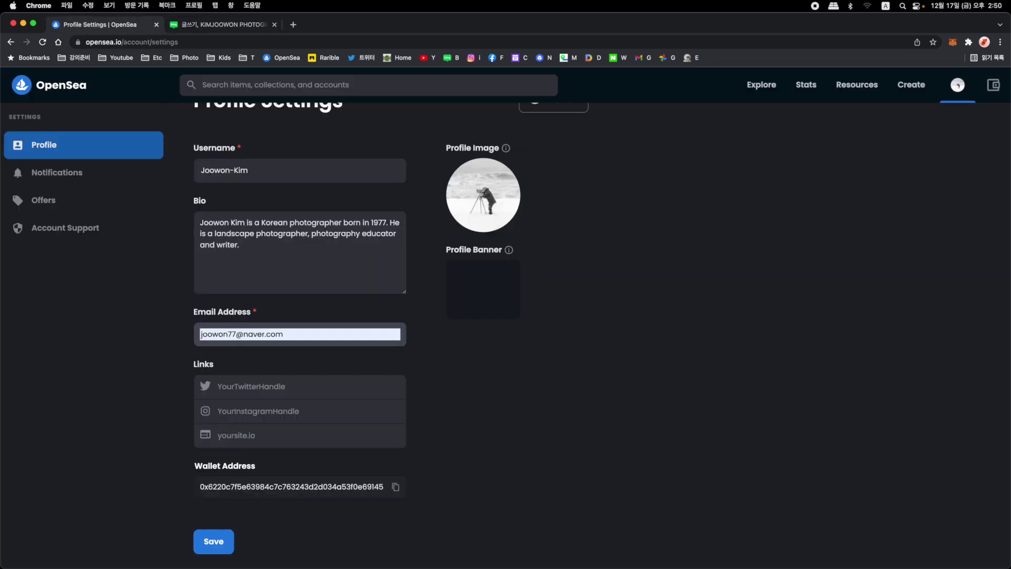
click(253, 386)
click(253, 408)
click(396, 486)
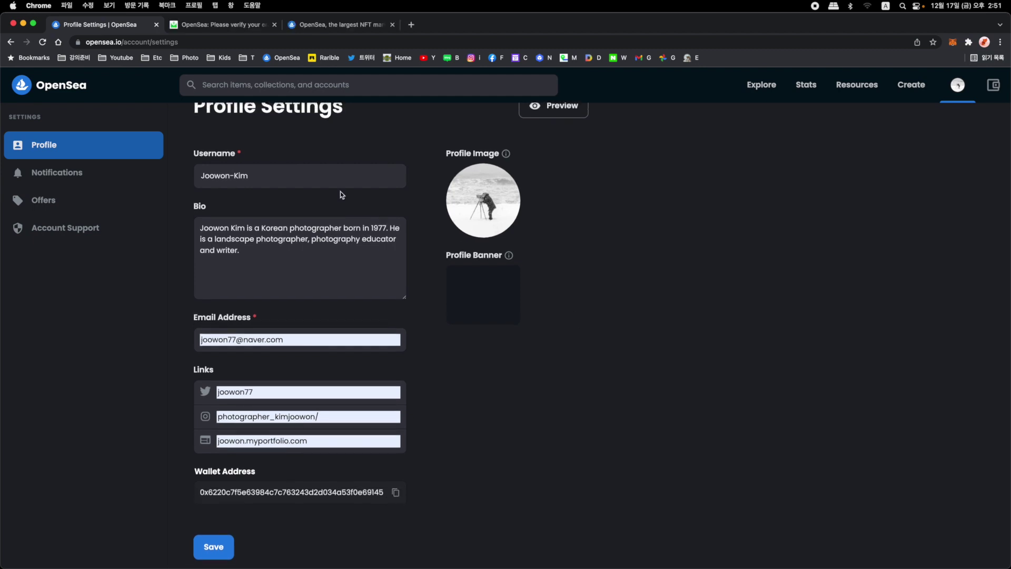
click(213, 546)
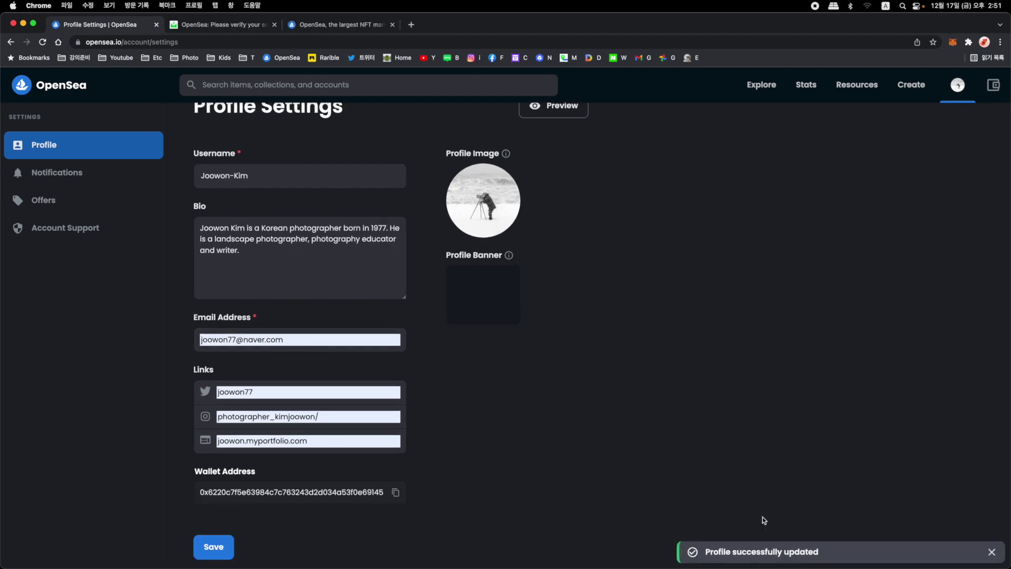
Open the account's profile page and check the saved username, links and bio
click(961, 84)
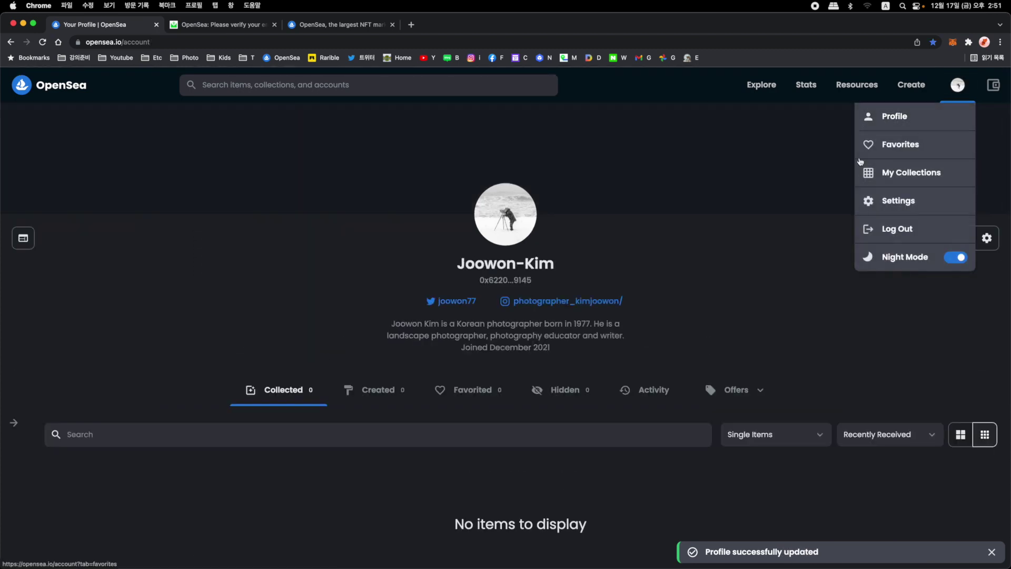
scroll(525, 295, down, 2)
scroll(525, 295, up, 2)
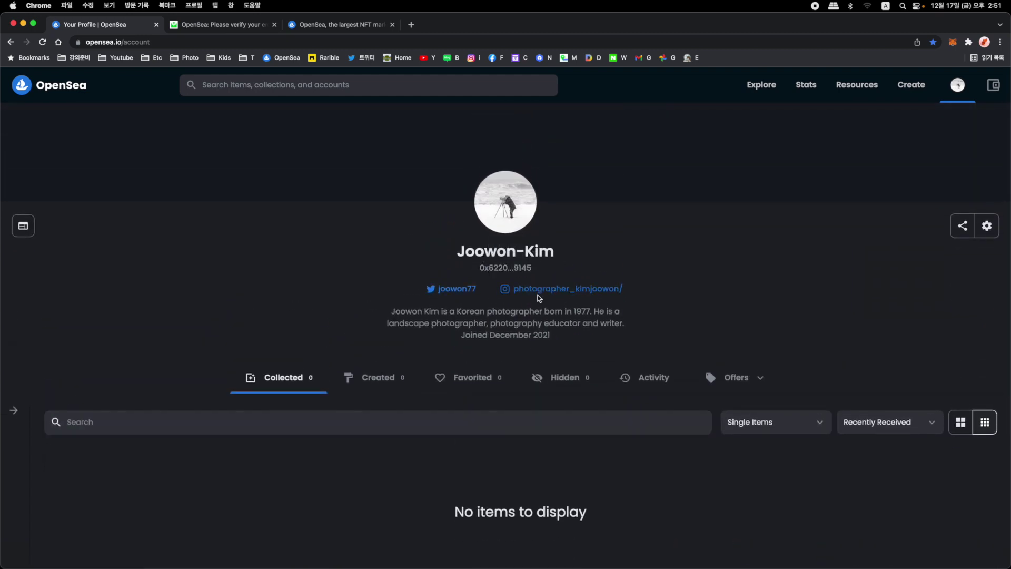
mouse_move(406, 191)
Open the < W H I T E > collection from My Collections and look over its page
mouse_move(958, 85)
click(917, 177)
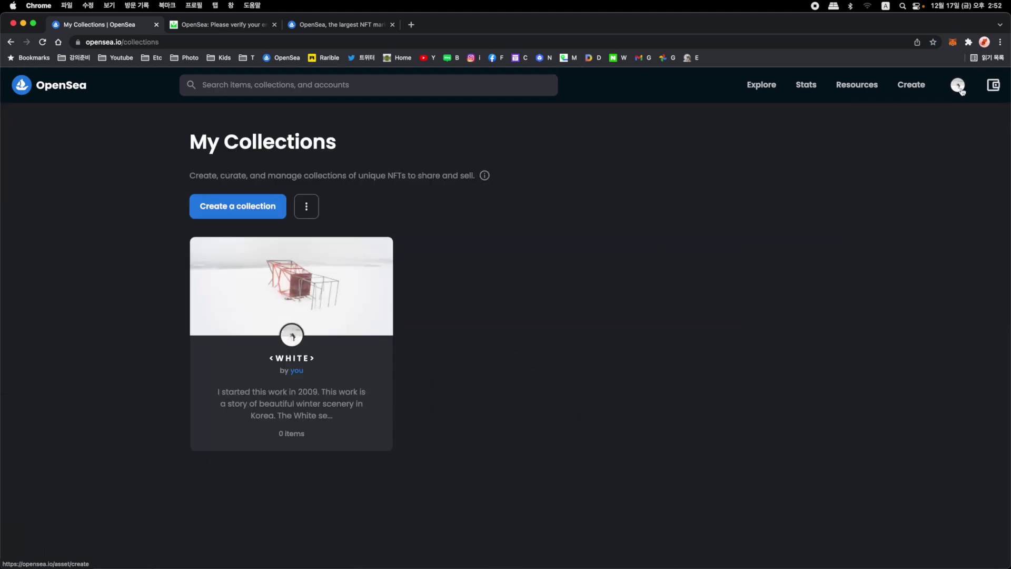
mouse_move(958, 84)
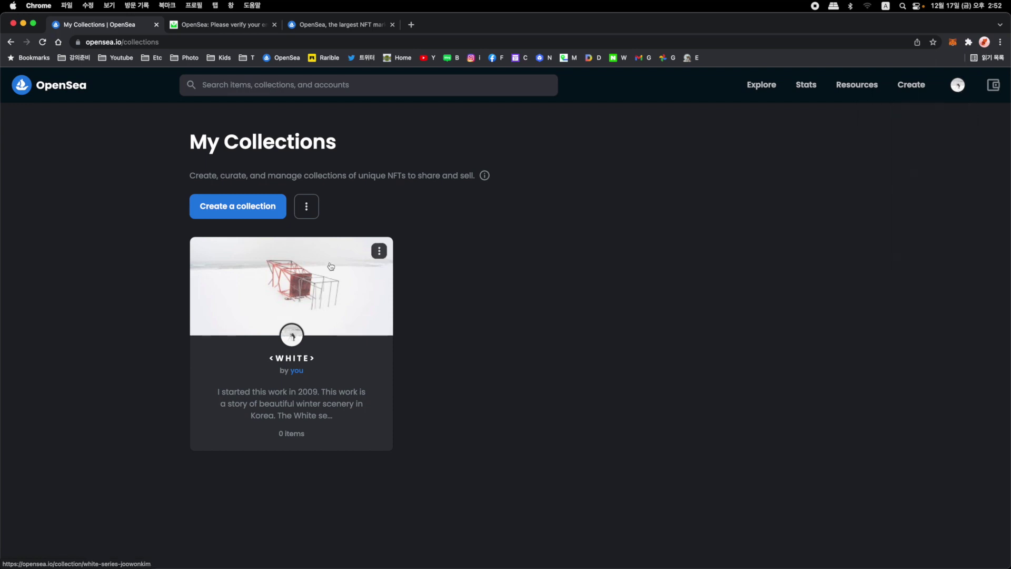
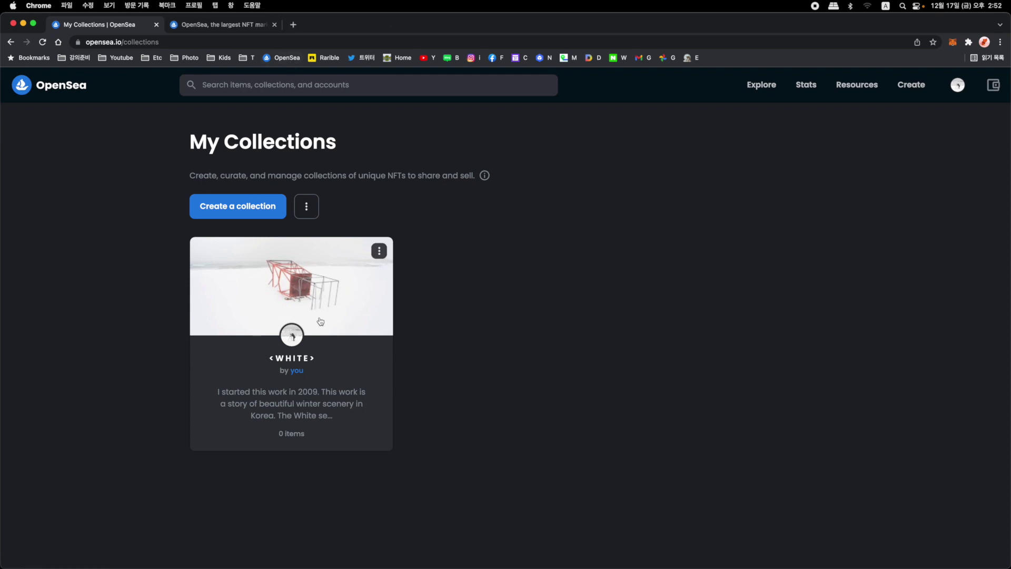
click(310, 274)
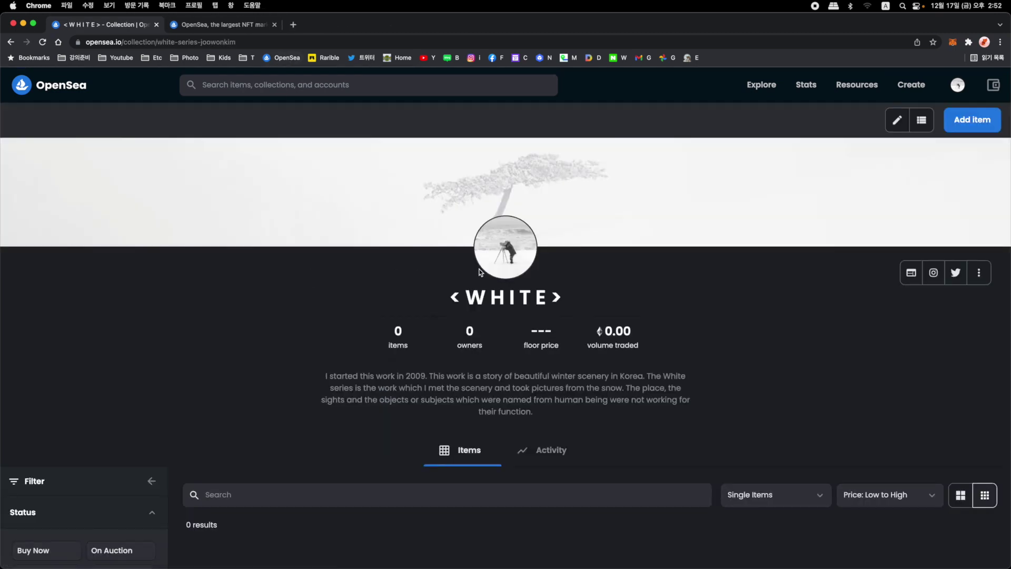
scroll(479, 269, down, 3)
scroll(479, 266, up, 5)
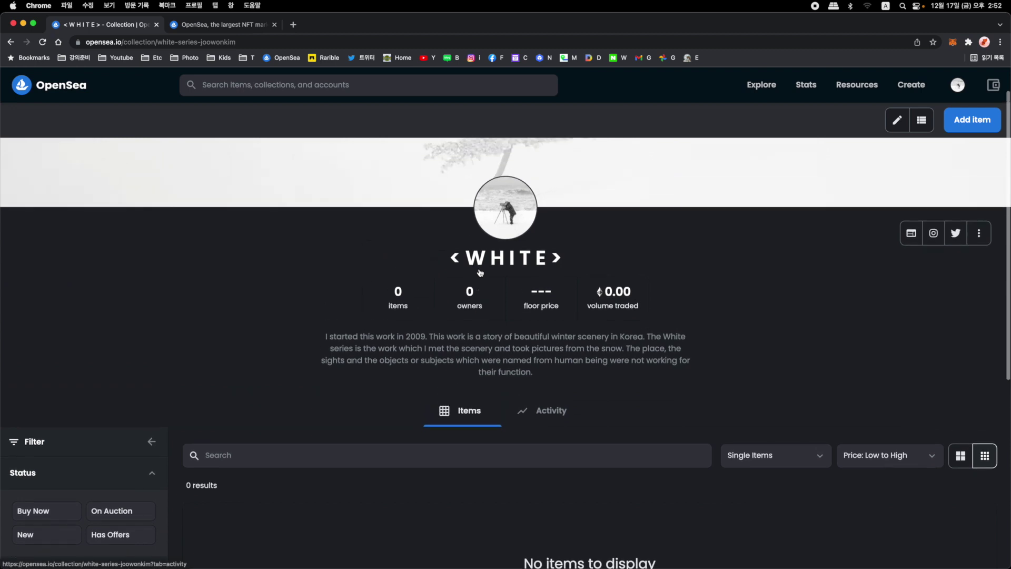
scroll(630, 274, up, 1)
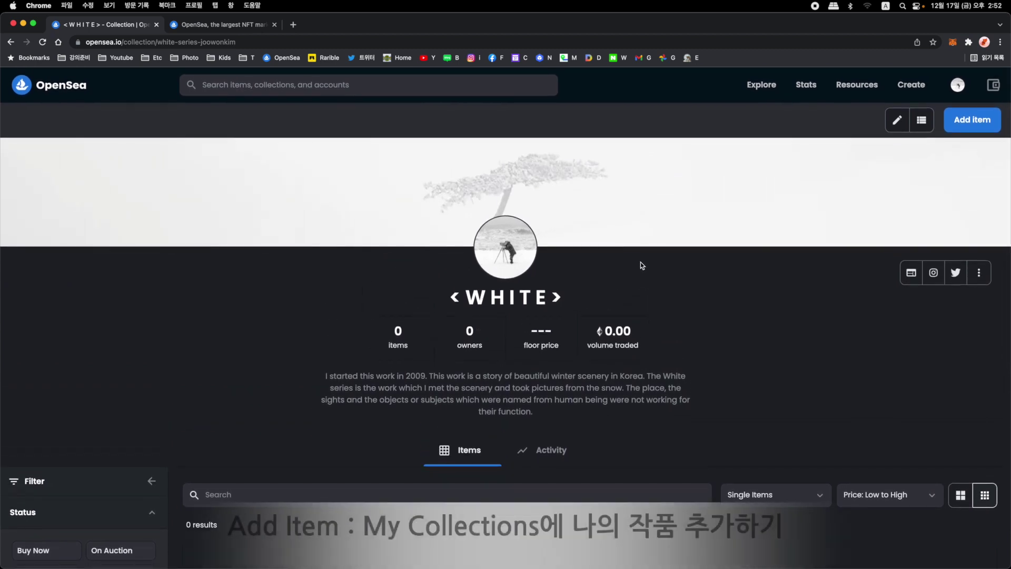
Start a new item in the < W H I T E > collection and upload the WHITE #01, 2010 photo from the opensea folder
click(975, 122)
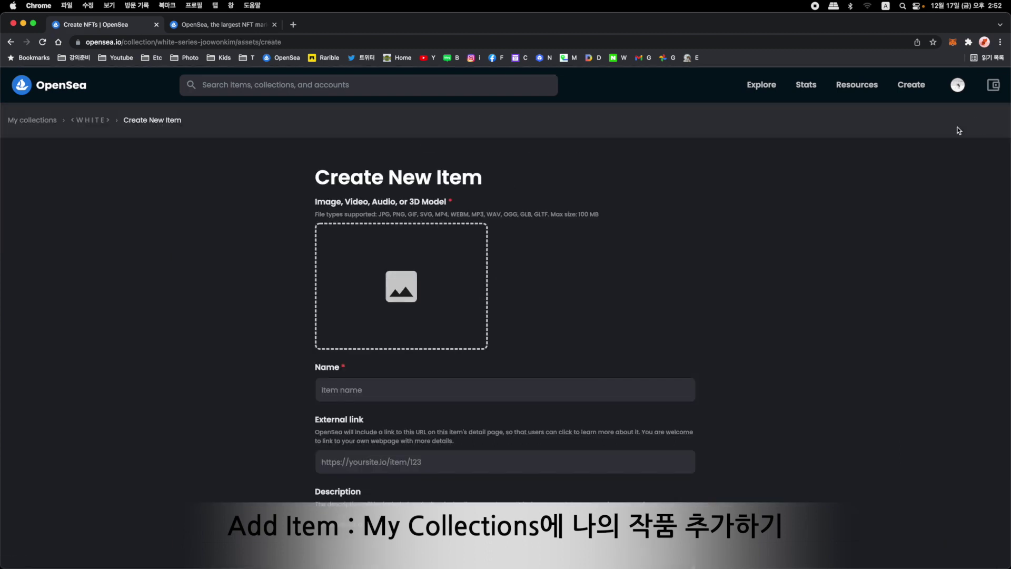
click(409, 299)
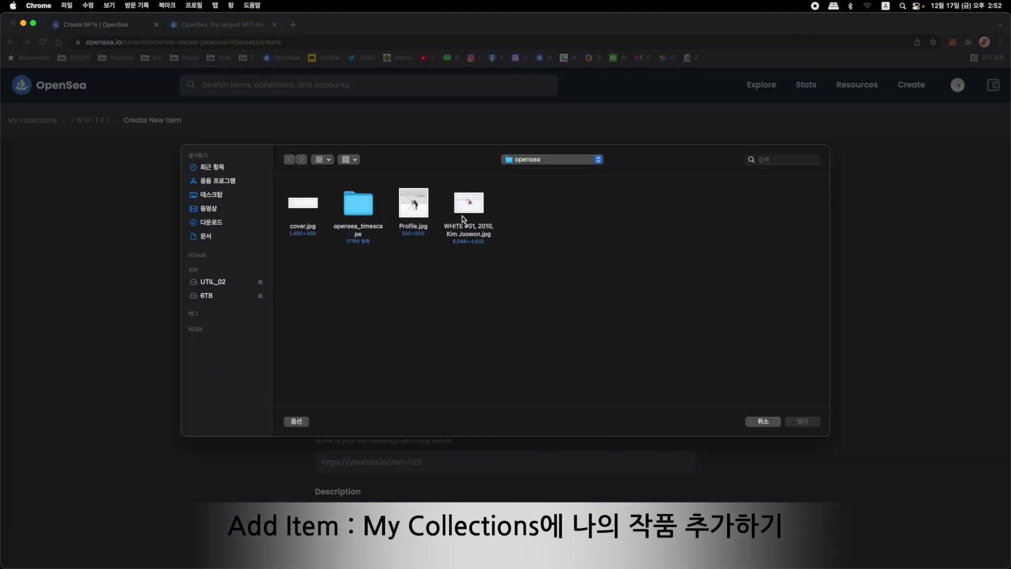
double_click(463, 219)
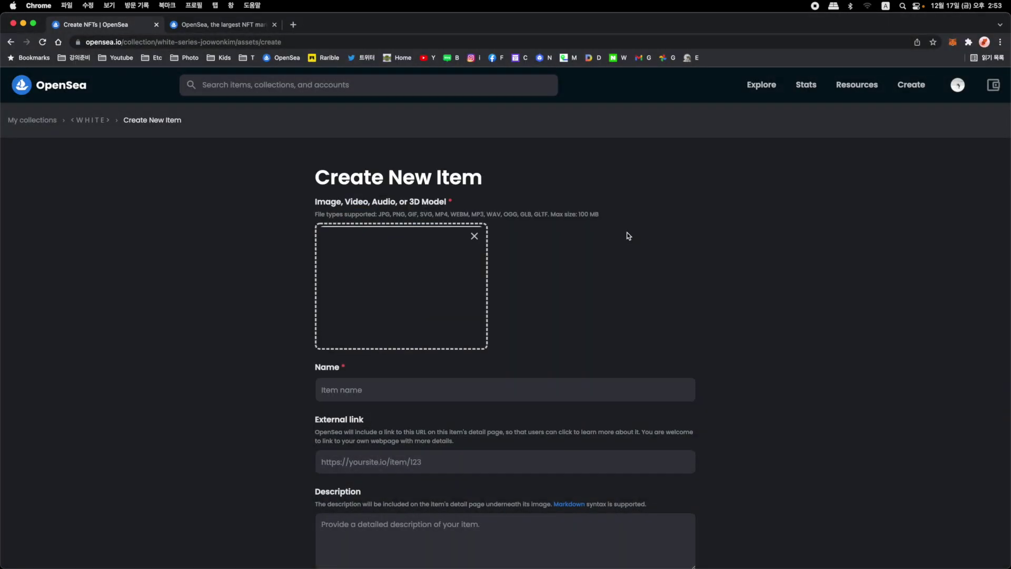
scroll(611, 235, down, 3)
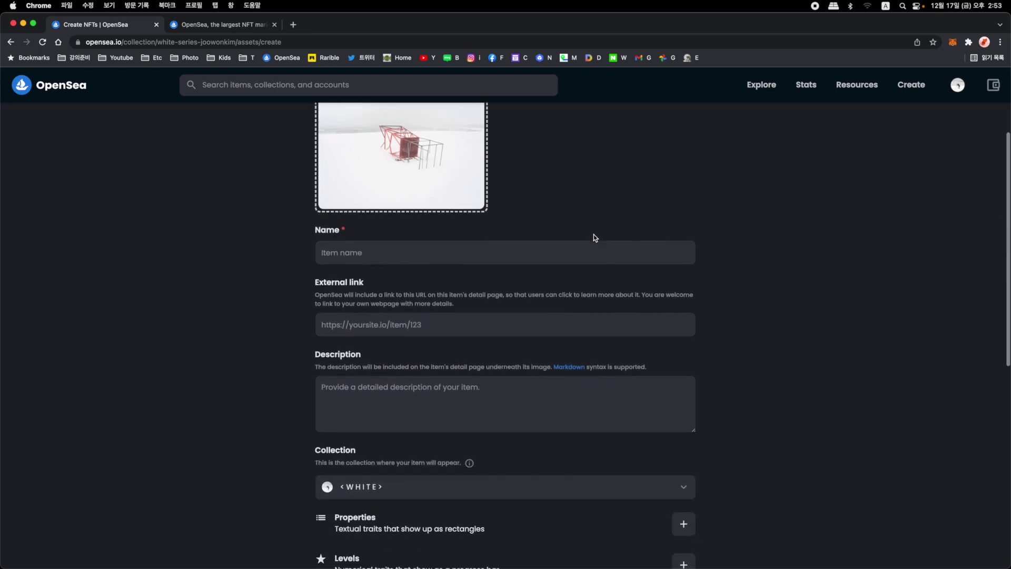
scroll(592, 235, up, 3)
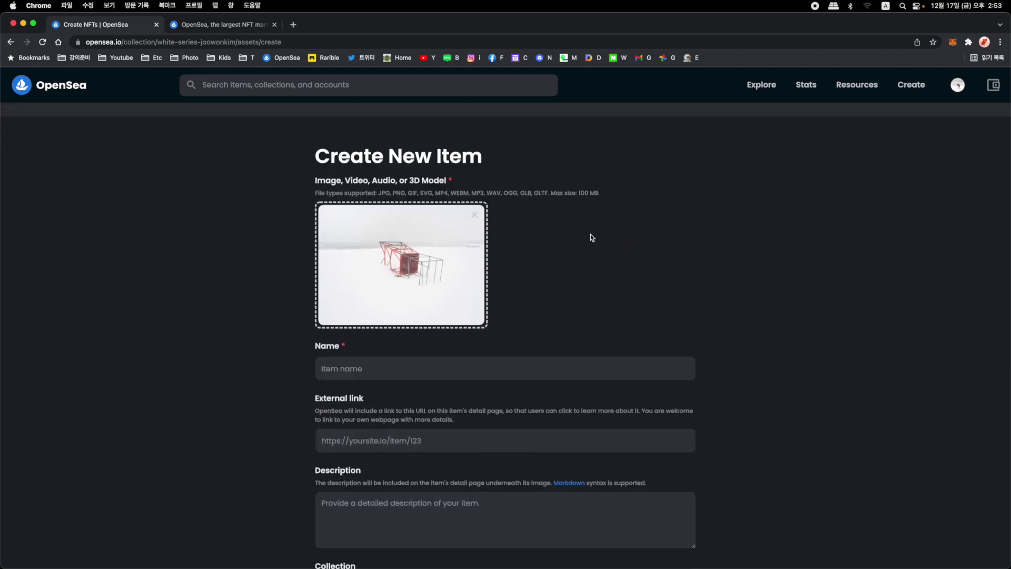
Name the item after its image file in the opensea folder: "WHITE #01, 2010," followed by the artist's name
drag(1007, 17, 914, 22)
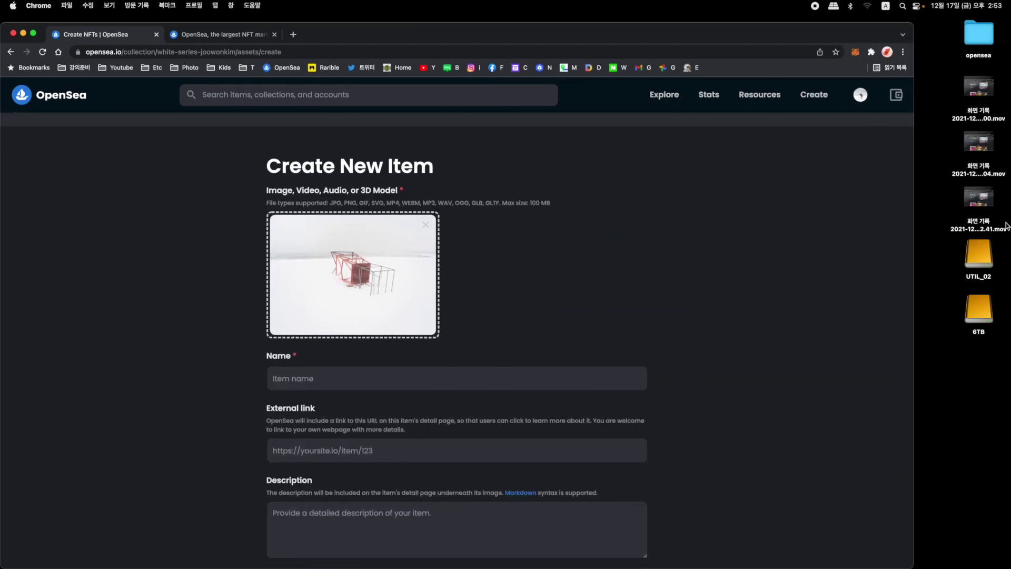
click(985, 47)
double_click(986, 47)
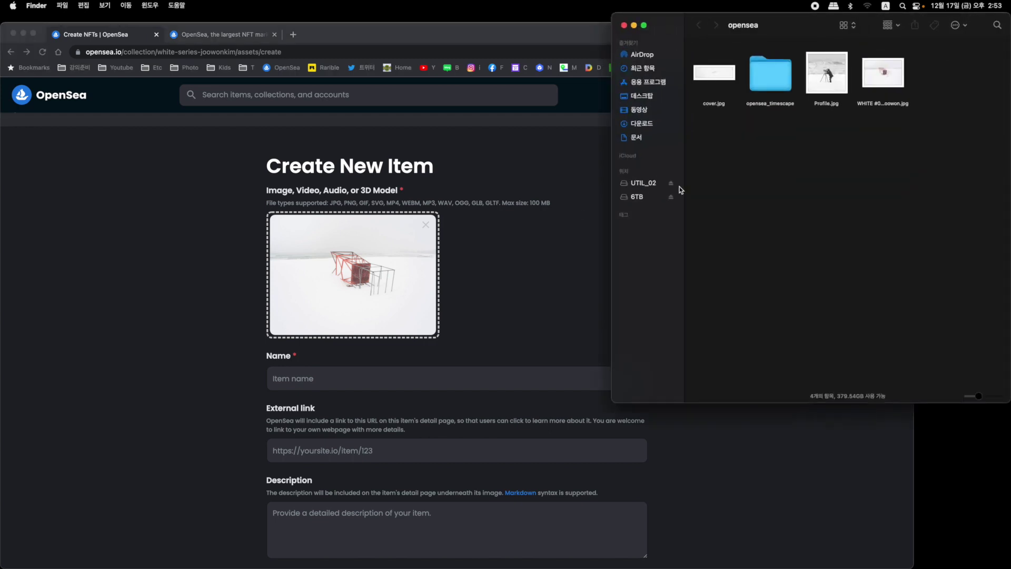
click(891, 77)
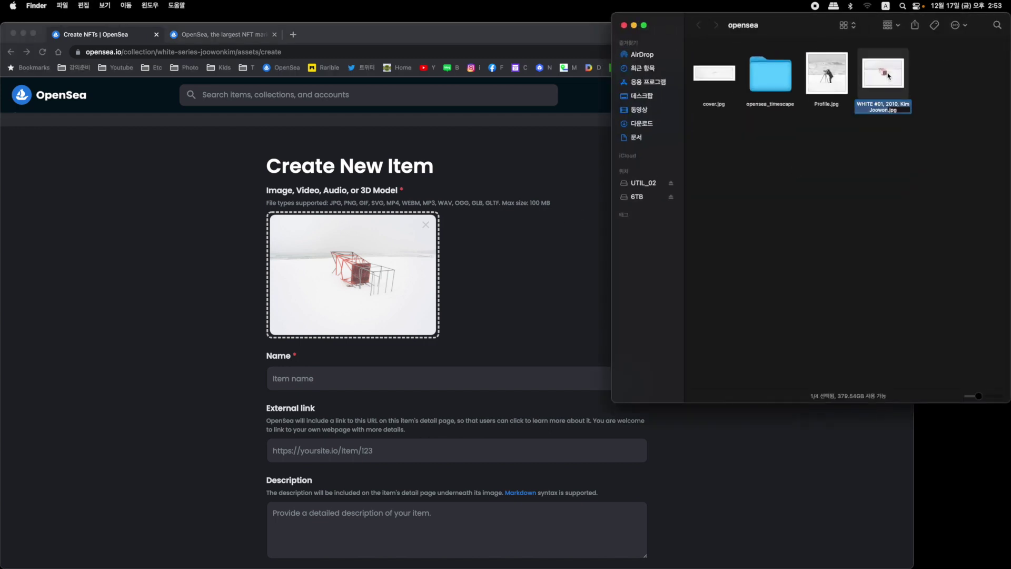
click(291, 377)
text(WHITE #01, 2010, Kim Joowon)
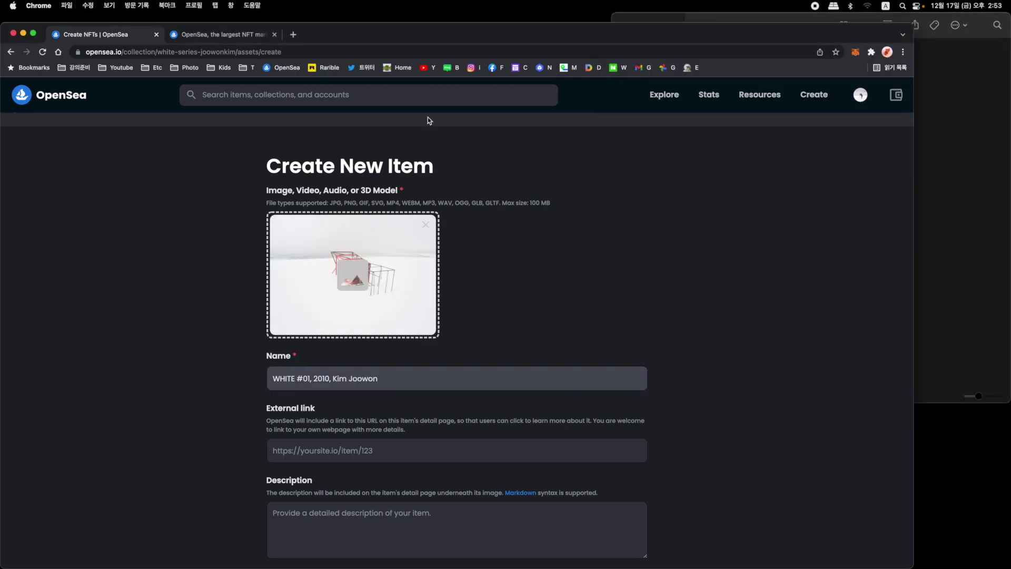
key(ctrl+alt+Return)
scroll(715, 332, down, 2)
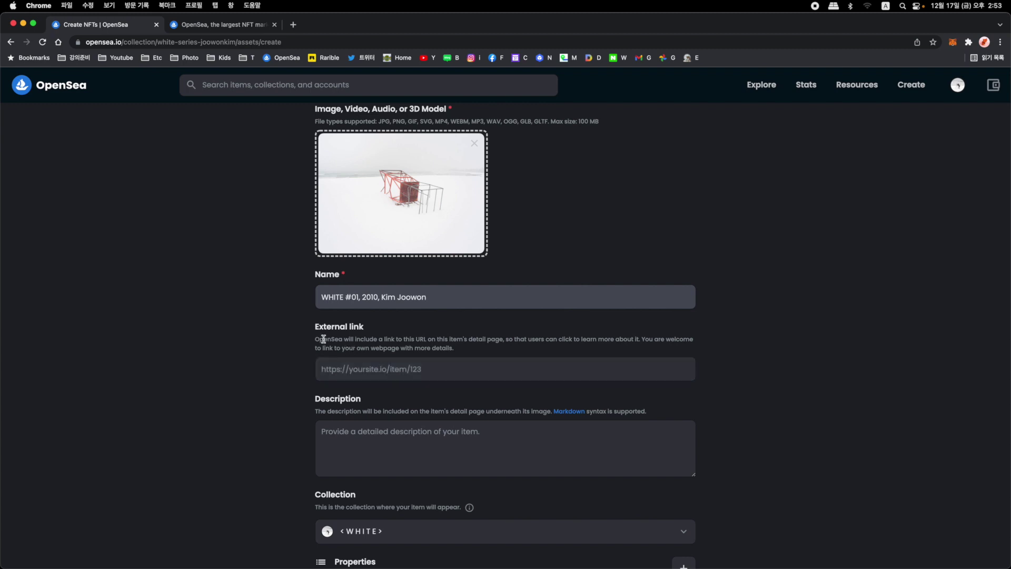
scroll(339, 365, down, 3)
scroll(393, 294, down, 3)
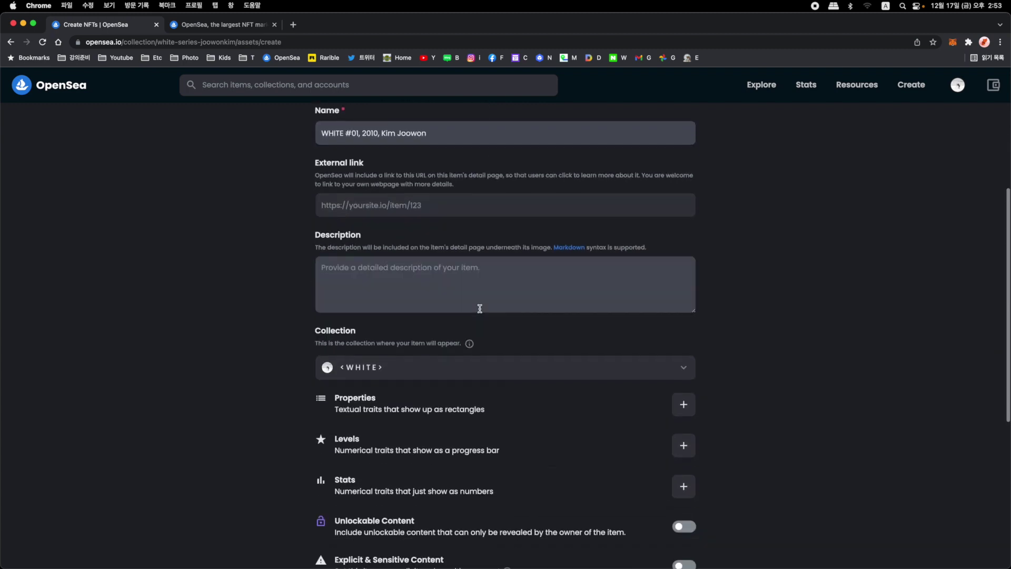
Look over the new item's image, name, external link, description and collection fields, and check the collection selector
scroll(396, 301, up, 7)
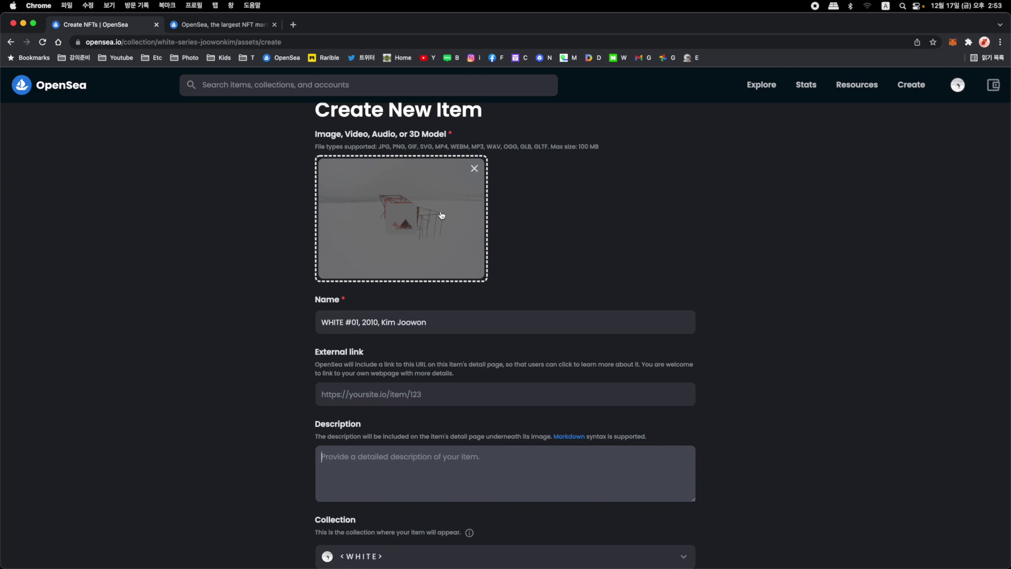
scroll(368, 252, down, 6)
scroll(348, 274, up, 4)
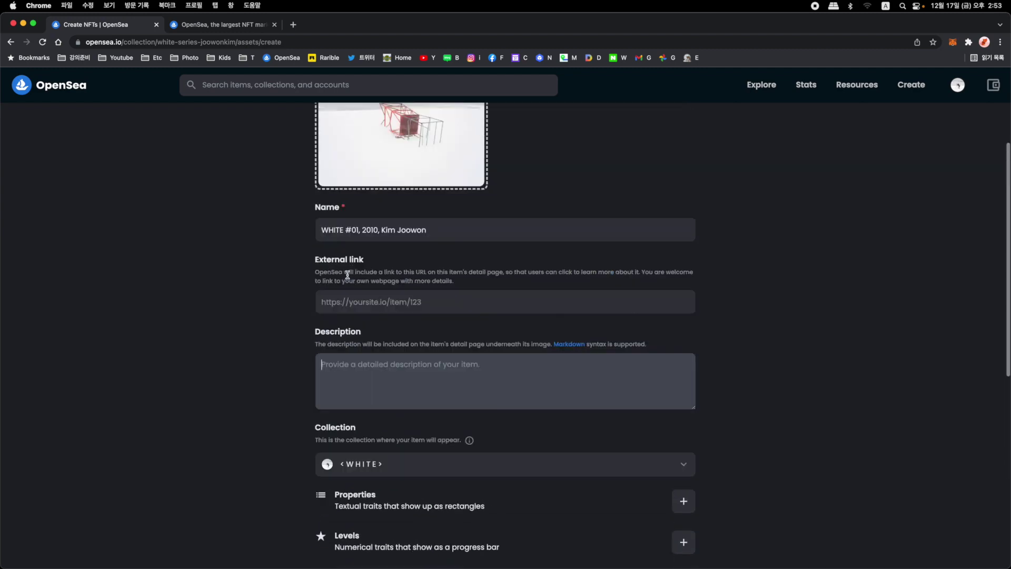
scroll(559, 244, up, 3)
scroll(347, 405, down, 3)
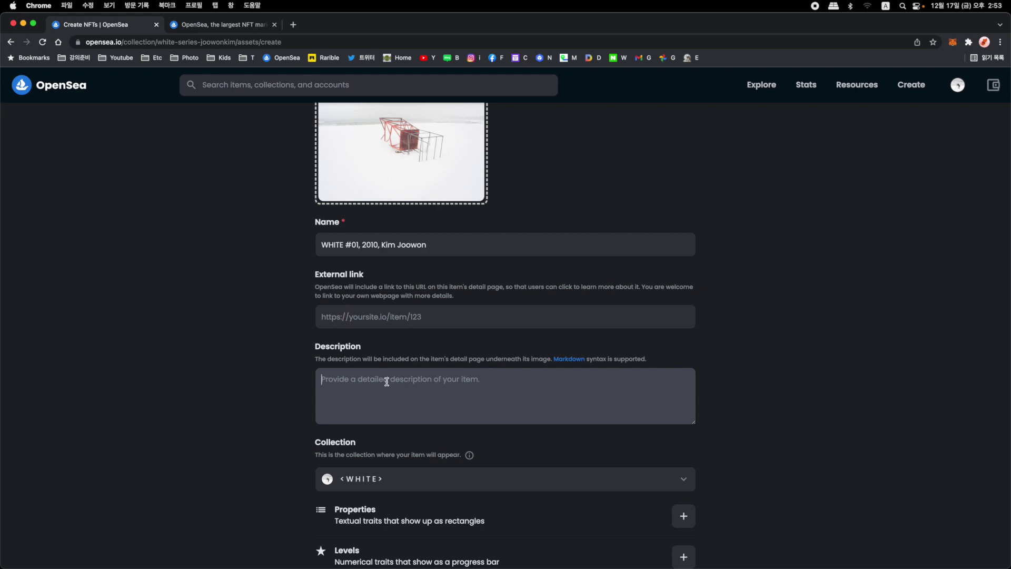
scroll(387, 381, up, 2)
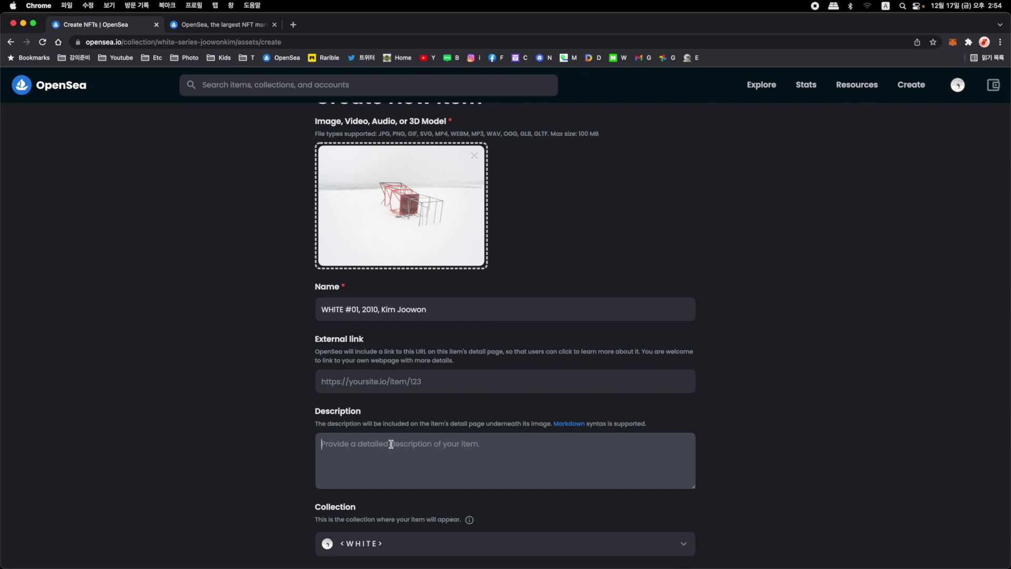
scroll(390, 444, down, 5)
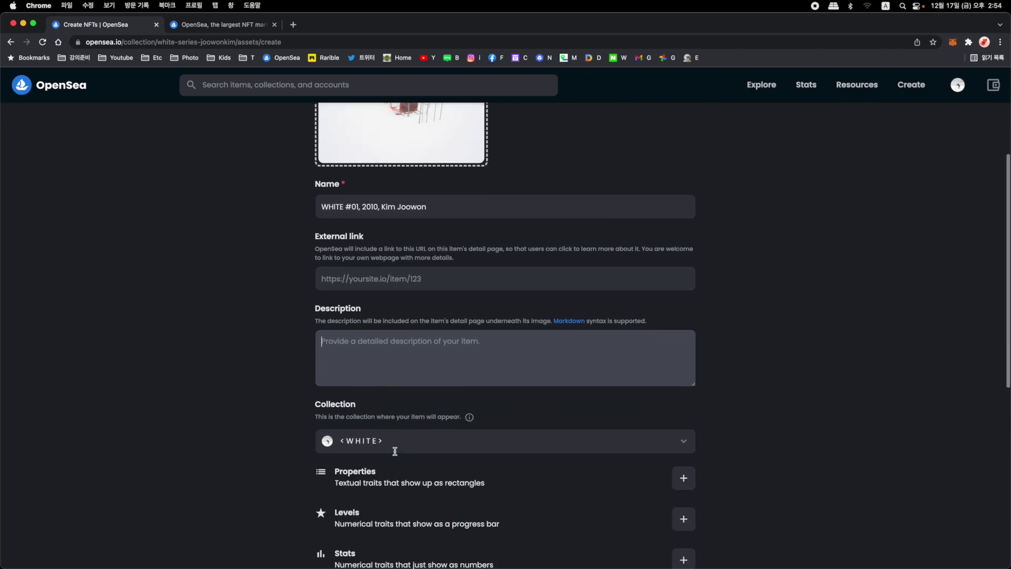
click(466, 212)
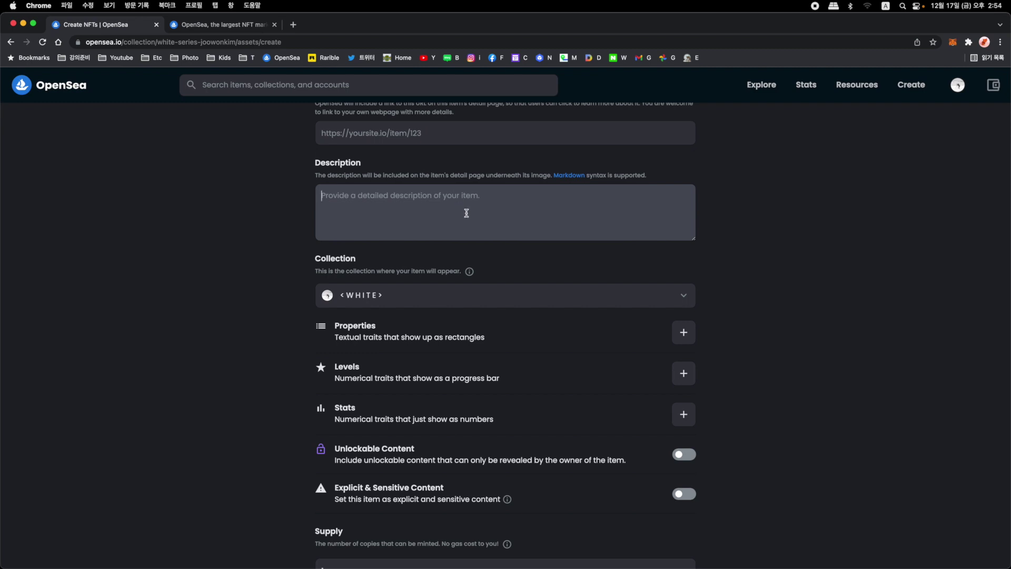
scroll(376, 265, down, 2)
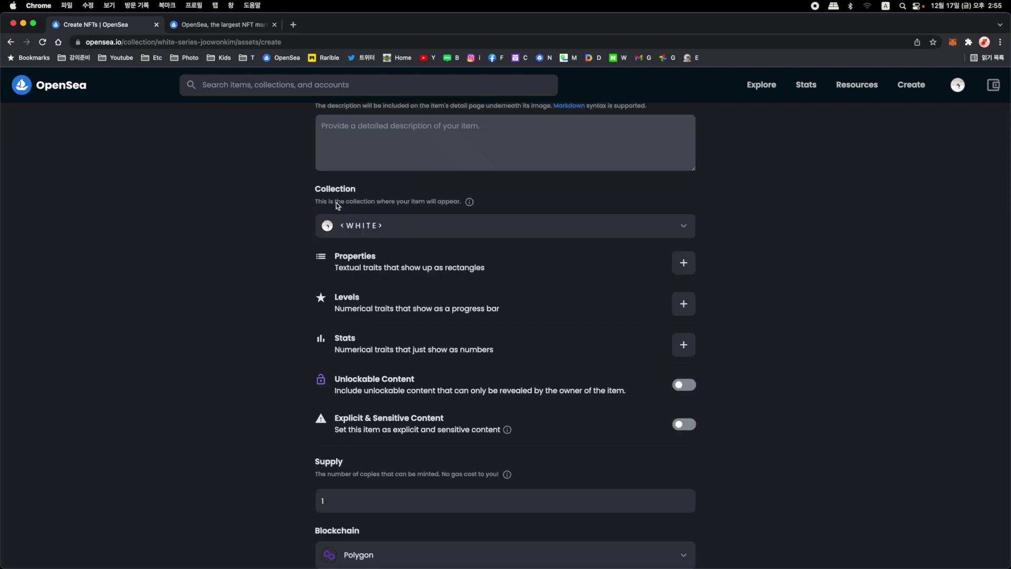
click(684, 228)
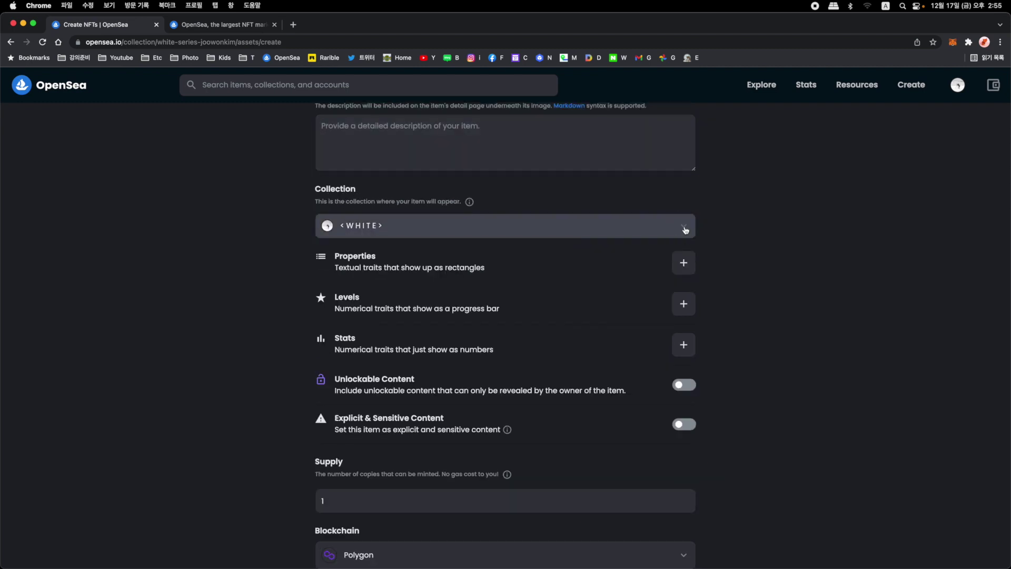
click(245, 232)
scroll(530, 323, up, 10)
scroll(400, 239, down, 8)
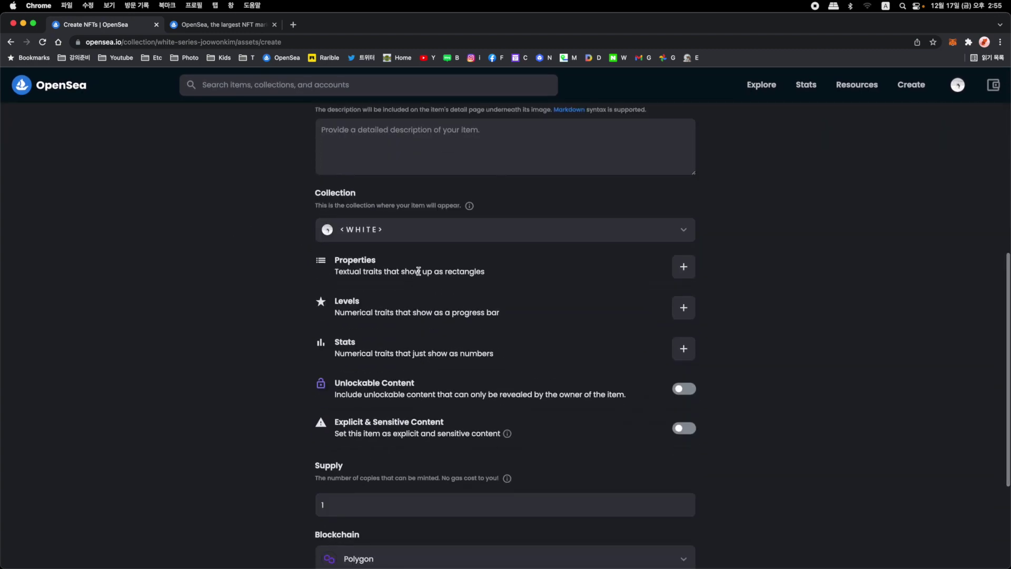
Add a property of type Photography named Landscape to the item
click(684, 267)
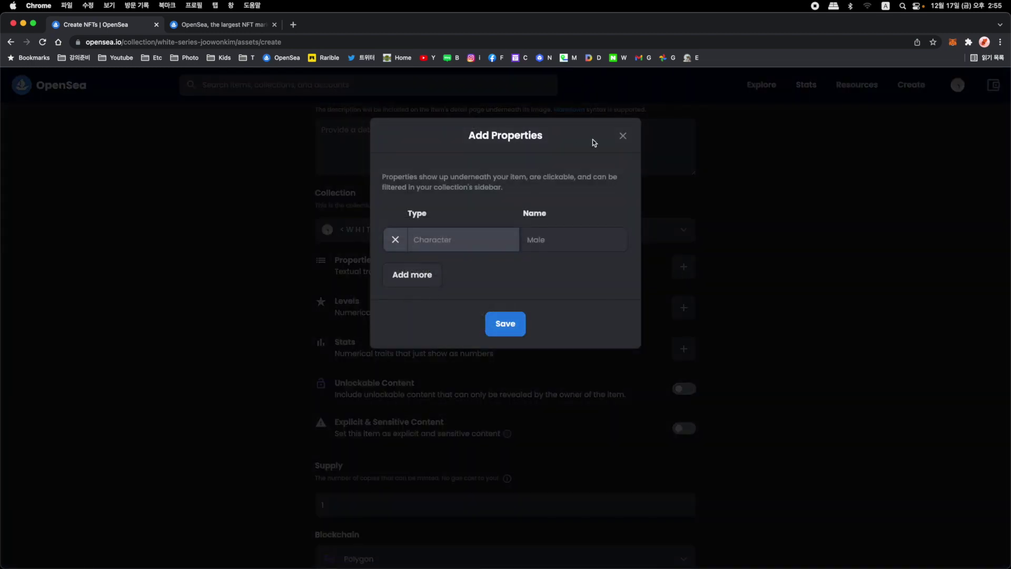
click(622, 136)
click(687, 270)
text(Photography)
key(Tab)
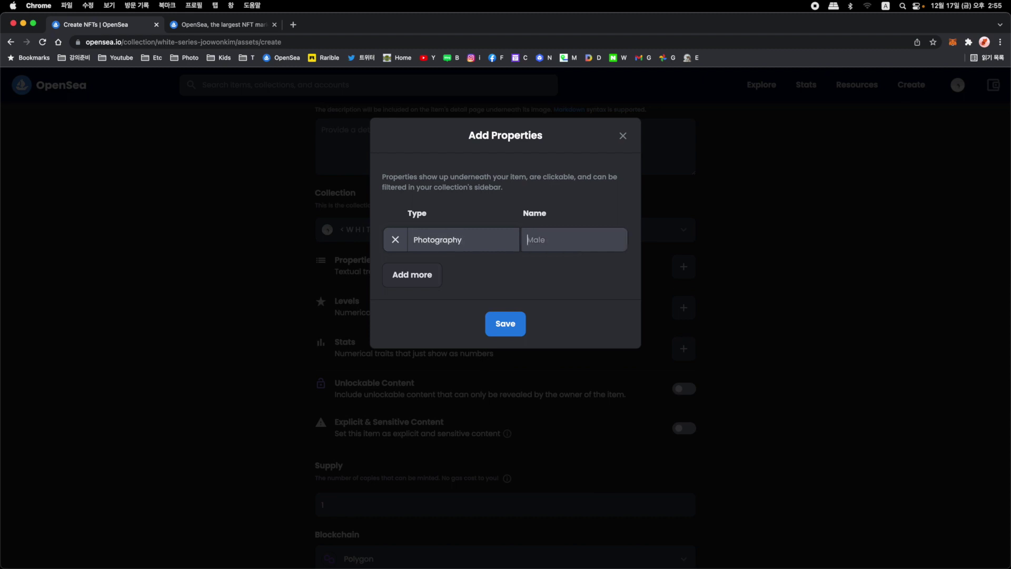
text(Landscape)
Add a second property of type Size named 6000 x 4000 and save the item's properties
click(424, 286)
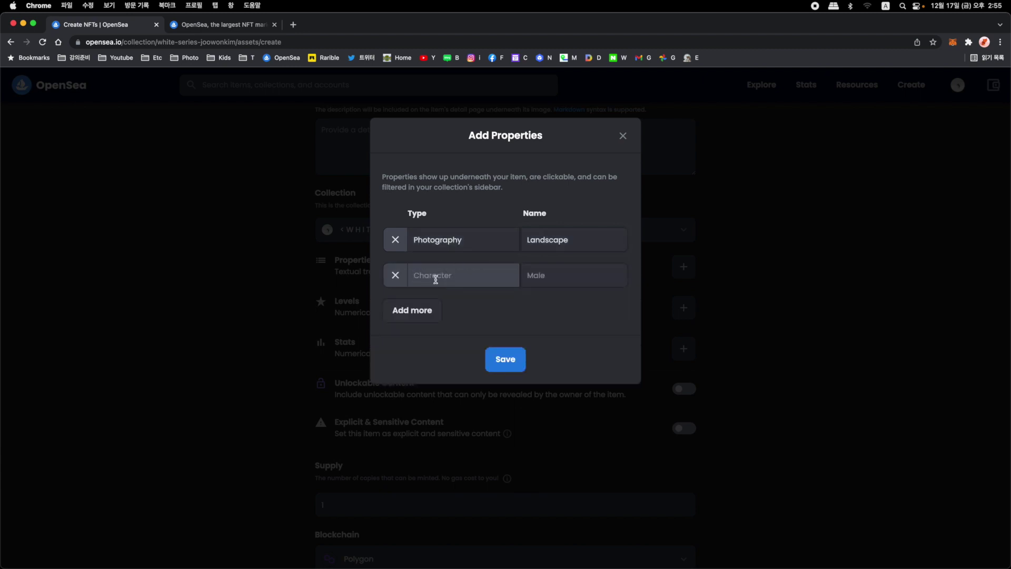
text(Size)
key(Tab)
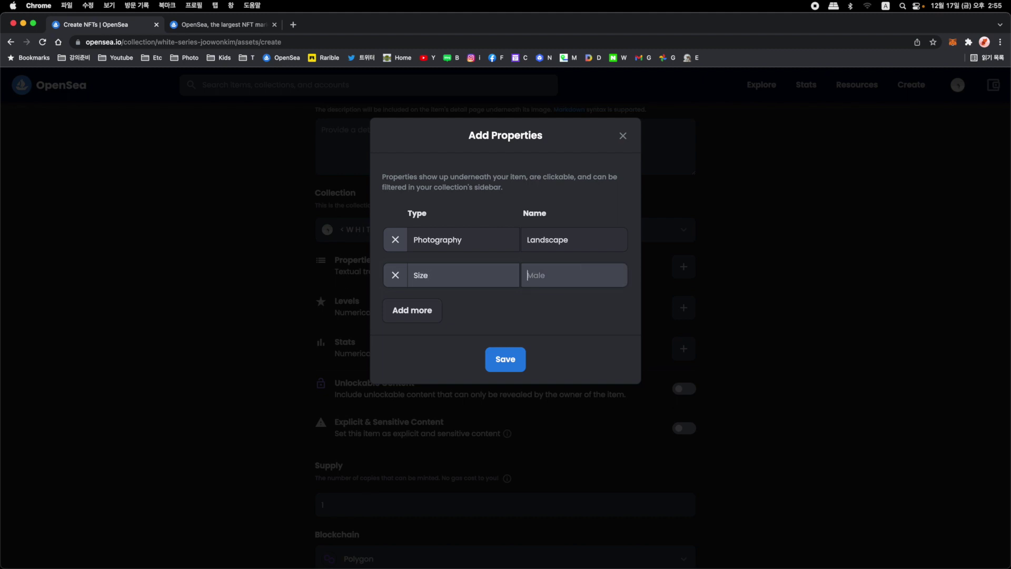
text(6000 x 4000)
click(495, 359)
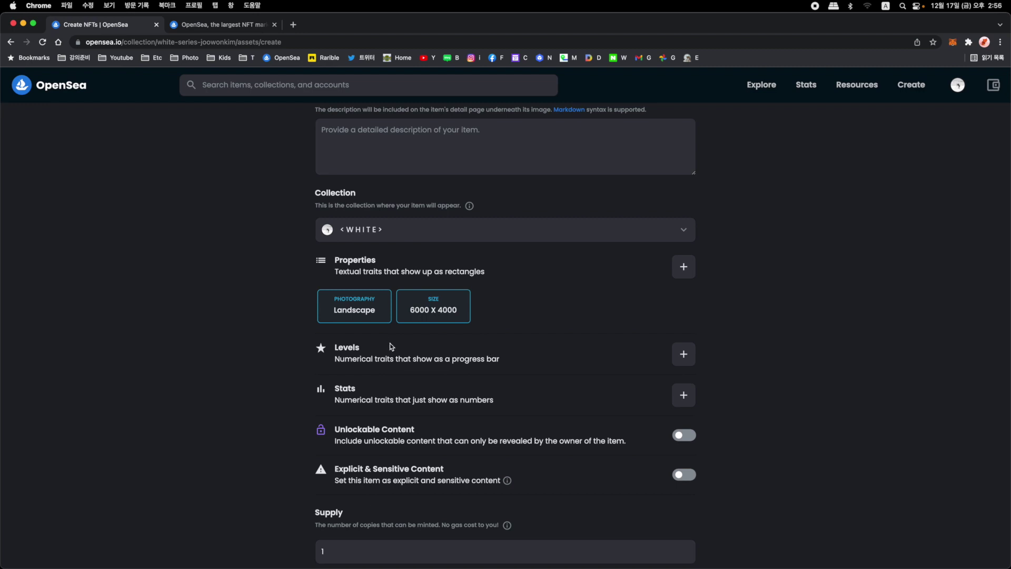
Examine the saved properties and the dialogs for adding levels and stats, closing both without adding any
scroll(560, 219, up, 1)
scroll(401, 363, up, 1)
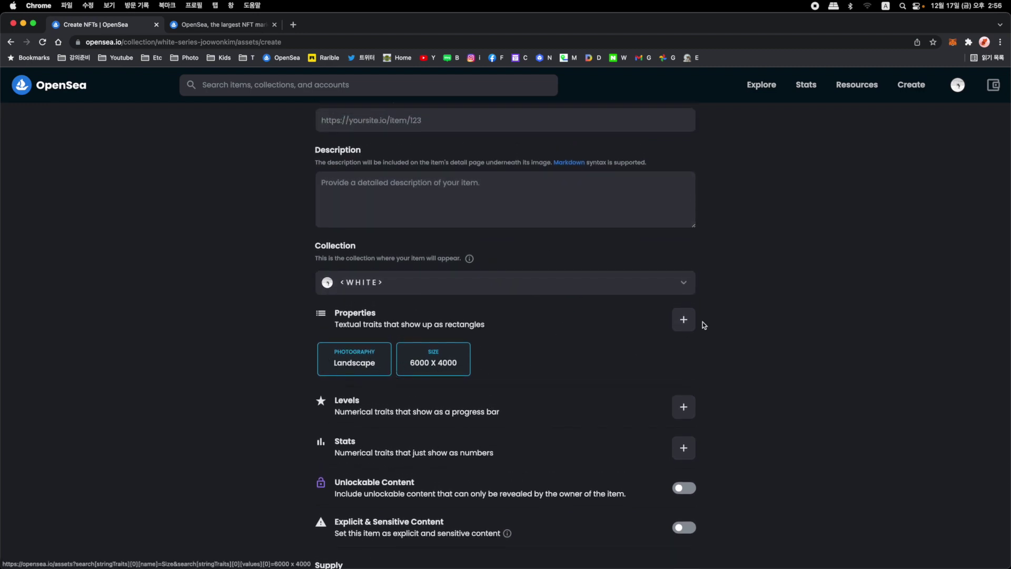
scroll(683, 322, down, 3)
click(682, 327)
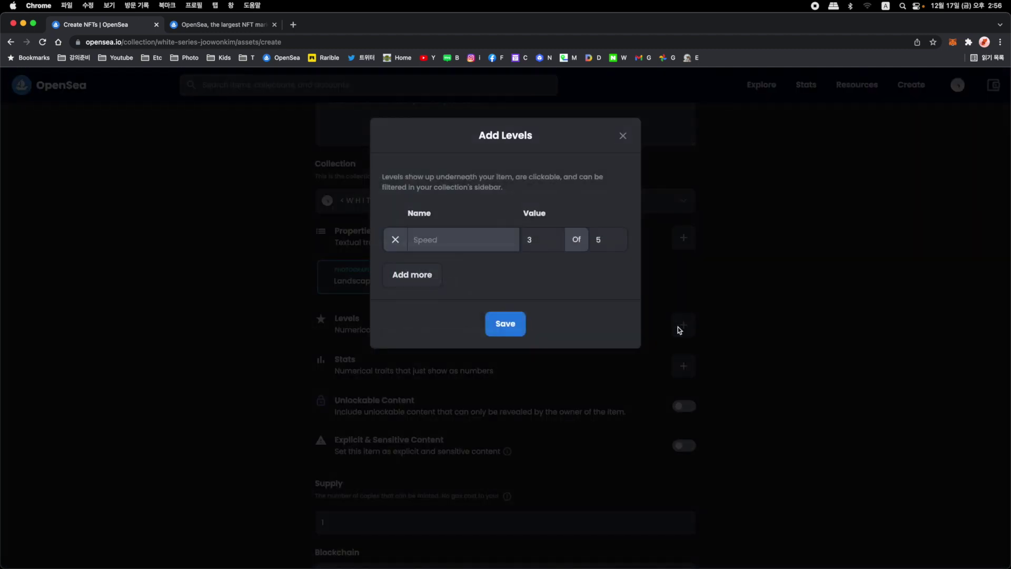
click(624, 135)
scroll(772, 246, down, 5)
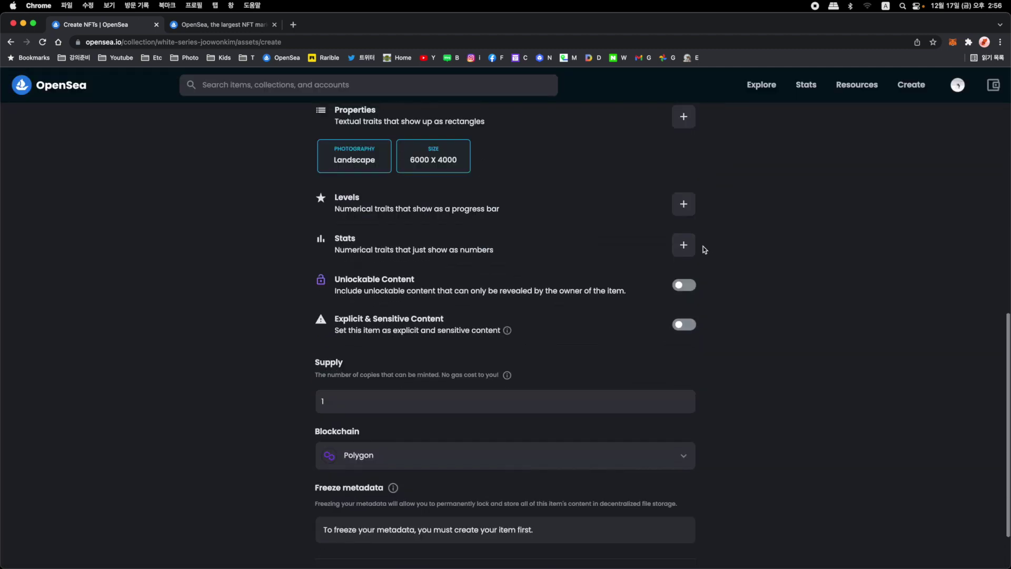
click(683, 246)
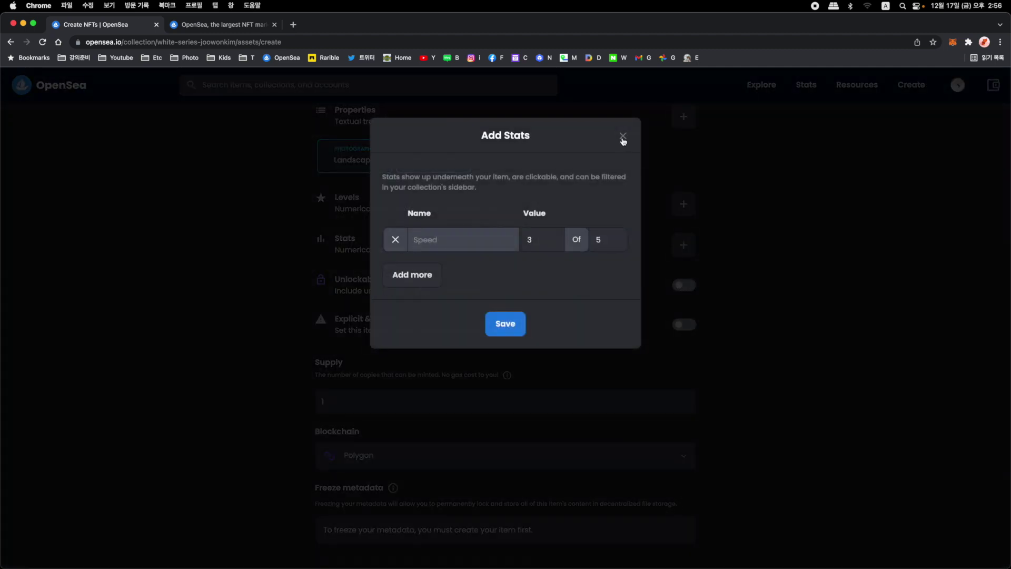
click(623, 137)
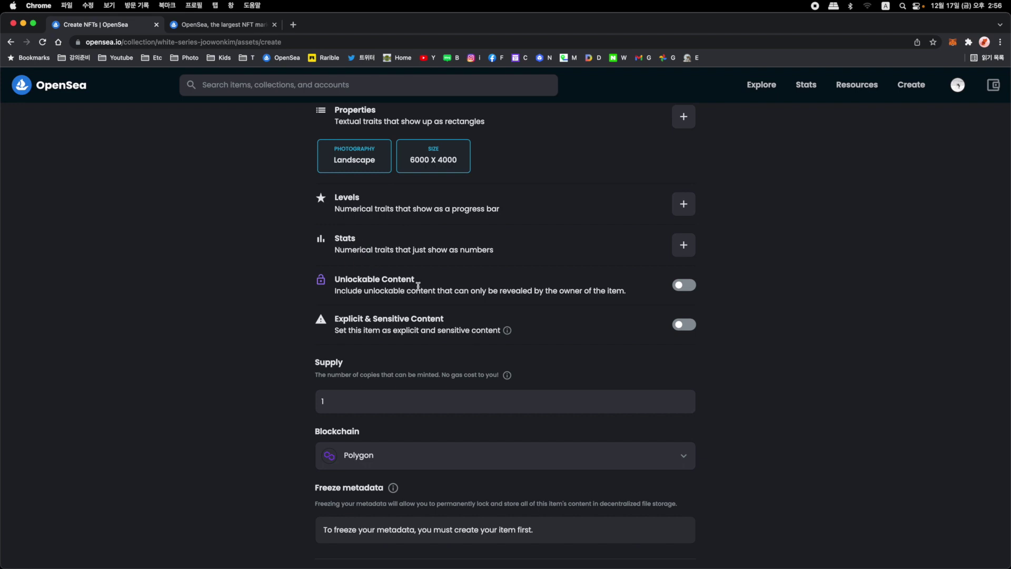
Turn on unlockable content for the item and examine its content field alongside the rest of the form
click(690, 291)
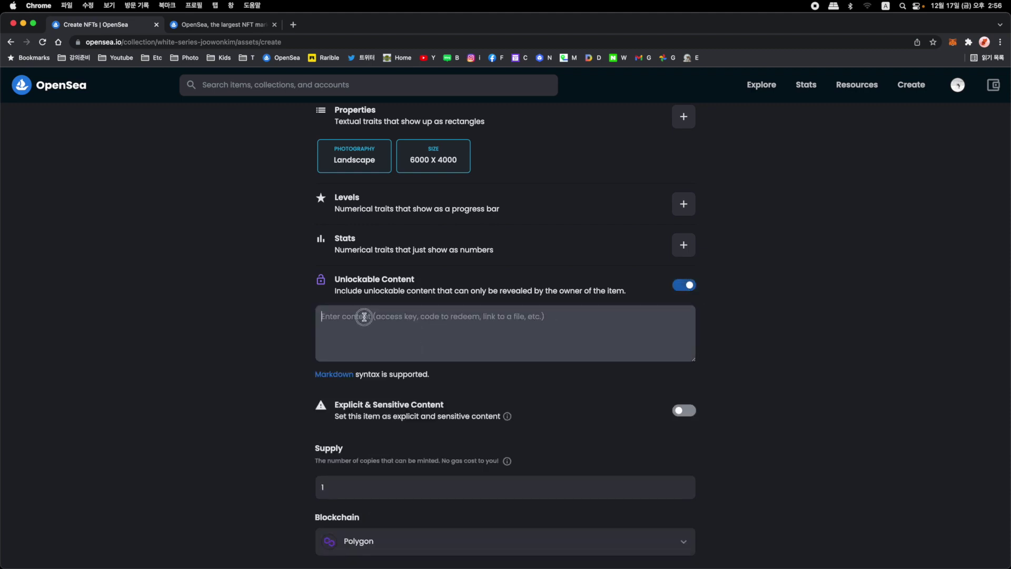
click(380, 318)
scroll(497, 323, up, 4)
scroll(497, 323, down, 5)
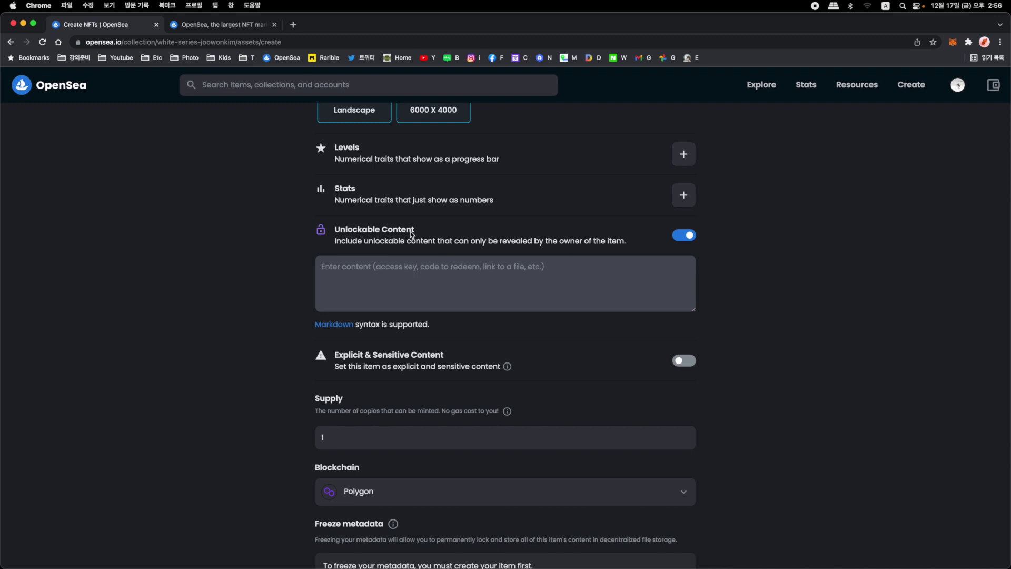
scroll(417, 244, up, 6)
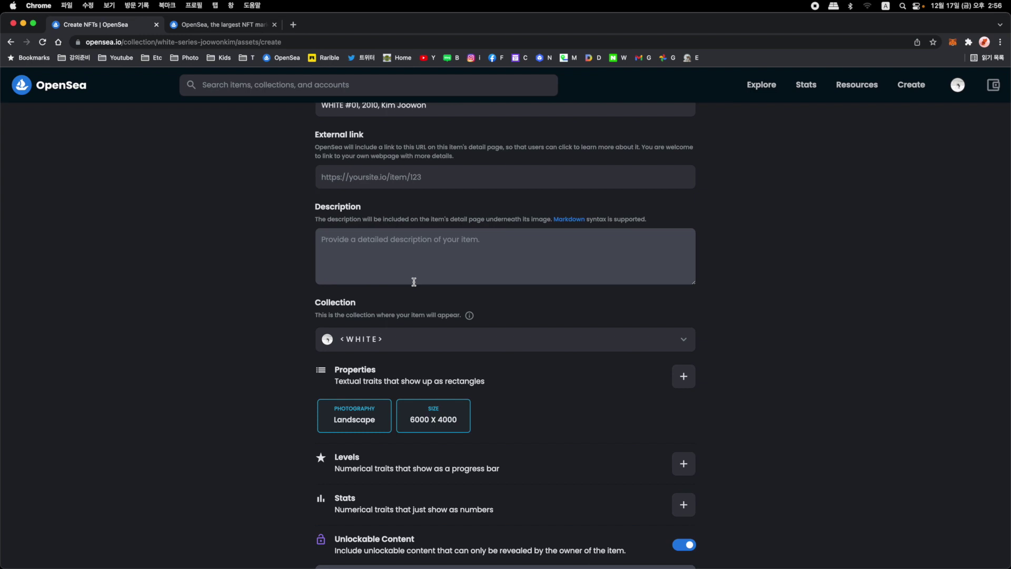
scroll(413, 281, down, 10)
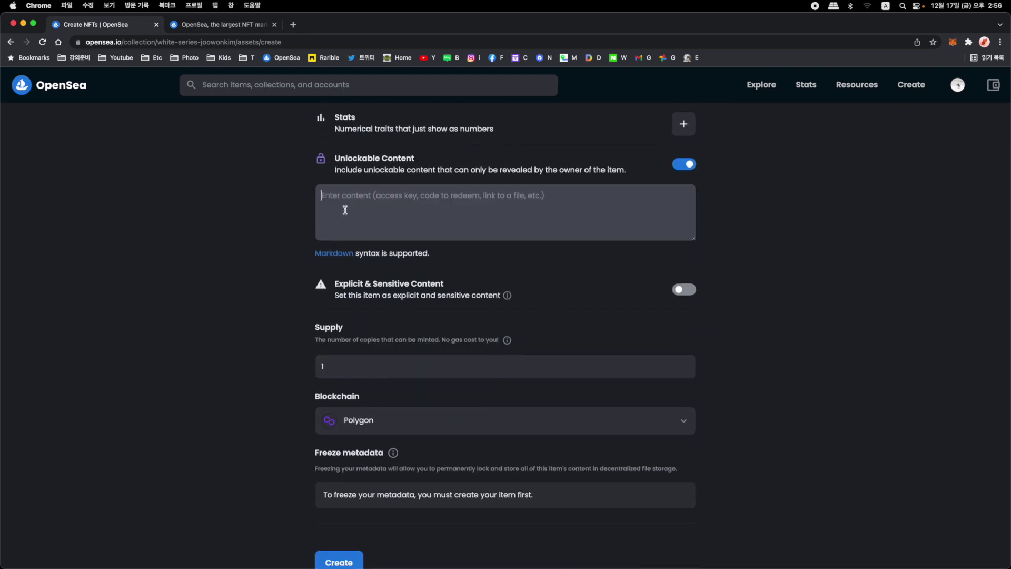
click(374, 213)
scroll(405, 206, up, 8)
scroll(444, 214, down, 5)
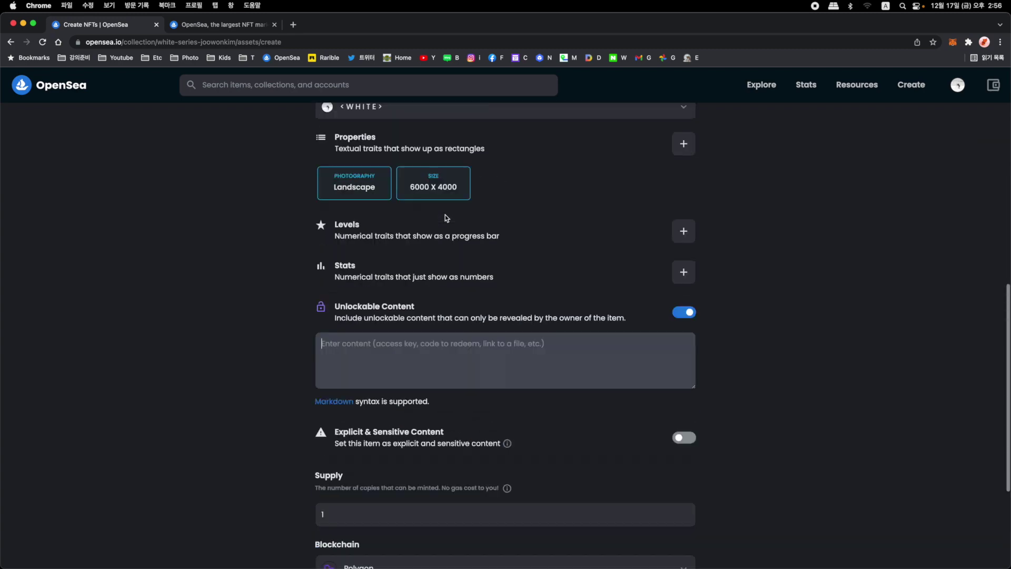
scroll(445, 214, down, 3)
scroll(458, 204, up, 15)
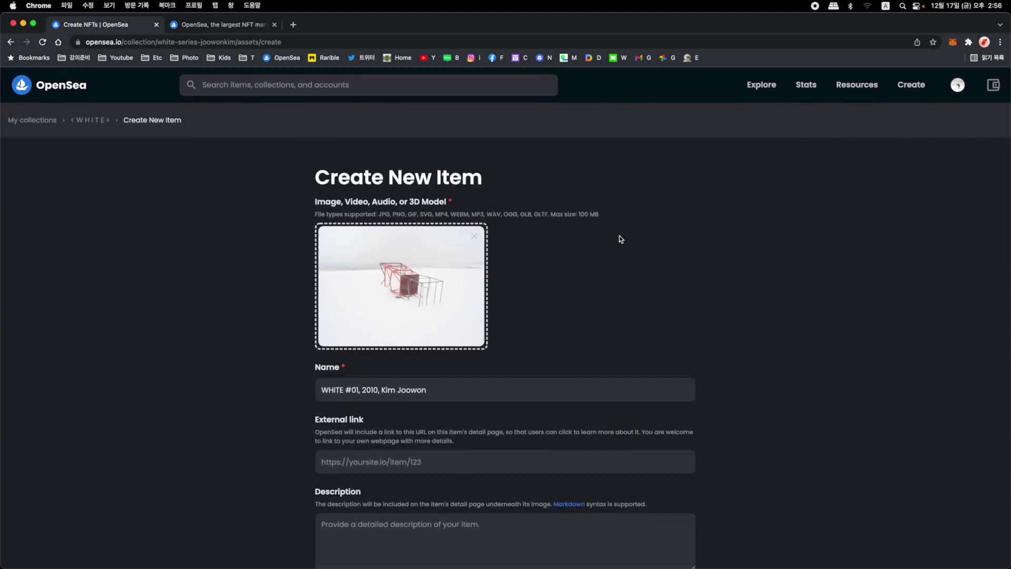
scroll(619, 235, down, 10)
scroll(618, 236, down, 2)
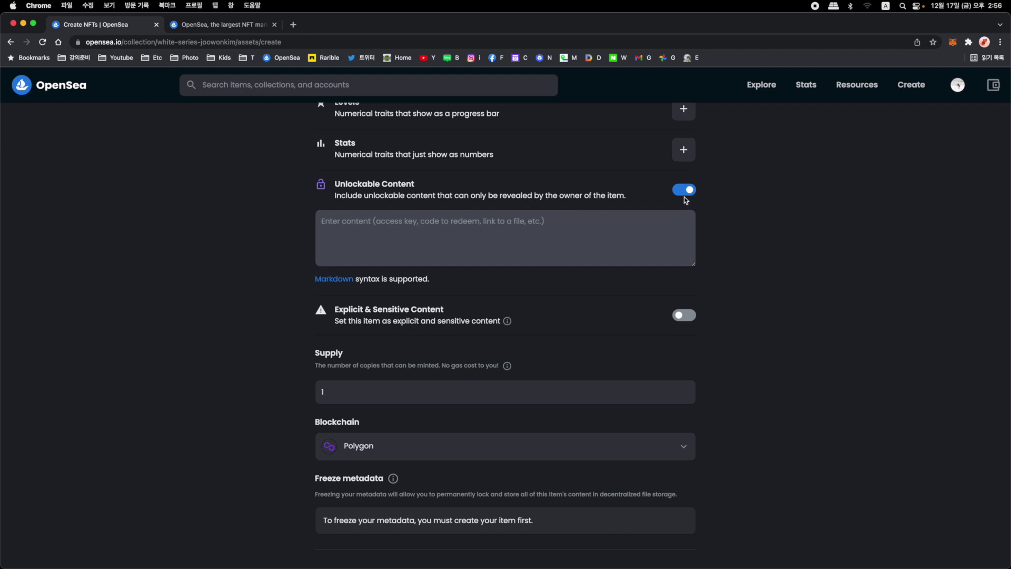
Turn unlockable content back off, and try the explicit and sensitive content switch before restoring it to off
click(682, 191)
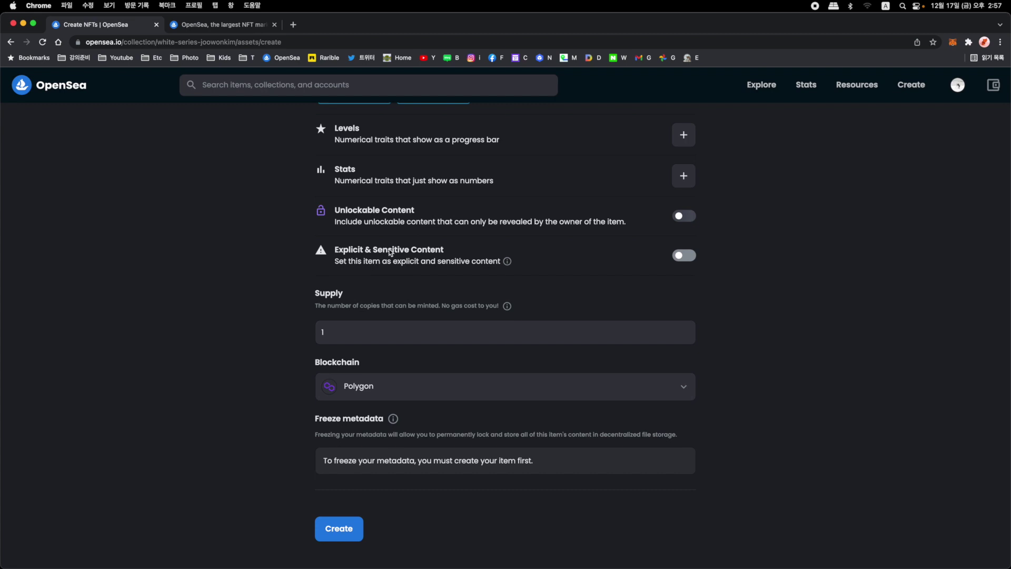
click(684, 256)
click(683, 256)
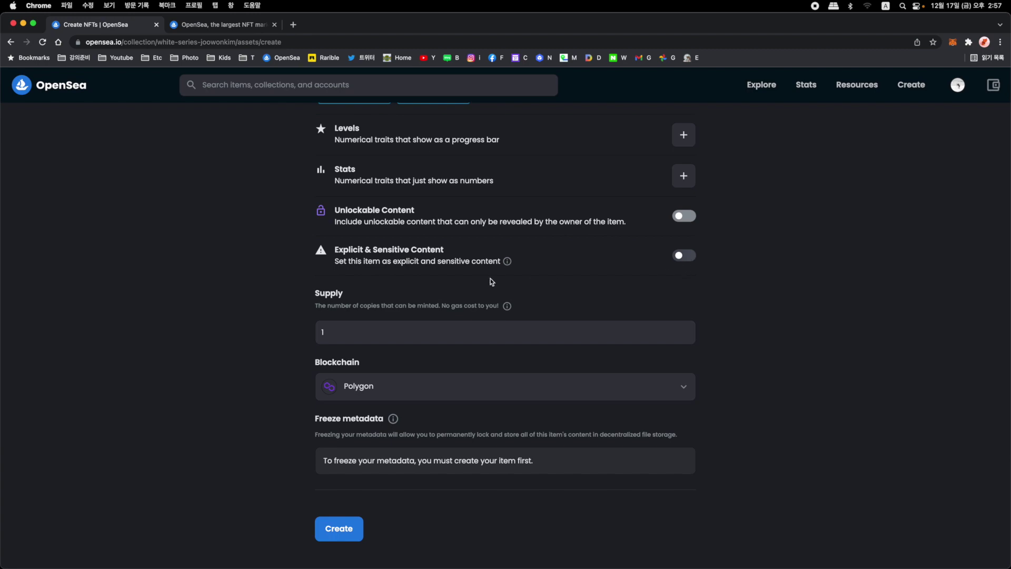
Review the whole item form from the image and name through the properties and content switches to the supply field
scroll(490, 282, up, 15)
scroll(488, 283, down, 15)
scroll(389, 316, up, 15)
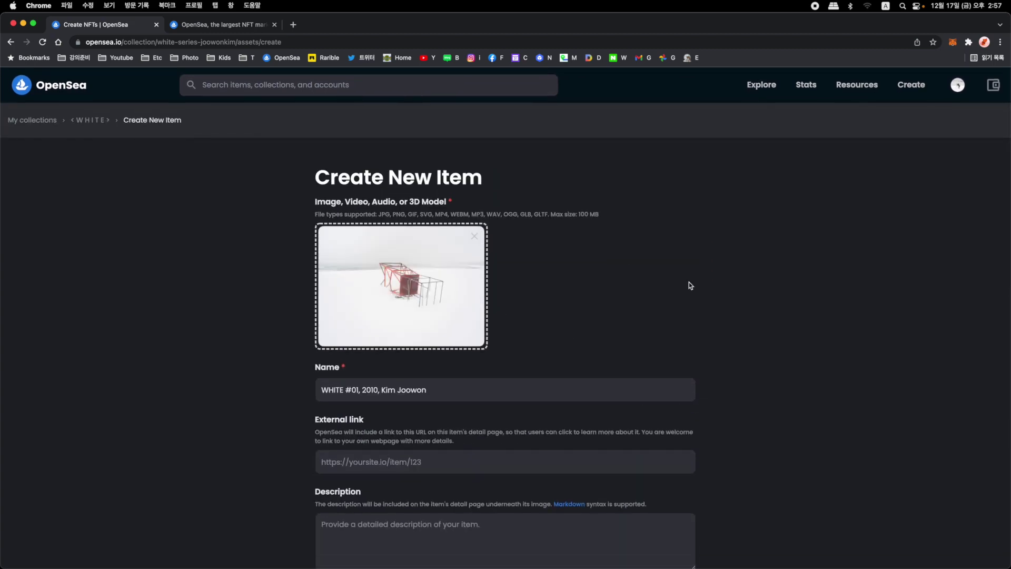
scroll(689, 285, down, 5)
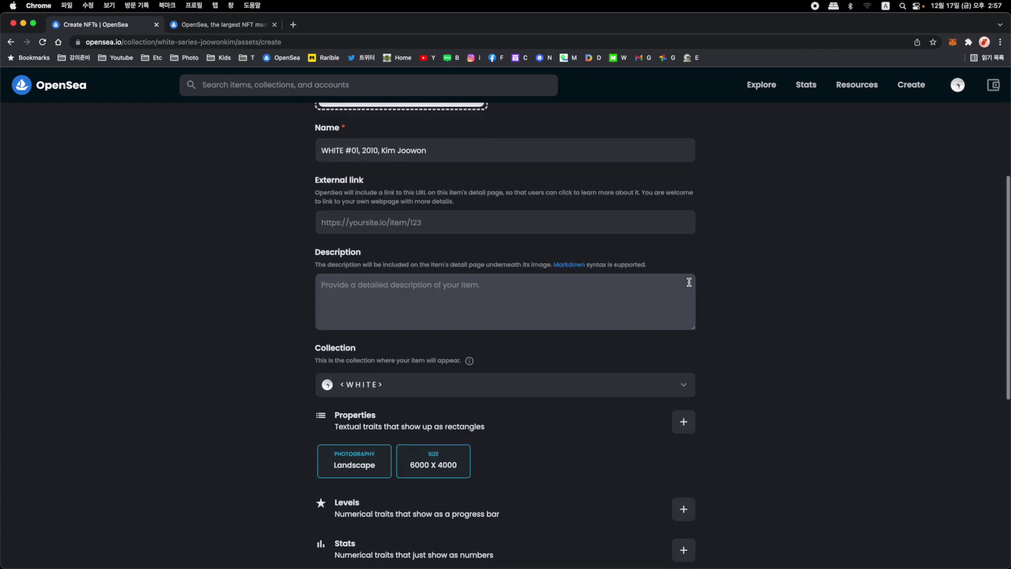
scroll(689, 285, up, 4)
scroll(688, 286, down, 7)
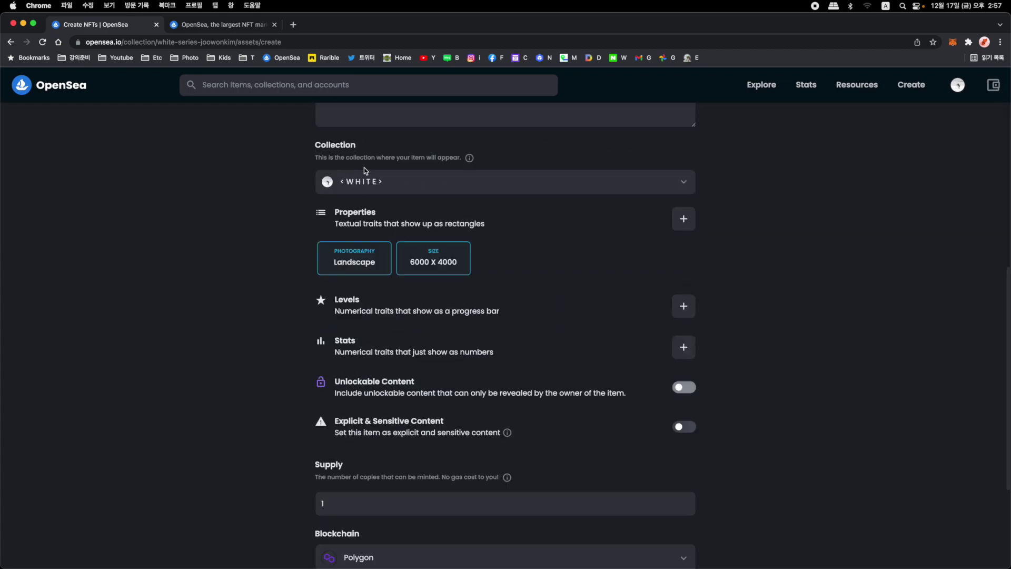
scroll(374, 199, up, 2)
scroll(375, 221, down, 5)
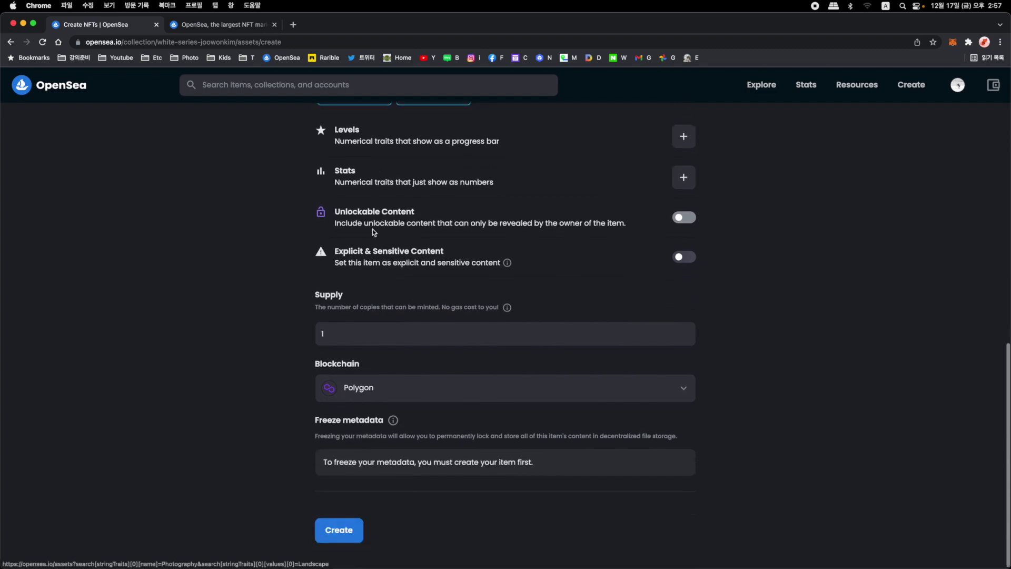
click(353, 333)
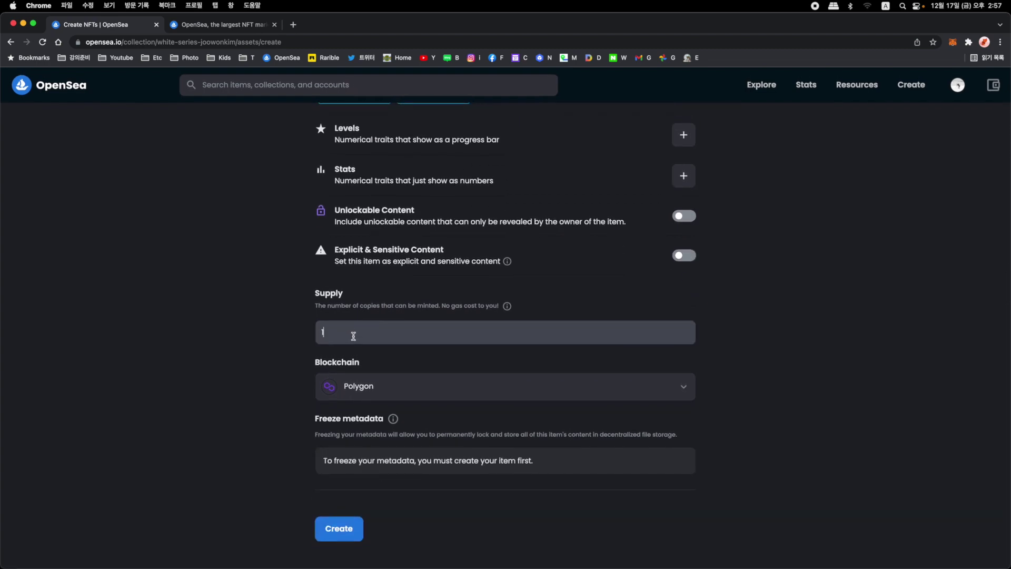
scroll(474, 315, up, 10)
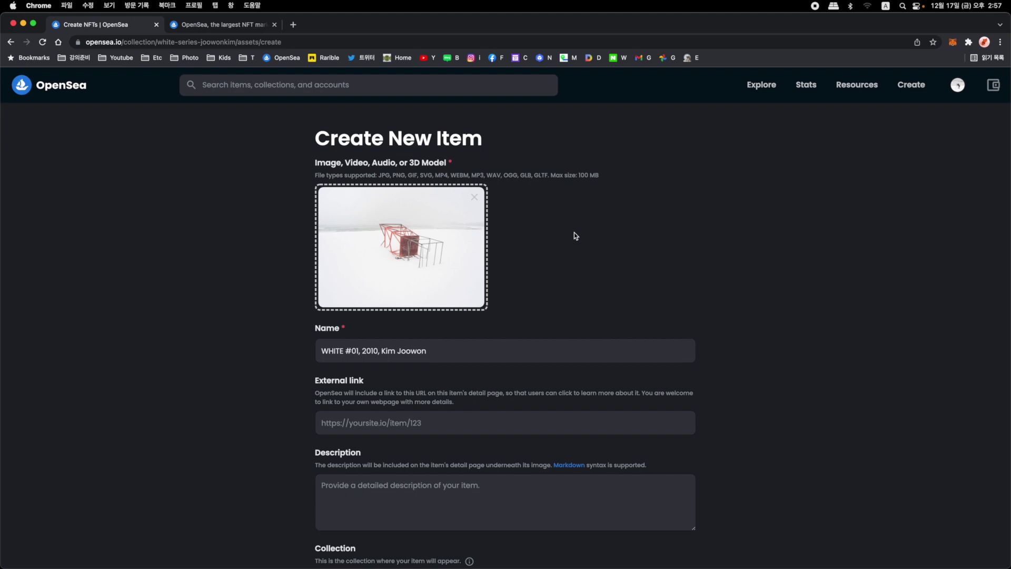
scroll(574, 235, down, 7)
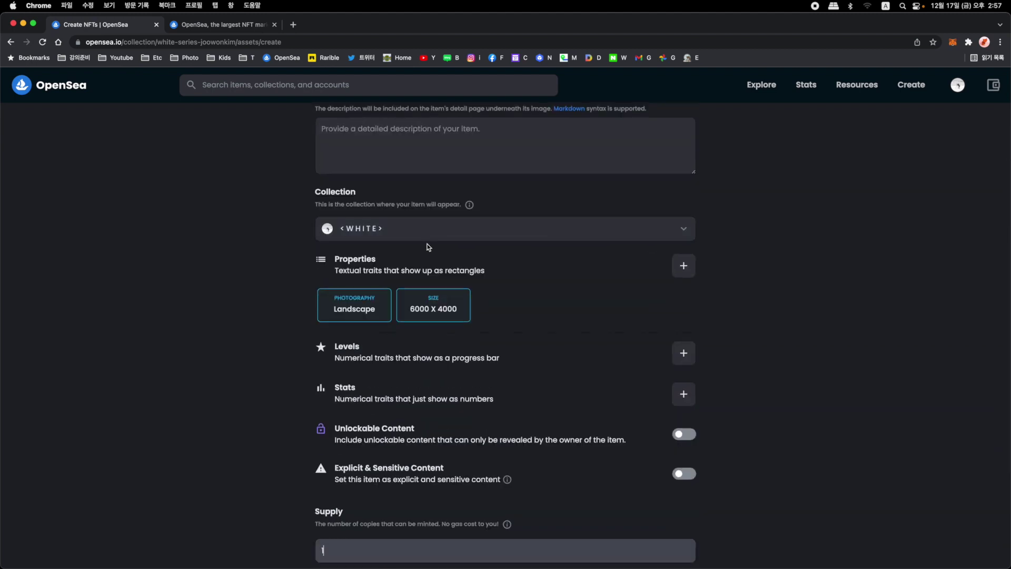
Set the item's supply to 5 copies
scroll(426, 248, down, 3)
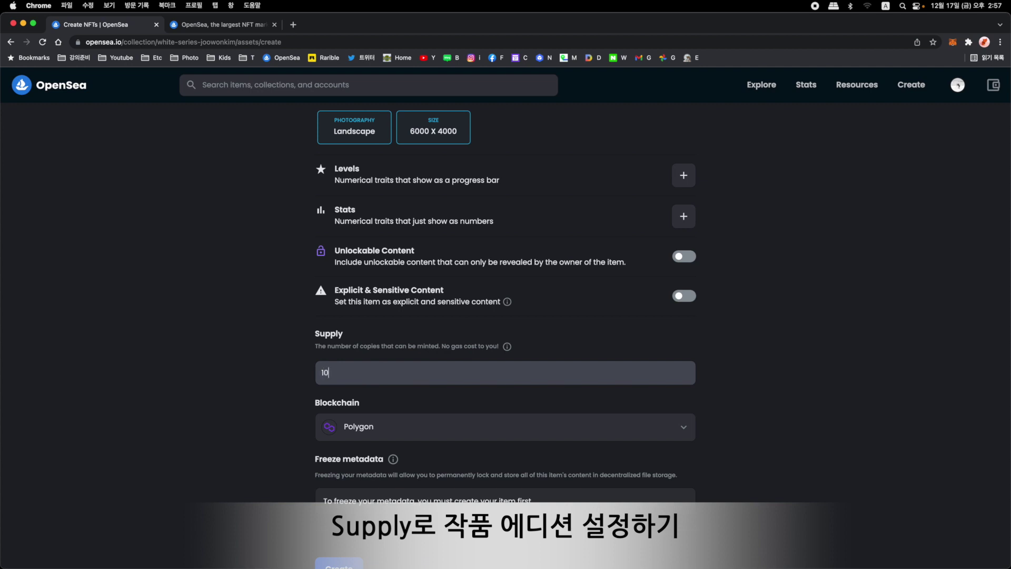
key(BackSpace)
key(BackSpace)
text(100)
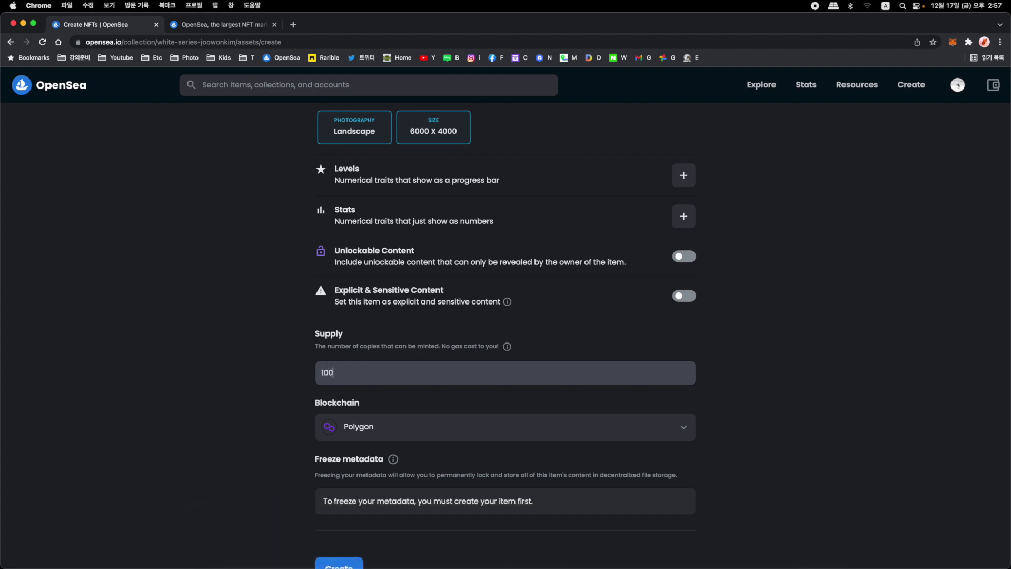
key(BackSpace)
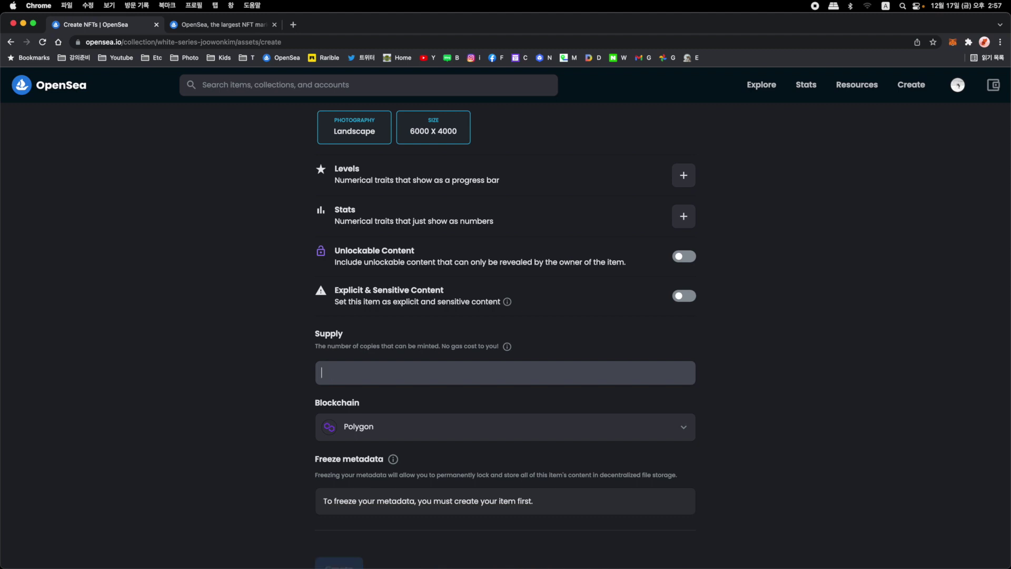
text(5)
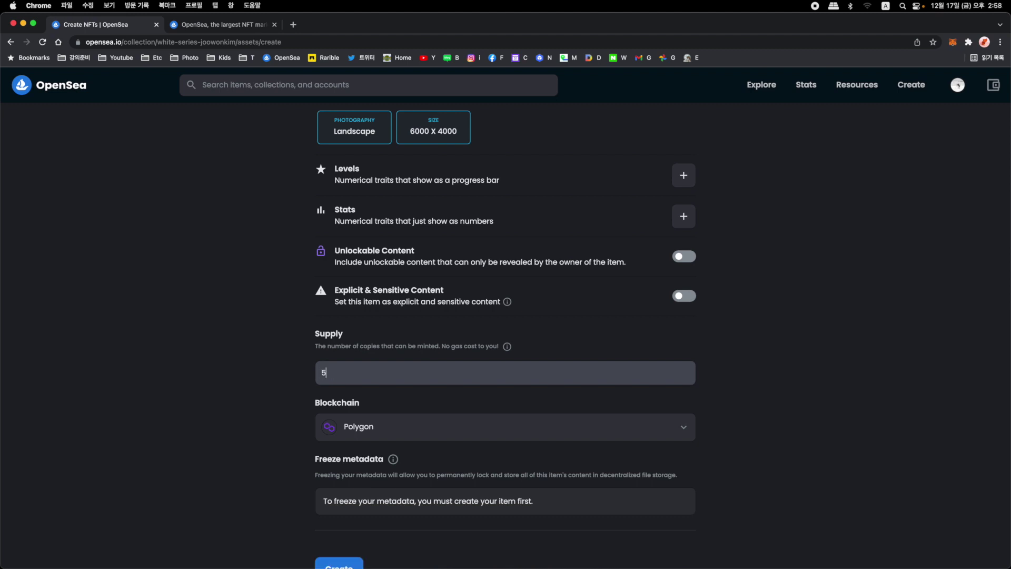
Try Ethereum as the item's blockchain and restore the choice to Polygon
scroll(448, 363, down, 2)
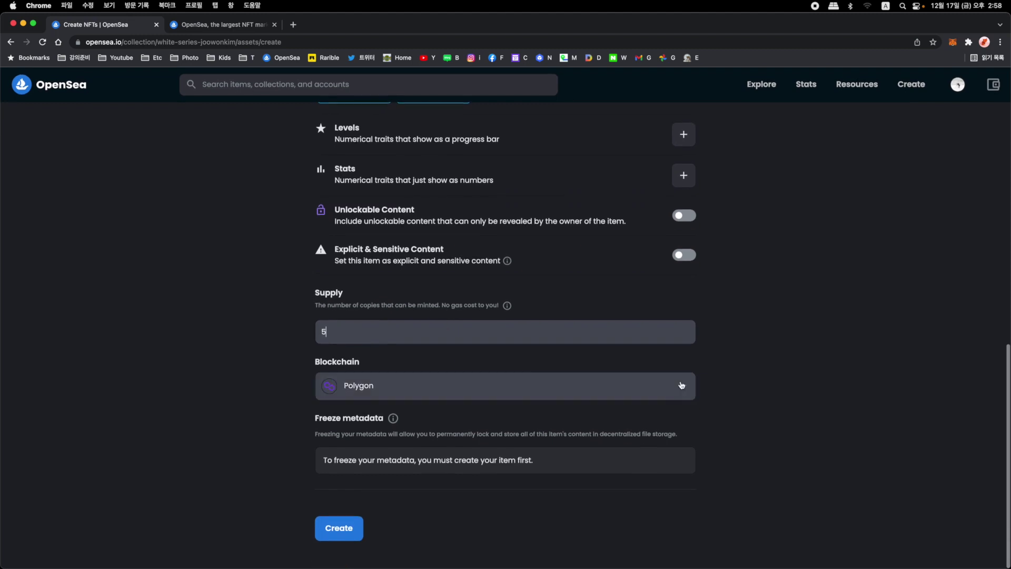
click(372, 389)
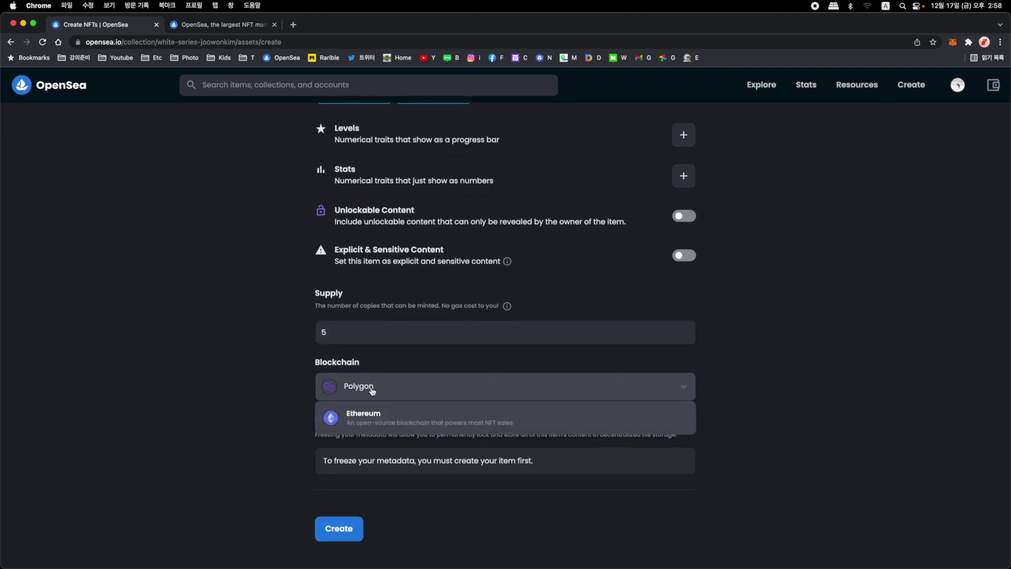
click(377, 426)
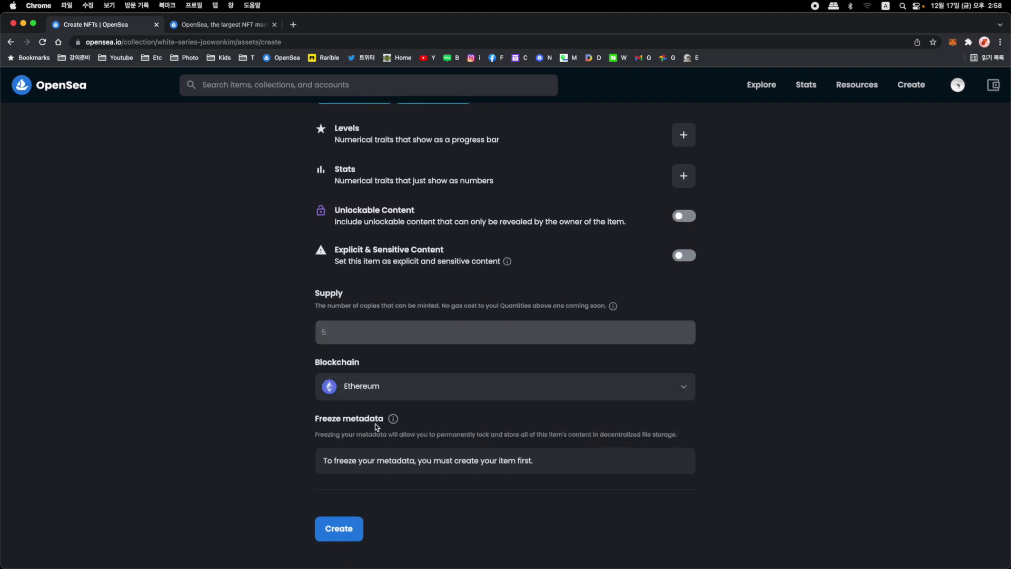
click(378, 387)
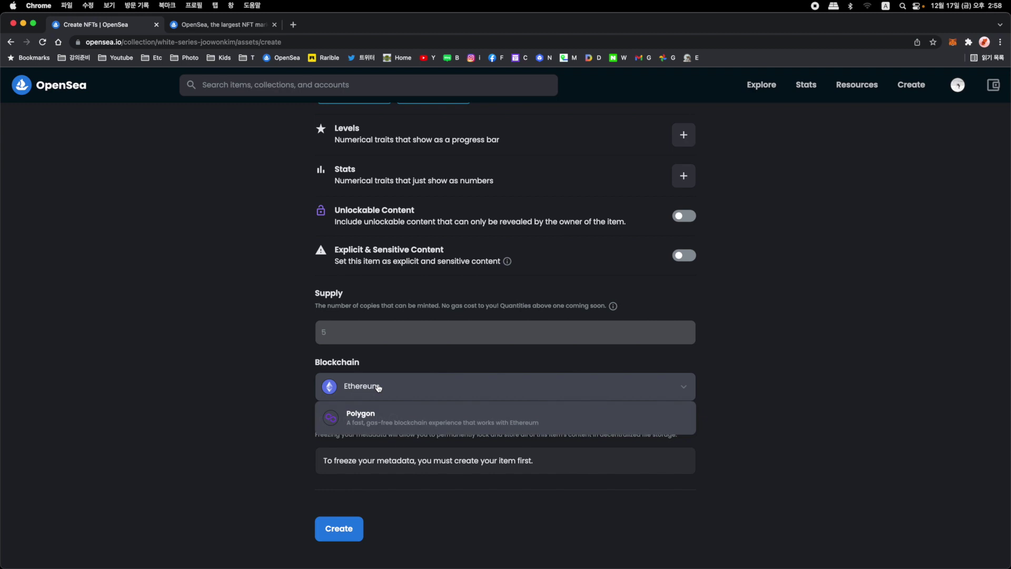
click(376, 420)
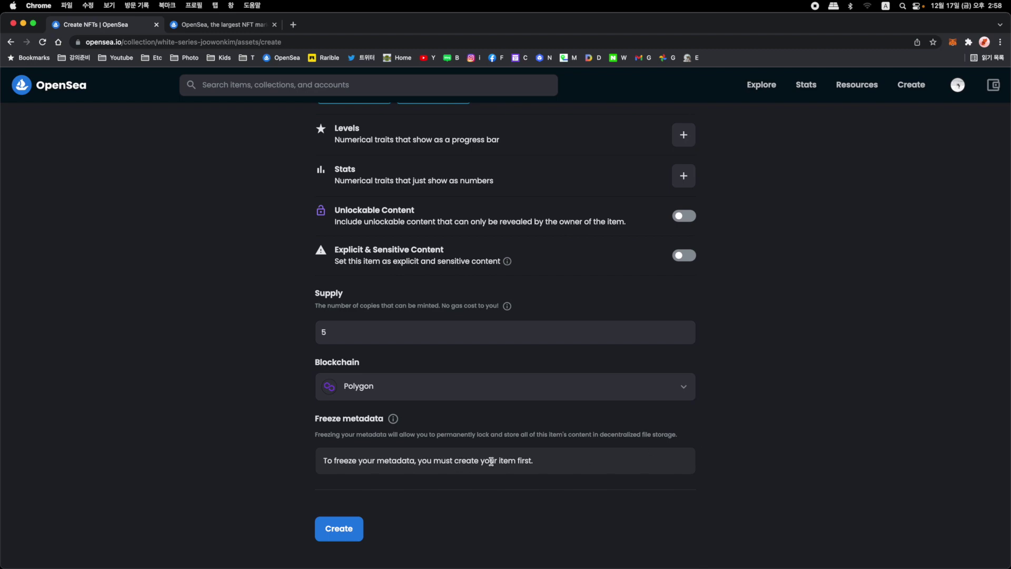
Check the completed form once more, create the WHITE #01 item and dismiss the creation dialog
scroll(365, 410, up, 20)
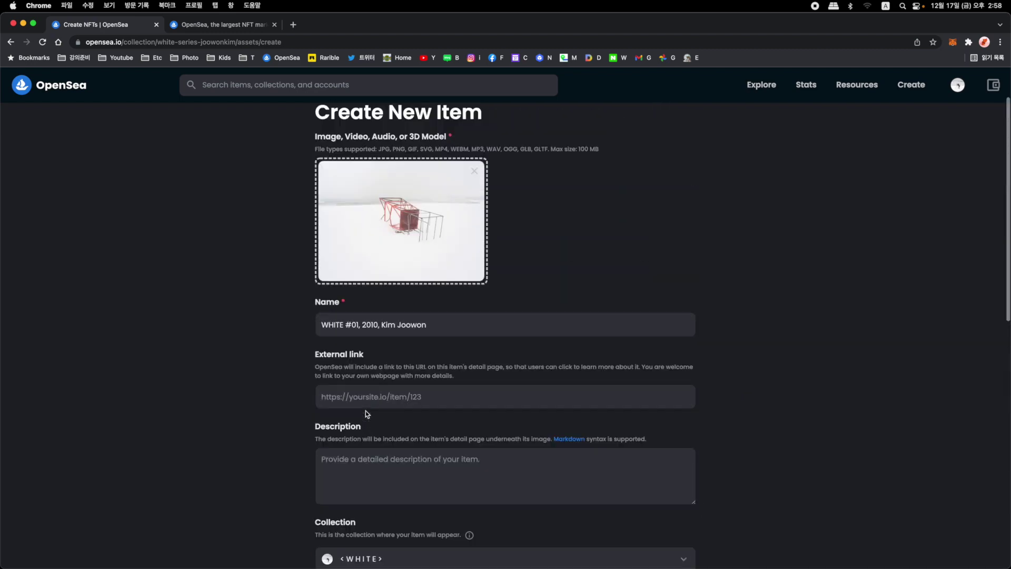
scroll(366, 410, down, 20)
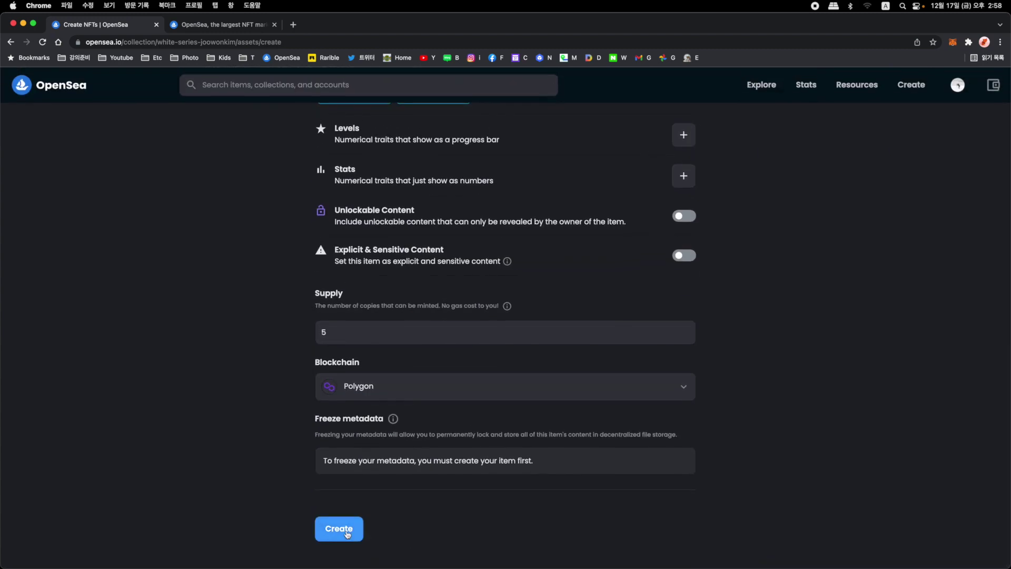
click(348, 533)
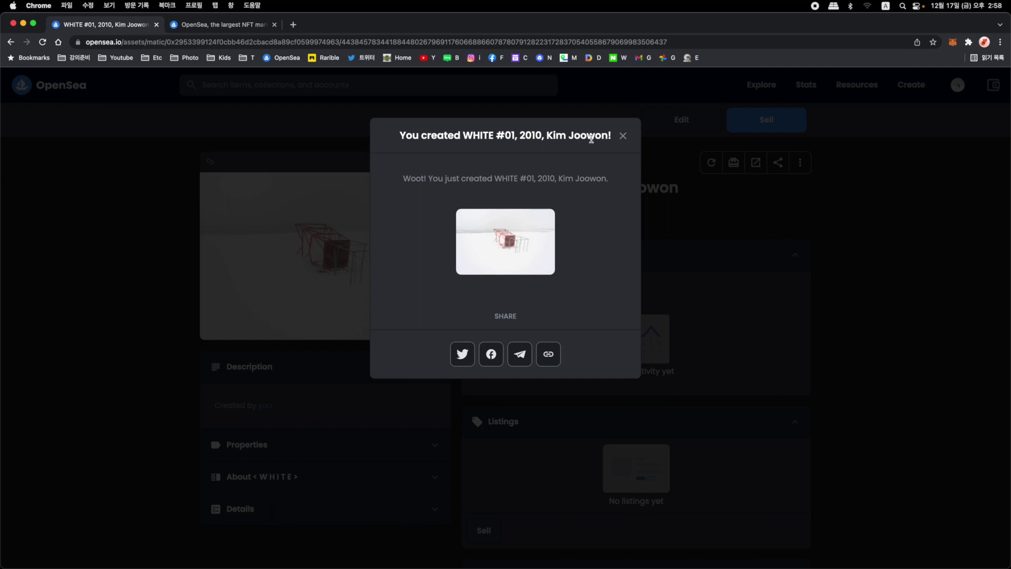
click(624, 136)
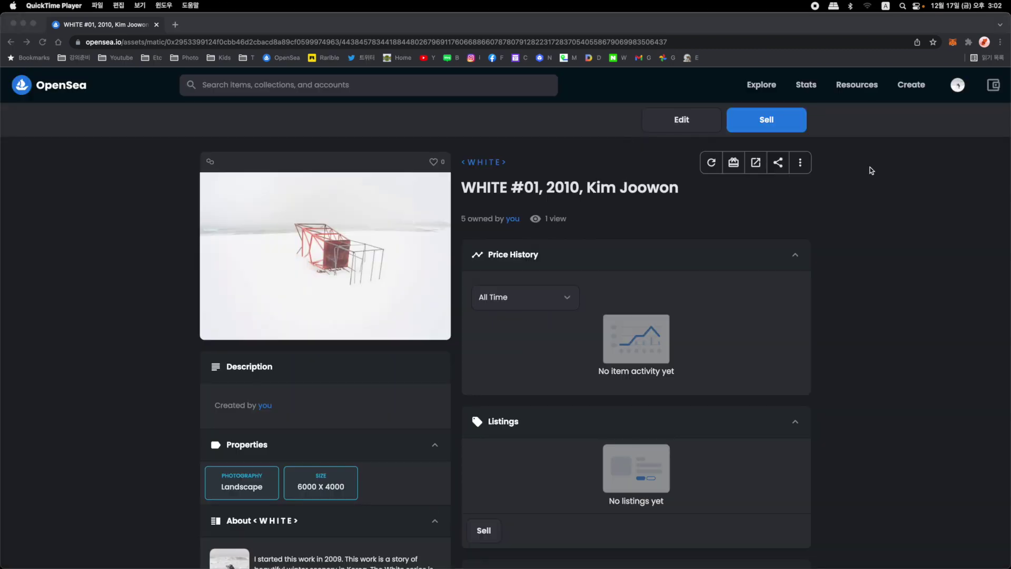
Open the artist profile and look over its collected items
click(957, 84)
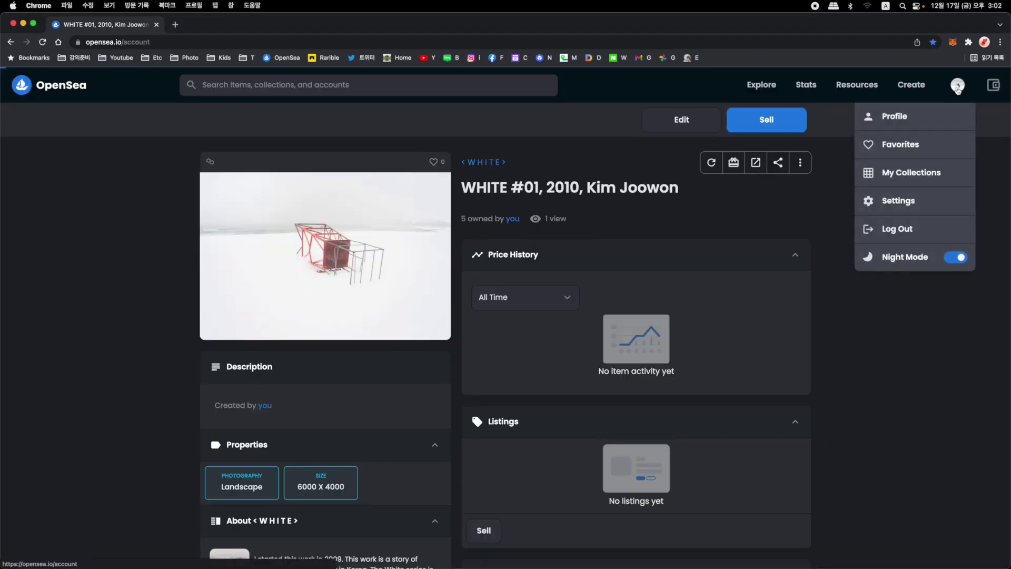
scroll(323, 440, down, 5)
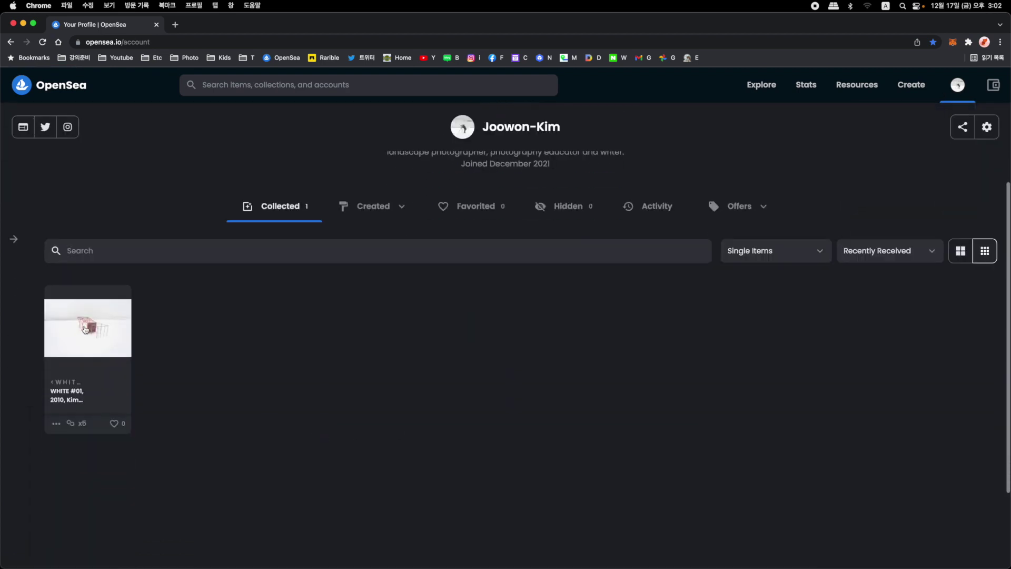
scroll(90, 330, up, 4)
Go to the < W H I T E > collection among the account's own collections and open its WHITE #01 item
mouse_move(957, 85)
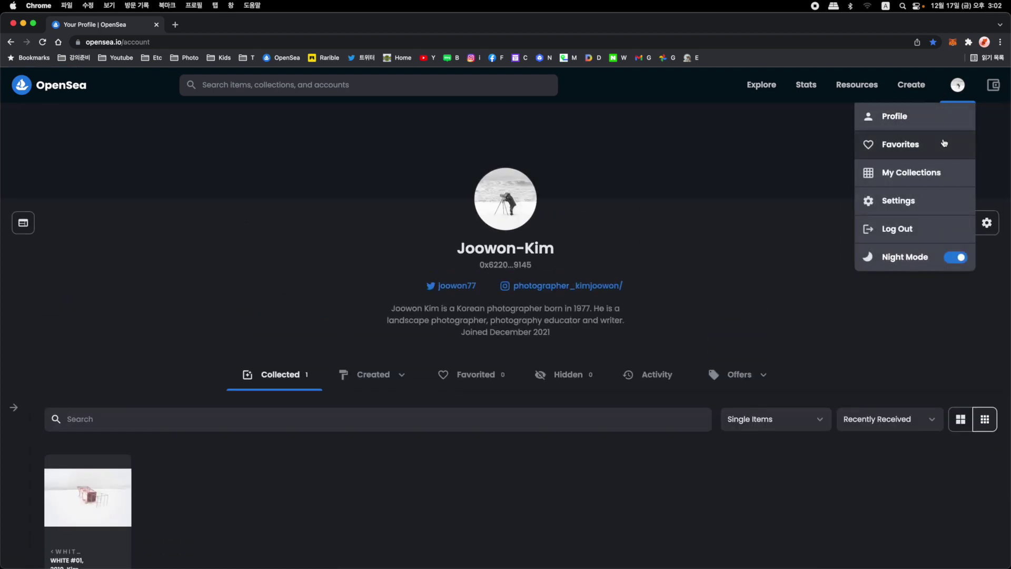
click(937, 167)
click(405, 295)
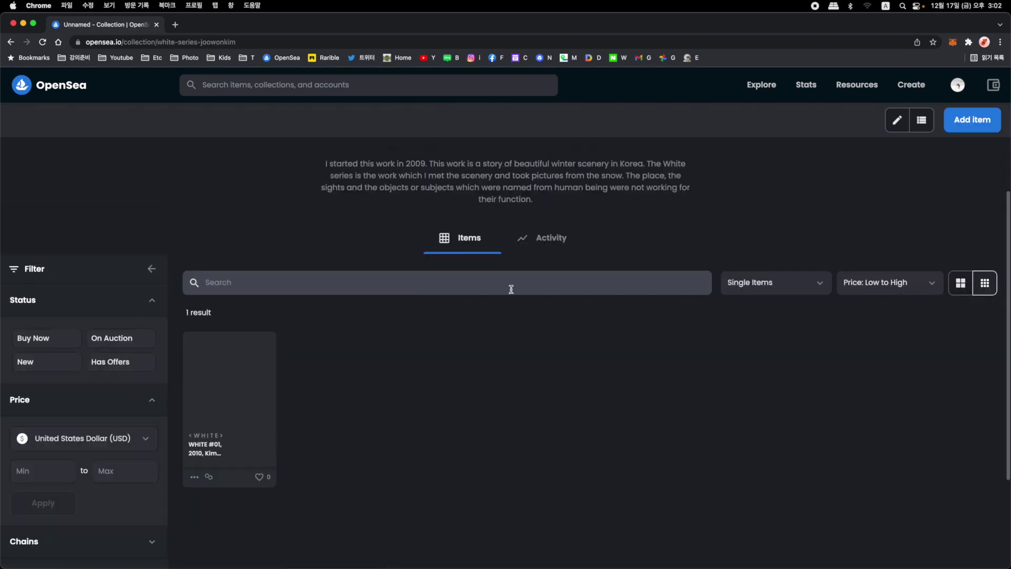
scroll(220, 368, down, 2)
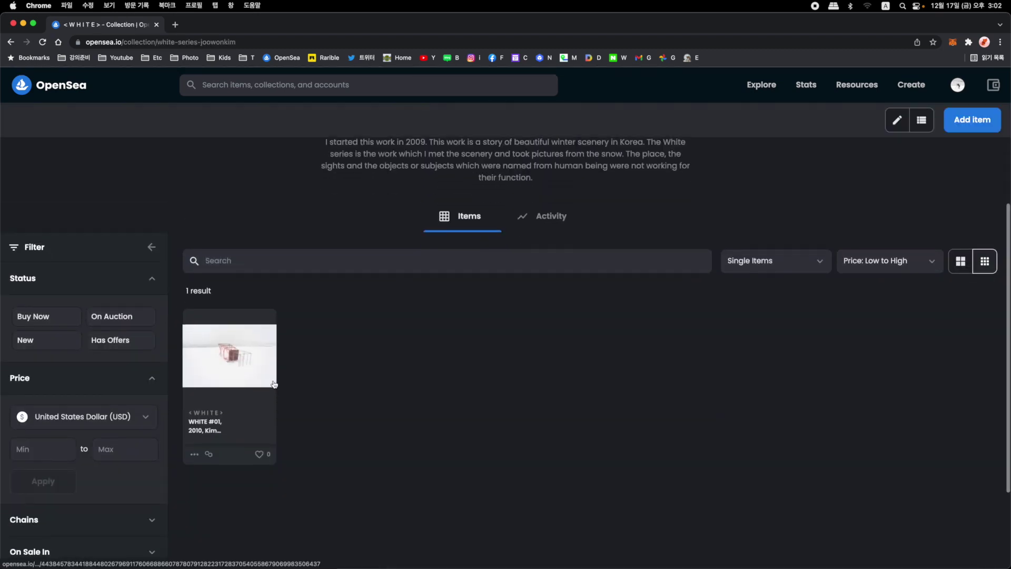
scroll(219, 346, down, 3)
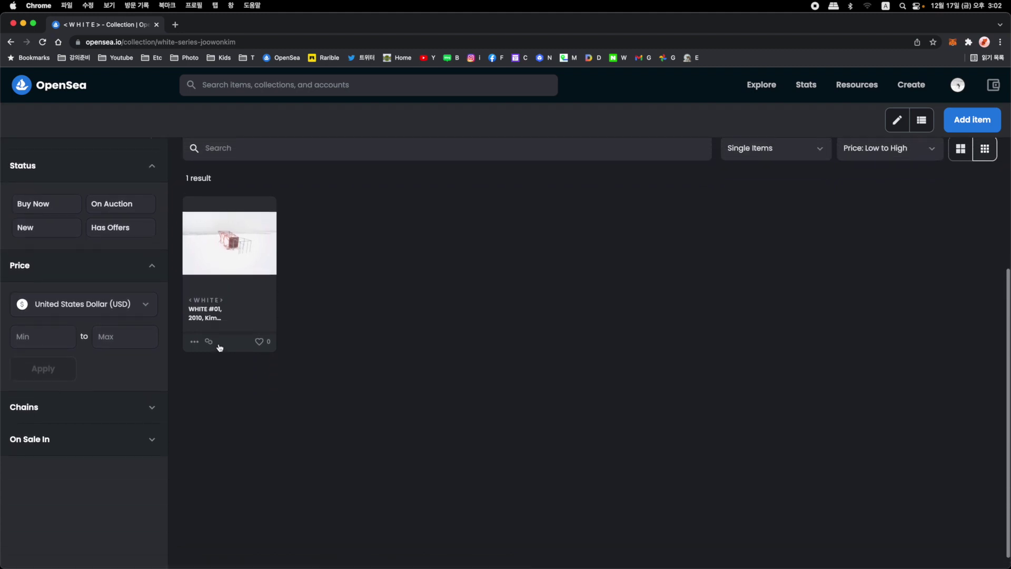
click(220, 271)
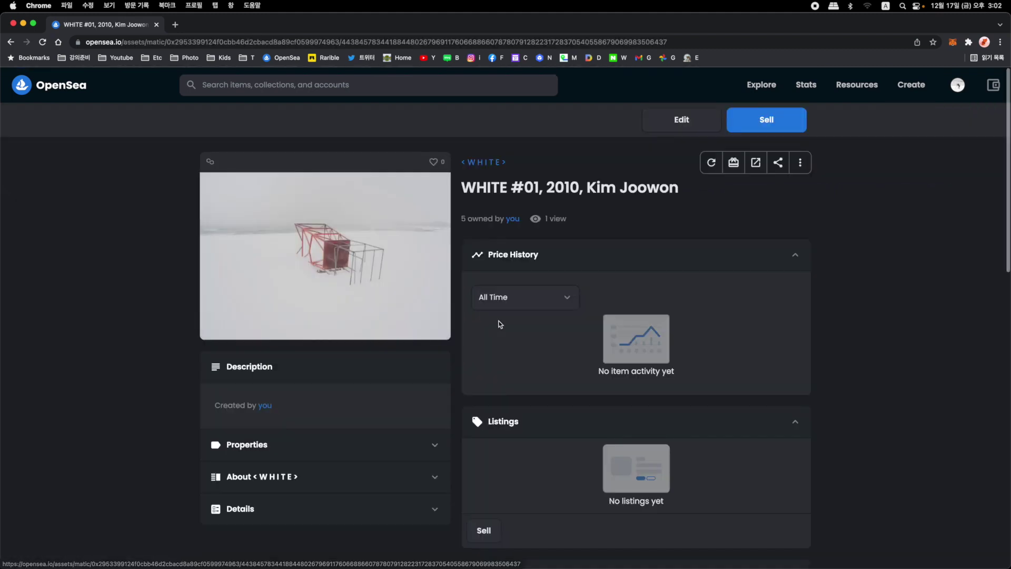
key(super+Left)
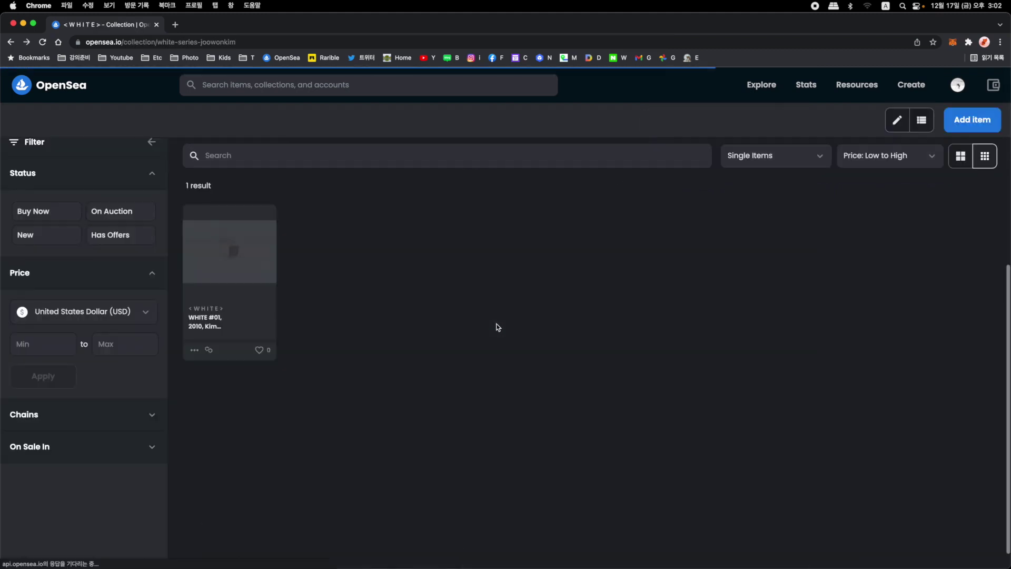
click(262, 253)
Examine the WHITE #01 item page, from the image and description to the price history, listings, offers and item activity
scroll(599, 291, down, 10)
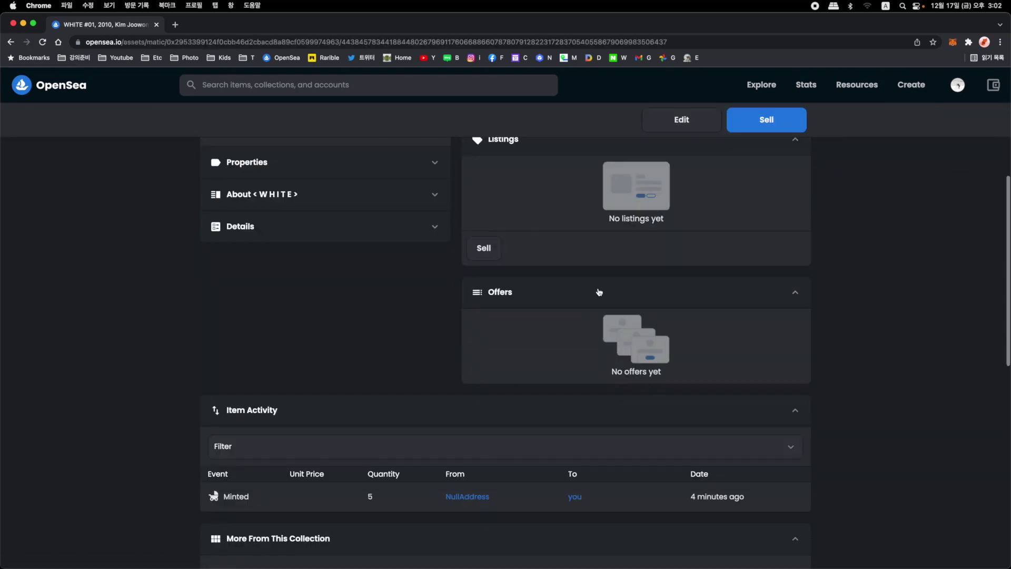
scroll(598, 291, up, 2)
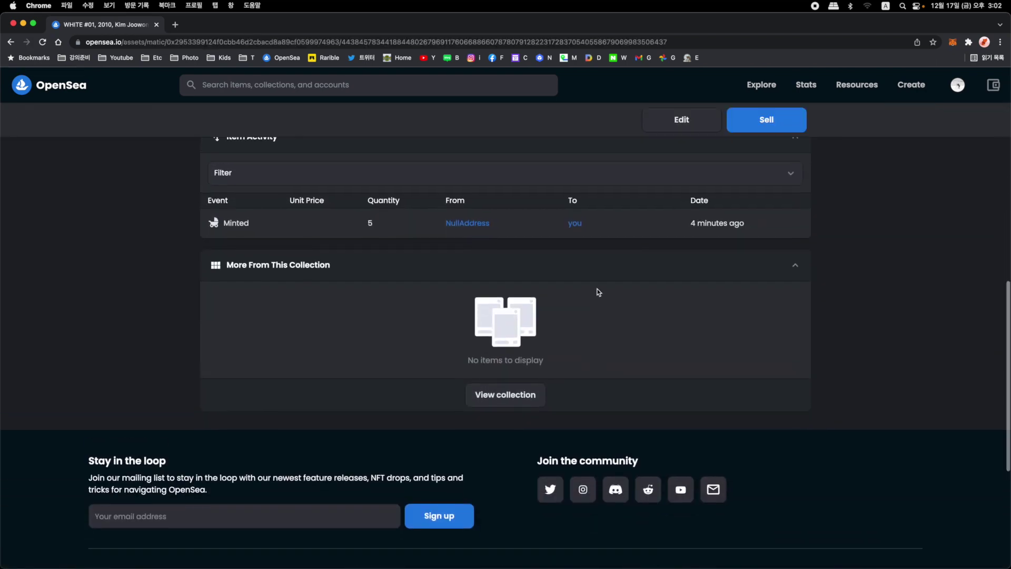
scroll(596, 291, up, 1)
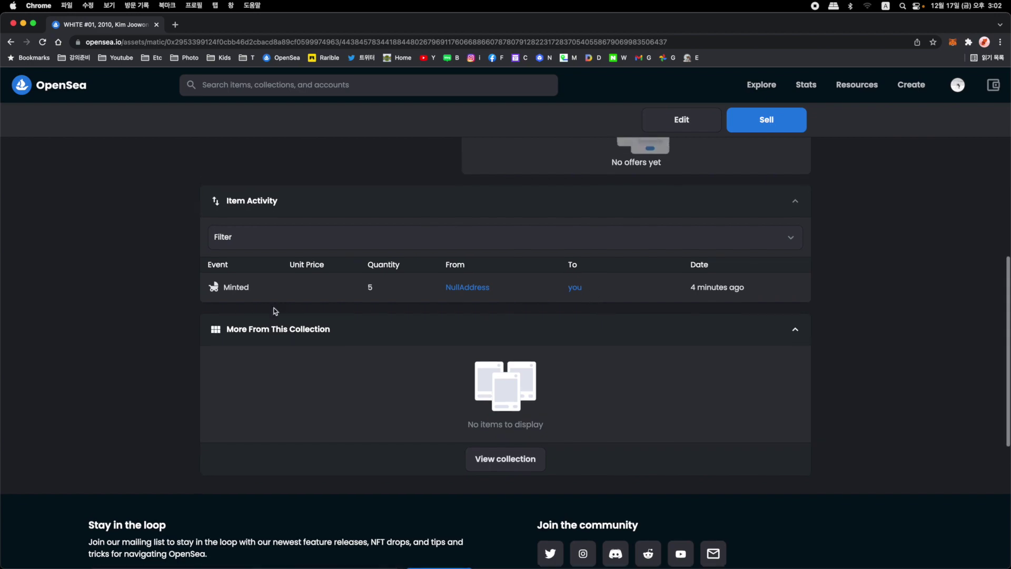
scroll(282, 302, up, 6)
scroll(373, 224, up, 1)
scroll(381, 246, down, 5)
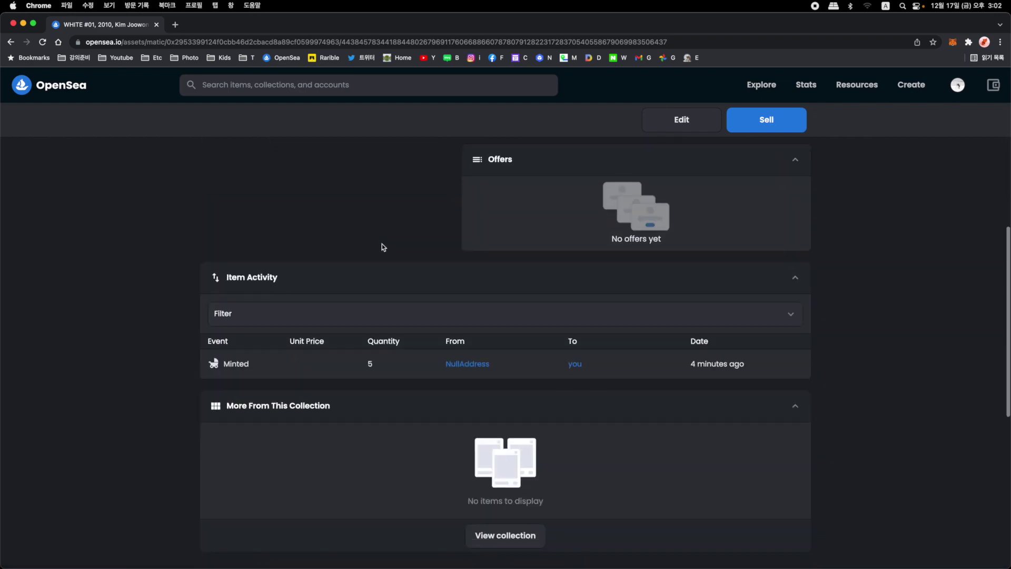
scroll(381, 246, up, 7)
scroll(381, 248, down, 1)
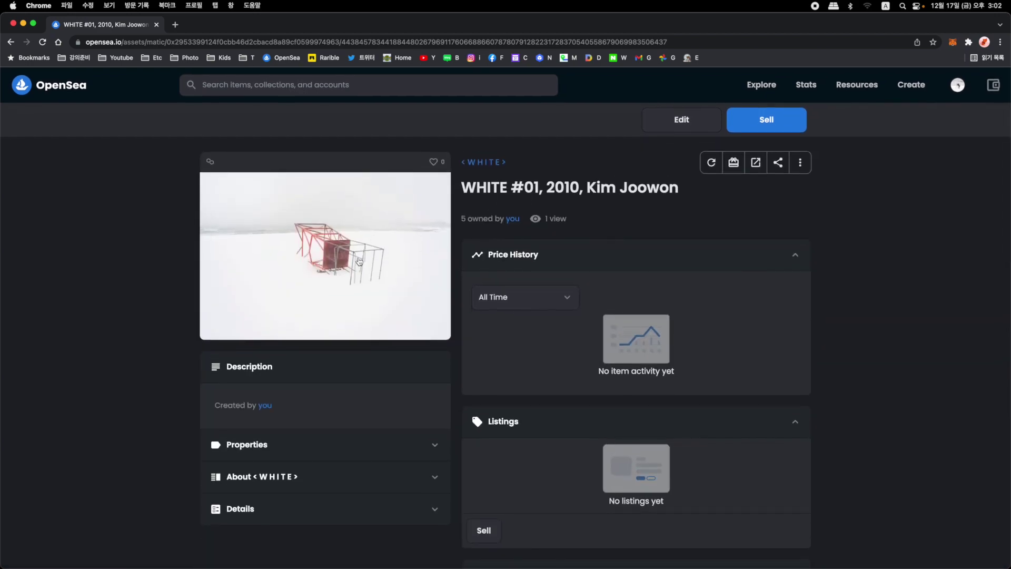
scroll(357, 260, down, 3)
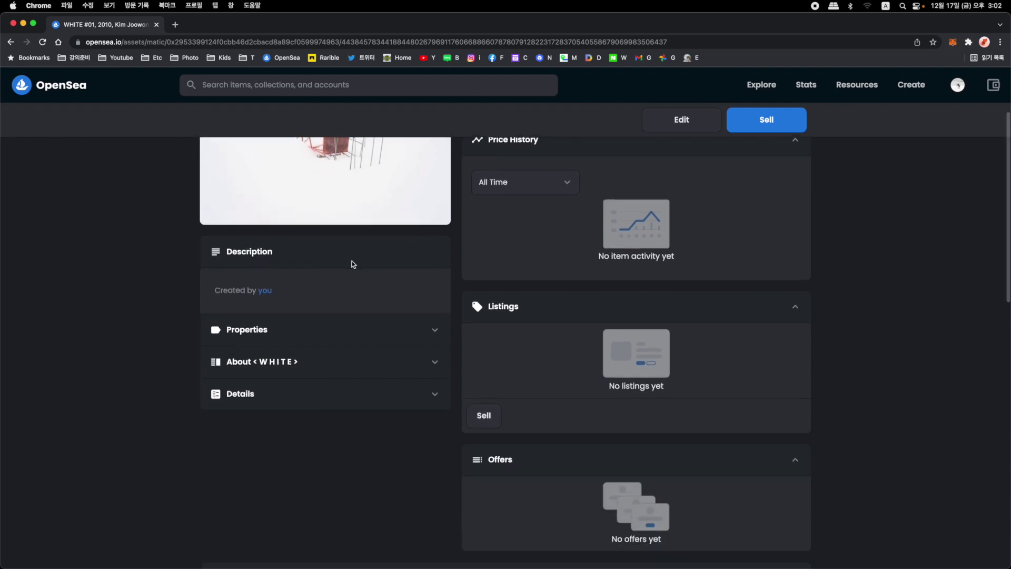
scroll(353, 264, down, 4)
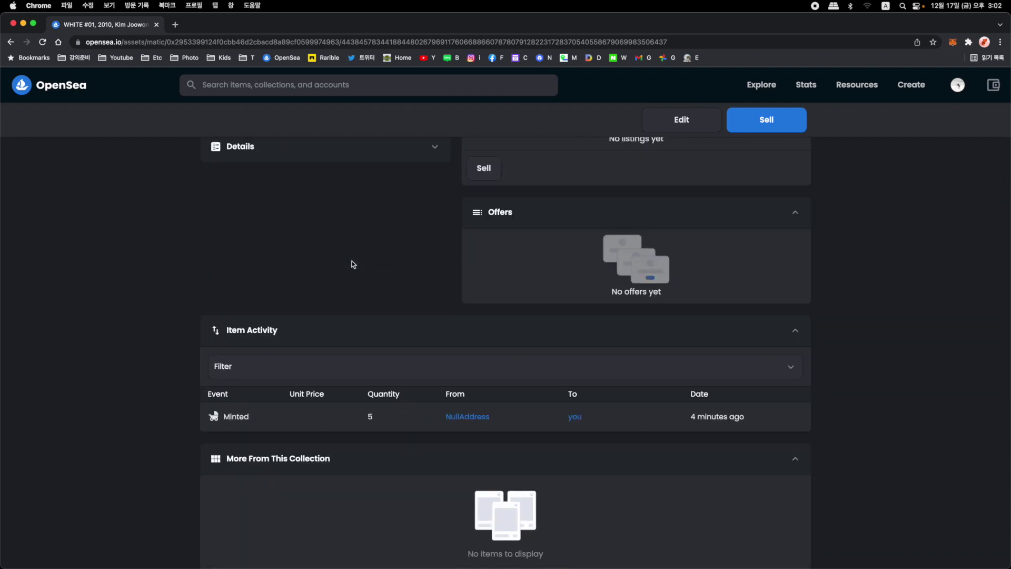
scroll(353, 264, down, 3)
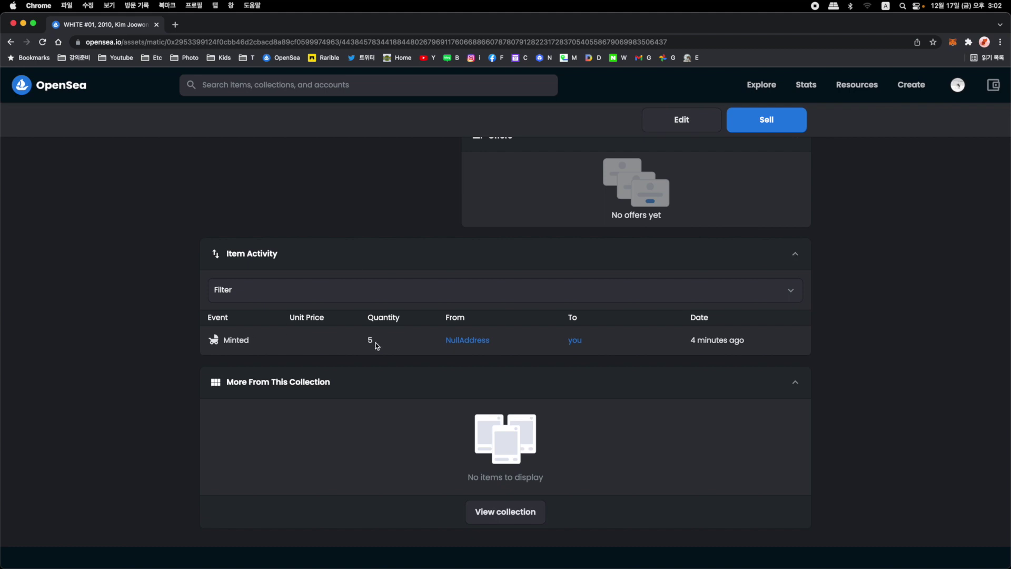
scroll(370, 341, up, 10)
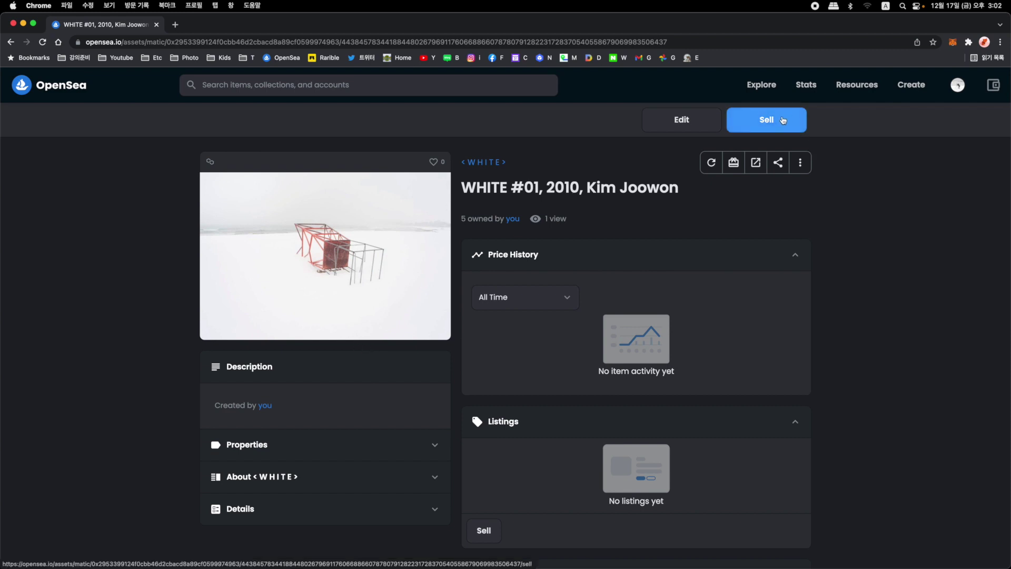
Open the item's edit form, review its fields from the name to the blockchain, and return to the item page without changes
click(668, 121)
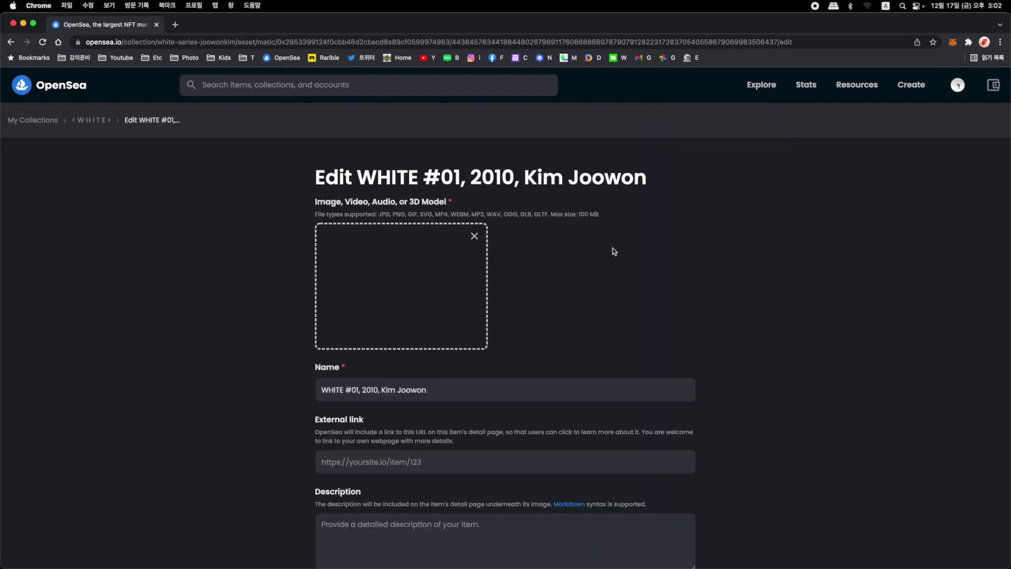
scroll(613, 251, down, 5)
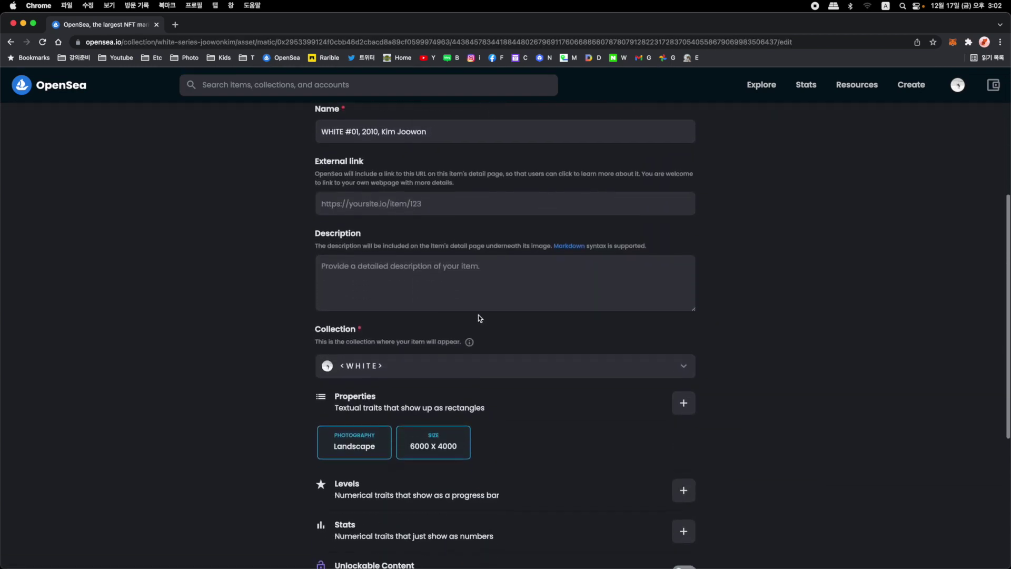
scroll(514, 311, down, 3)
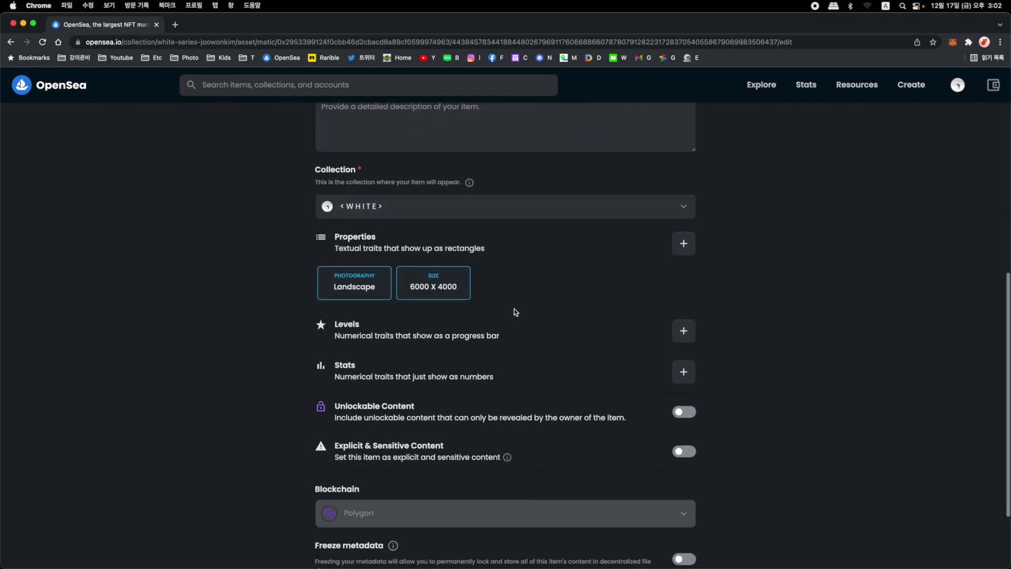
scroll(514, 310, down, 2)
key(super+Left)
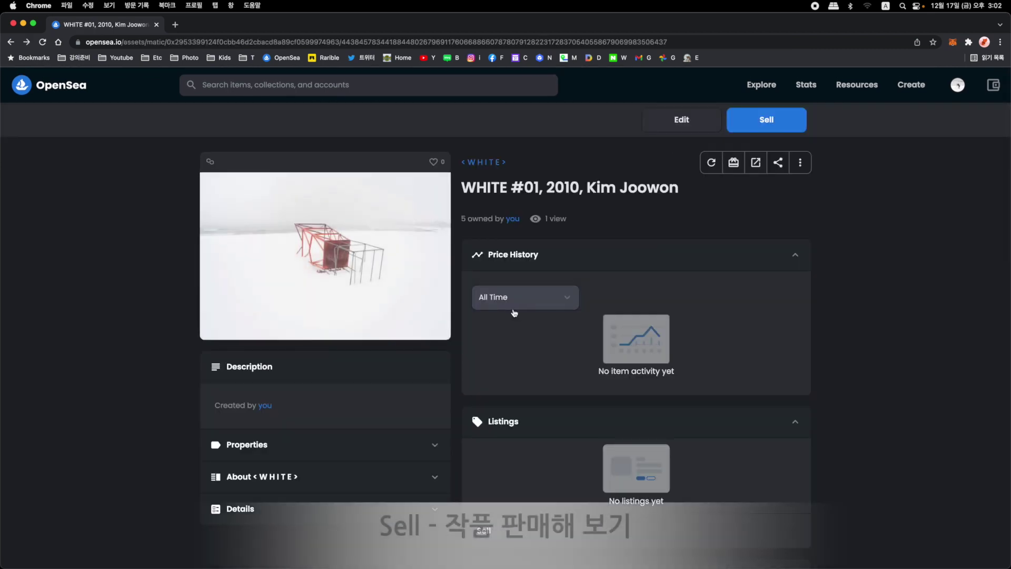
Start listing the WHITE #01 item for sale and check the listing form's quantity field, keeping it at 1
click(773, 116)
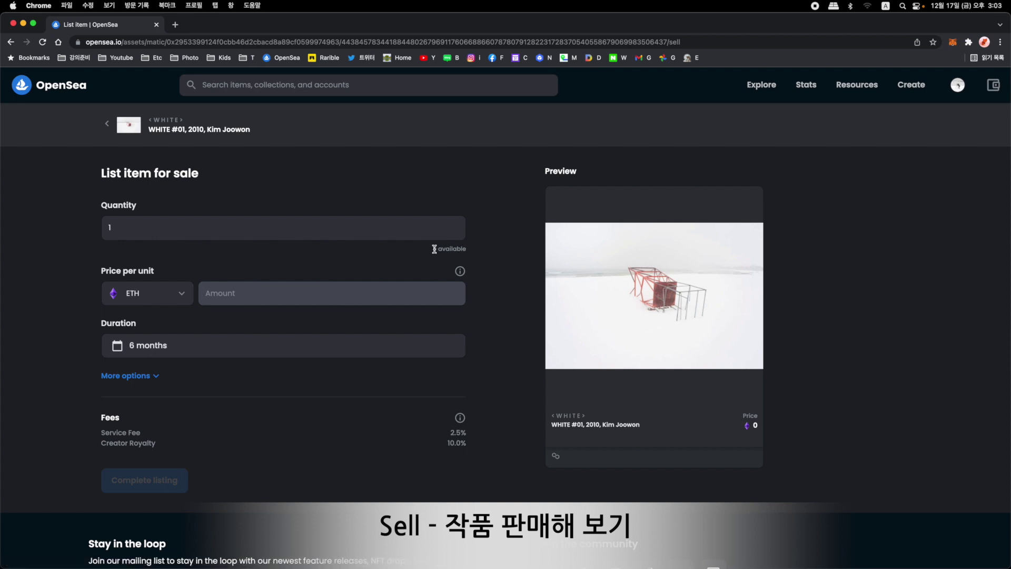
drag(435, 249, 406, 248)
click(472, 252)
drag(181, 235, 88, 230)
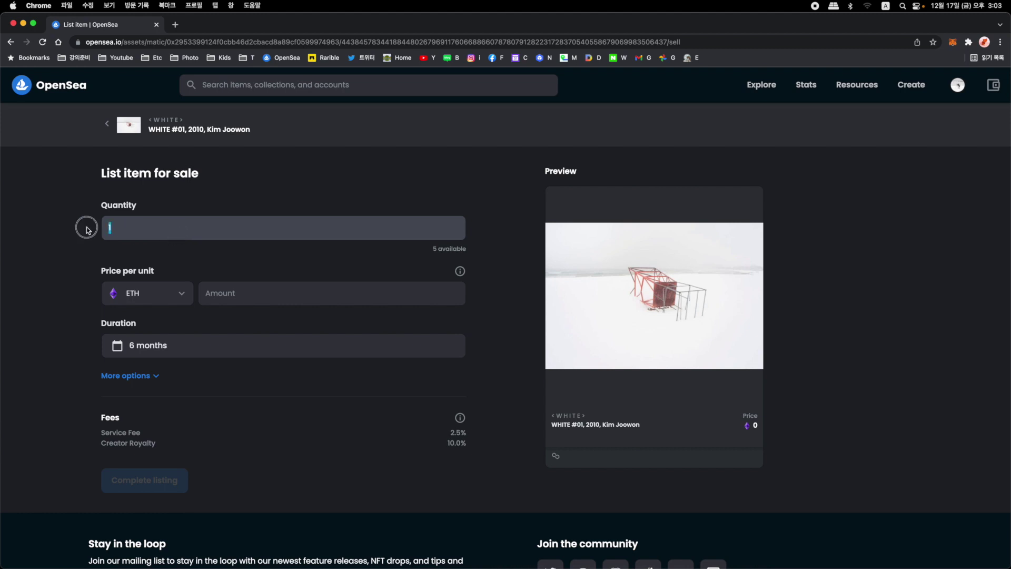
click(223, 195)
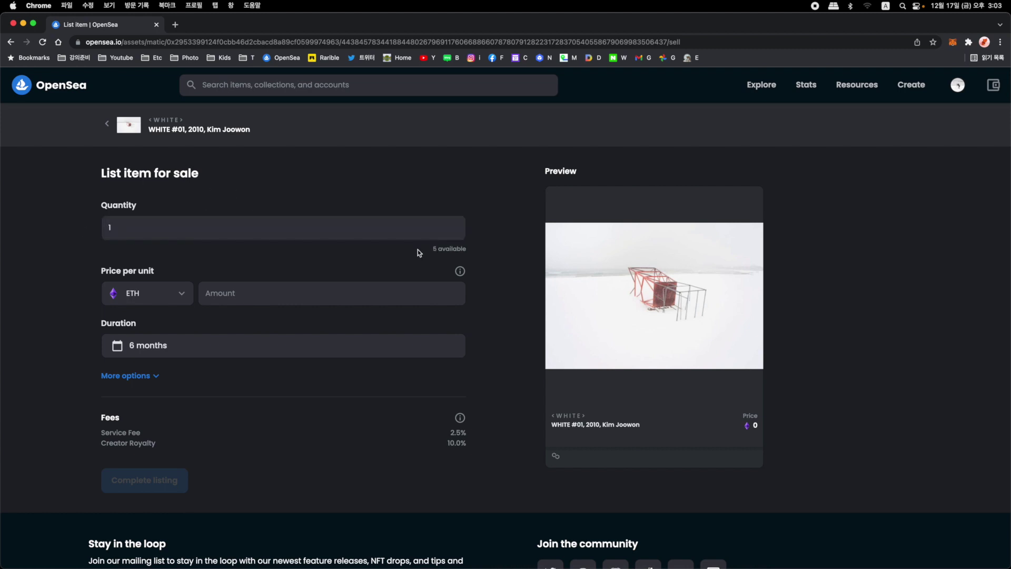
click(128, 228)
Review the currencies offered for the price per unit, keeping ETH
click(177, 297)
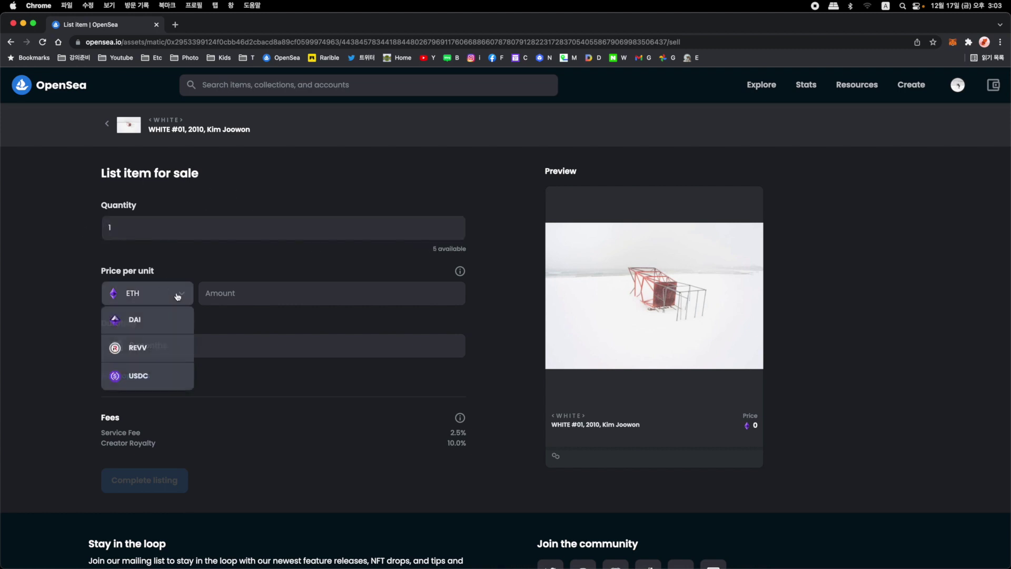
click(137, 296)
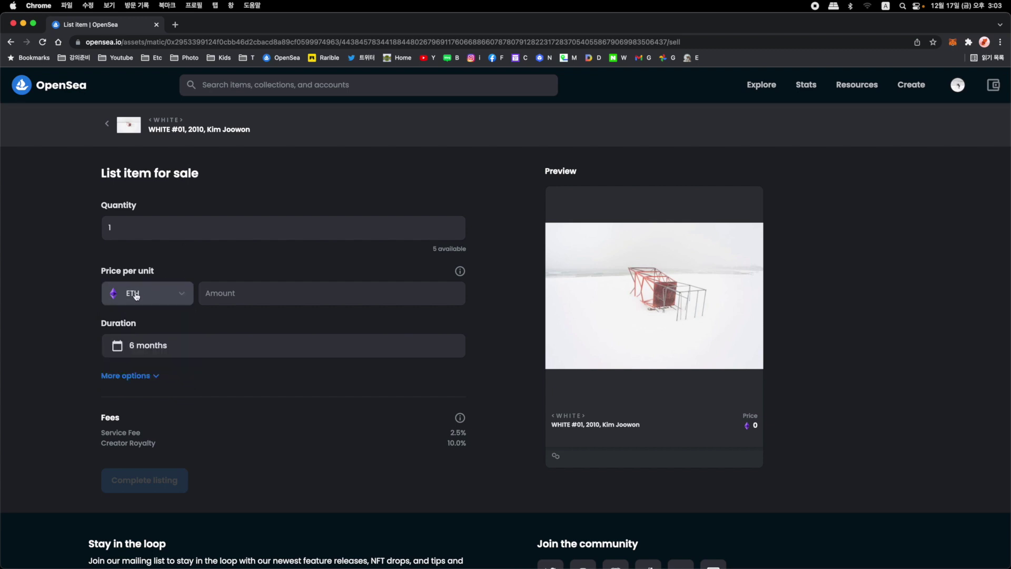
click(137, 296)
click(186, 257)
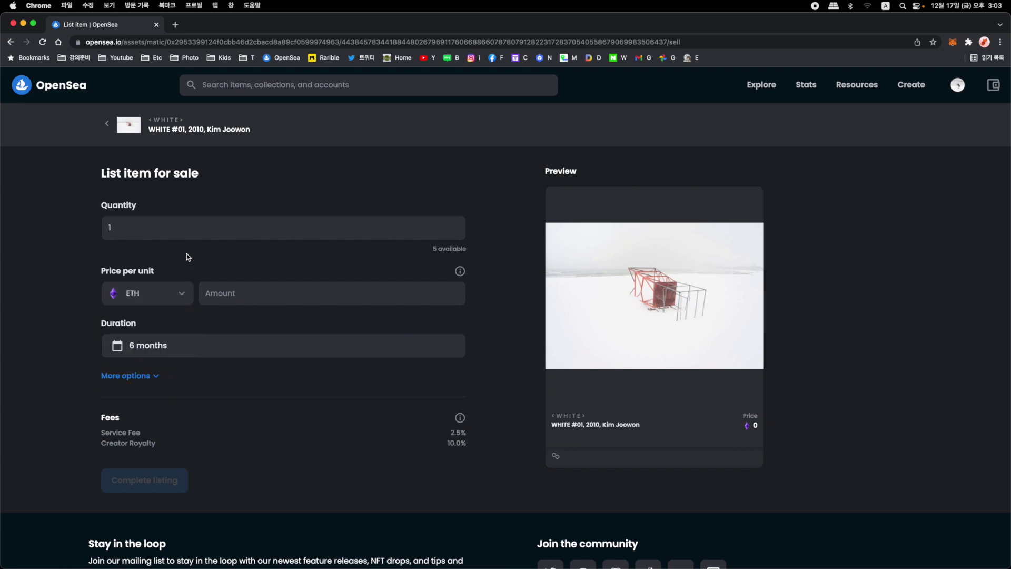
click(203, 300)
click(272, 259)
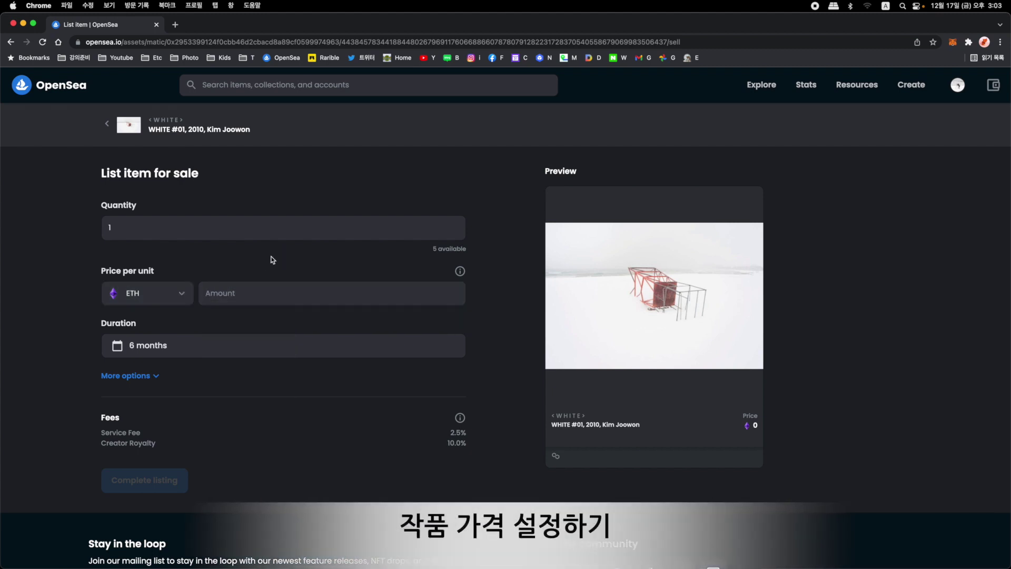
Set the price per unit to 1 ETH
click(269, 301)
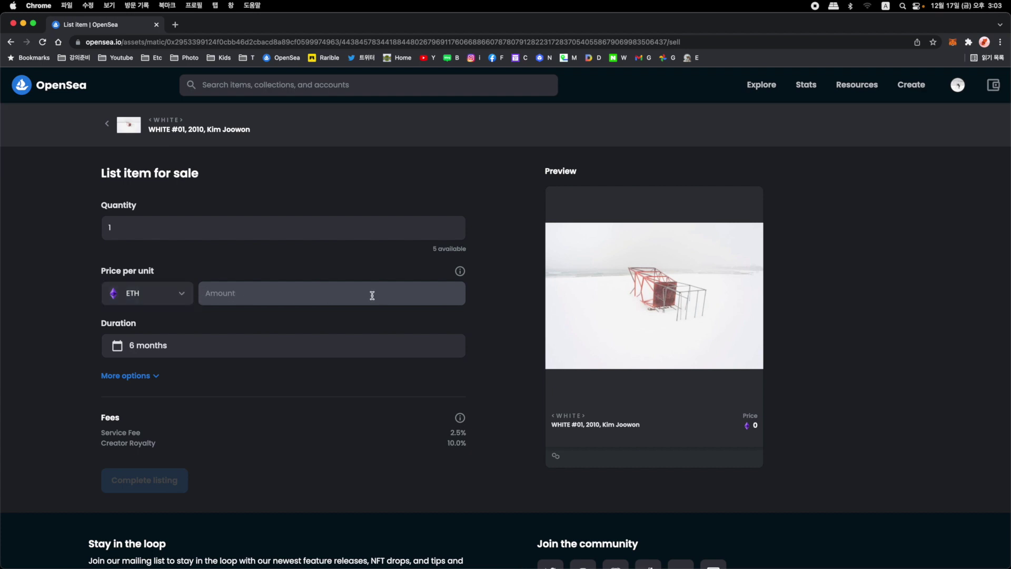
text(1)
click(383, 348)
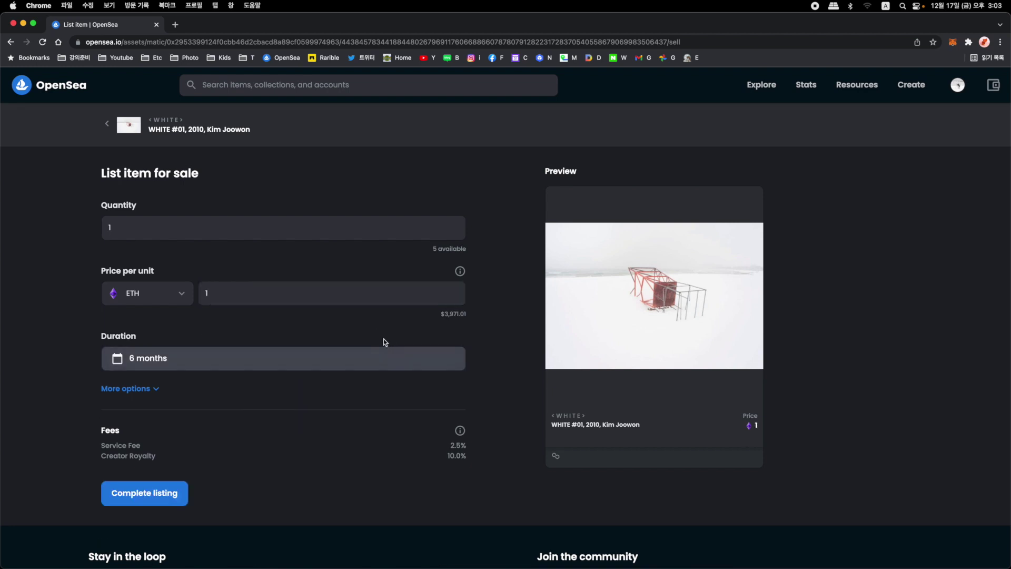
click(431, 323)
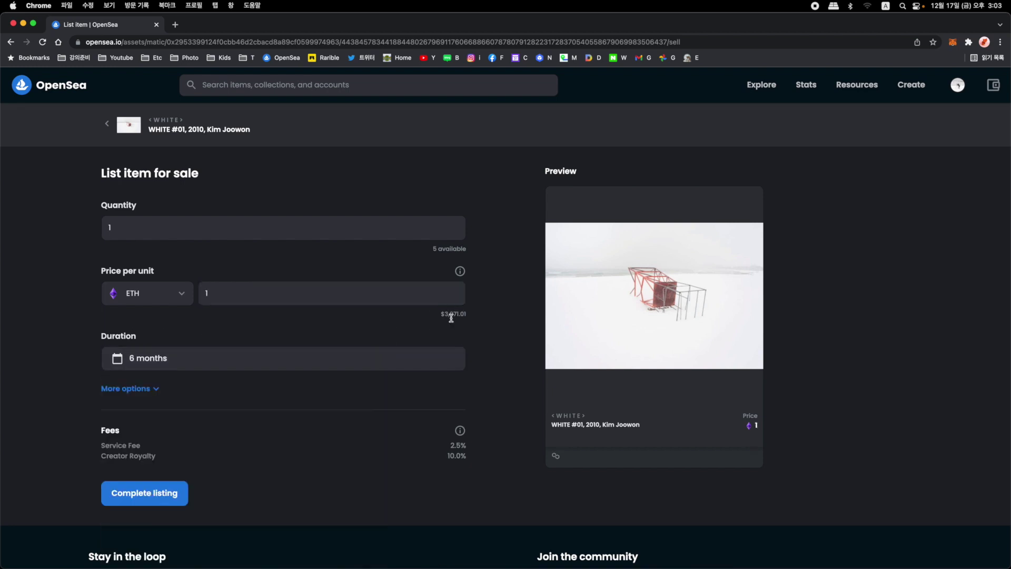
Try prices per unit of 0.5 ETH and 0.0001 ETH
click(332, 289)
drag(332, 289, 167, 290)
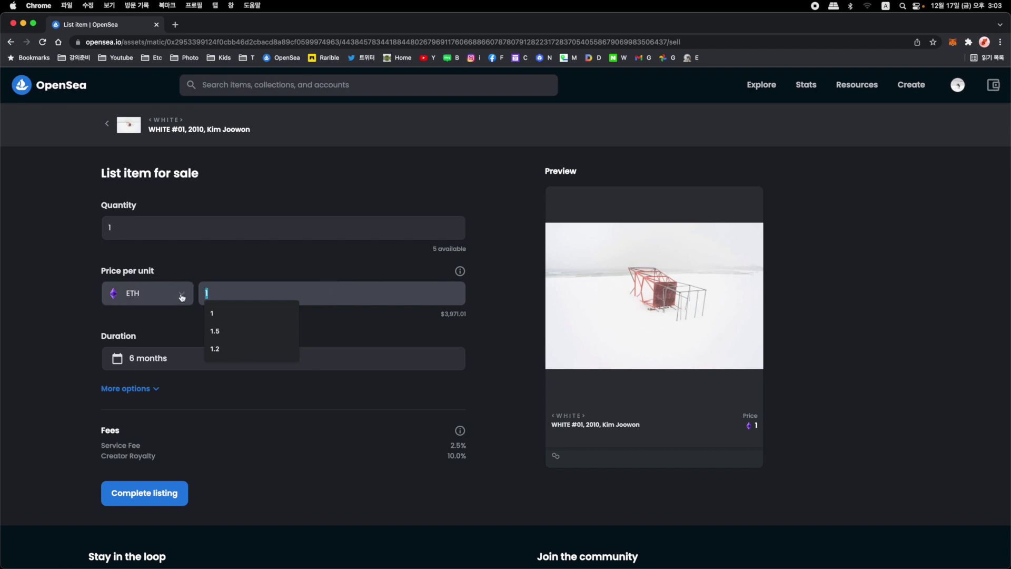
text(0.5)
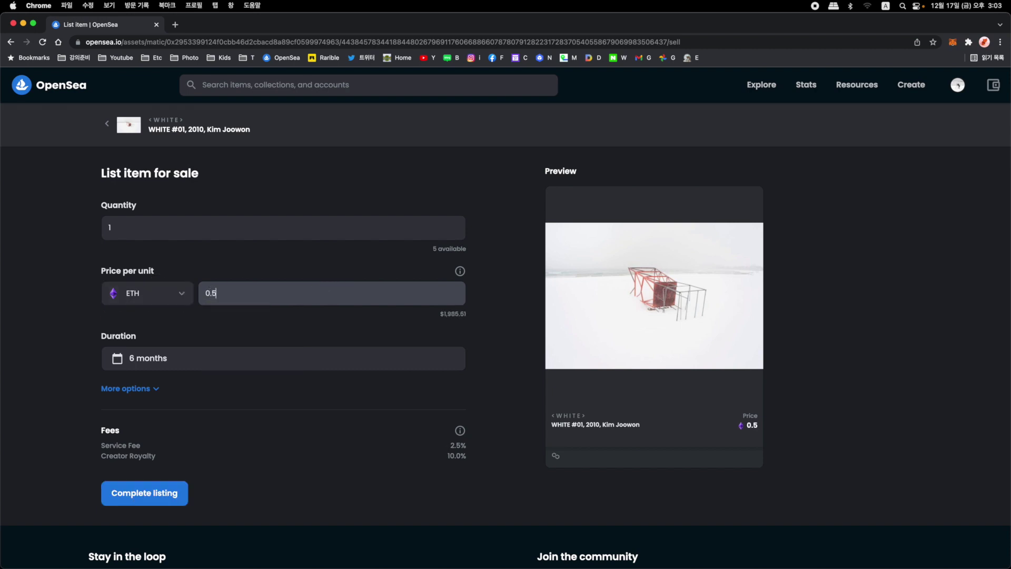
key(BackSpace)
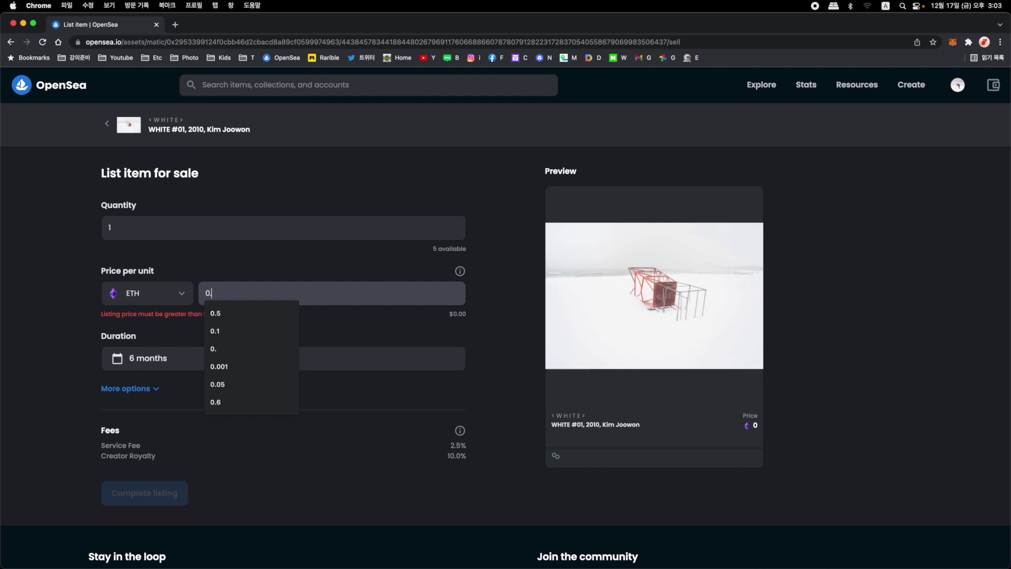
text(001)
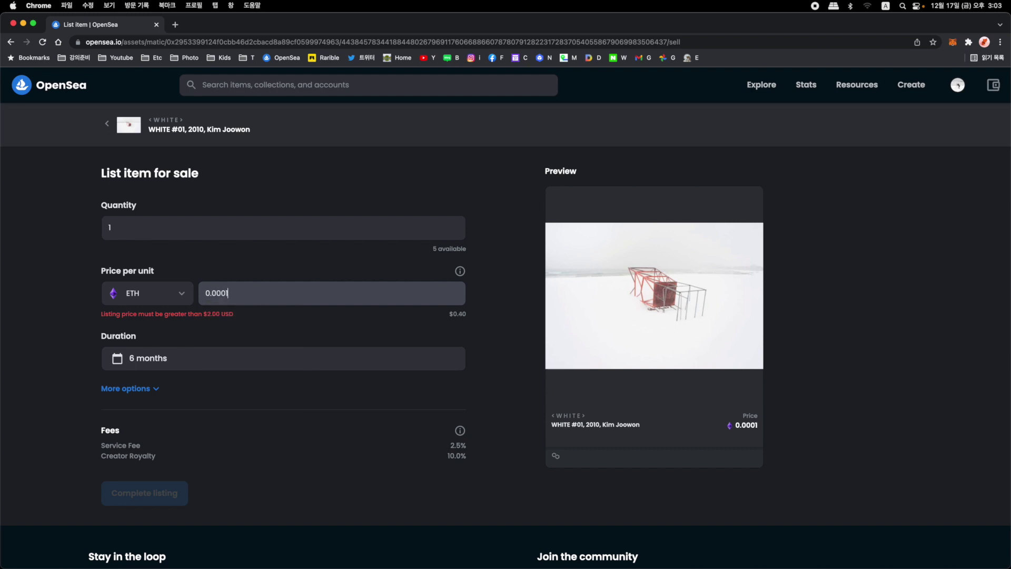
Try prices per unit of 0.001 ETH and 0.01 ETH
key(BackSpace)
key(BackSpace)
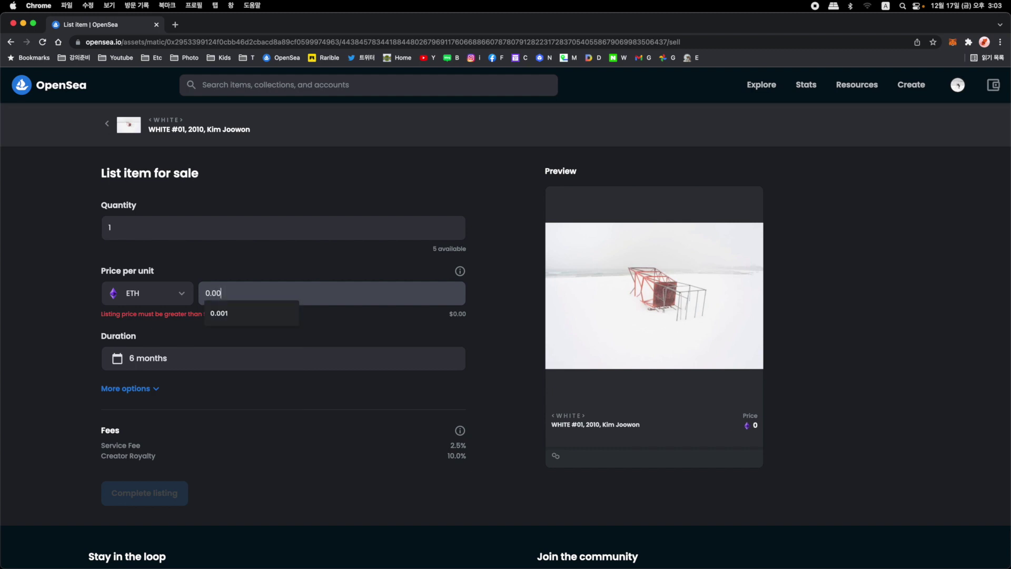
text(1)
key(BackSpace)
key(BackSpace)
text(1)
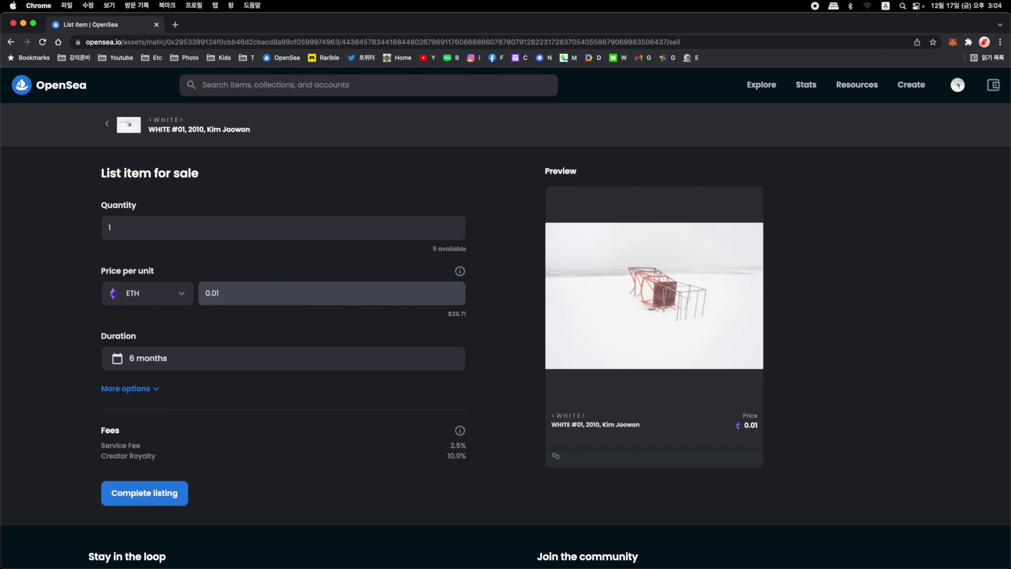
Clear the trial amount and put the price per unit back to 1 ETH
text(0)
key(BackSpace)
key(BackSpace)
key(BackSpace)
key(BackSpace)
key(BackSpace)
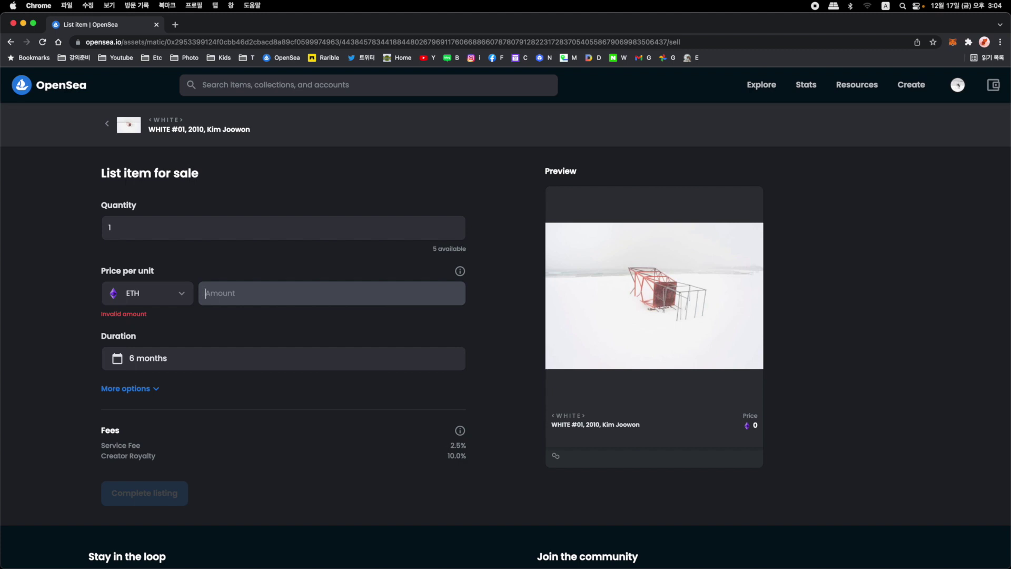
text(1)
key(Escape)
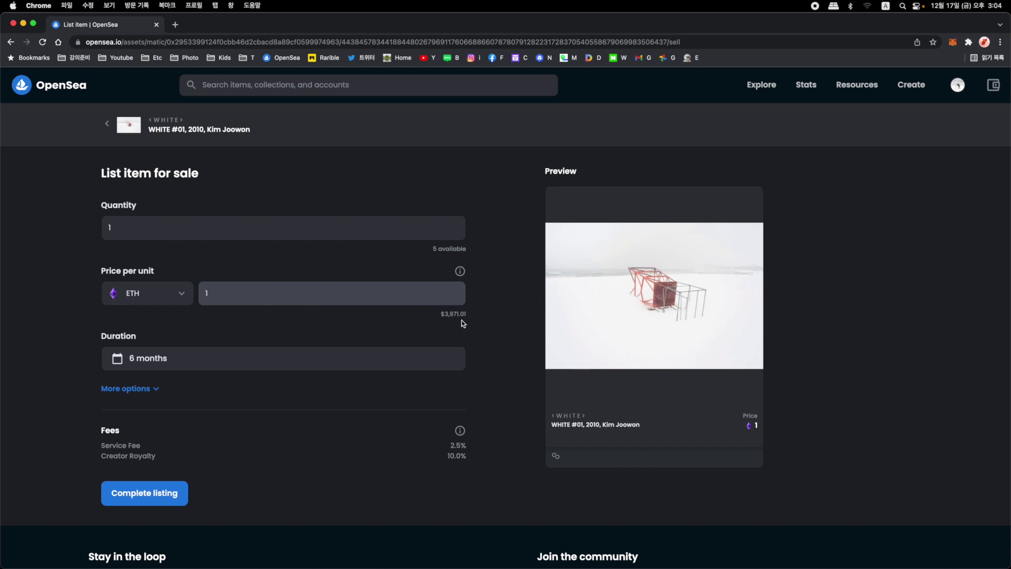
Review the listing duration's date range options, keeping 6 months
click(120, 357)
click(189, 429)
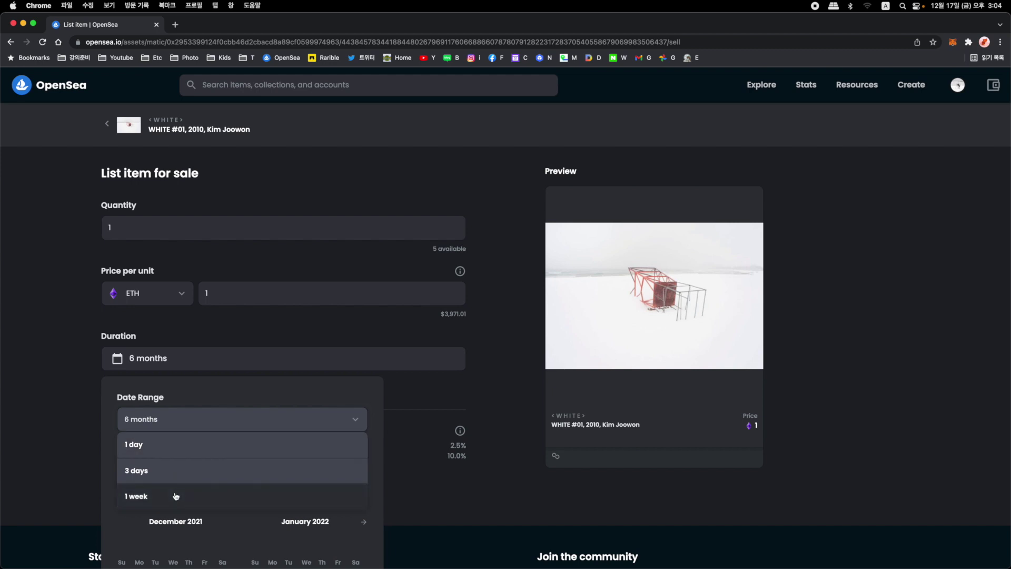
click(185, 382)
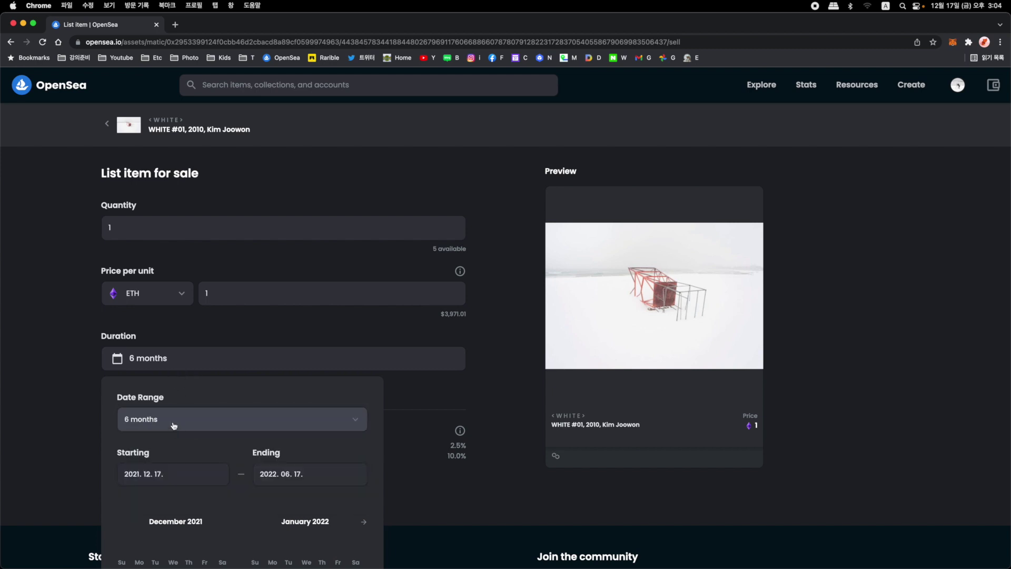
click(427, 403)
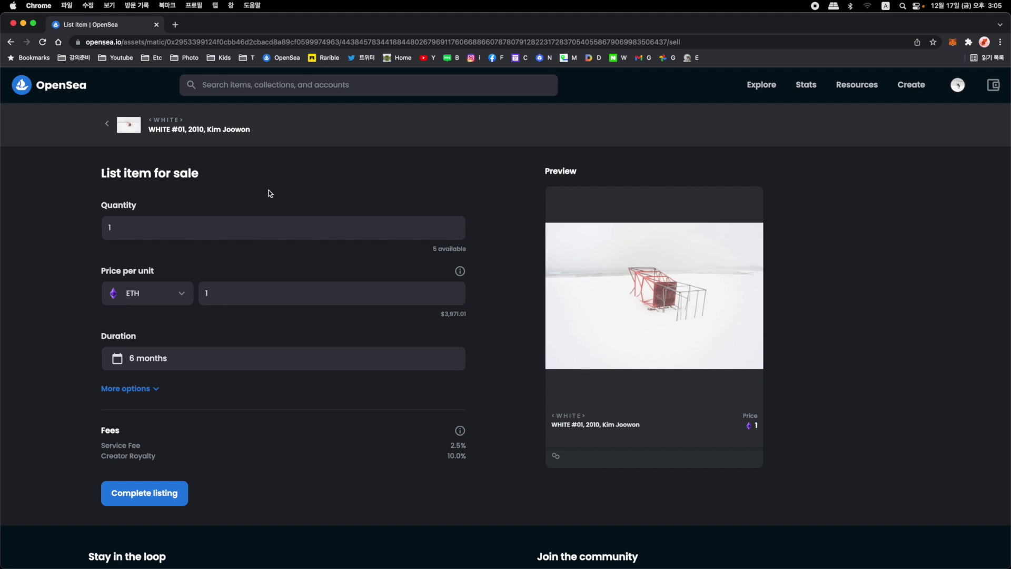
Submit the listing at 1 ETH and unlock the currency by signing the MetaMask request
click(250, 293)
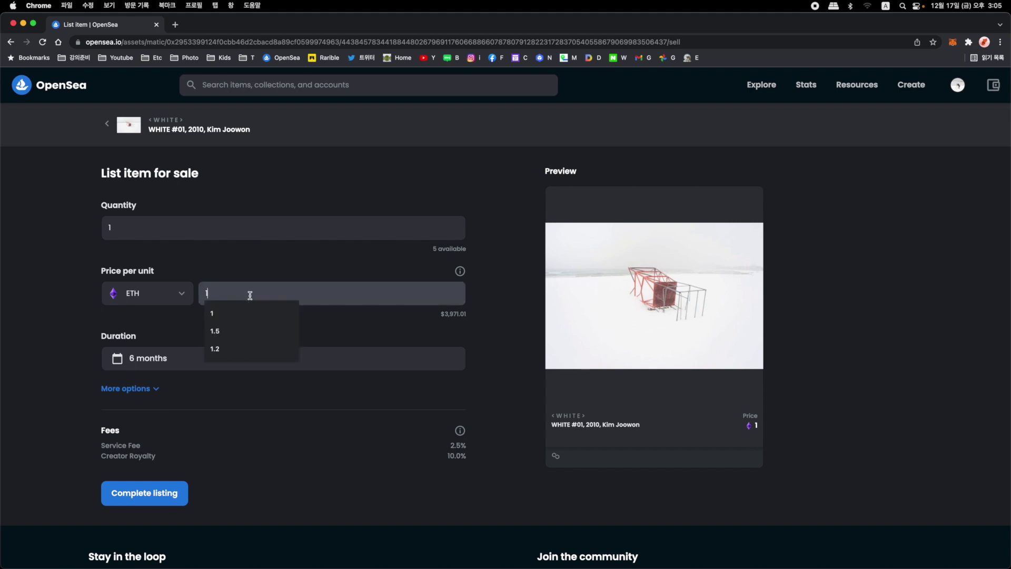
click(487, 321)
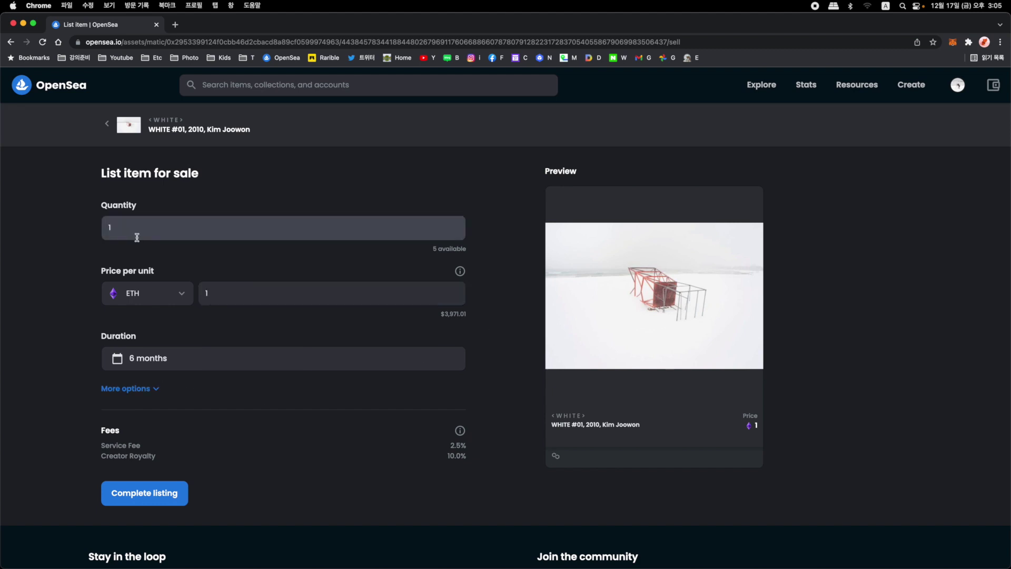
click(167, 499)
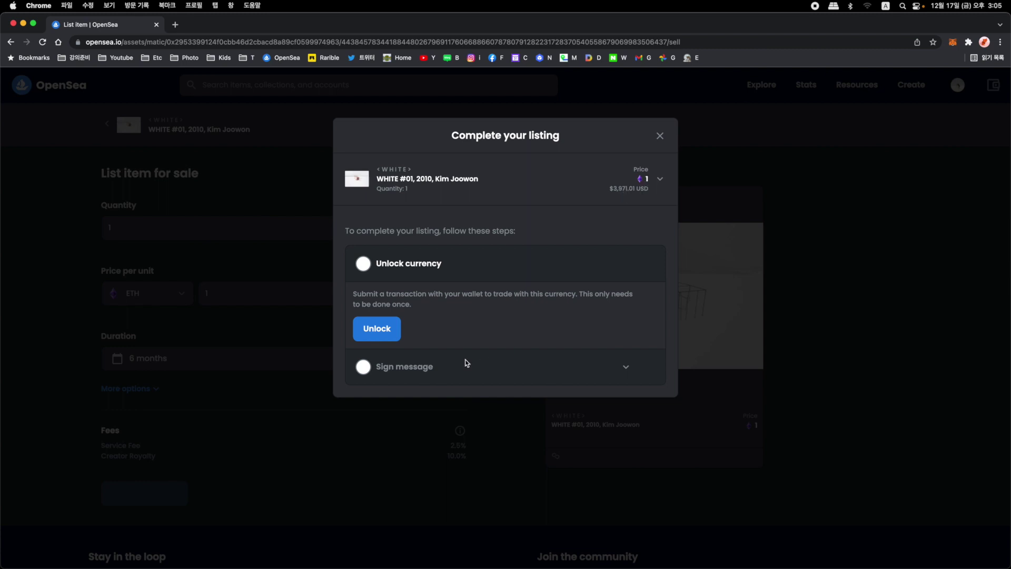
click(387, 335)
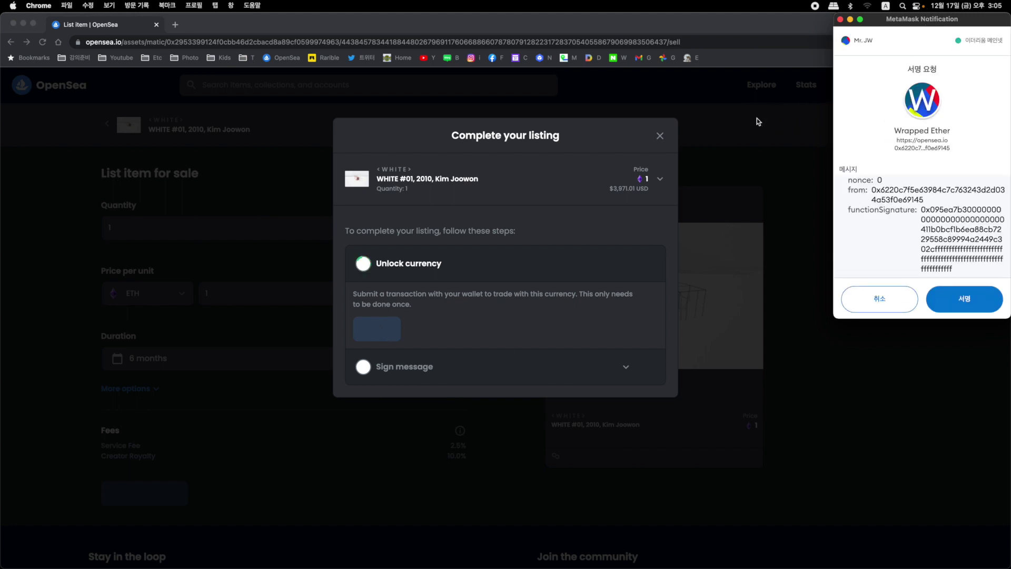
click(964, 299)
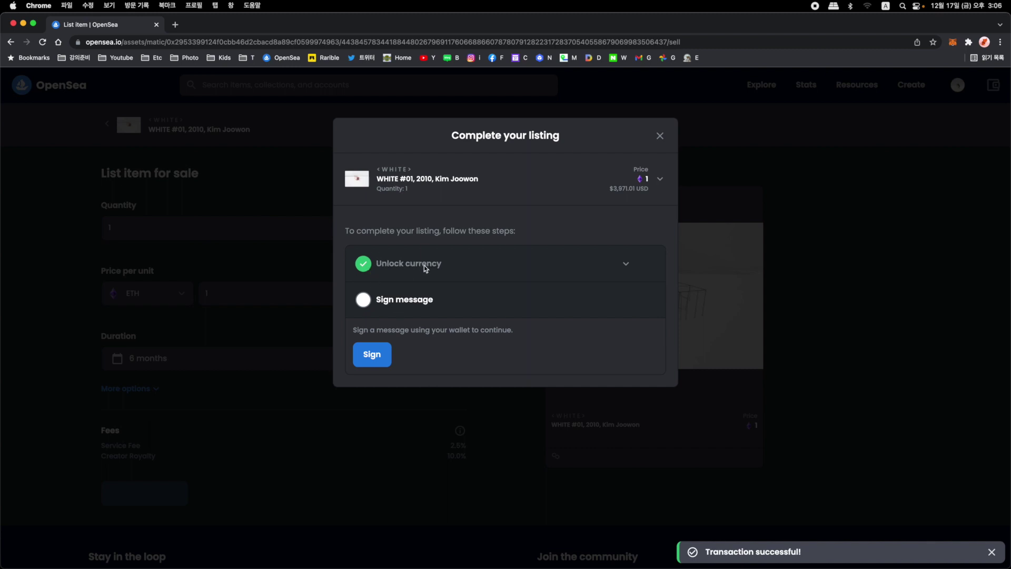
Sign the listing message in MetaMask and close the listing confirmation
click(372, 354)
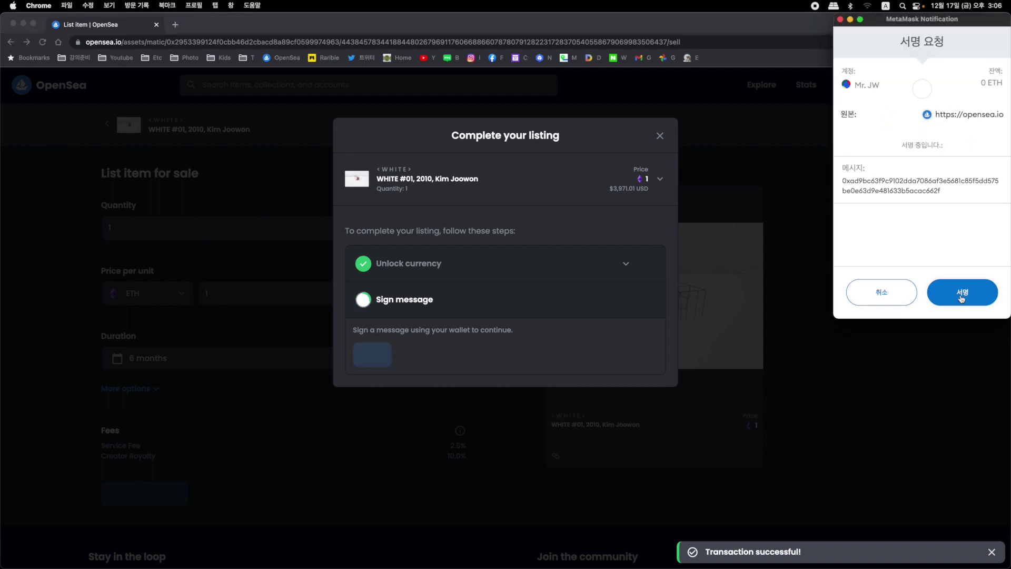
click(960, 296)
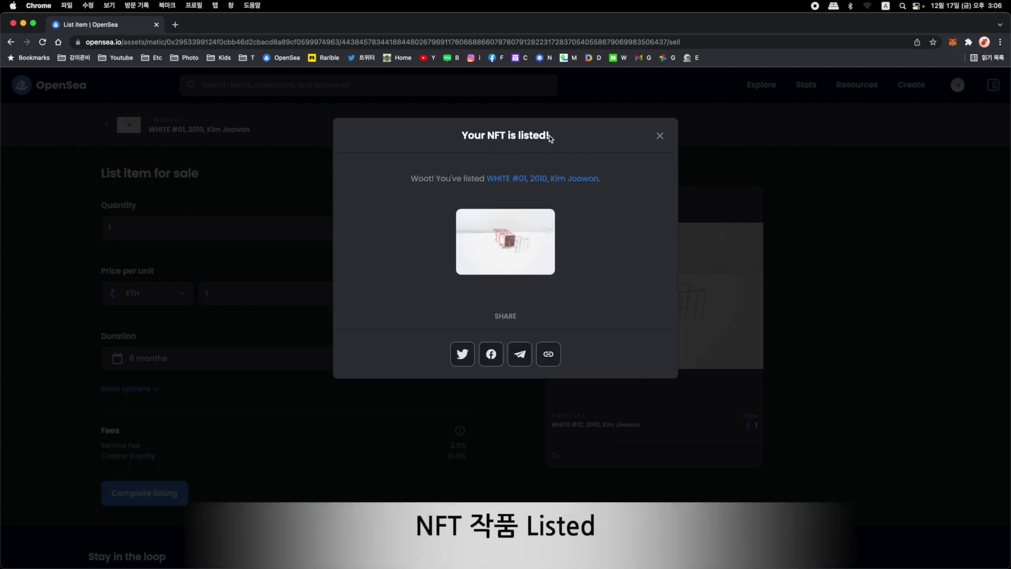
click(660, 136)
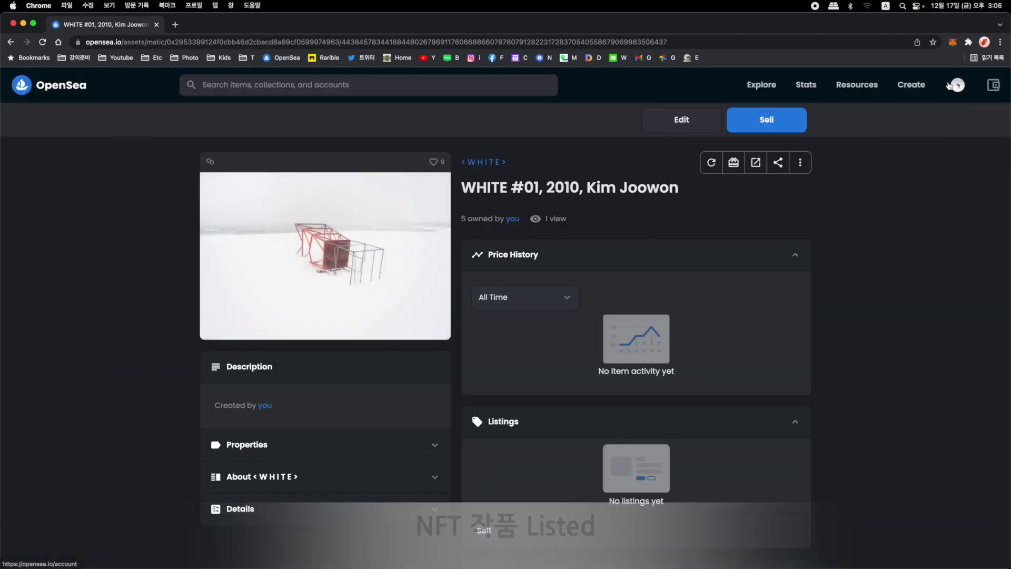
Reopen WHITE #01 through the account's < W H I T E > collection and check its sale end date, current price and listings
mouse_move(957, 85)
click(938, 171)
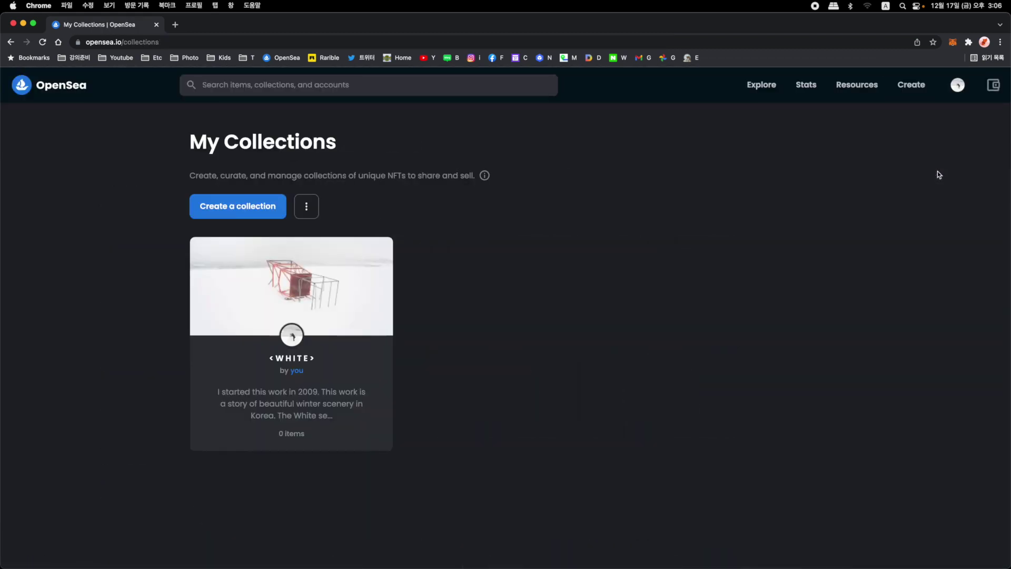
click(279, 311)
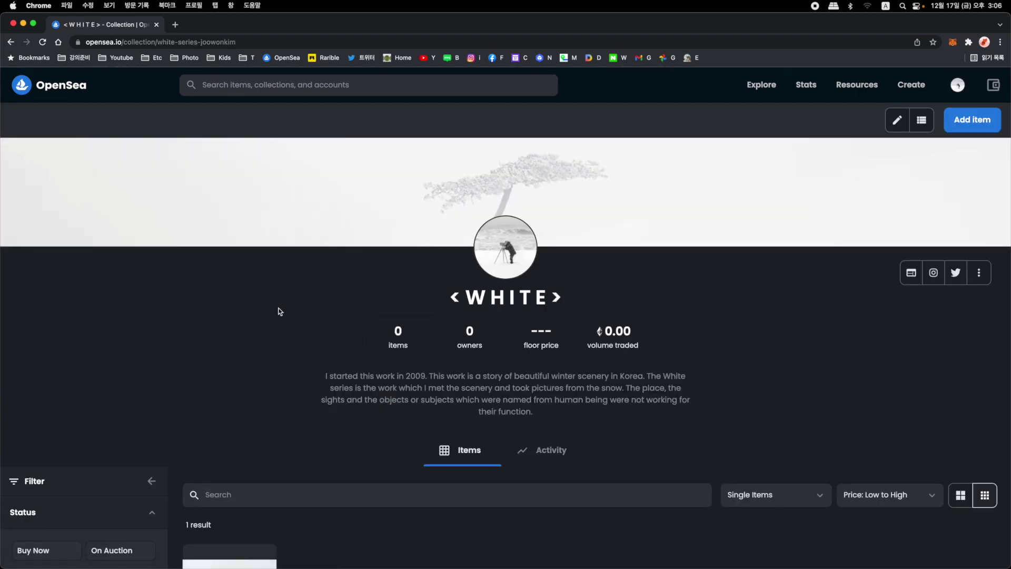
scroll(278, 310, down, 5)
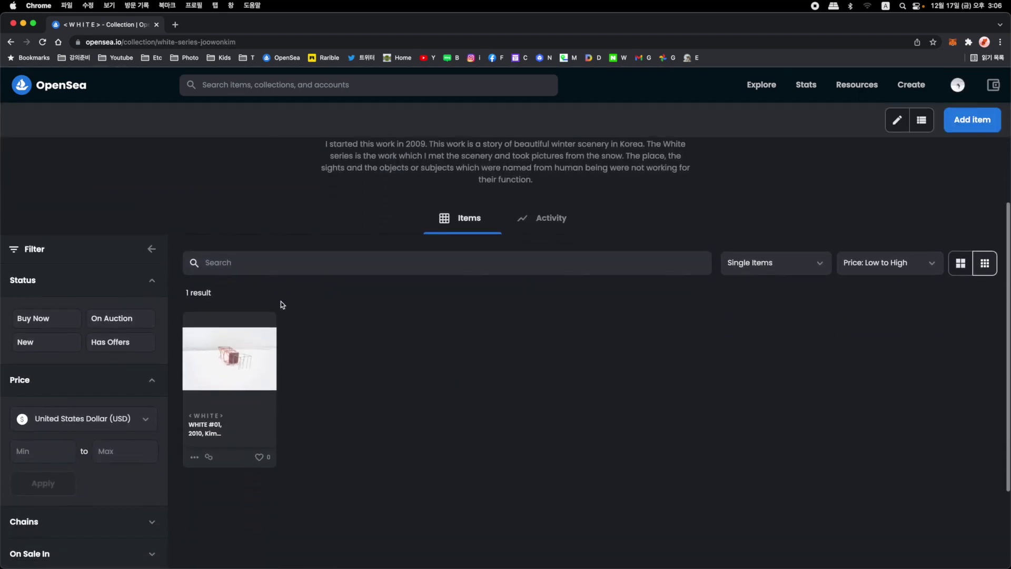
click(266, 345)
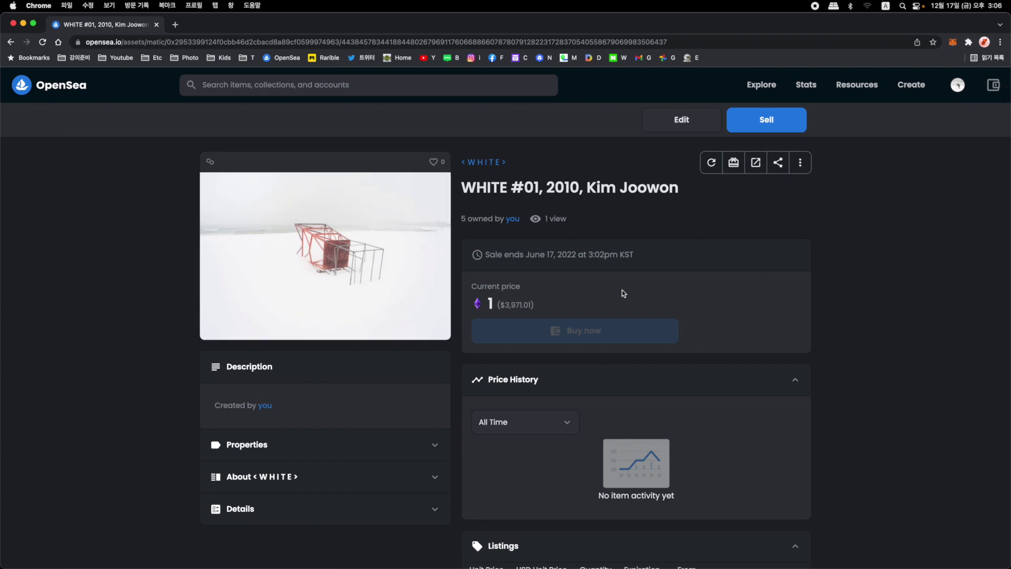
scroll(622, 290, down, 3)
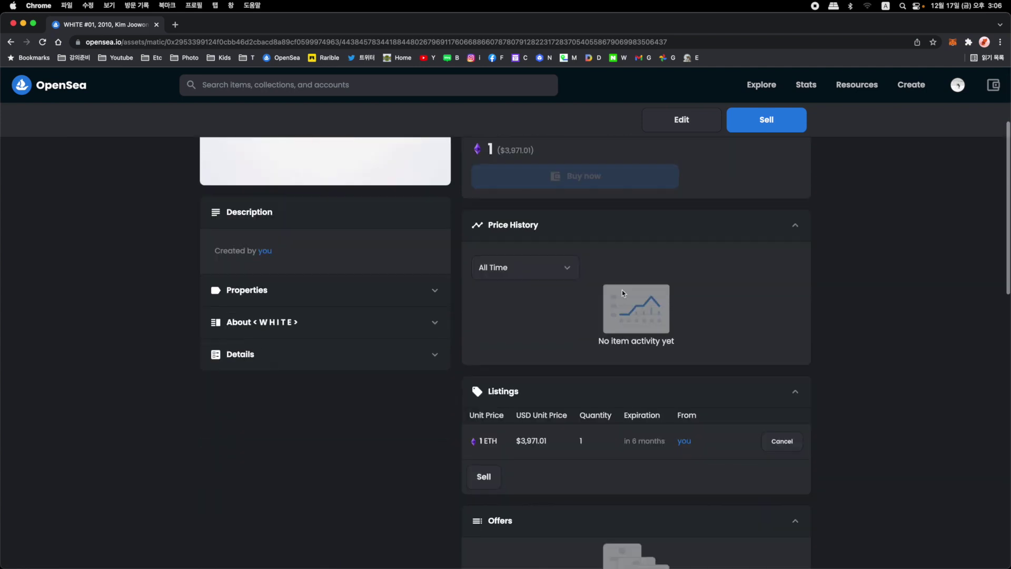
scroll(622, 290, up, 3)
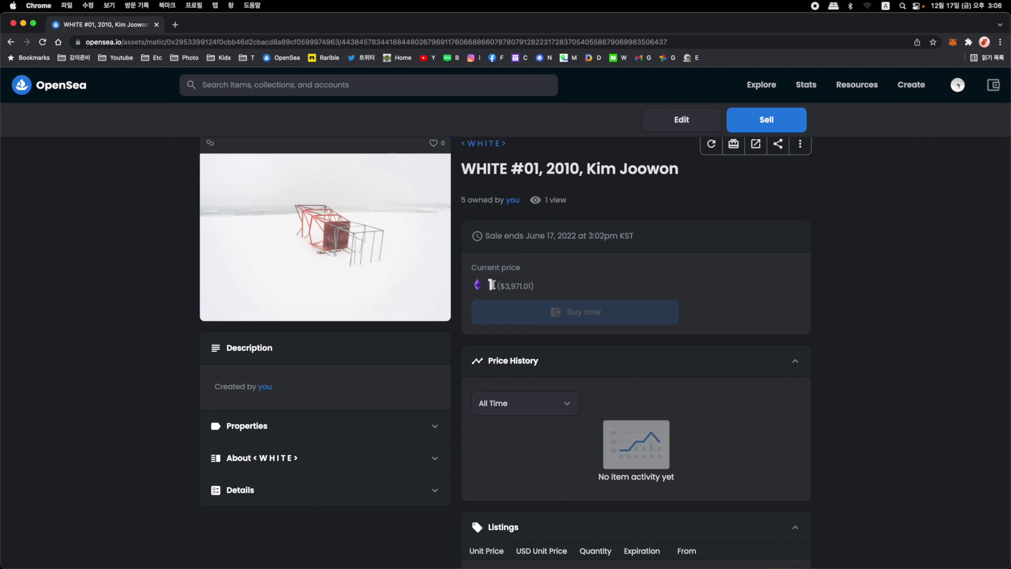
Examine the current price of WHITE #01 and the blockchain of its listing currency
drag(491, 285, 473, 284)
click(559, 279)
scroll(670, 281, up, 1)
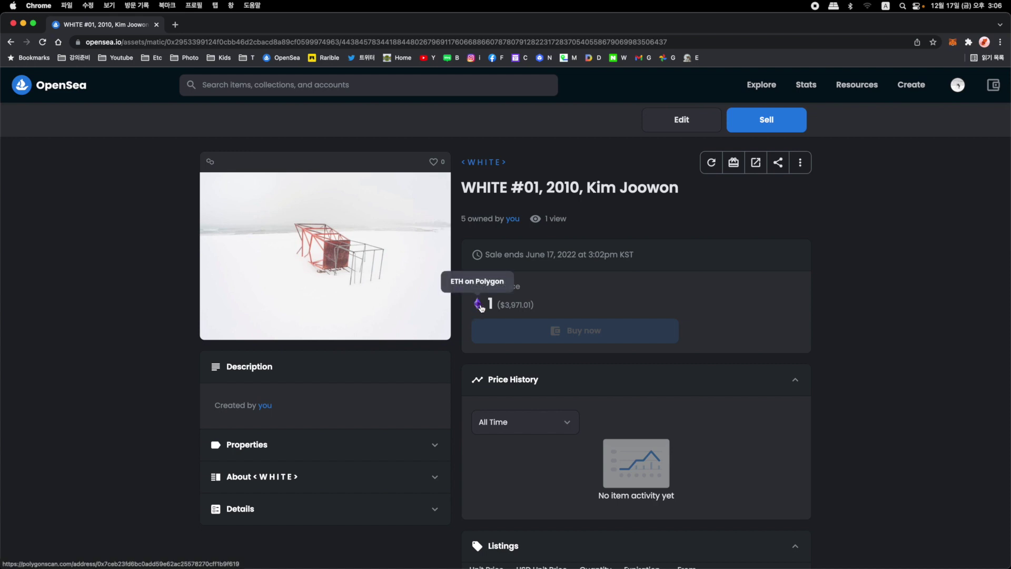
click(491, 305)
drag(491, 304, 485, 308)
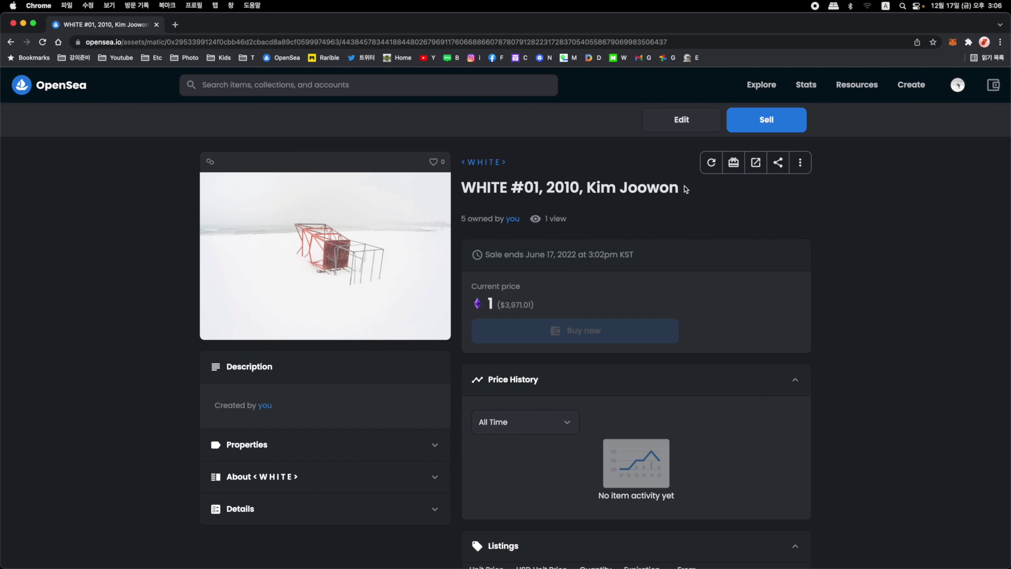
Explore the Art category and look through the items of the BEEPLE: EVERYDAYS - THE 2020 COLLECTION
click(68, 83)
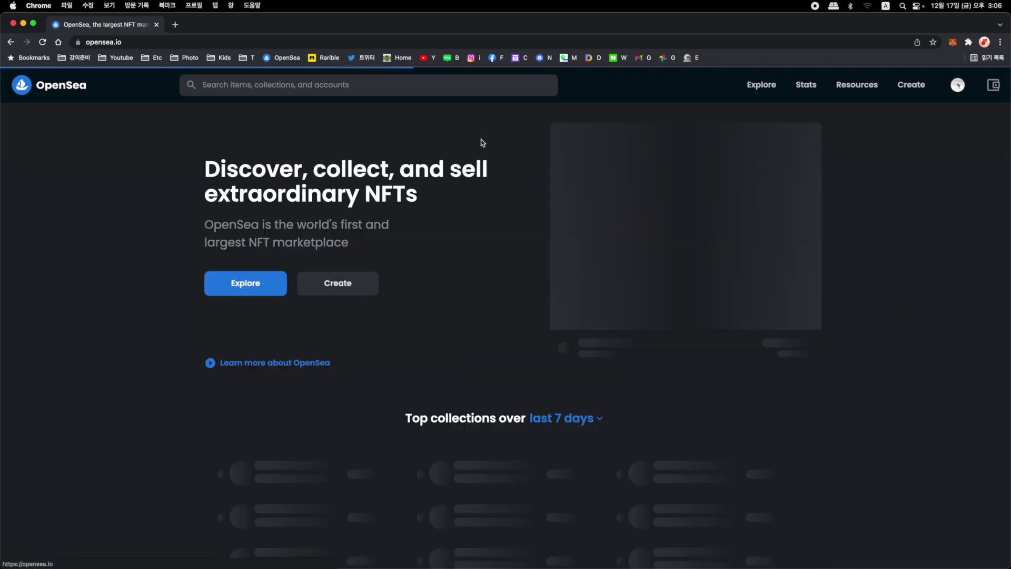
mouse_move(751, 88)
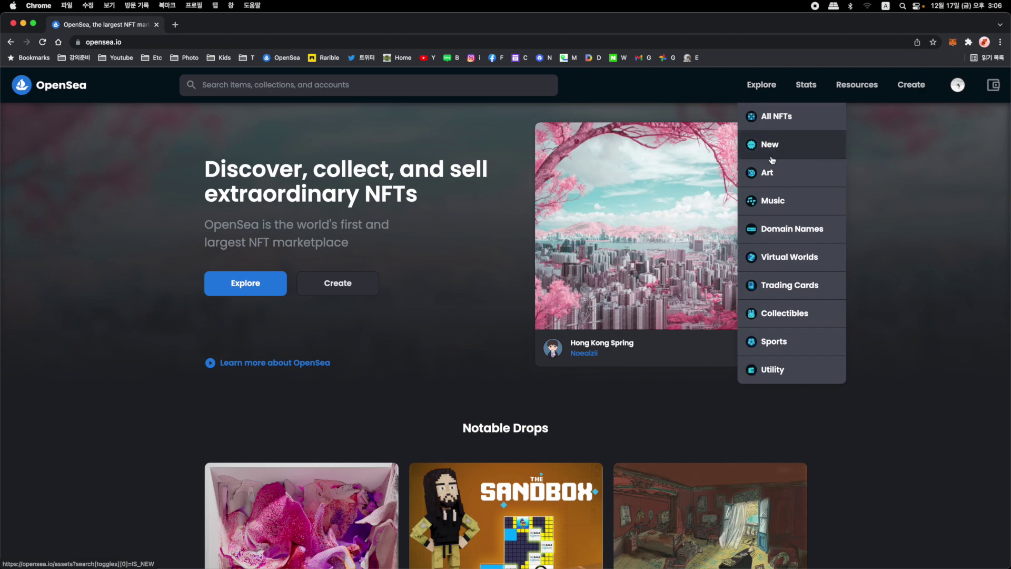
click(772, 173)
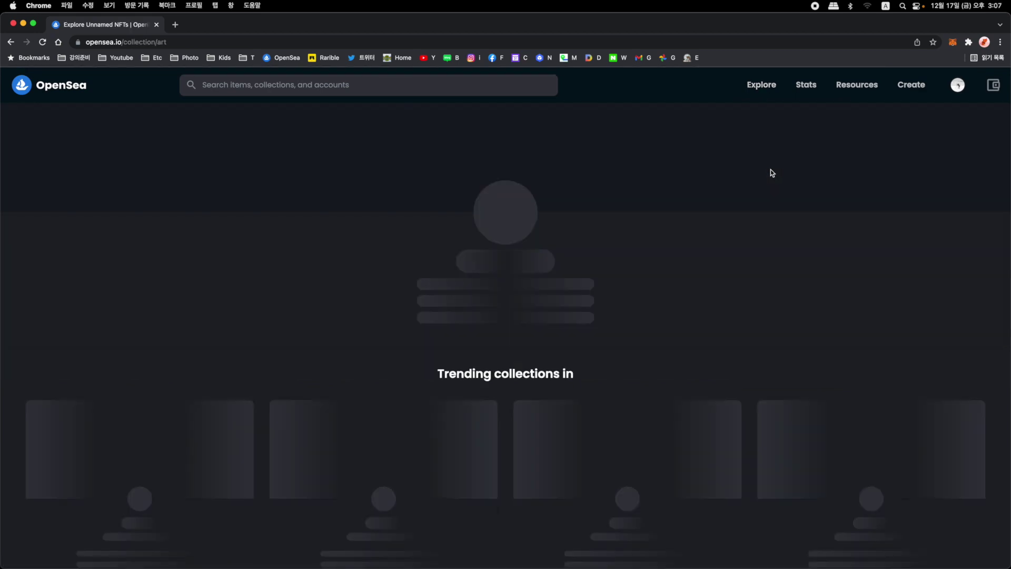
scroll(769, 172, down, 3)
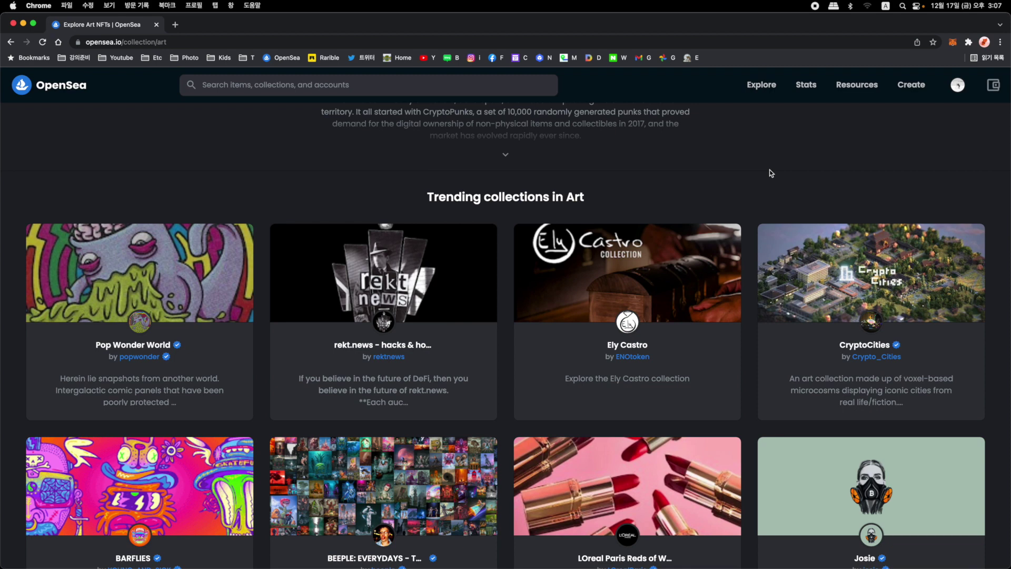
scroll(718, 208, down, 4)
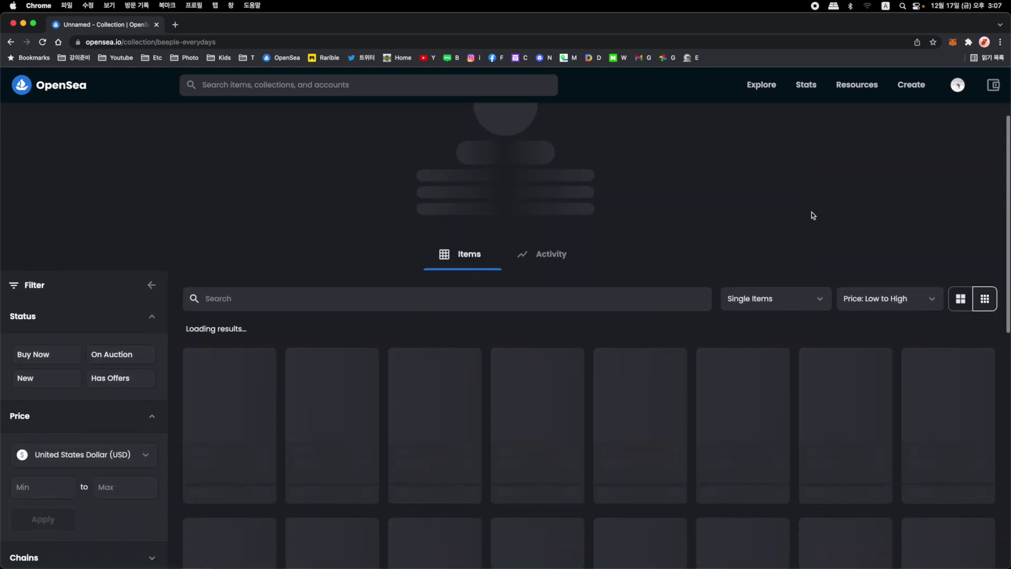
scroll(811, 212, down, 4)
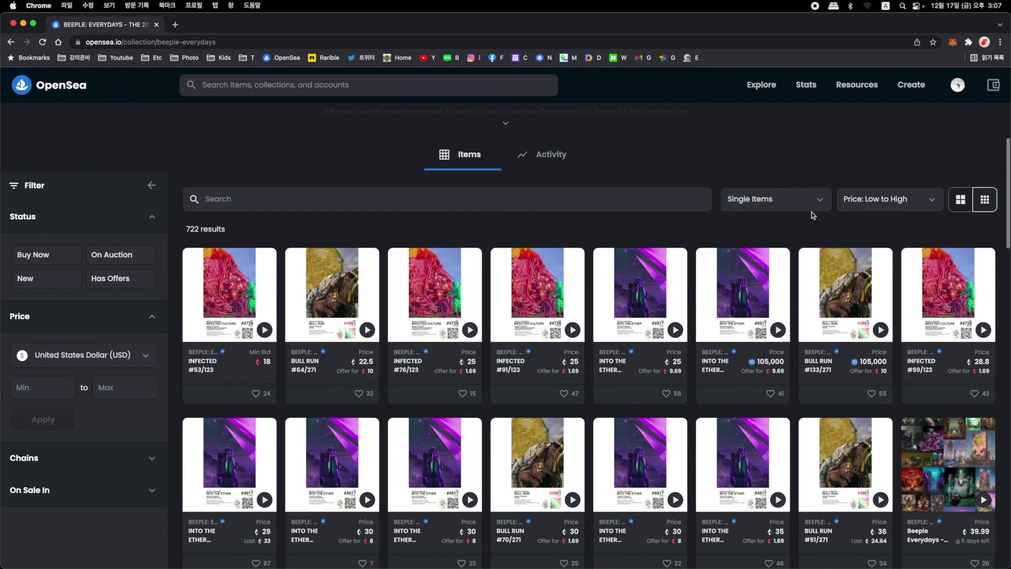
scroll(811, 212, up, 5)
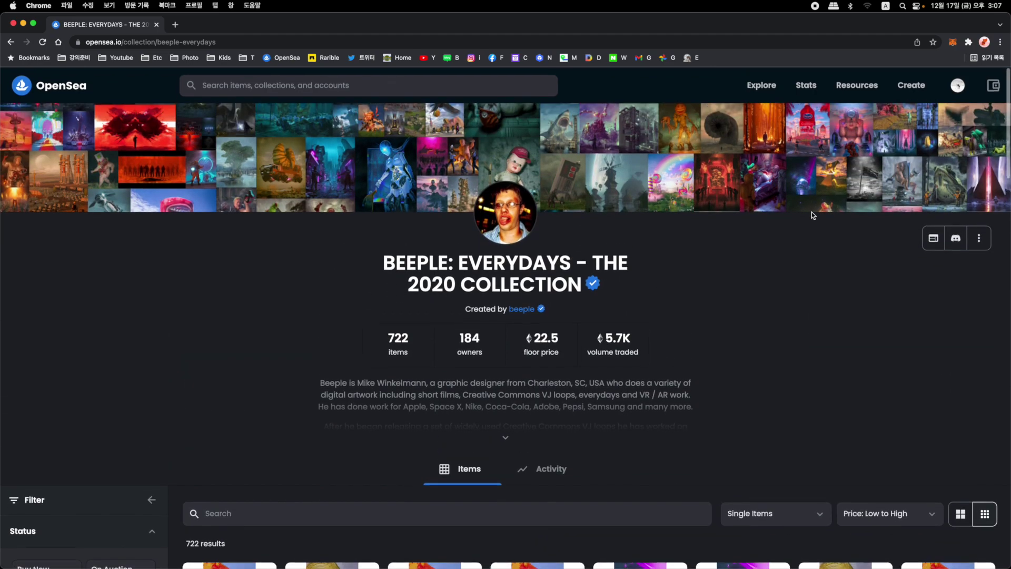
scroll(810, 212, down, 4)
scroll(811, 212, down, 10)
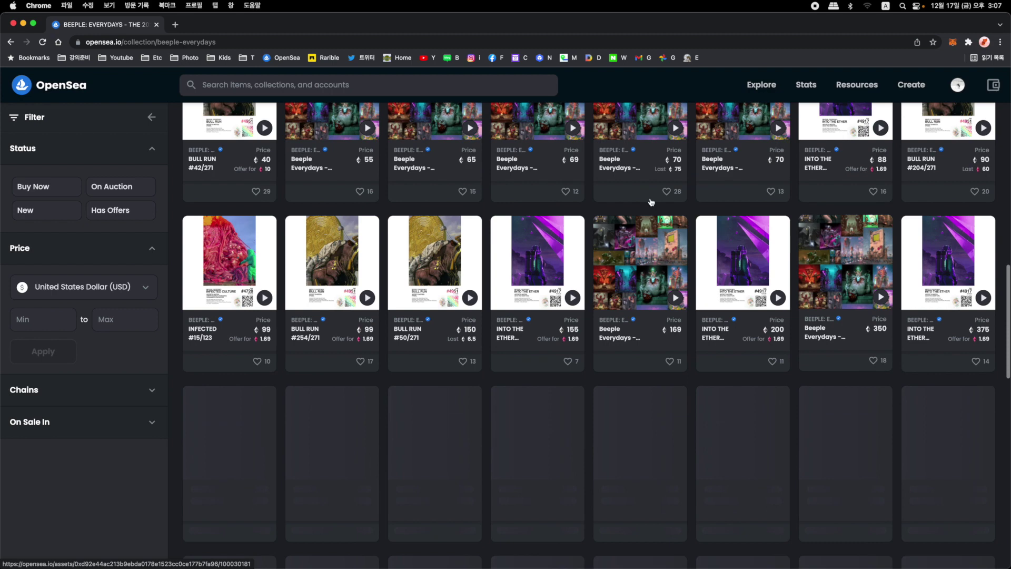
Return to the OpenSea home page and look over the notable drops and top collections
click(57, 82)
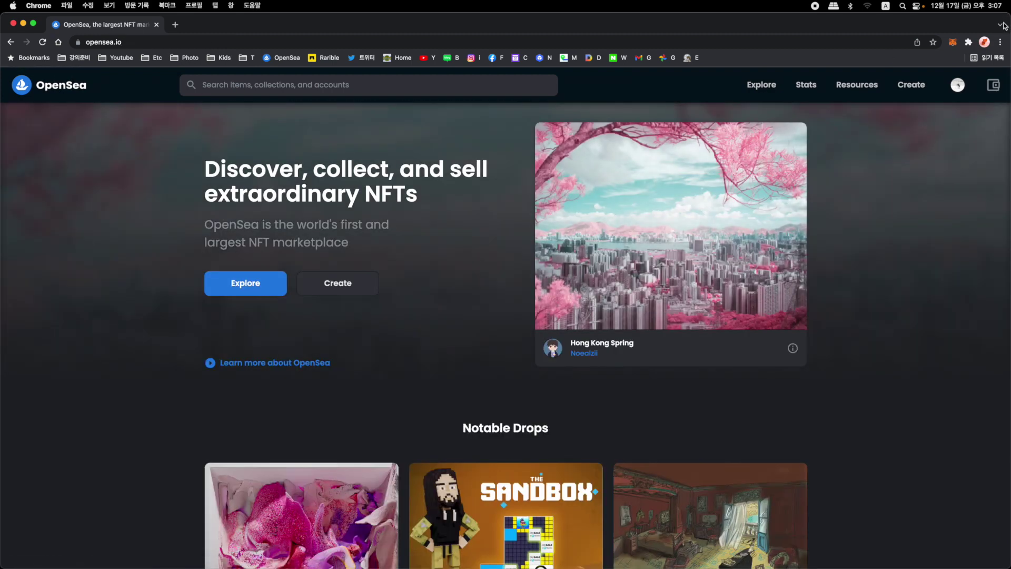
scroll(881, 163, down, 10)
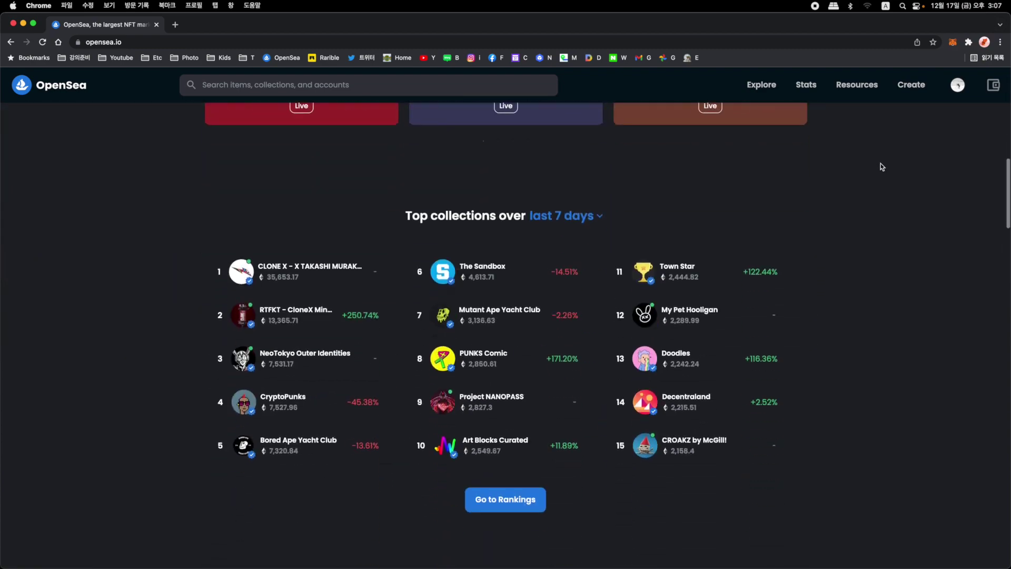
scroll(880, 163, up, 5)
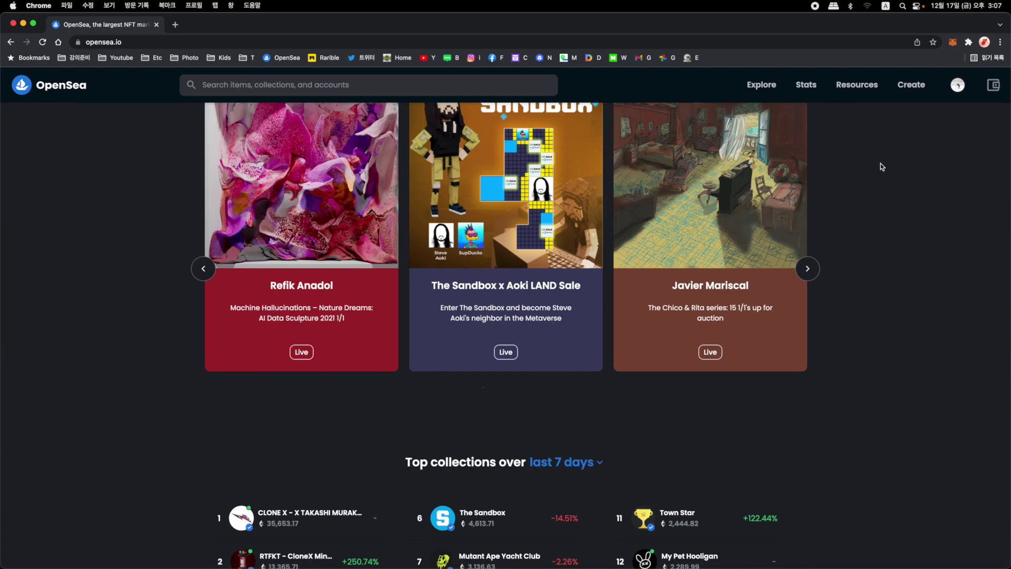
scroll(881, 167, up, 2)
View the account's < W H I T E > collection page and browse the marketplace's New NFTs
mouse_move(957, 85)
click(925, 173)
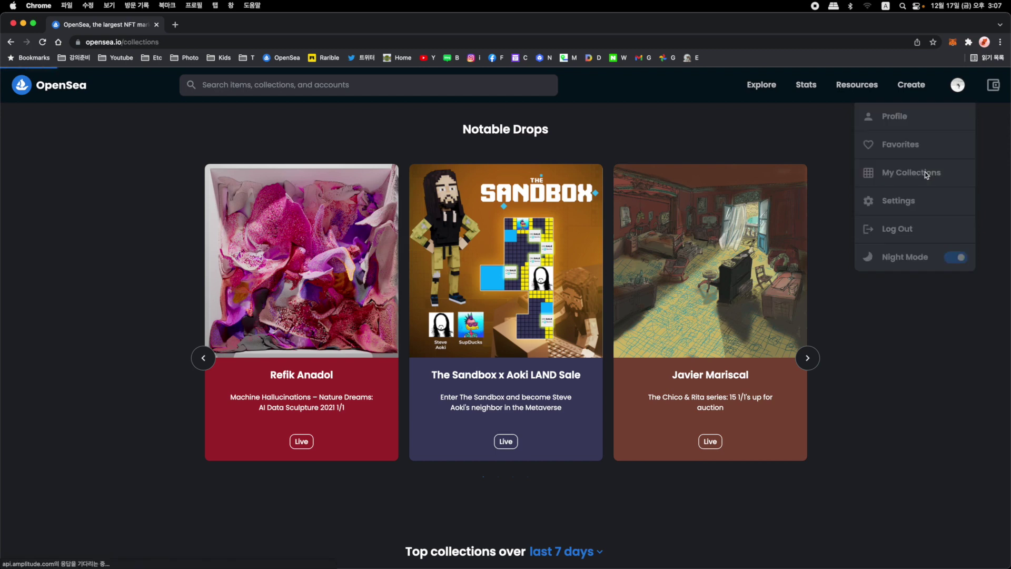
click(268, 281)
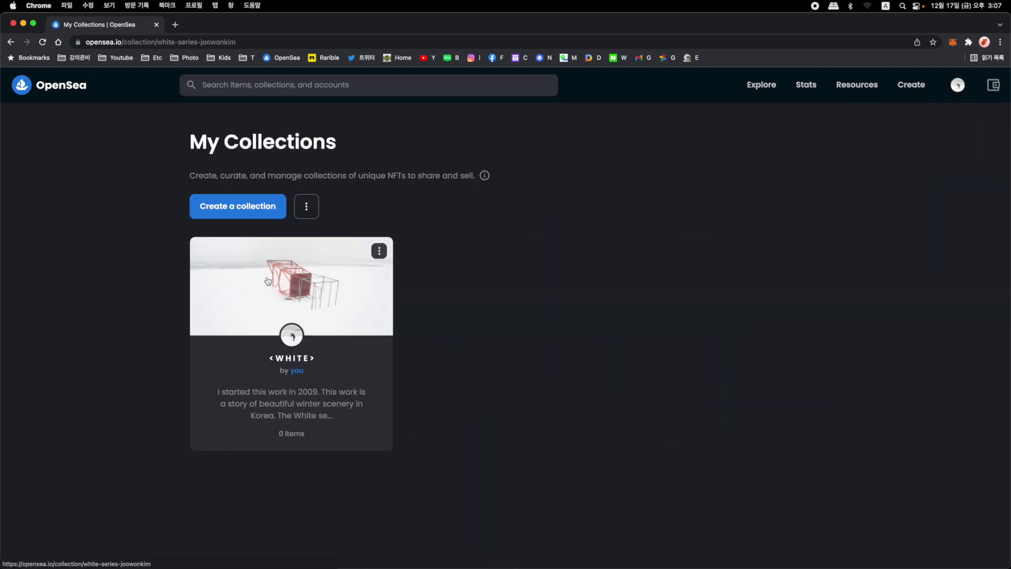
scroll(409, 277, down, 5)
scroll(409, 275, up, 6)
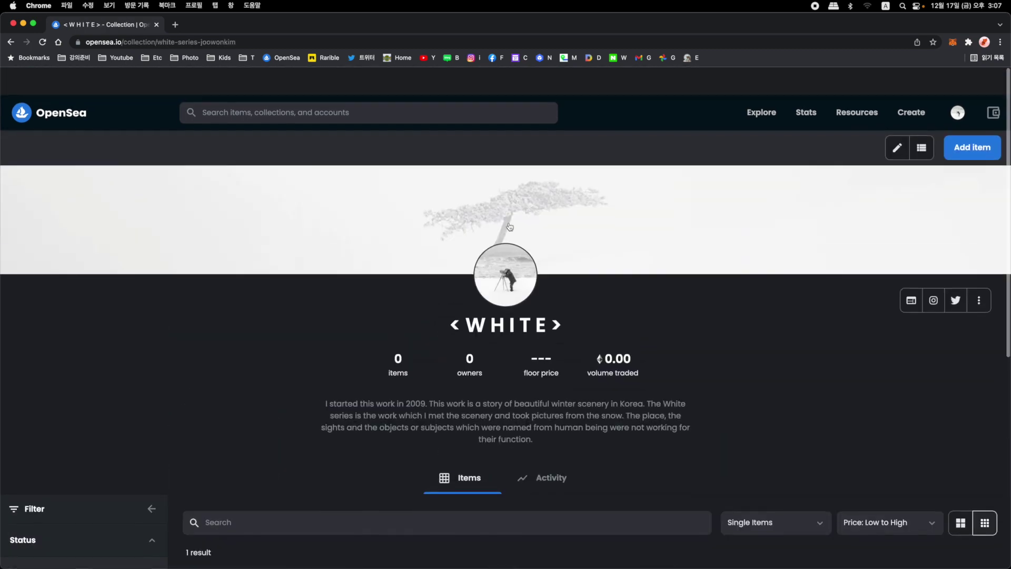
mouse_move(762, 86)
click(770, 144)
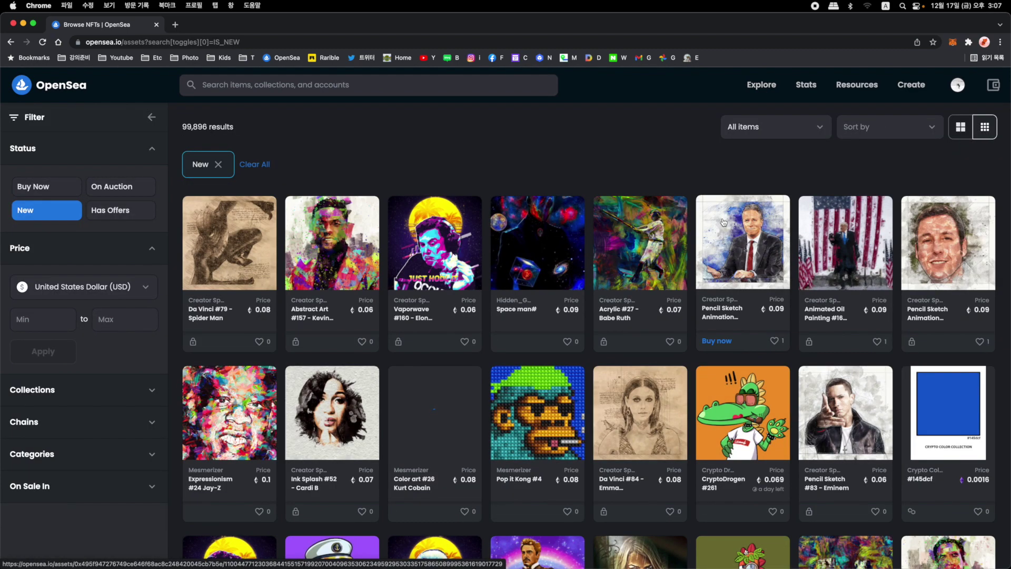
Open Rarible in a new tab, dismiss its MetaMask connection requests and go back to OpenSea
key(super+t)
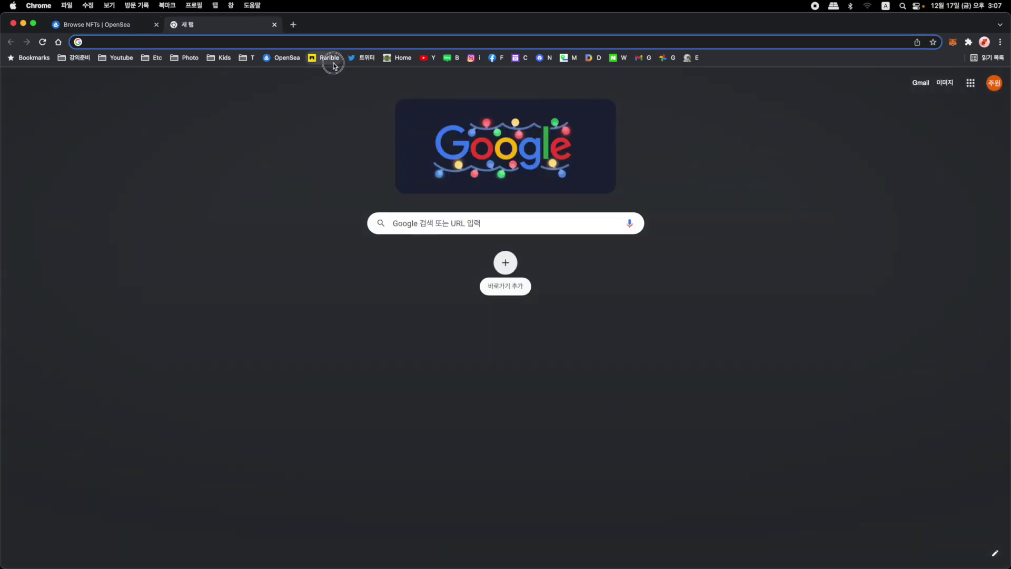
click(331, 59)
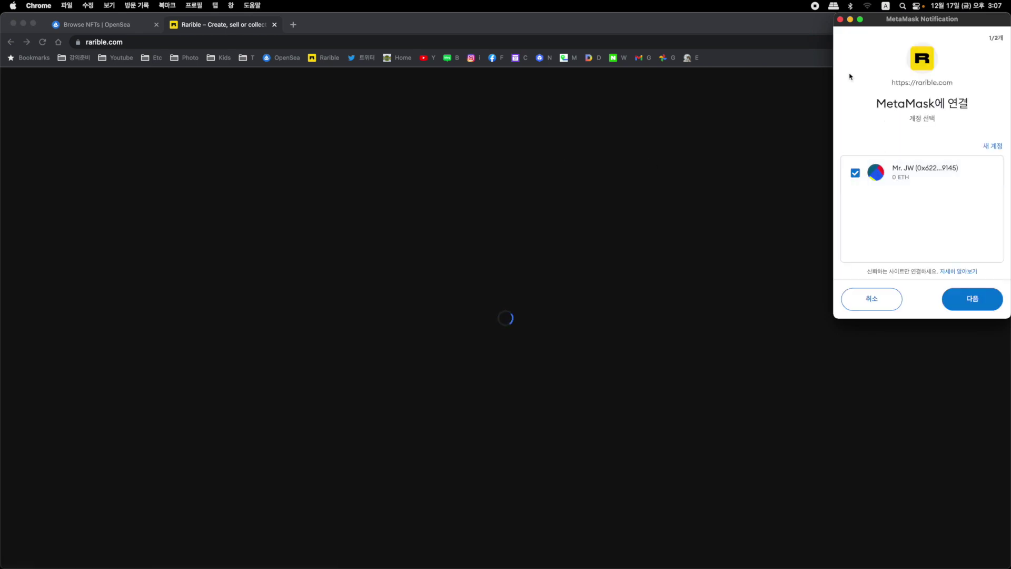
click(840, 20)
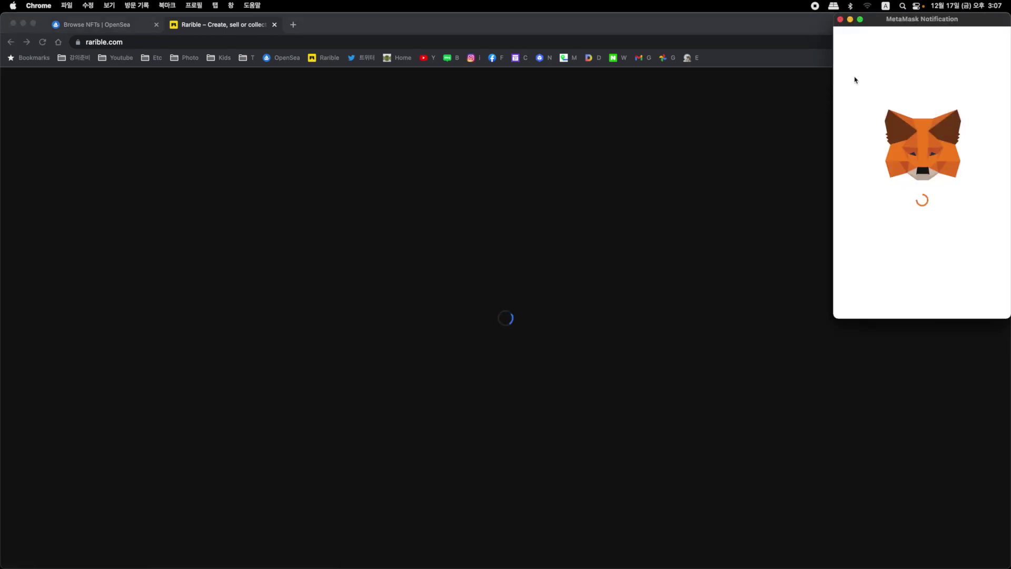
click(872, 299)
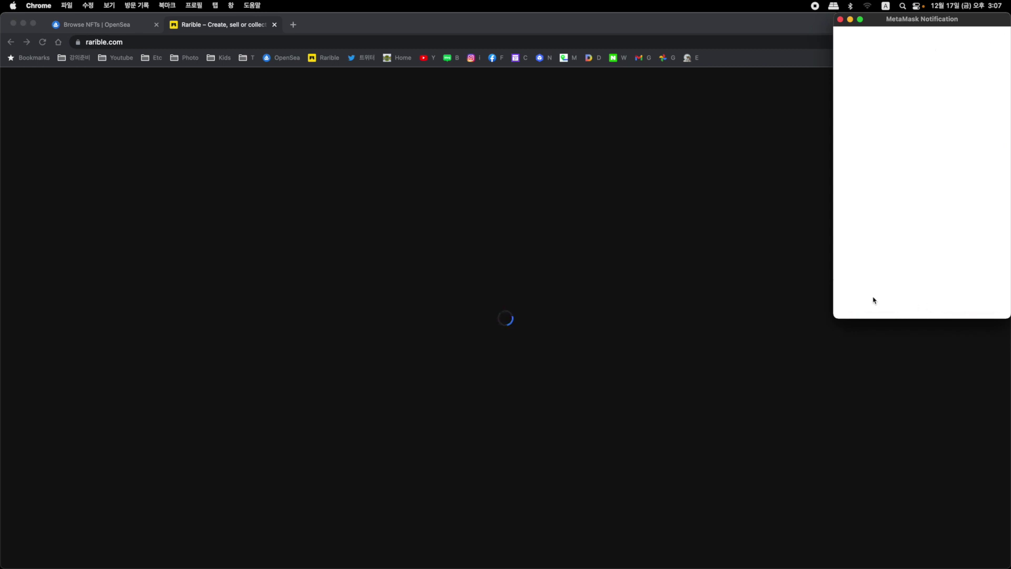
click(76, 26)
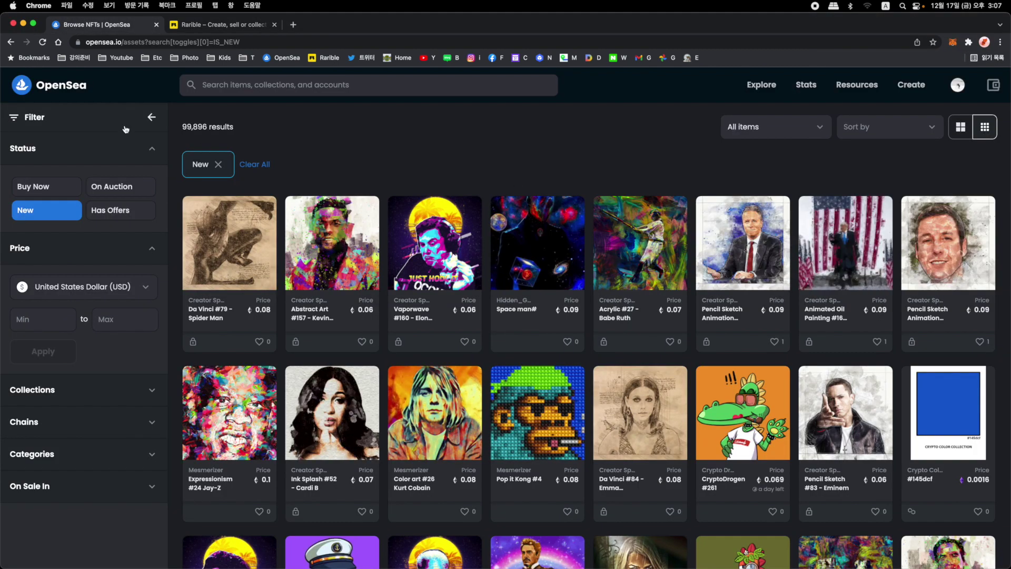
Look through the home page's Notable Drops and open the Refik Anadol drop, Machine Hallucinations – Nature Dreams
click(65, 90)
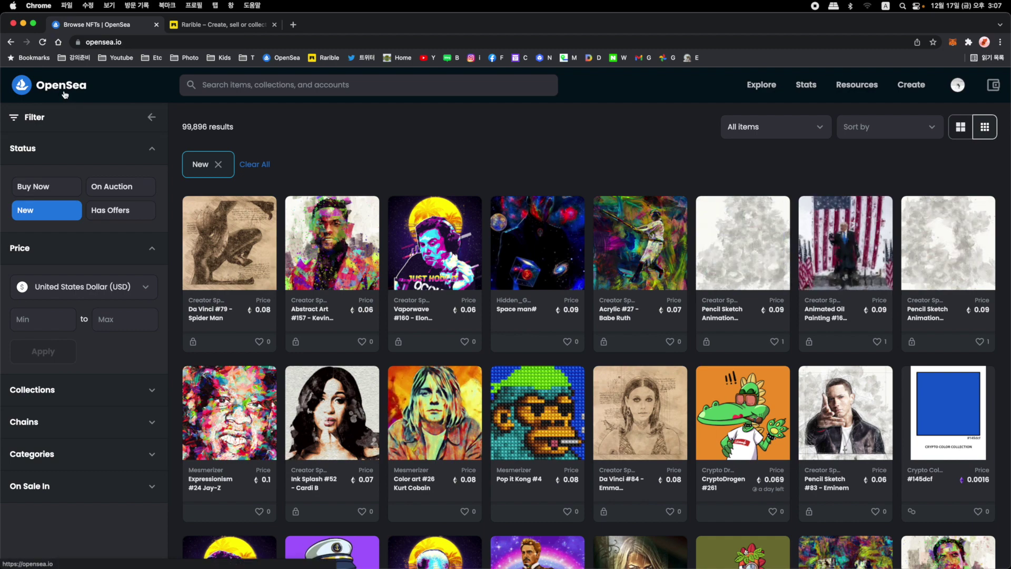
scroll(823, 253, down, 6)
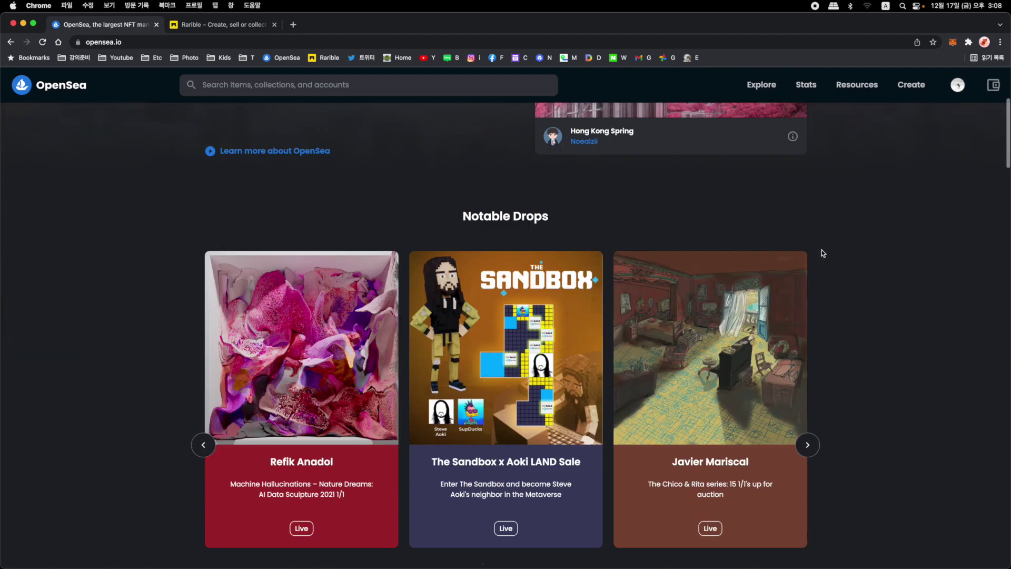
scroll(823, 253, up, 4)
scroll(823, 252, down, 2)
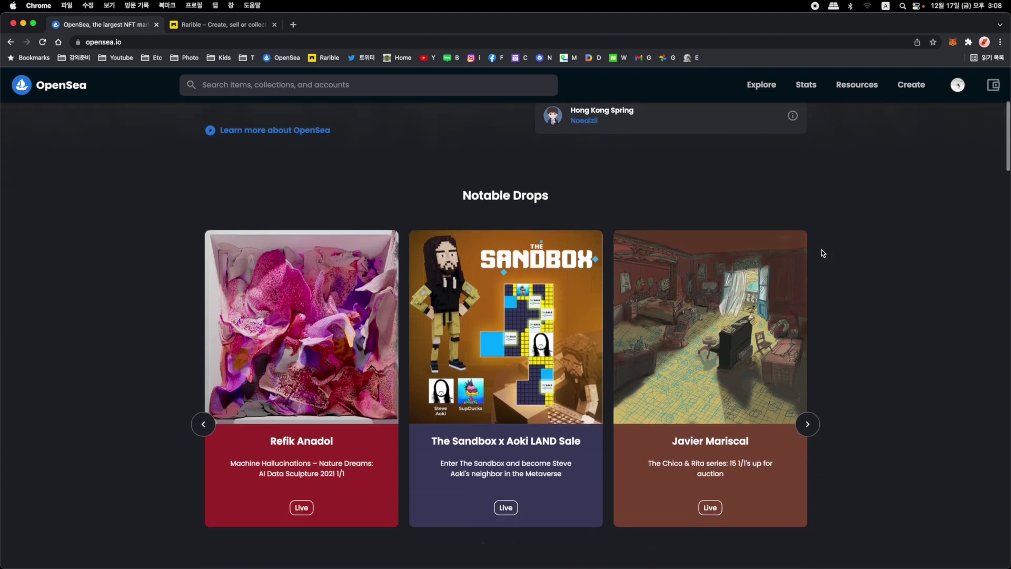
click(313, 242)
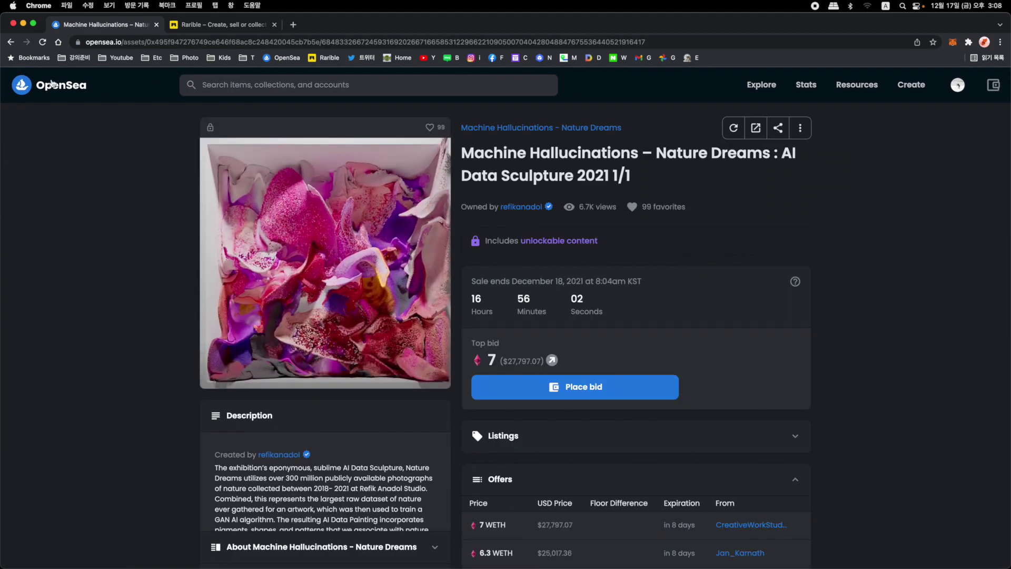
Go back to the OpenSea home page and open the account's own collections
click(58, 90)
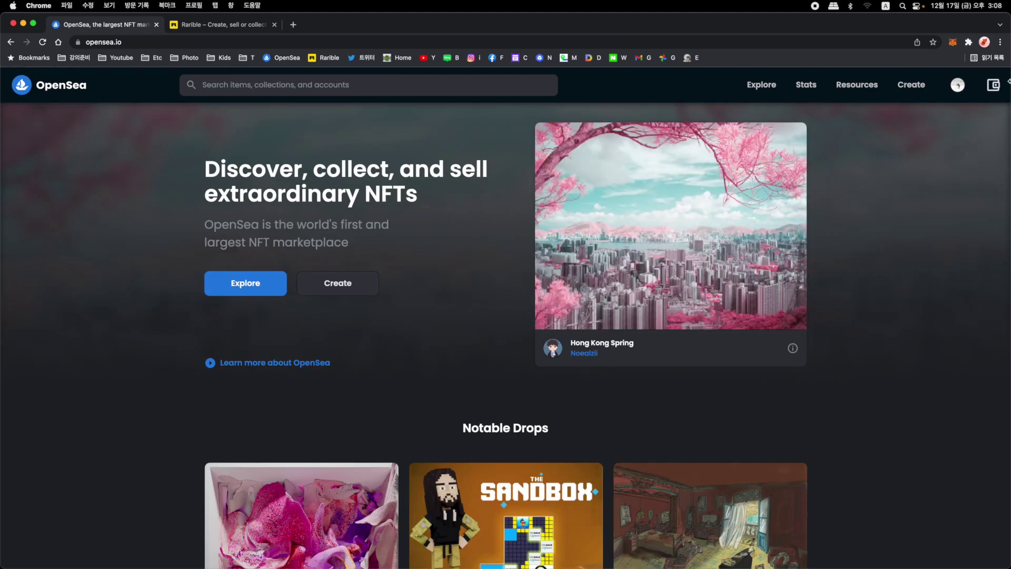
mouse_move(957, 85)
click(923, 174)
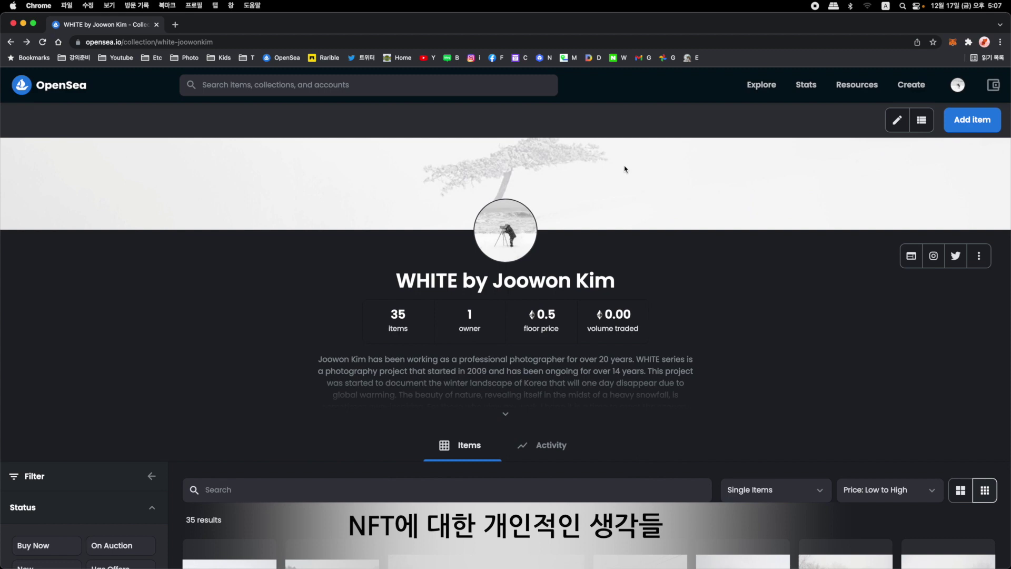
Look over the photographs and prices in the photographer's finished WHITE collection
scroll(624, 169, down, 7)
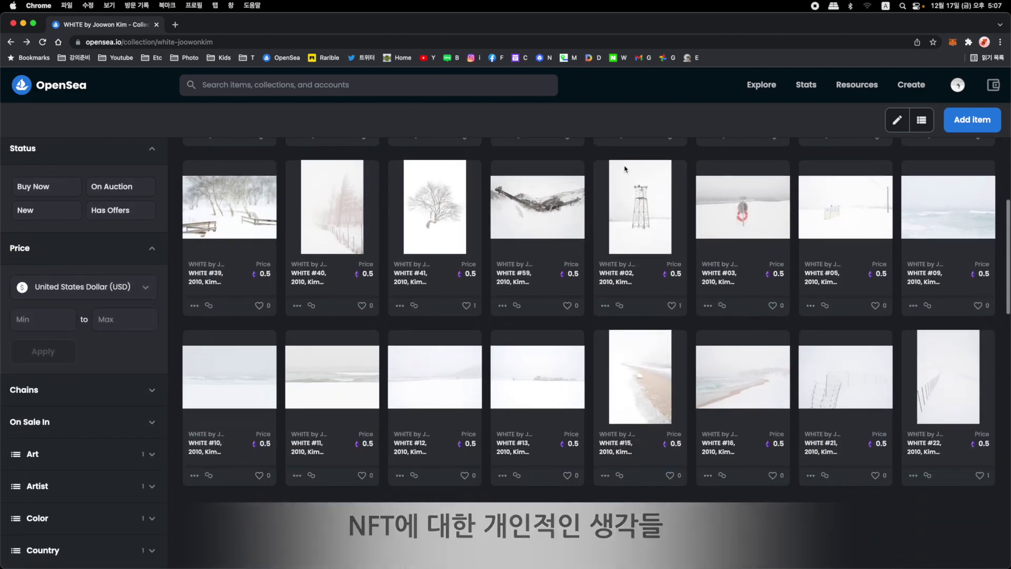
scroll(624, 168, down, 10)
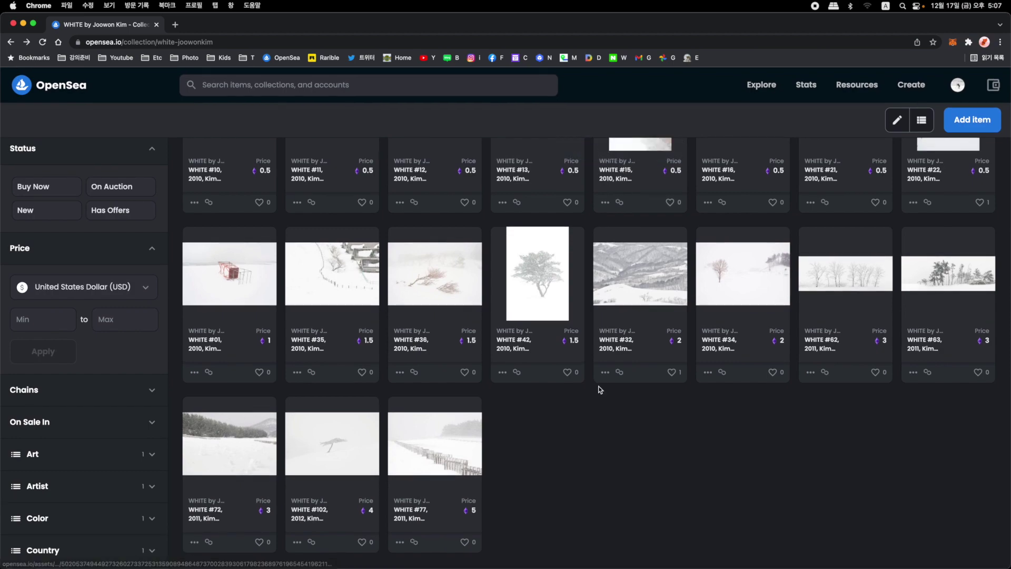
scroll(869, 292, up, 15)
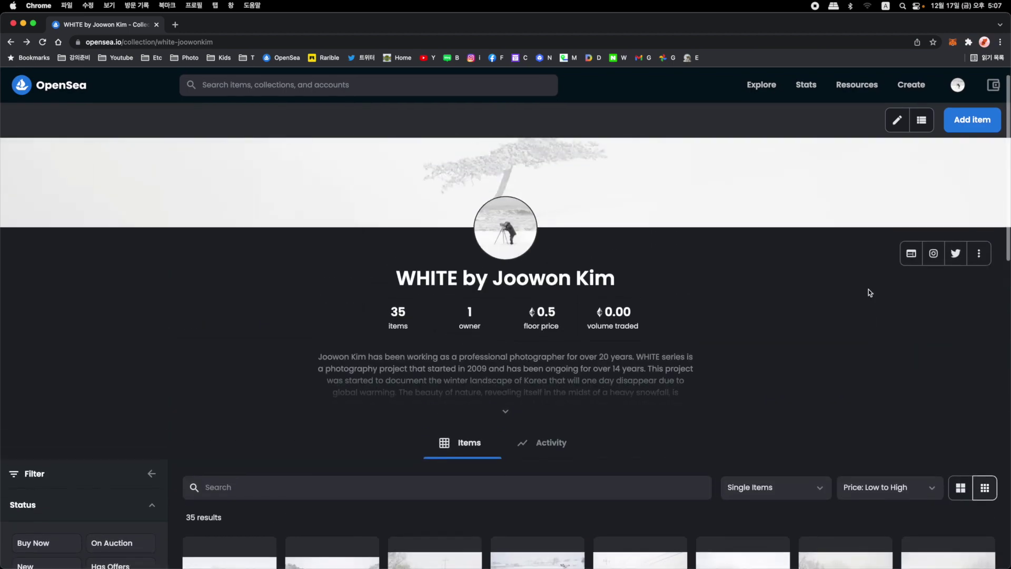
scroll(868, 289, down, 10)
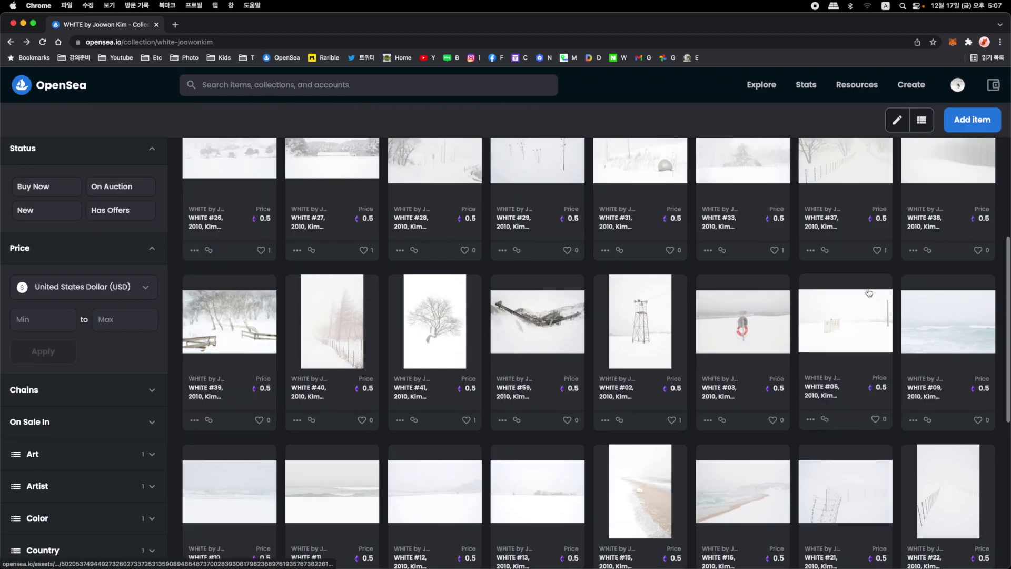
scroll(868, 293, up, 6)
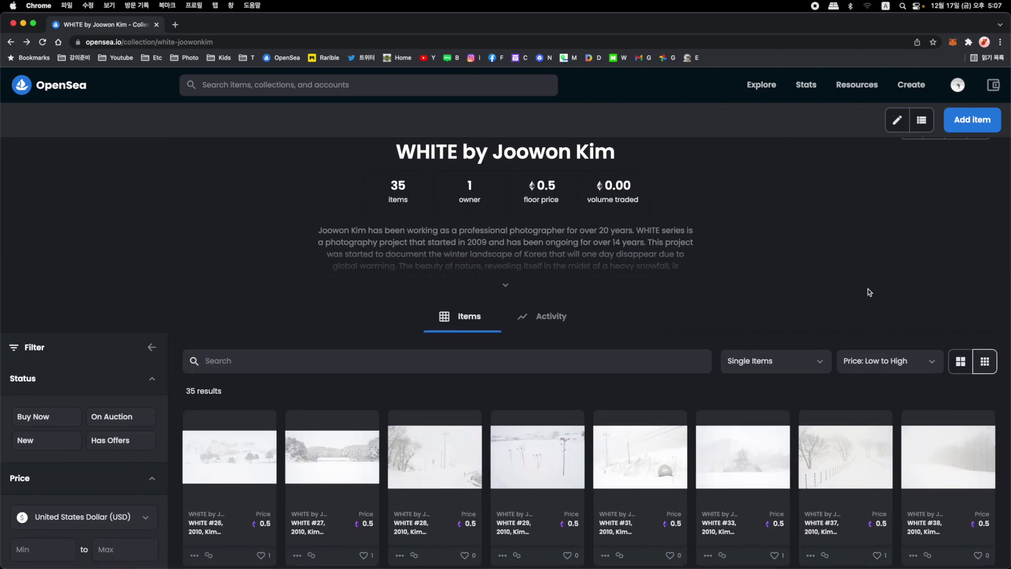
Sort the WHITE collection's items by Recently Listed
scroll(868, 292, down, 3)
click(880, 217)
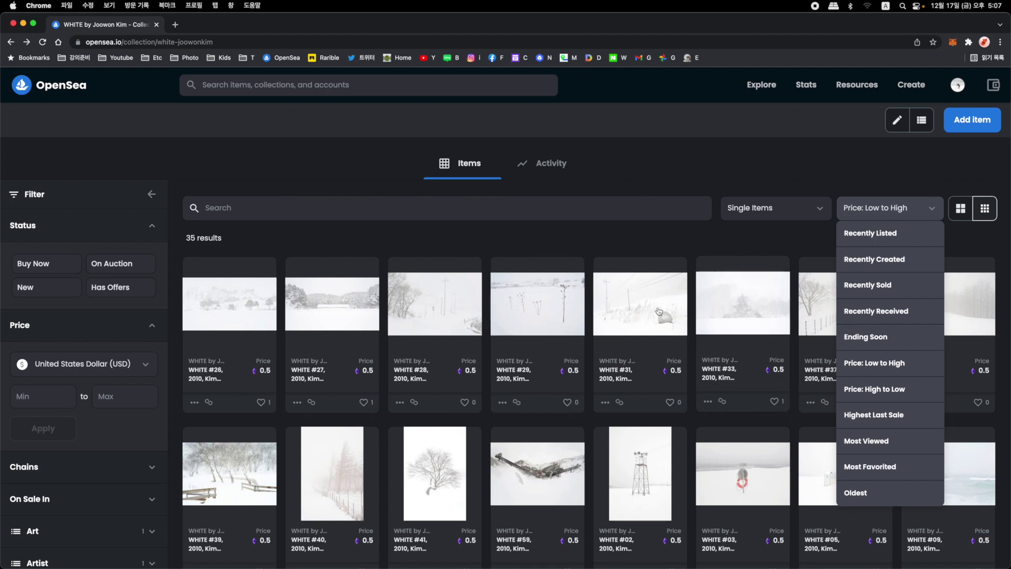
click(884, 234)
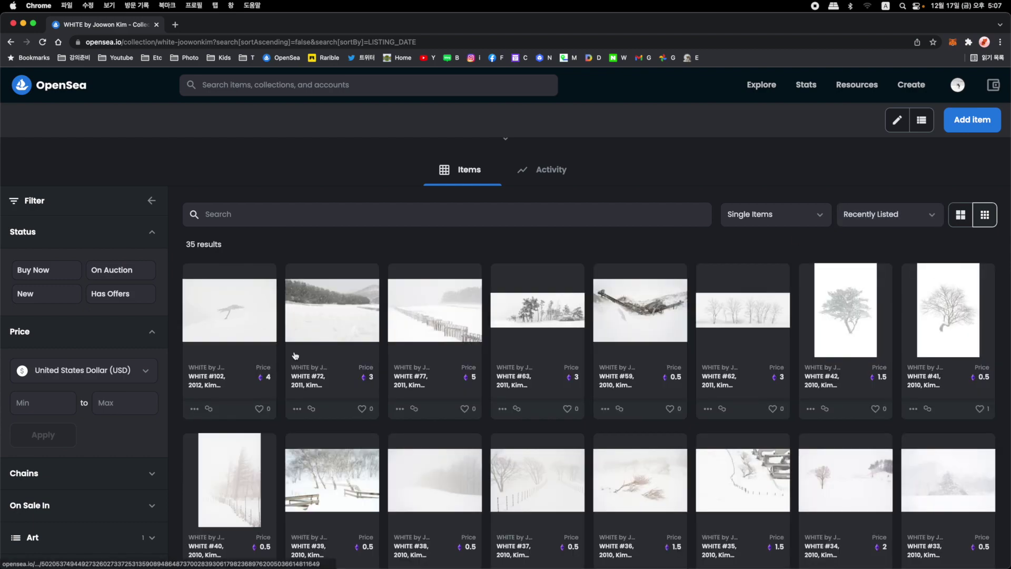
Check the detail pages of WHITE #01 and WHITE #102, returning to the WHITE collection after each
scroll(326, 369, down, 7)
scroll(319, 384, down, 3)
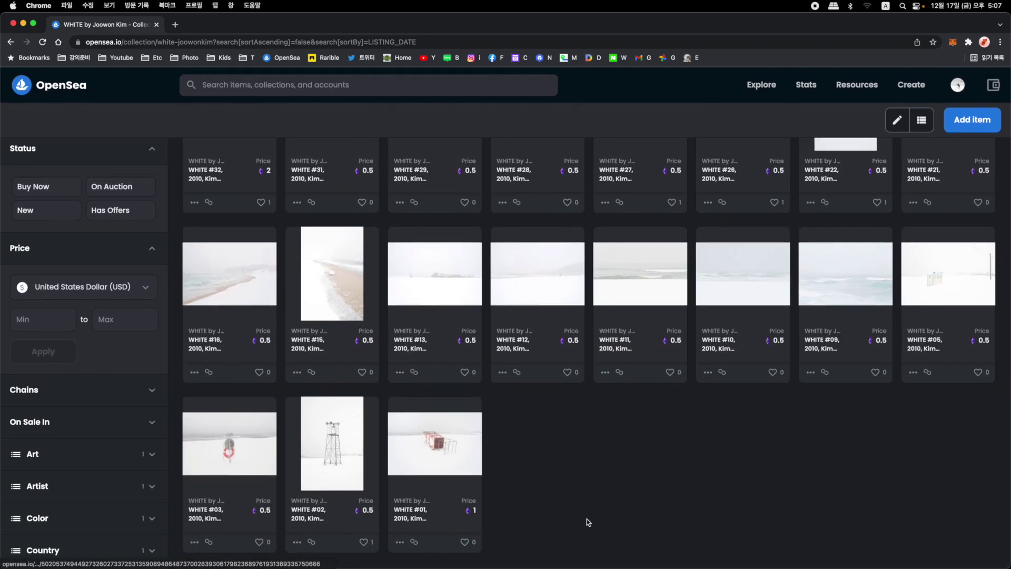
click(419, 464)
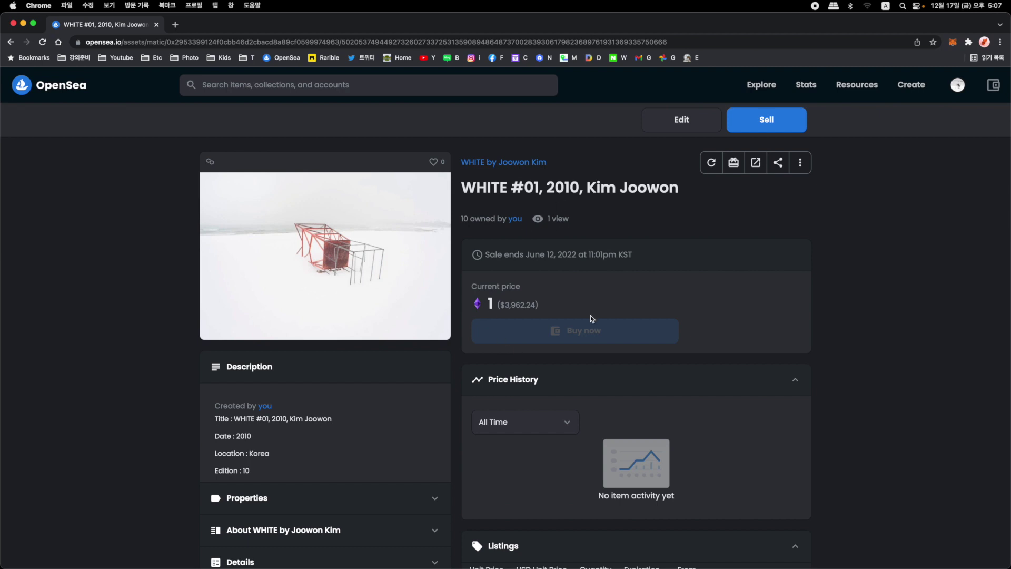
key(super+bracketleft)
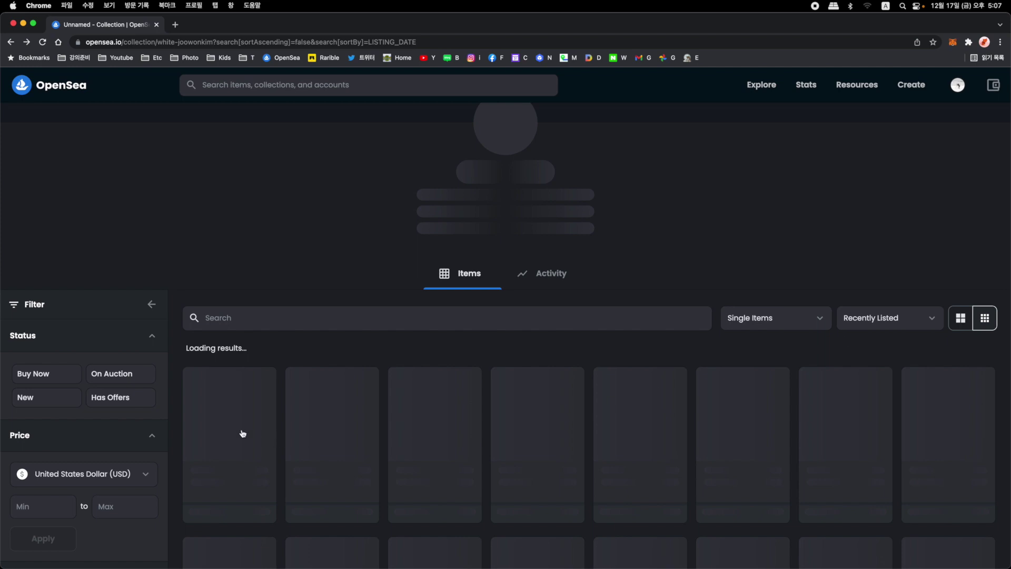
click(234, 475)
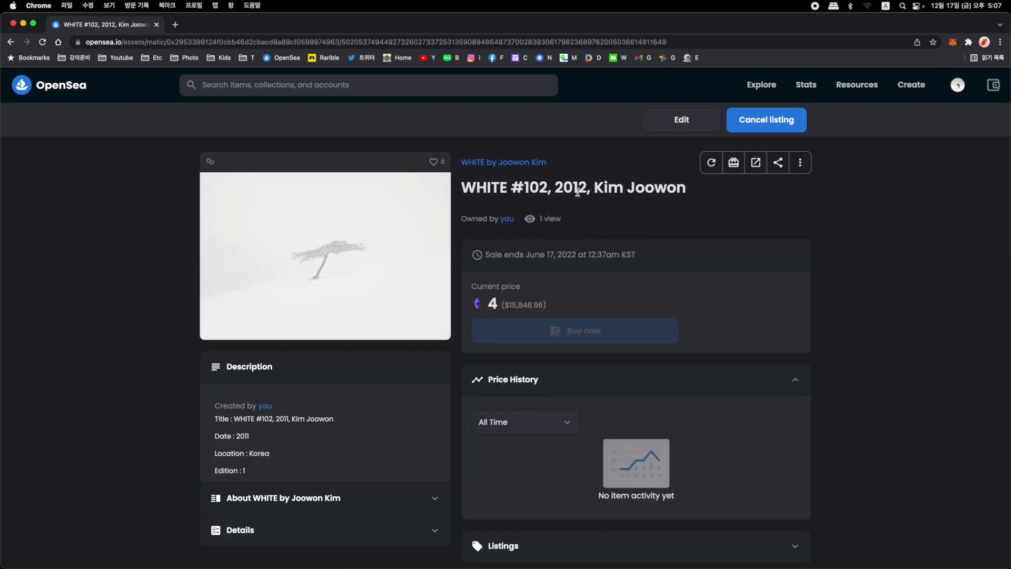
key(super+bracketleft)
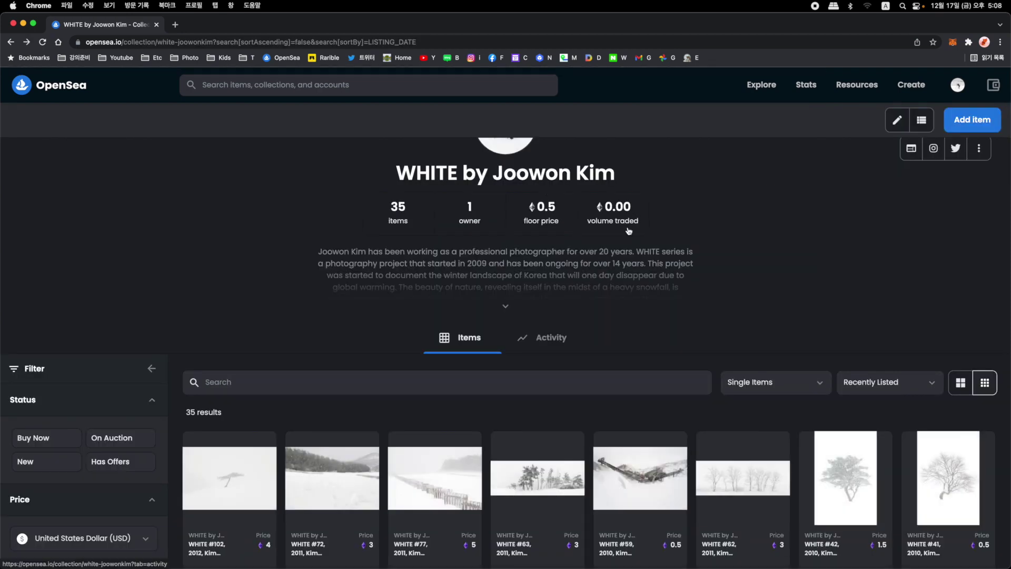
Examine the WHITE collection page from its banner to the last row, comparing the photographs and their prices
scroll(627, 239, up, 5)
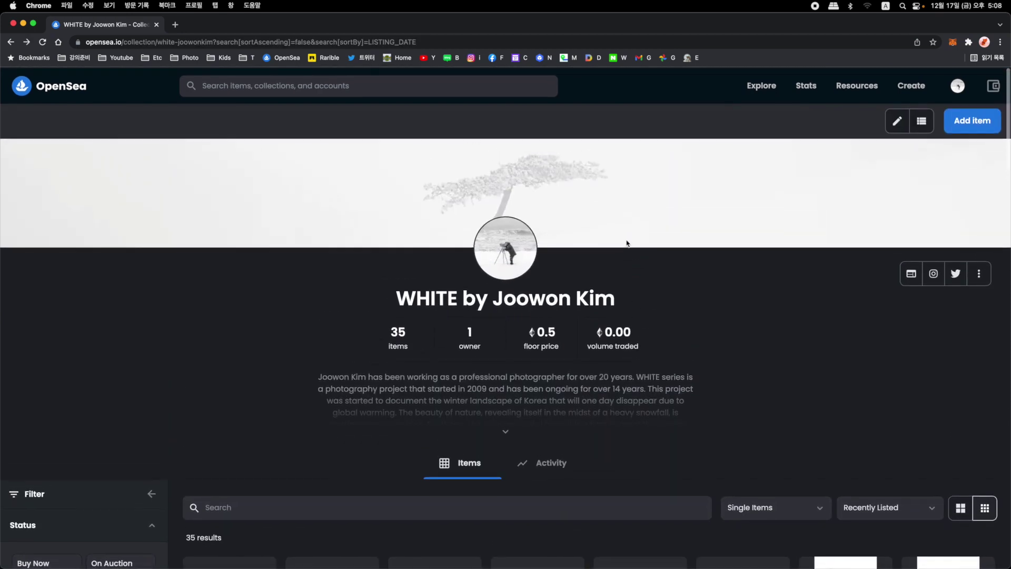
scroll(626, 242, down, 8)
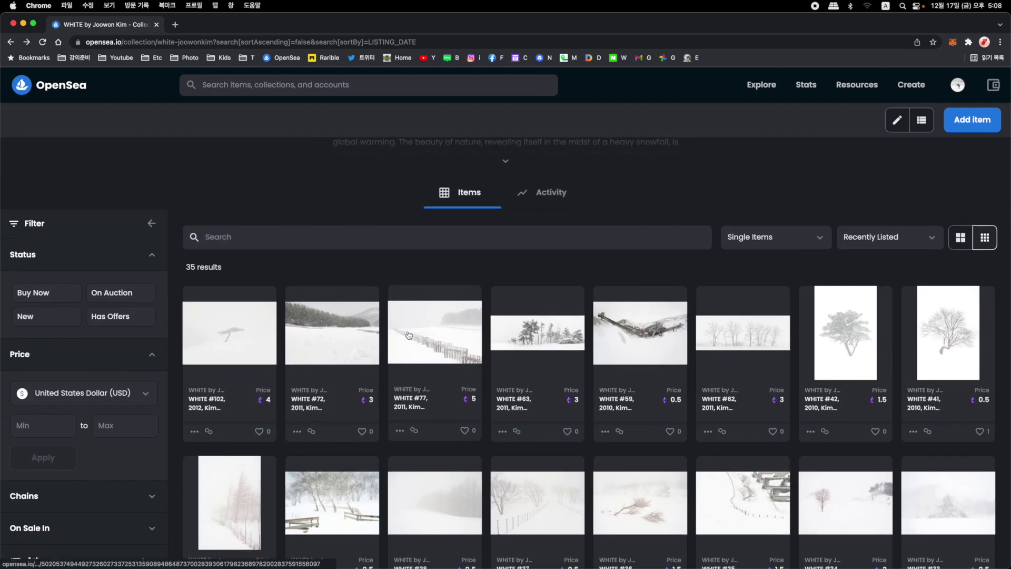
scroll(413, 335, down, 4)
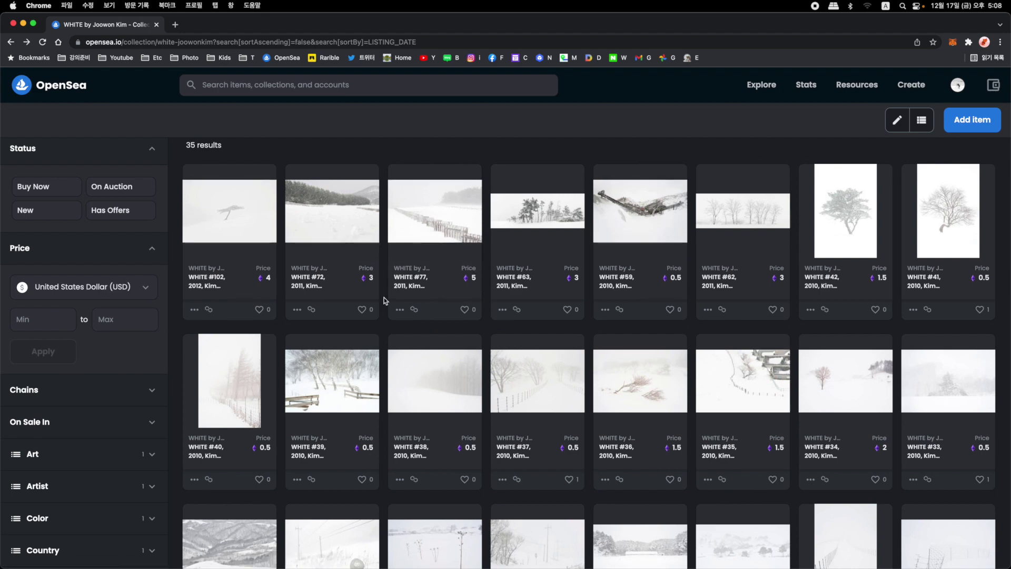
scroll(599, 304, up, 6)
scroll(599, 304, down, 4)
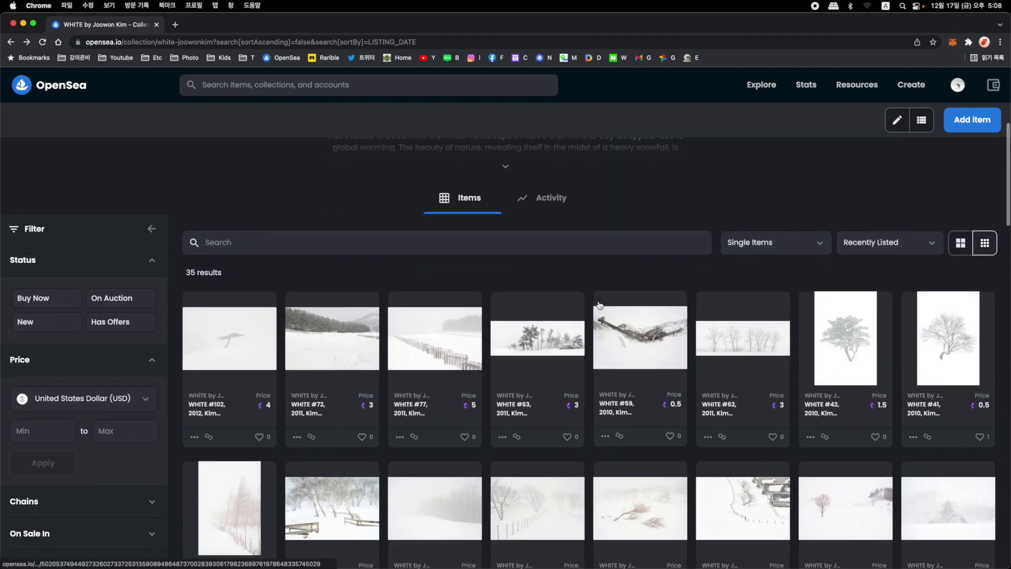
scroll(599, 304, up, 5)
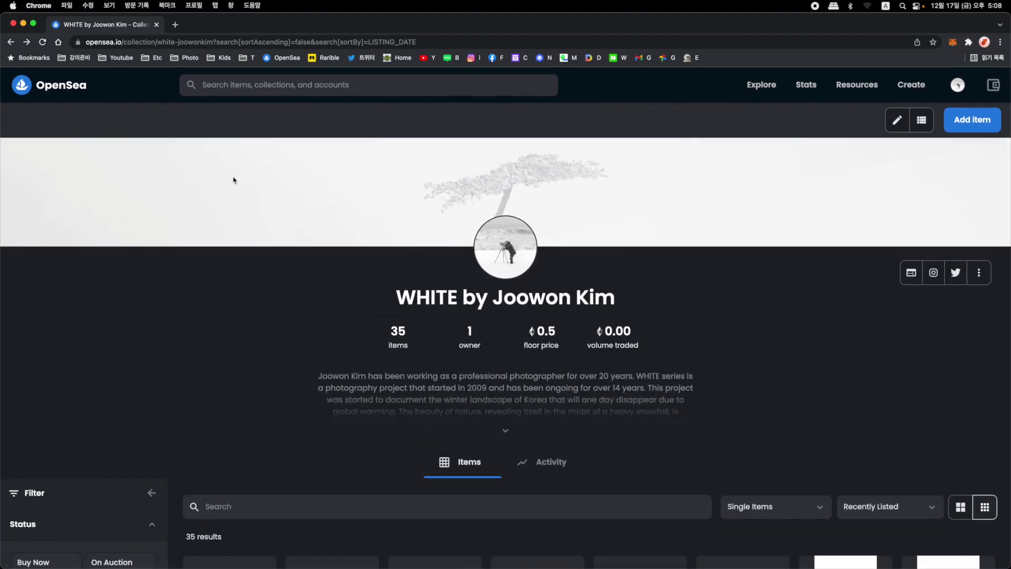
scroll(280, 178, down, 6)
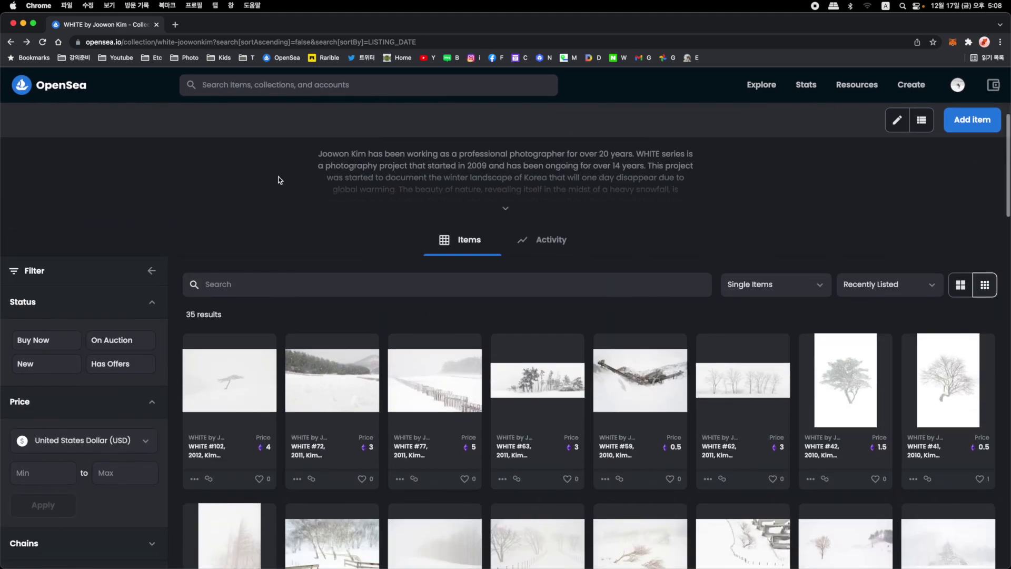
scroll(278, 177, down, 2)
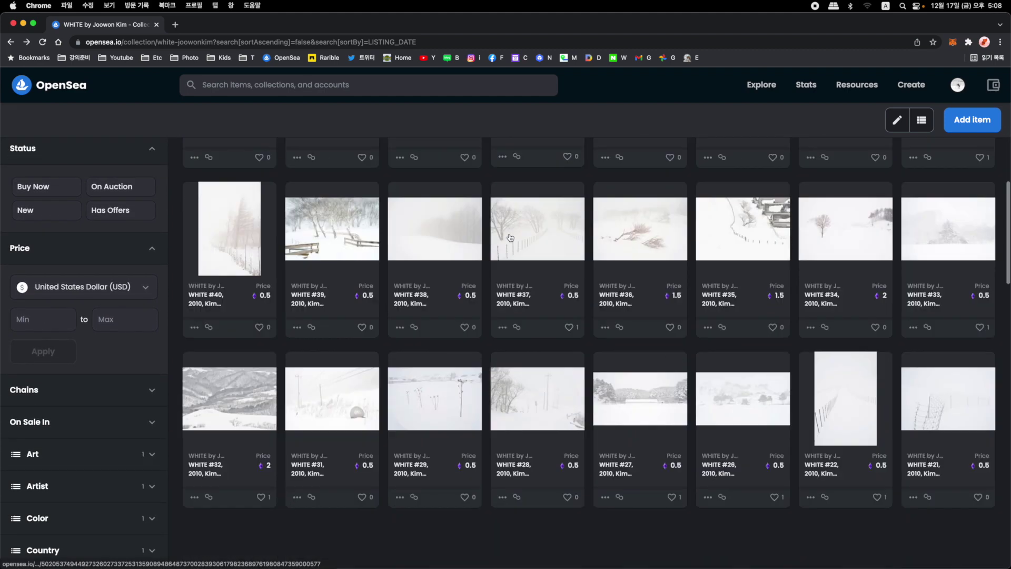
scroll(263, 253, up, 3)
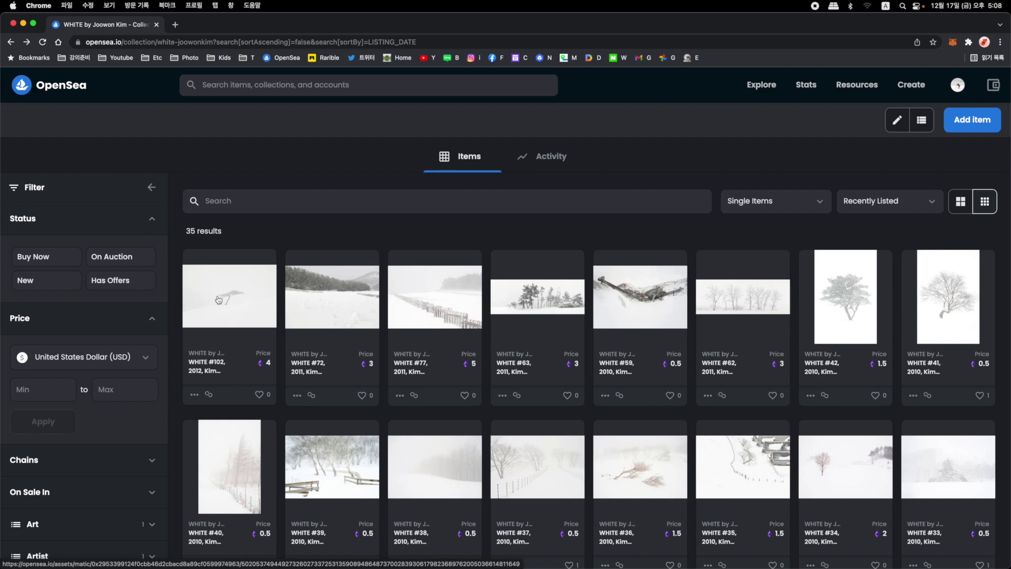
scroll(219, 300, down, 10)
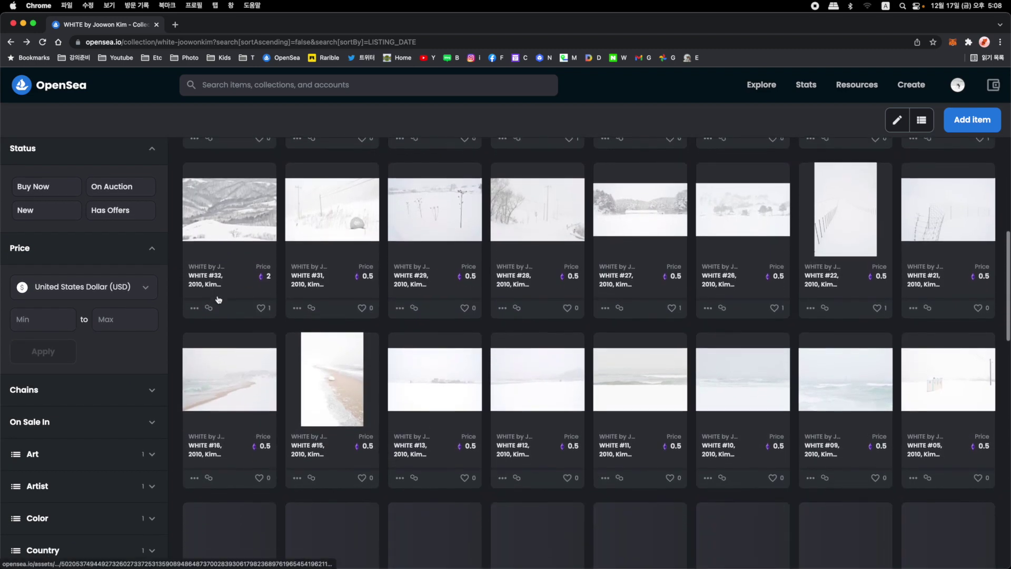
scroll(217, 297, down, 3)
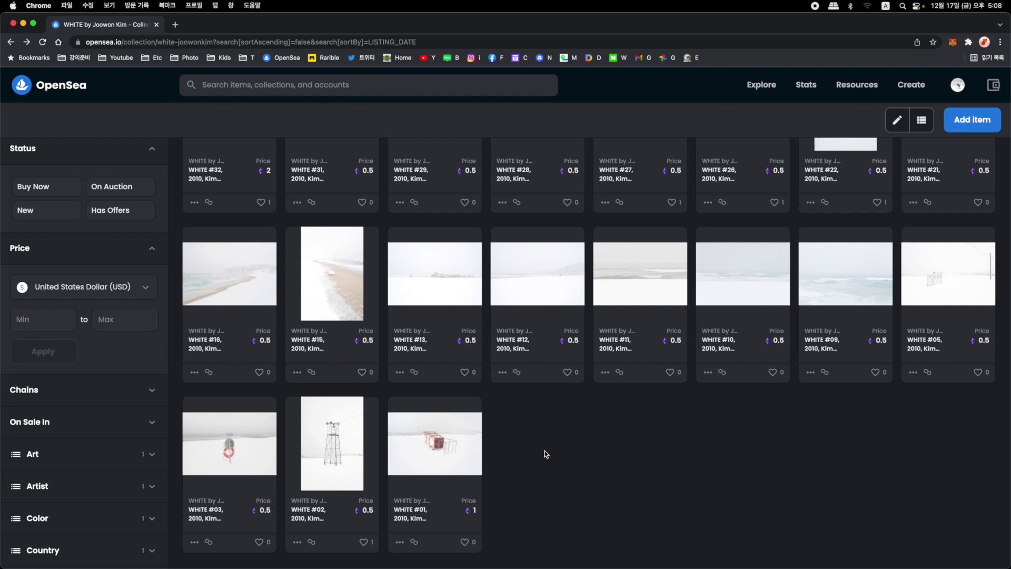
scroll(542, 453, up, 3)
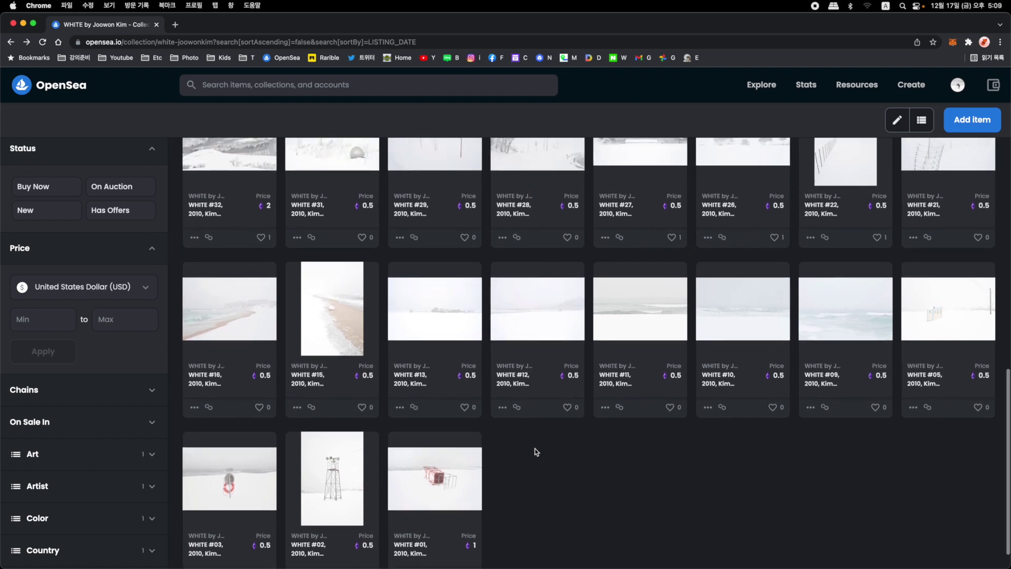
scroll(535, 452, up, 4)
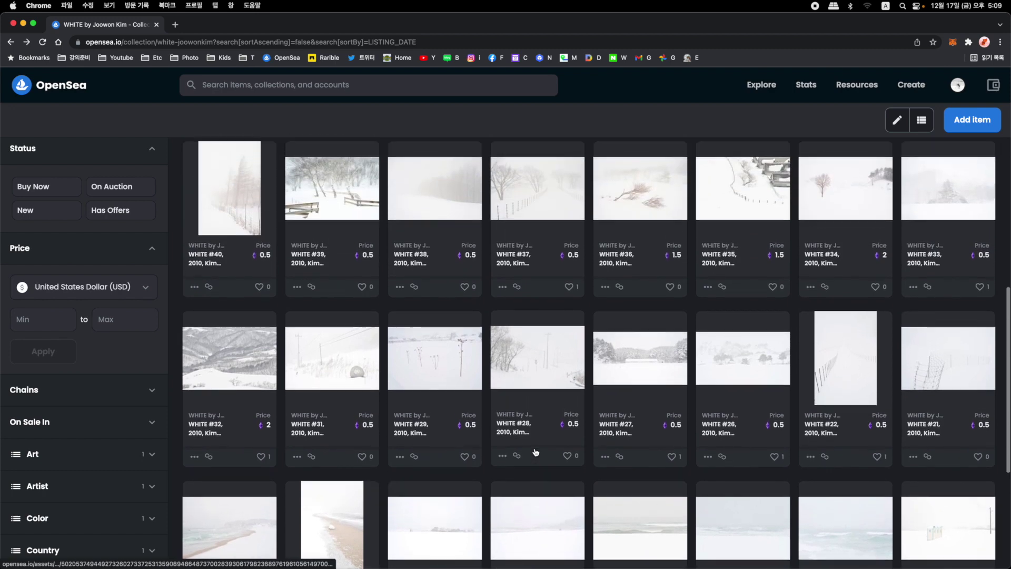
scroll(535, 452, up, 5)
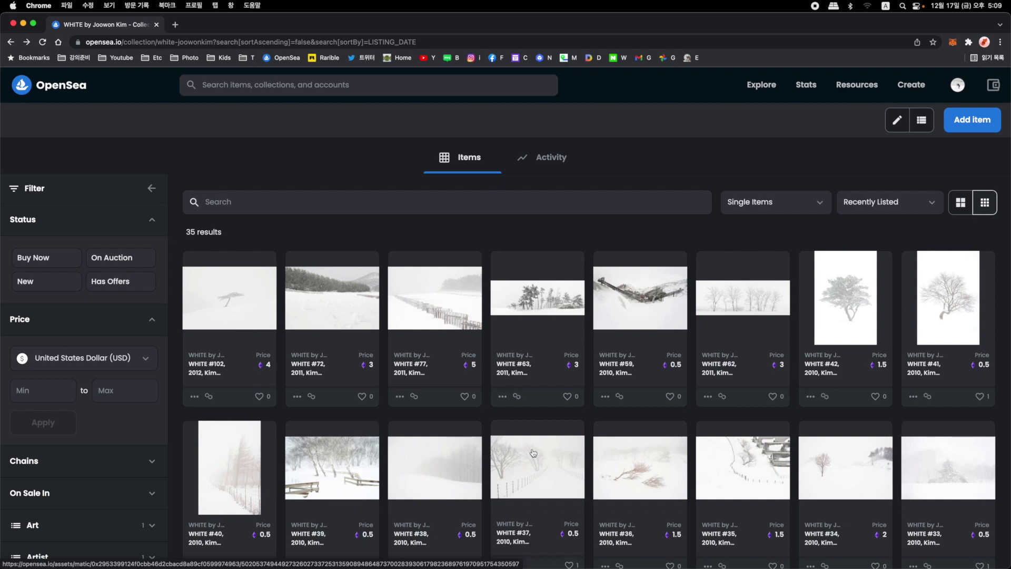
scroll(533, 452, down, 2)
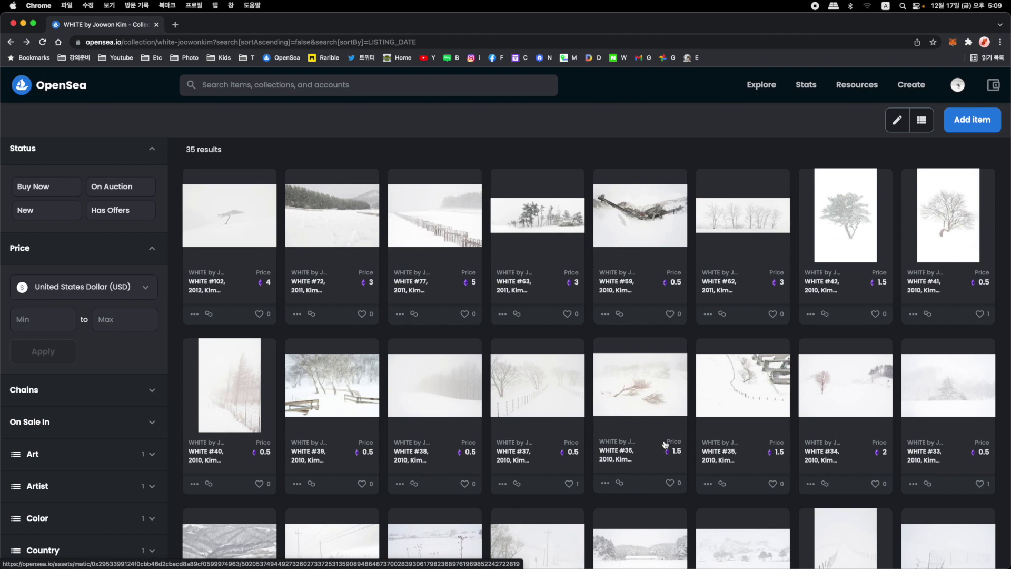
scroll(665, 444, down, 2)
scroll(665, 443, up, 3)
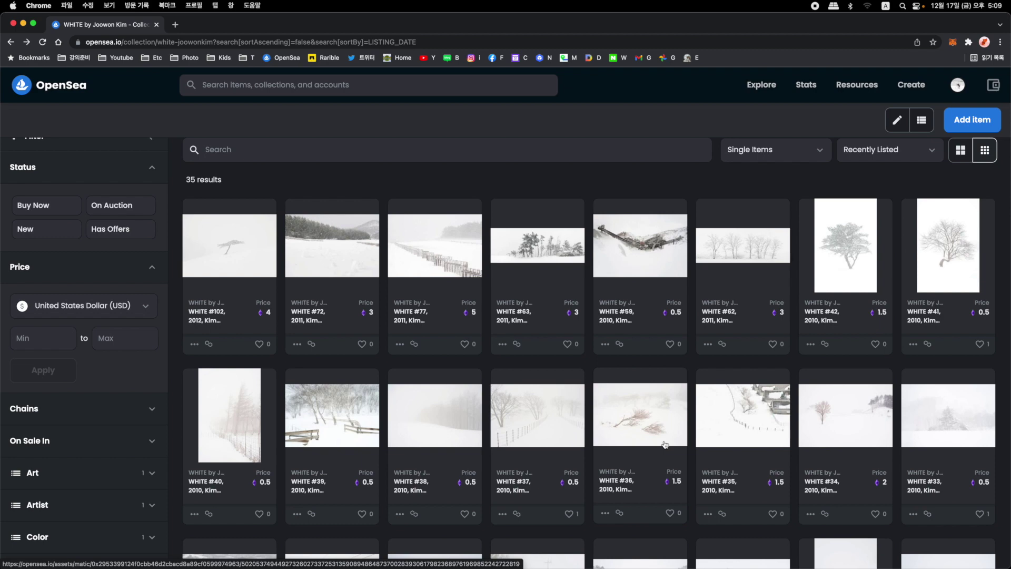
View the WHITE #63 listing, return to the collection and look over its photographs and header once more
click(538, 254)
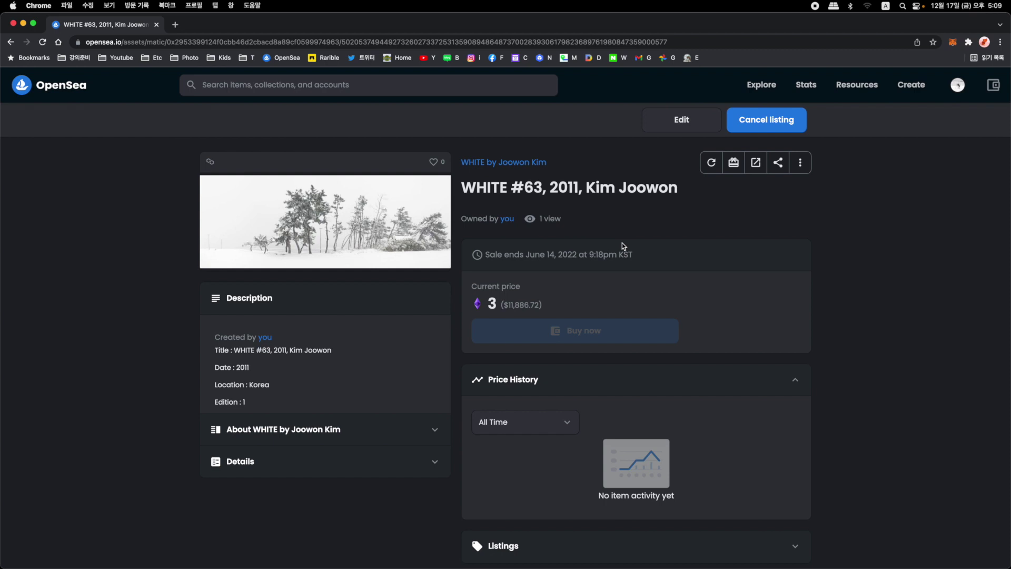
key(super+Left)
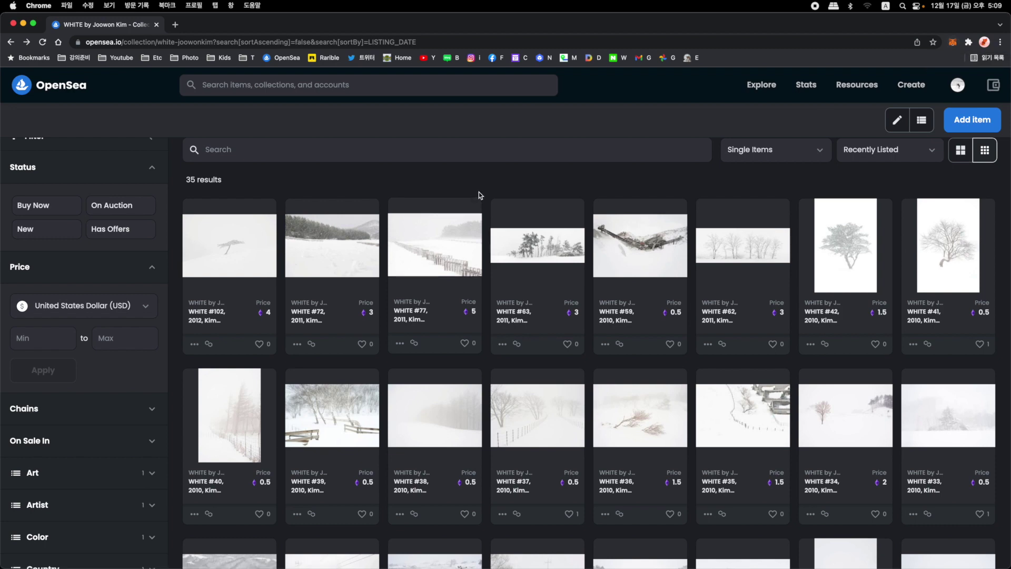
scroll(480, 195, down, 1)
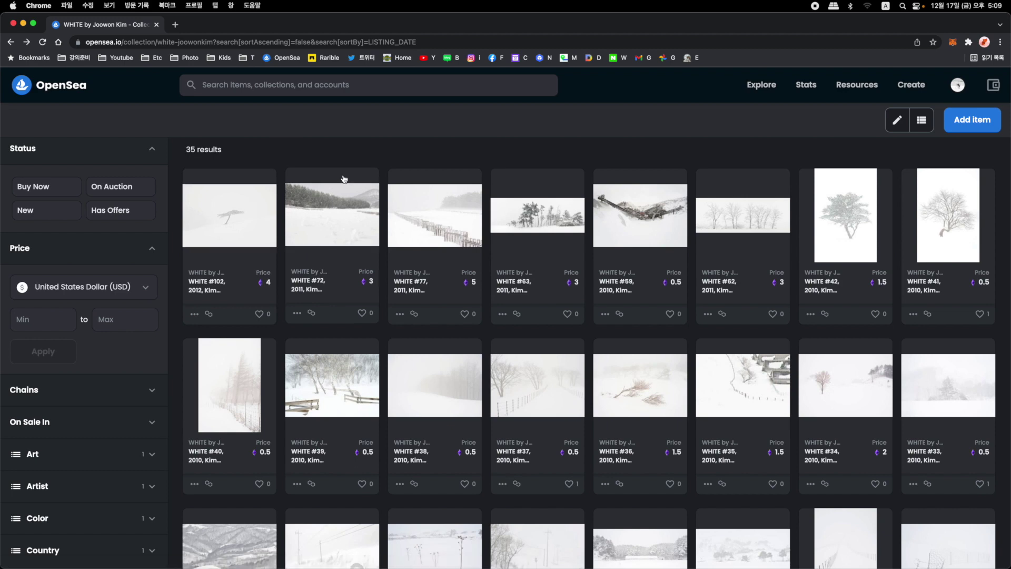
scroll(343, 179, down, 10)
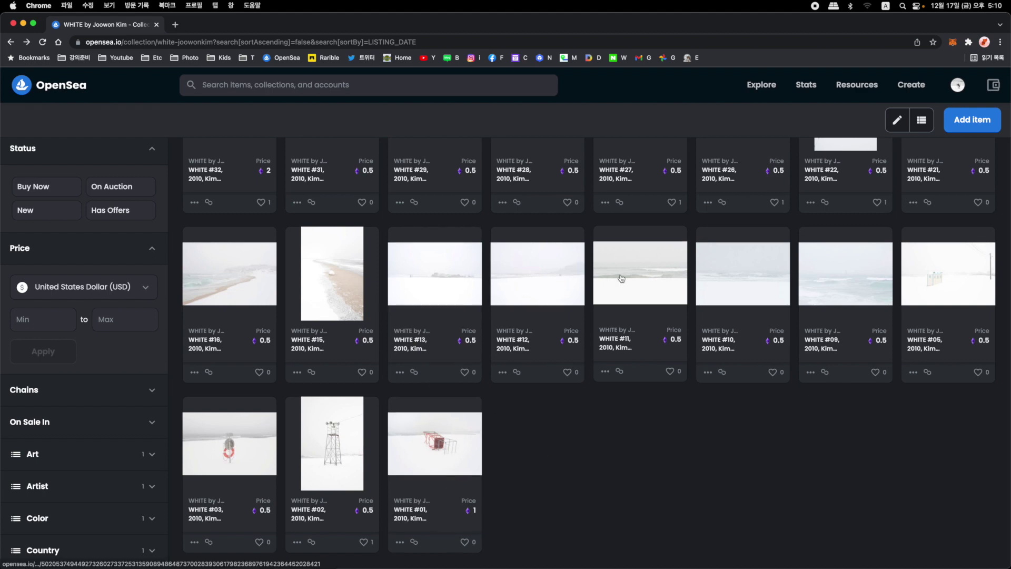
scroll(596, 290, up, 20)
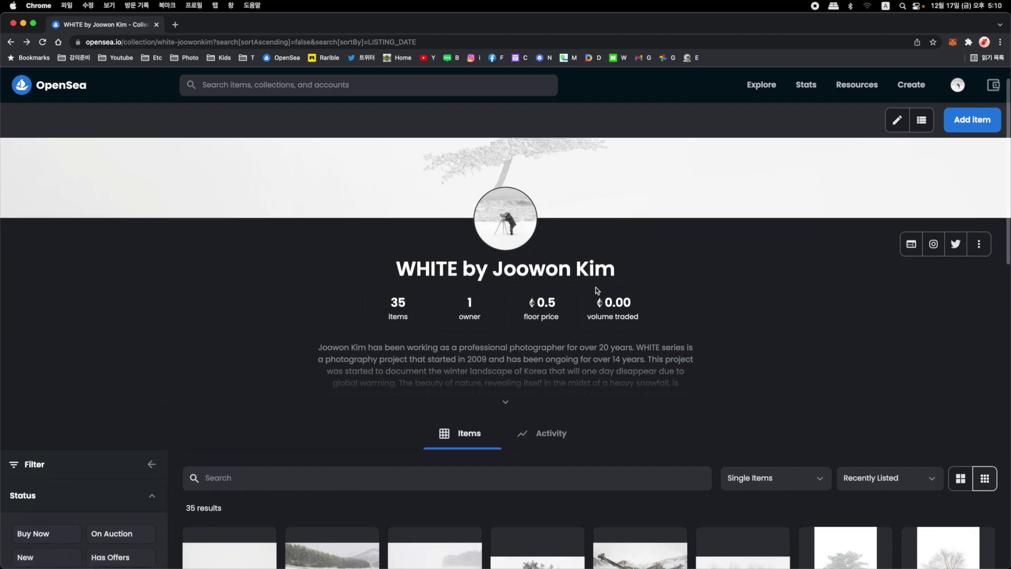
scroll(595, 286, up, 2)
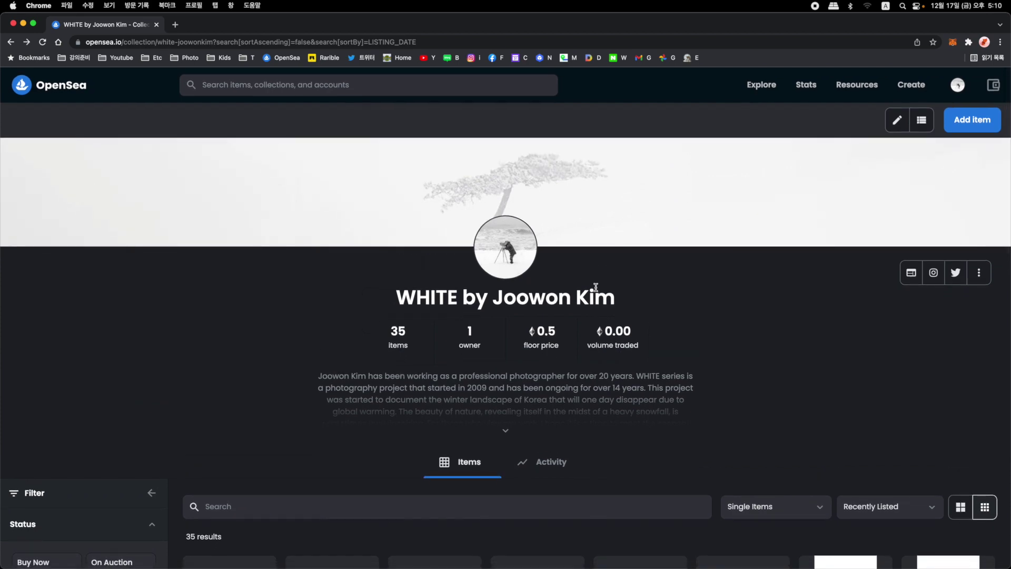
scroll(595, 286, down, 5)
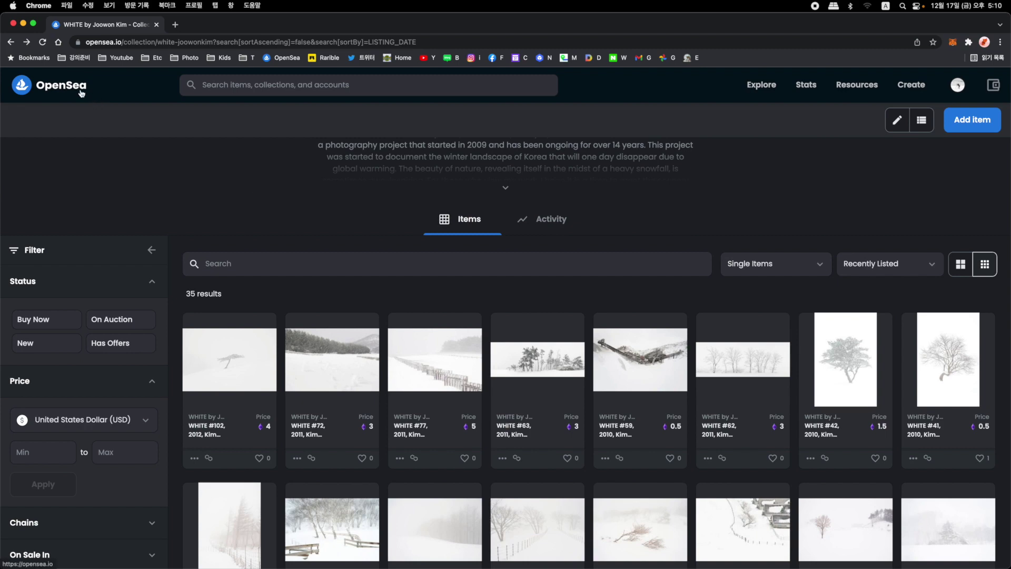
Open the Timescapes collection from the account's own collections and look over its time-lapse items
mouse_move(957, 85)
click(916, 173)
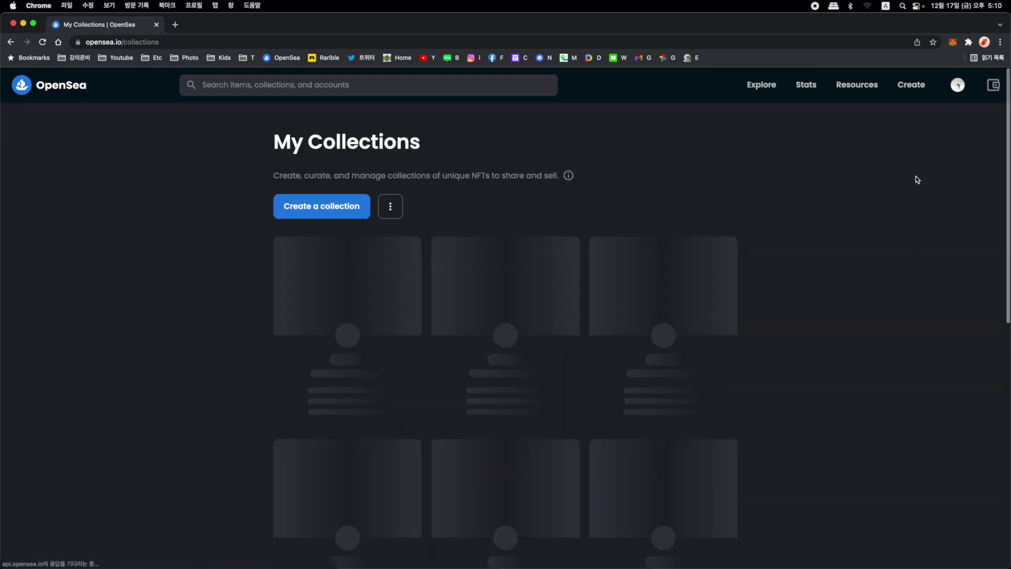
click(303, 266)
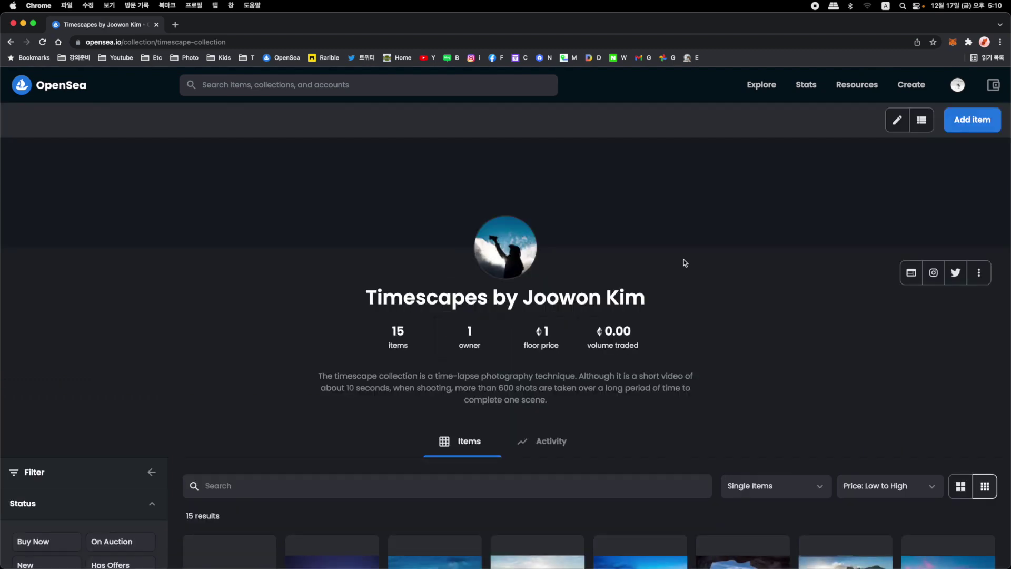
scroll(684, 262, down, 3)
scroll(684, 263, down, 3)
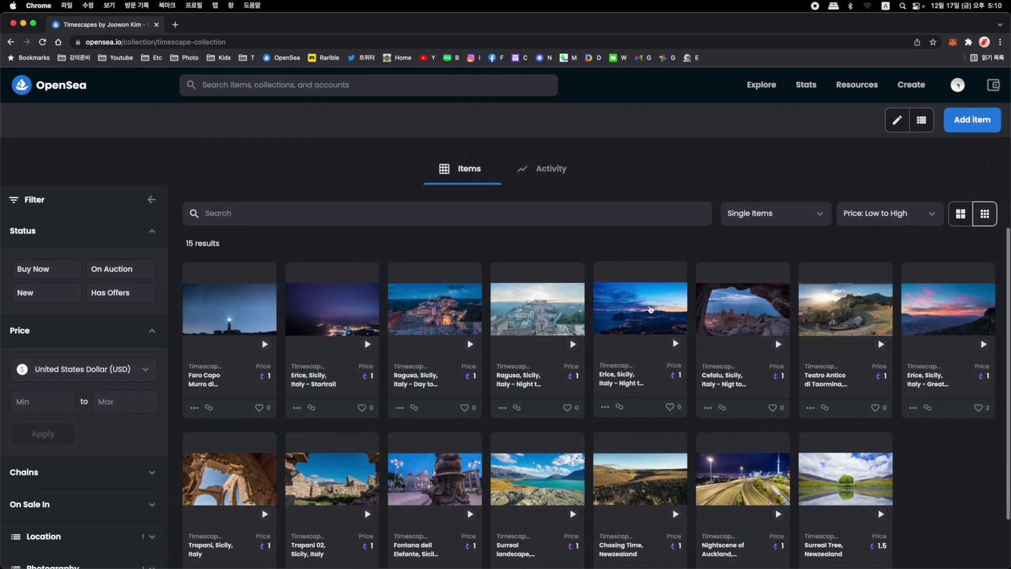
Open the Erice, Sicily, Italy – Night to Day item, watch its video enlarged, and return to the Timescapes items
click(649, 306)
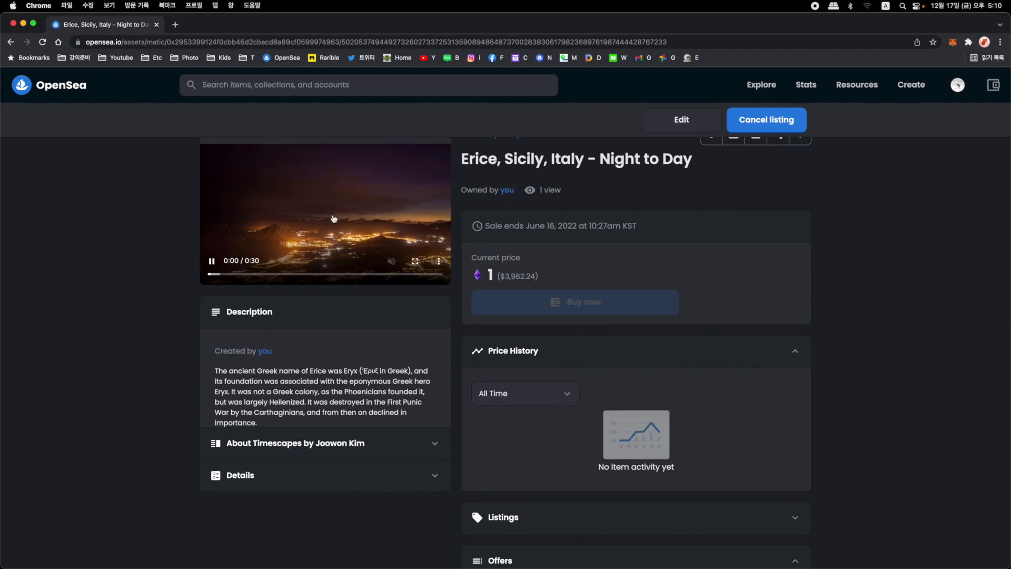
click(325, 227)
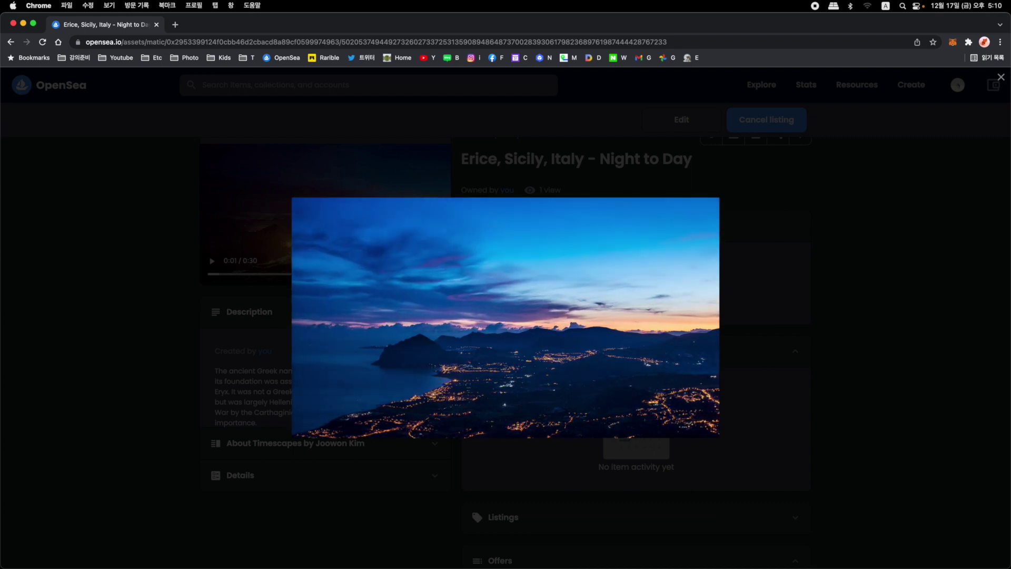
click(533, 125)
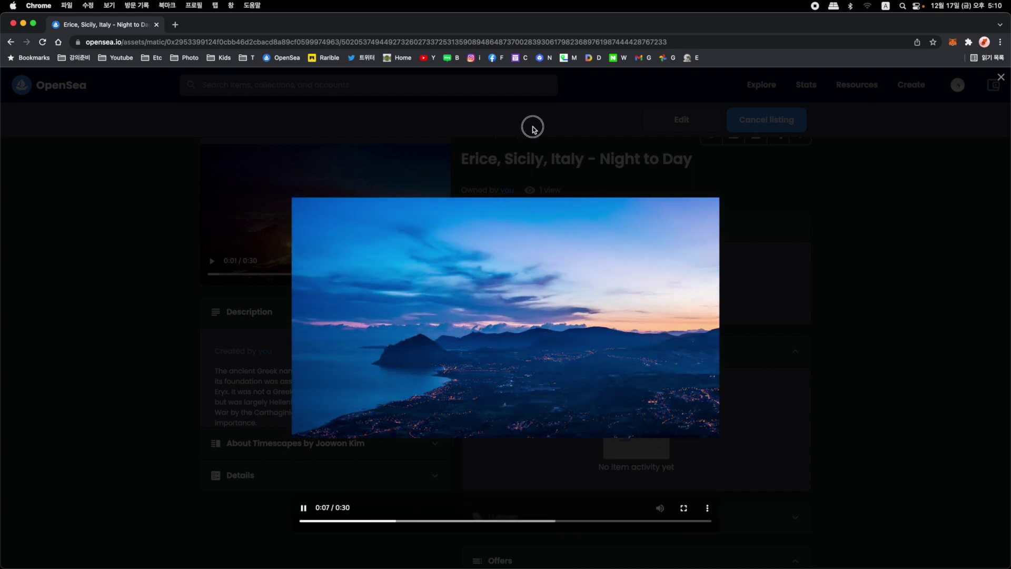
click(77, 124)
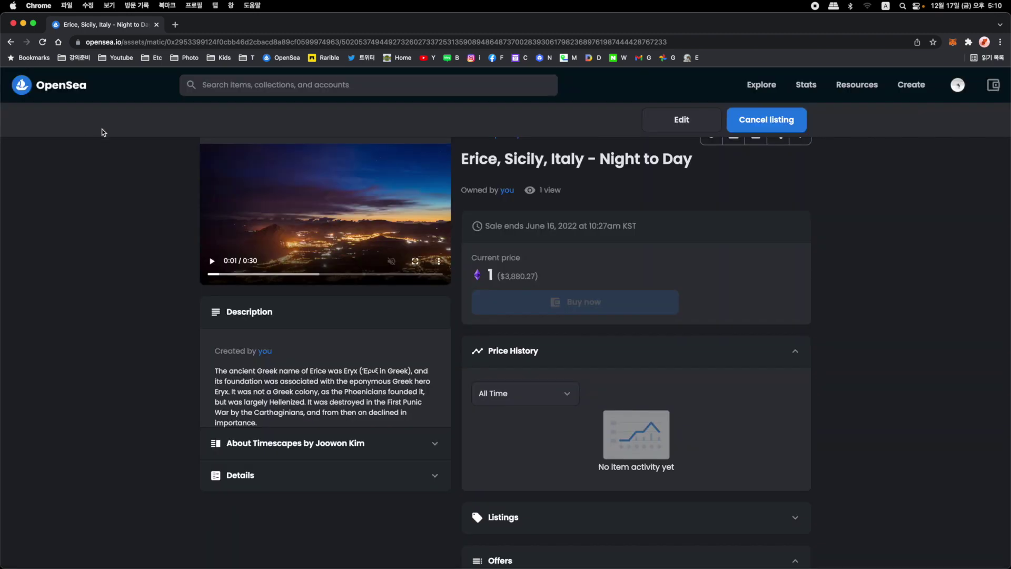
key(super+bracketleft)
scroll(527, 400, down, 2)
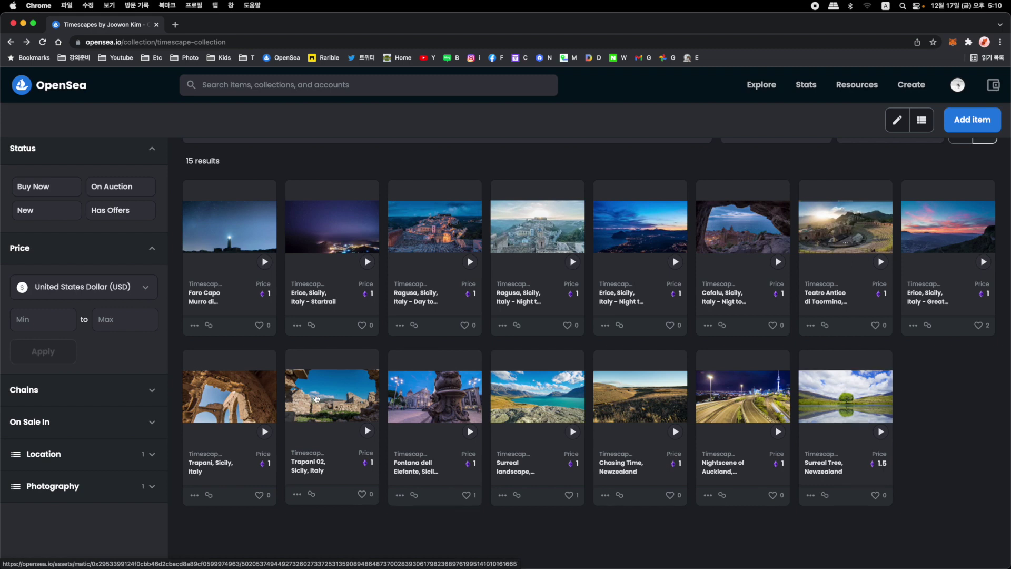
View the Fontana dell Elefante, Sicily, Italy – Day to Night Dolly item and go back to the My Collections page
click(442, 398)
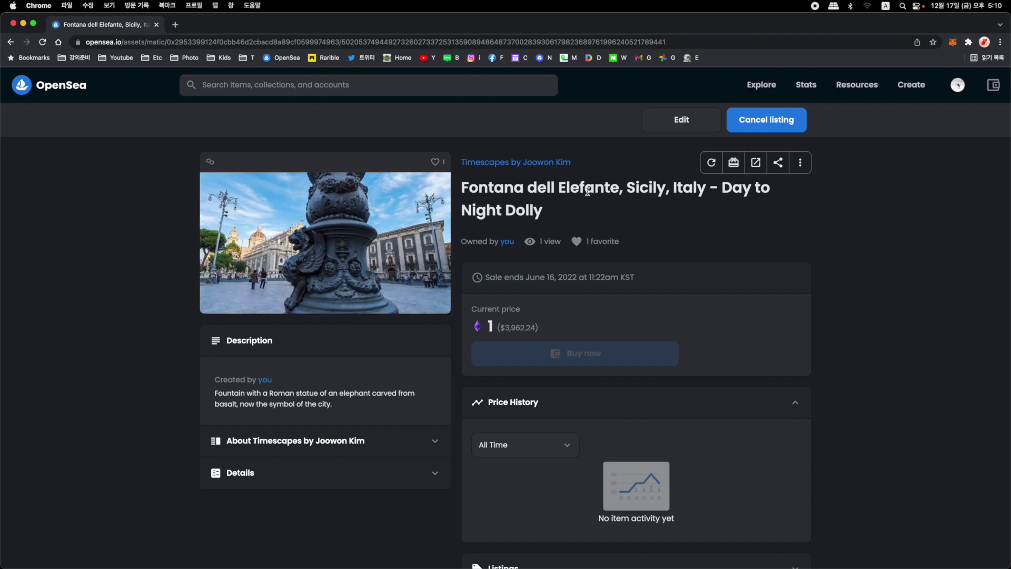
key(super+Left)
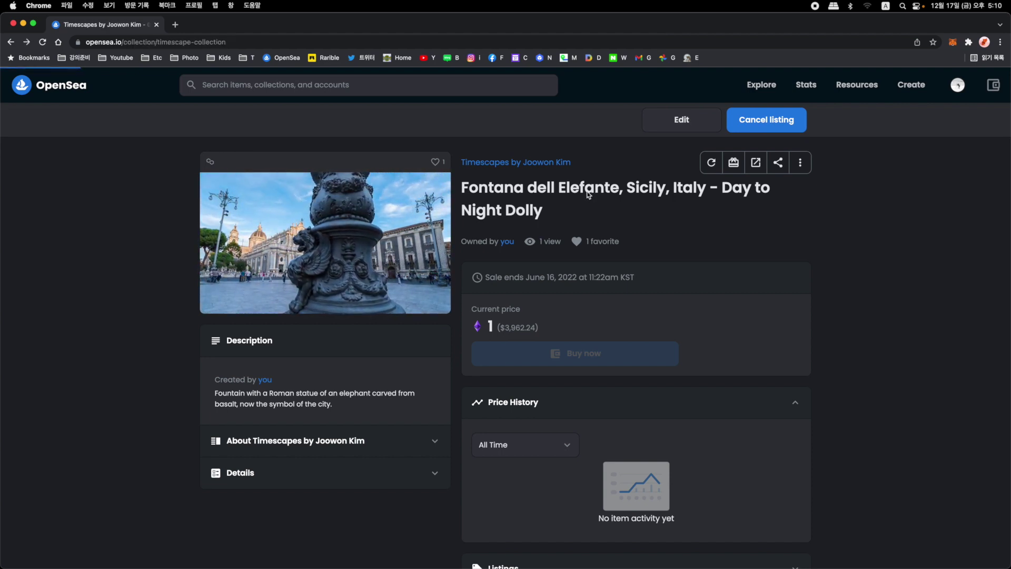
key(super+Left)
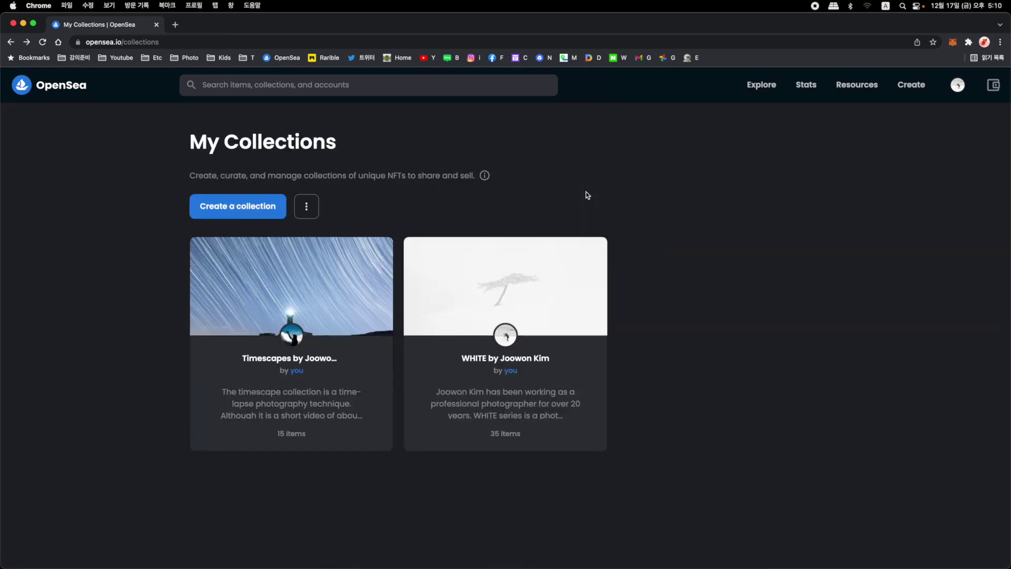